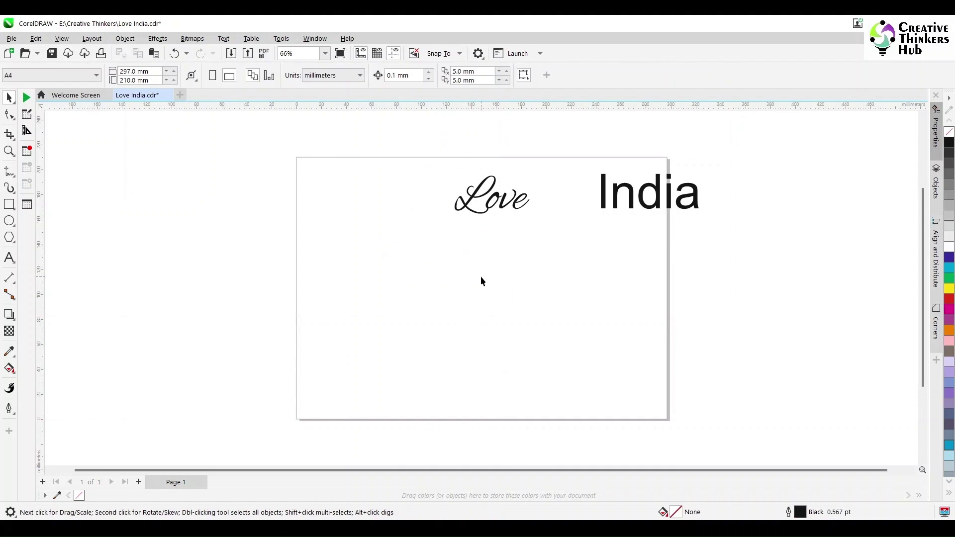
Duplicate the "Love" text below the original and set the copy's font to Cassandra Personal Use
click(472, 209)
drag(495, 195, 495, 256)
right_click(494, 256)
drag(383, 75, 312, 77)
text(Cassa)
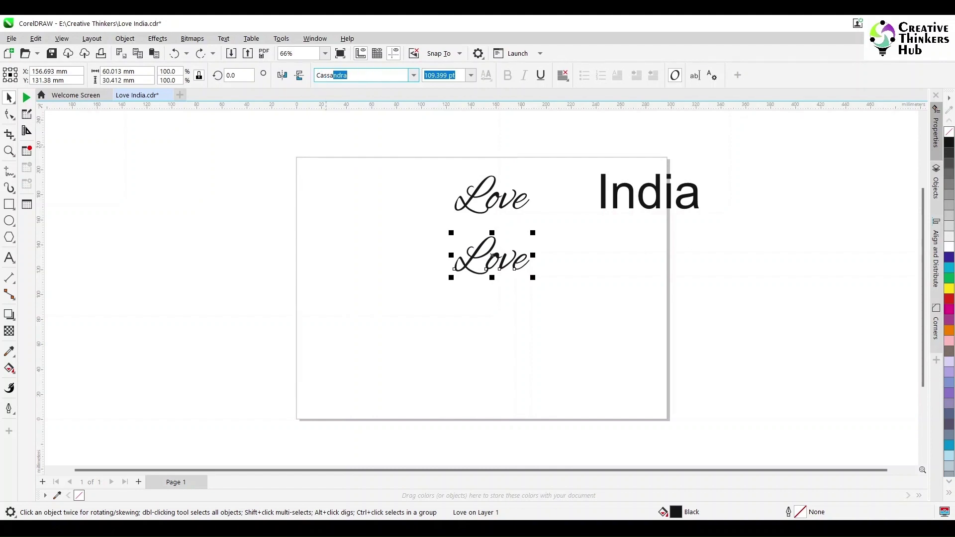
key(Return)
click(413, 75)
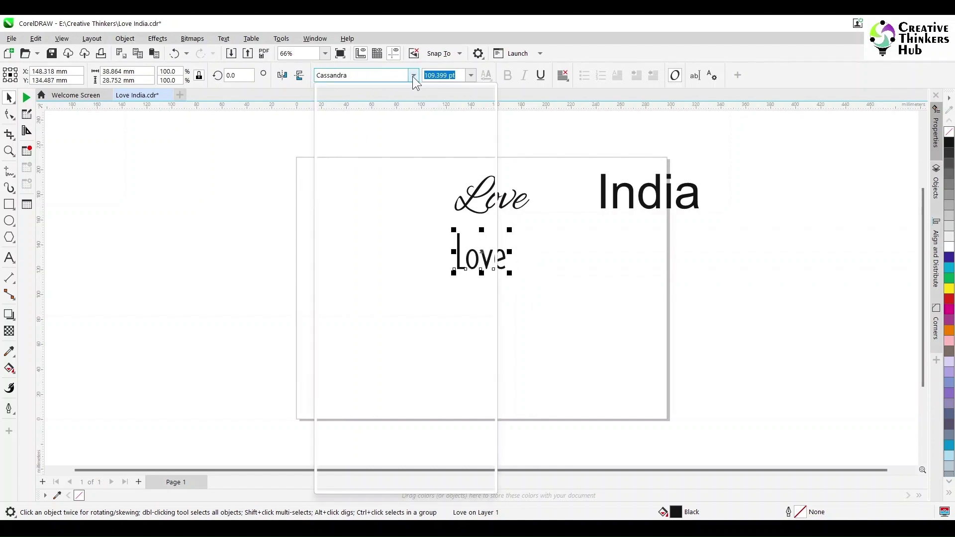
key(Down)
key(Return)
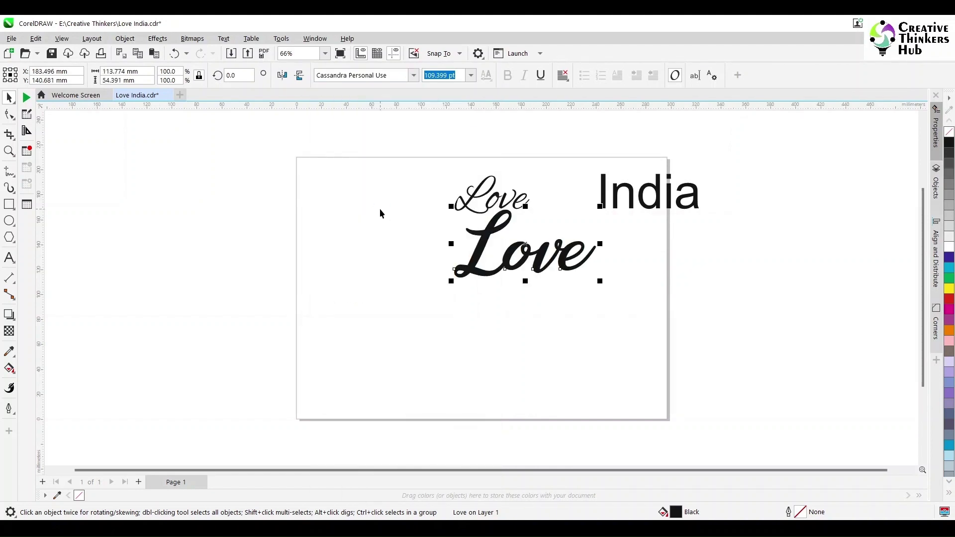
Duplicate the Cassandra "Love" below itself and set the new copy's font to Gaby
drag(513, 219, 491, 333)
right_click(491, 334)
click(317, 76)
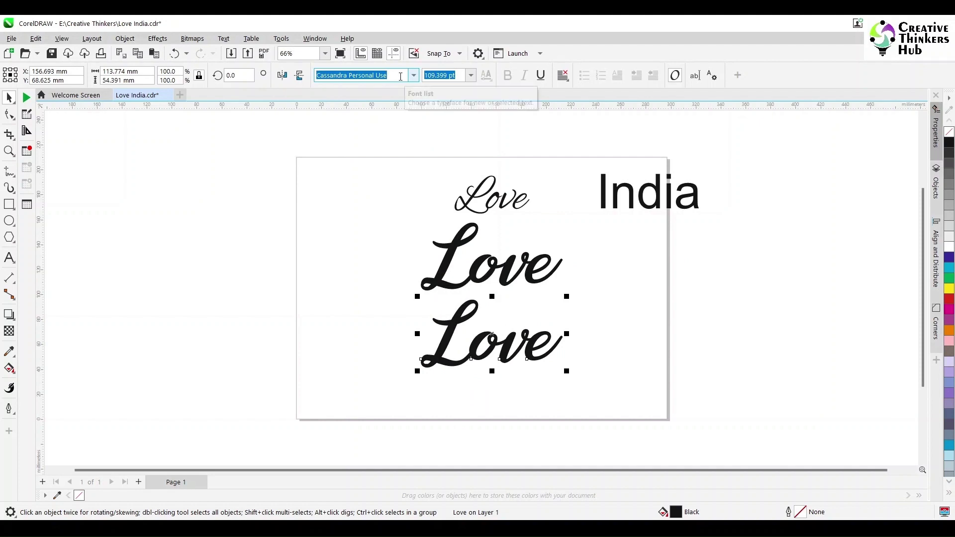
text(Gaby)
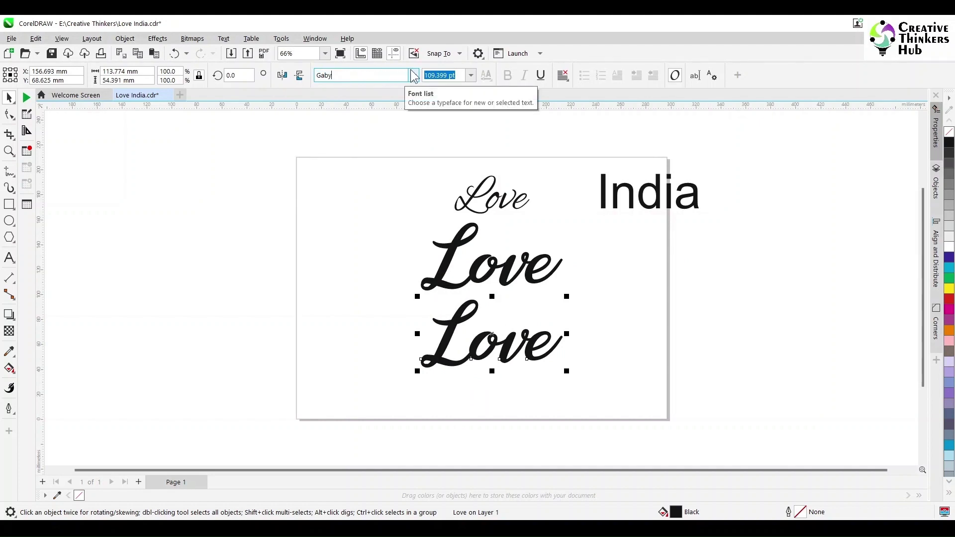
key(Return)
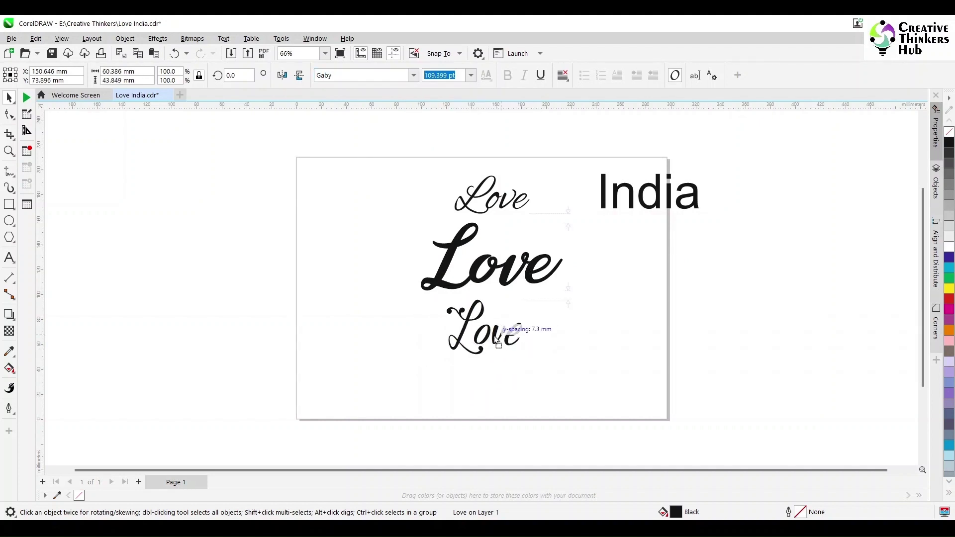
Duplicate the Gaby "Love" below itself and set the new copy's font to Hugh is Life Personal Use
drag(485, 341, 486, 411)
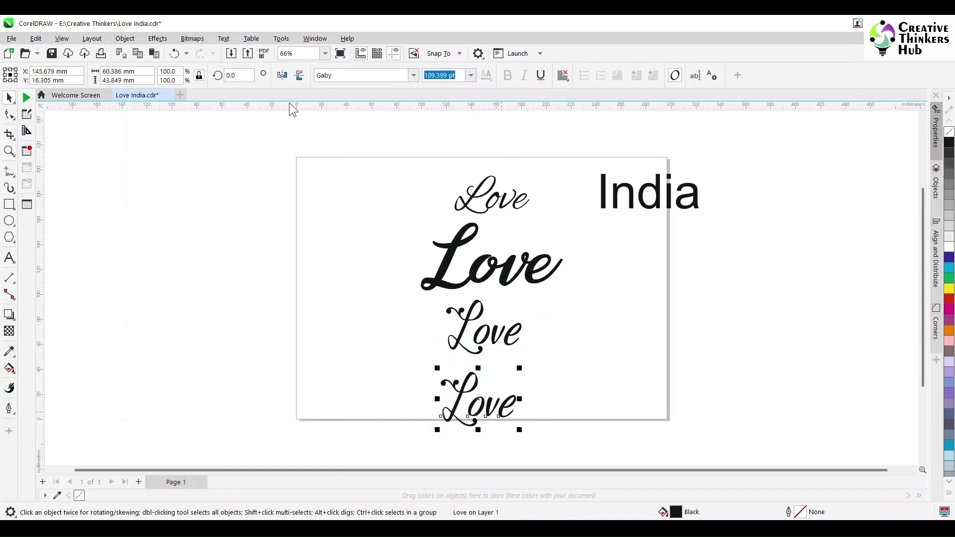
click(368, 75)
text(Hu)
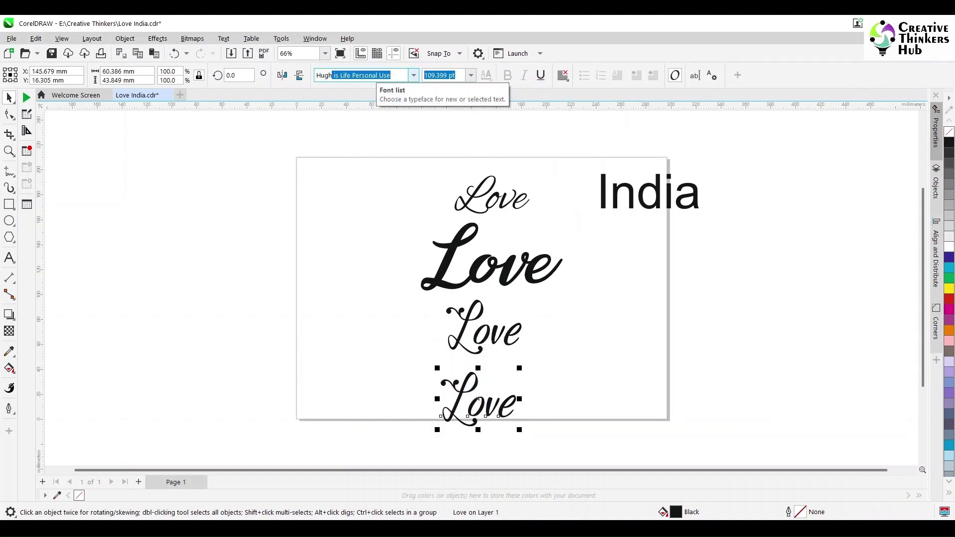
text(gh)
key(Return)
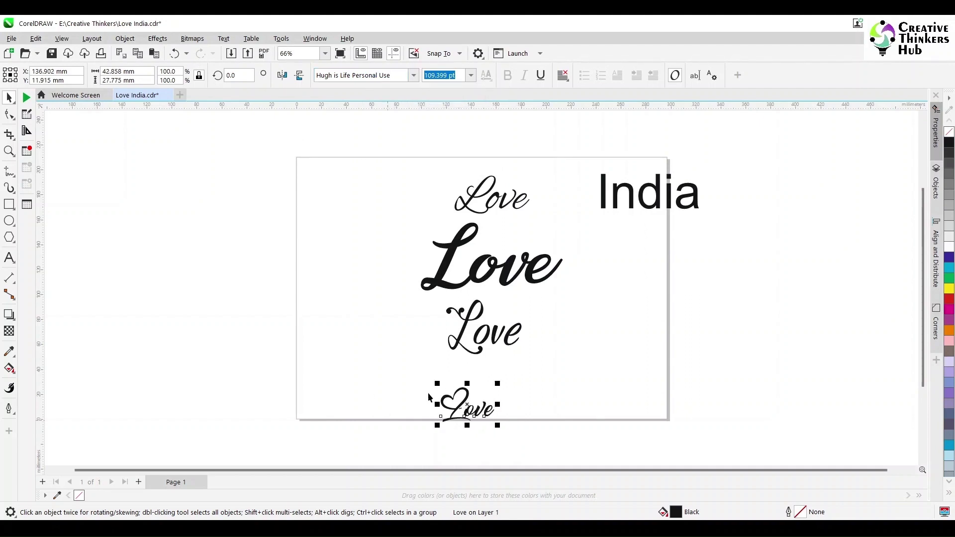
Place a copy of the Hugh is Life "Love" to its upper left and shorten the copied text to "L"
scroll(477, 412, up, 3)
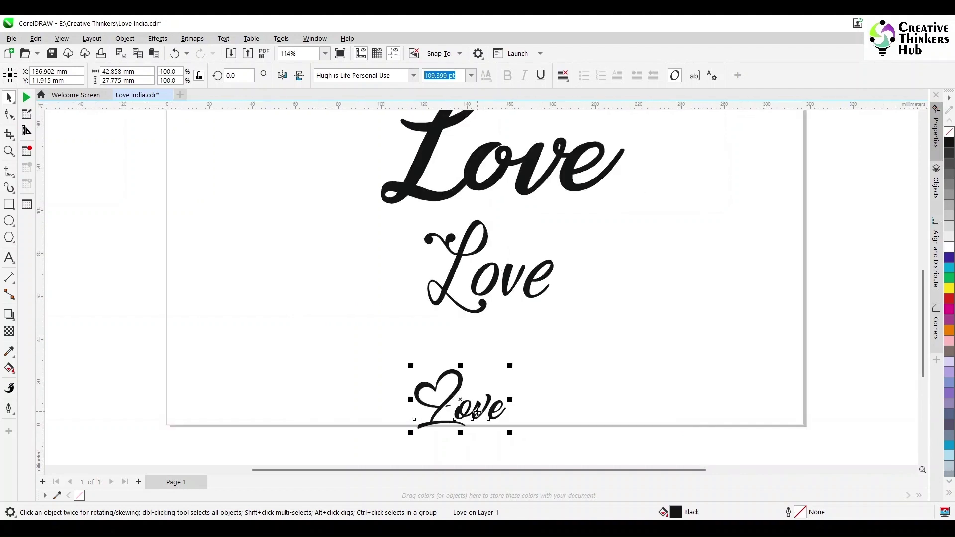
drag(477, 412, 250, 319)
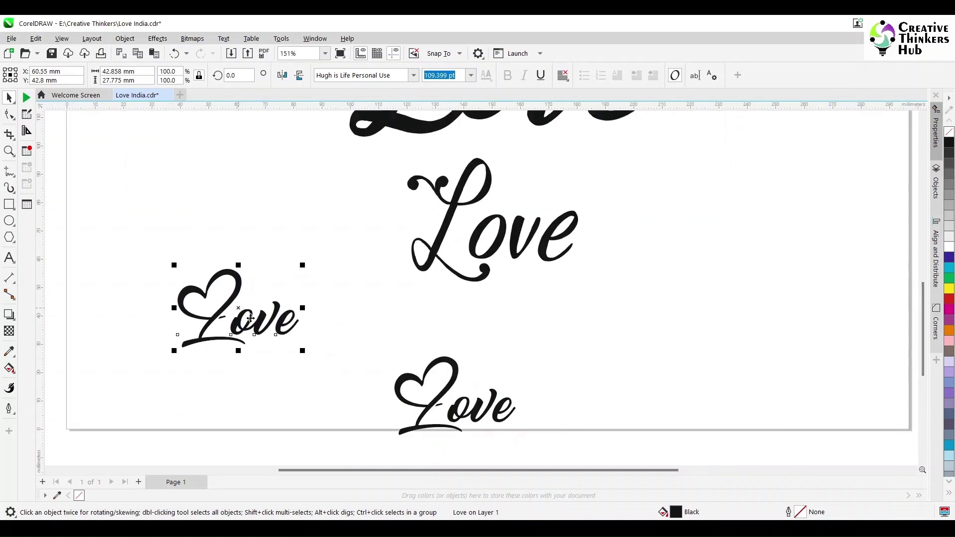
click(15, 264)
click(315, 324)
key(BackSpace)
key(BackSpace)
key(BackSpace)
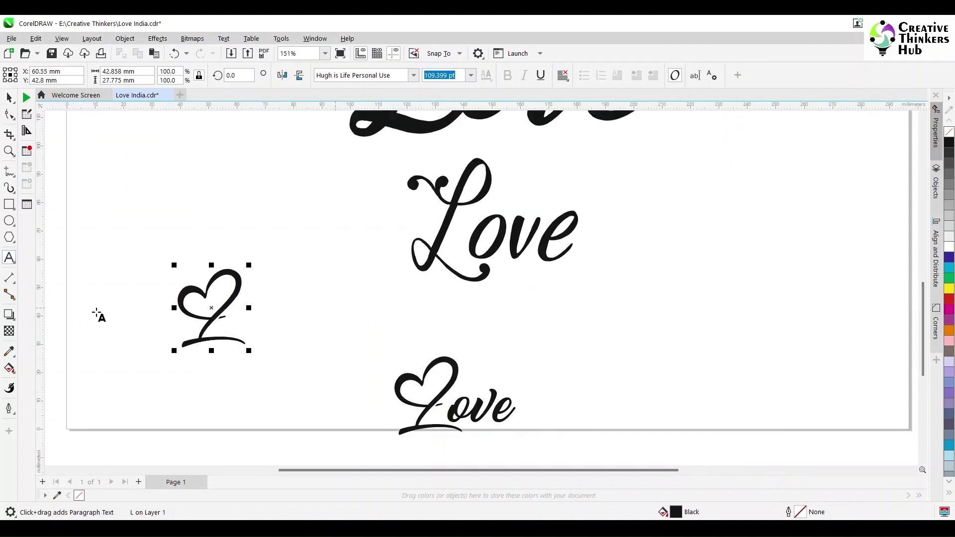
click(10, 98)
click(255, 245)
Set the font of the "India" text to Prakrta
scroll(256, 245, down, 5)
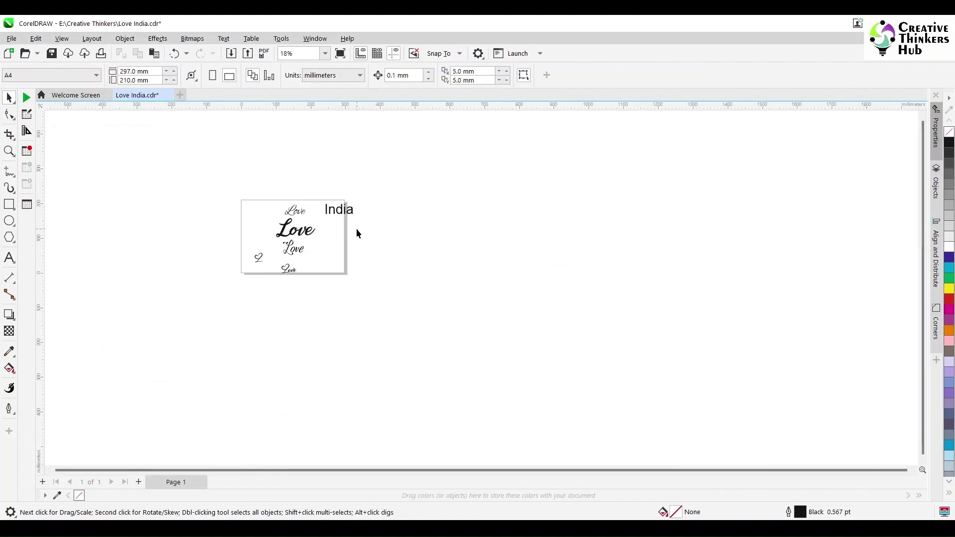
scroll(332, 246, up, 5)
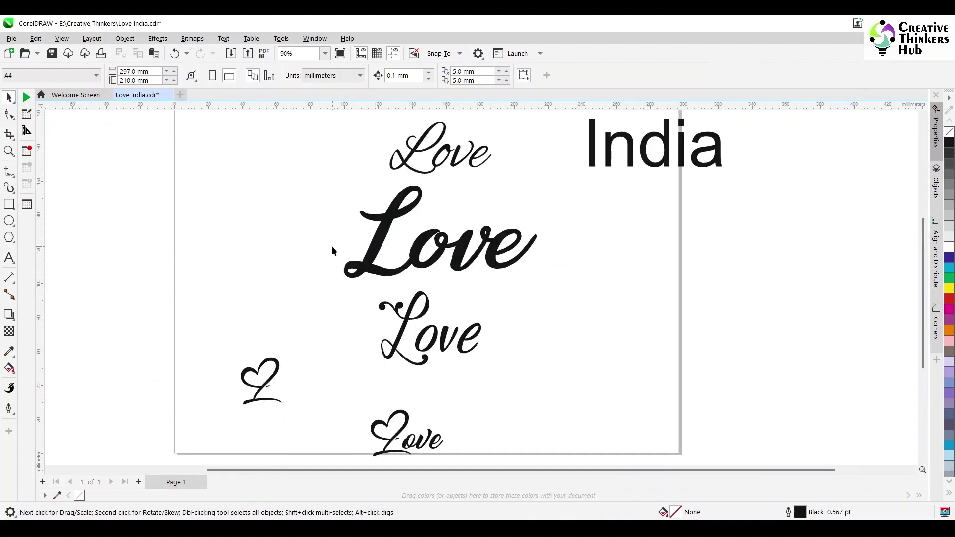
click(611, 156)
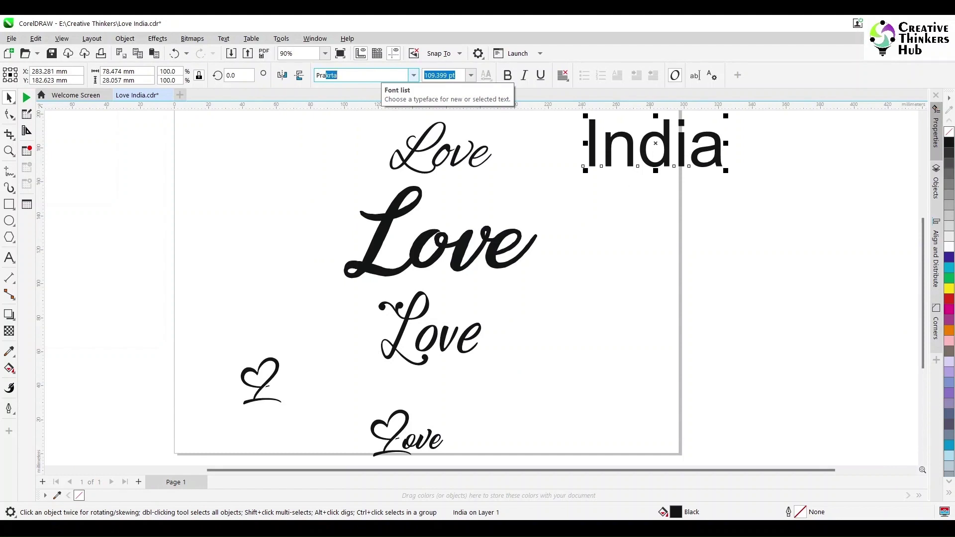
key(Return)
Duplicate the "India" text below the original and set the copy's font to TheGanesha
drag(668, 173, 676, 267)
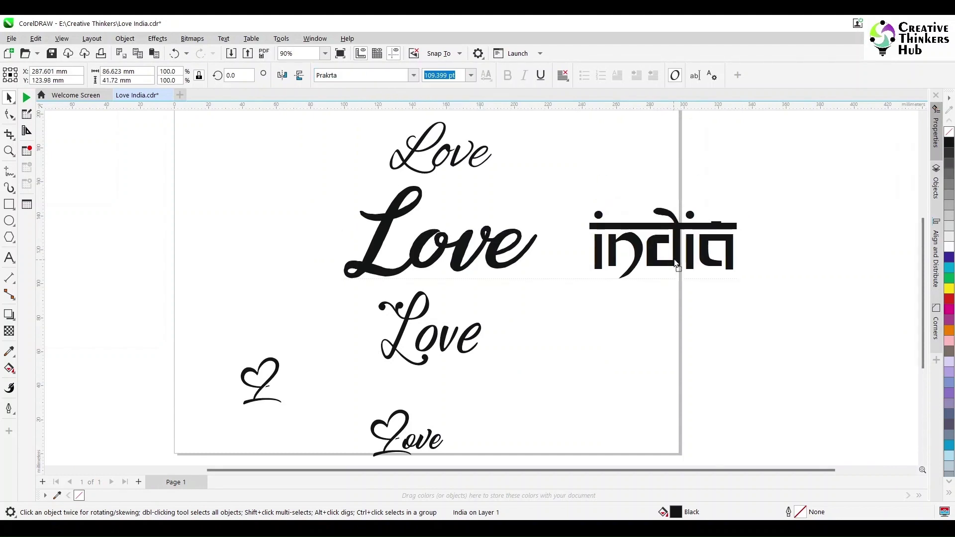
right_click(677, 266)
click(394, 76)
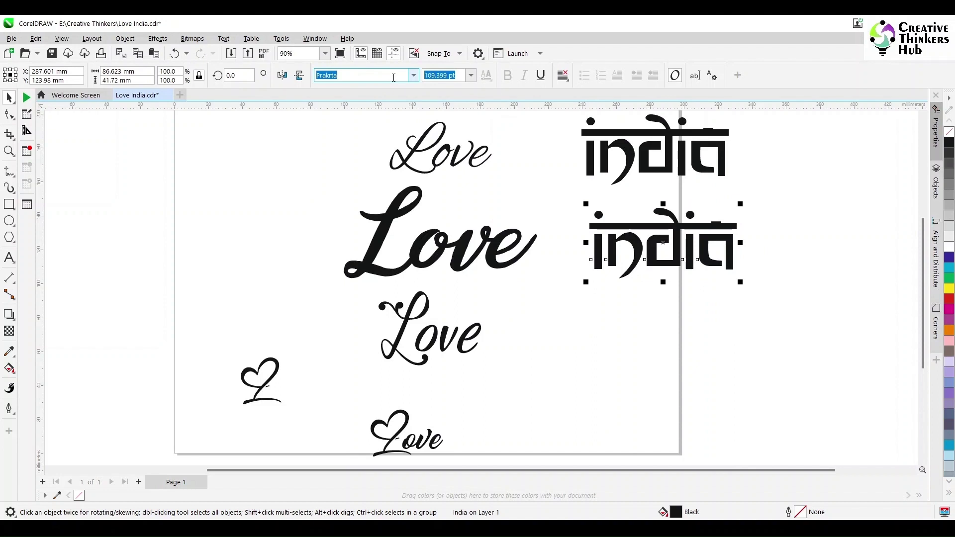
text(TheGanesha)
key(Return)
click(775, 340)
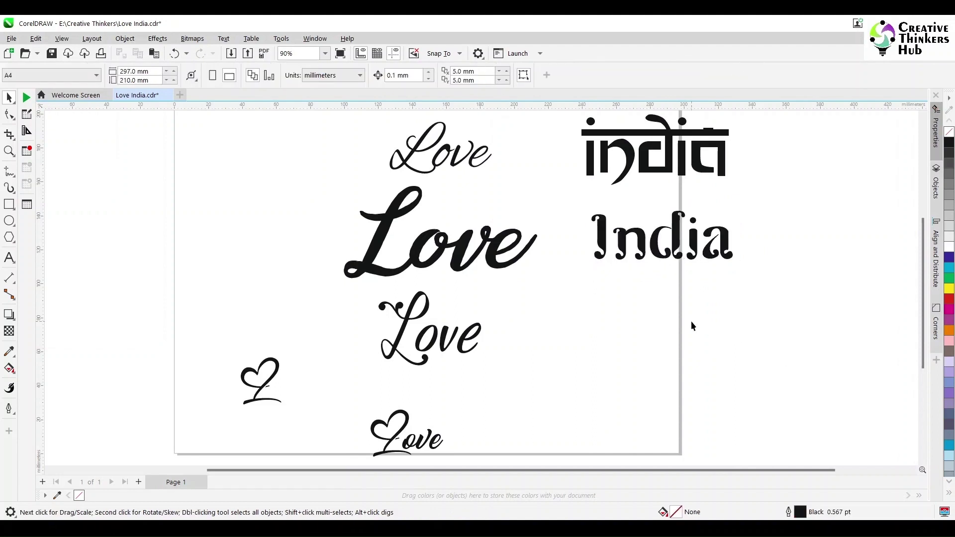
Shrink the Cassandra Personal Use "Love" to about 36.5 mm wide and place it over the lower "India"
scroll(691, 320, down, 1)
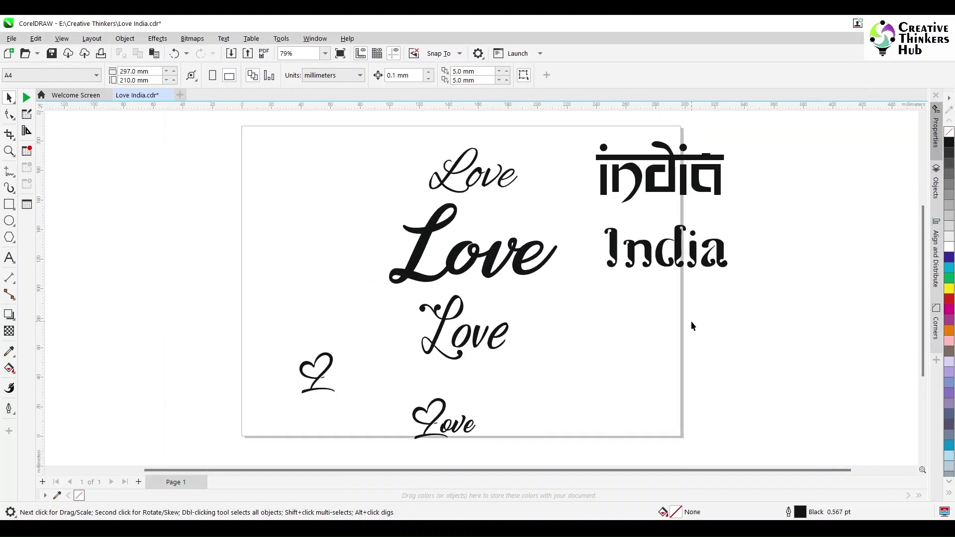
click(513, 268)
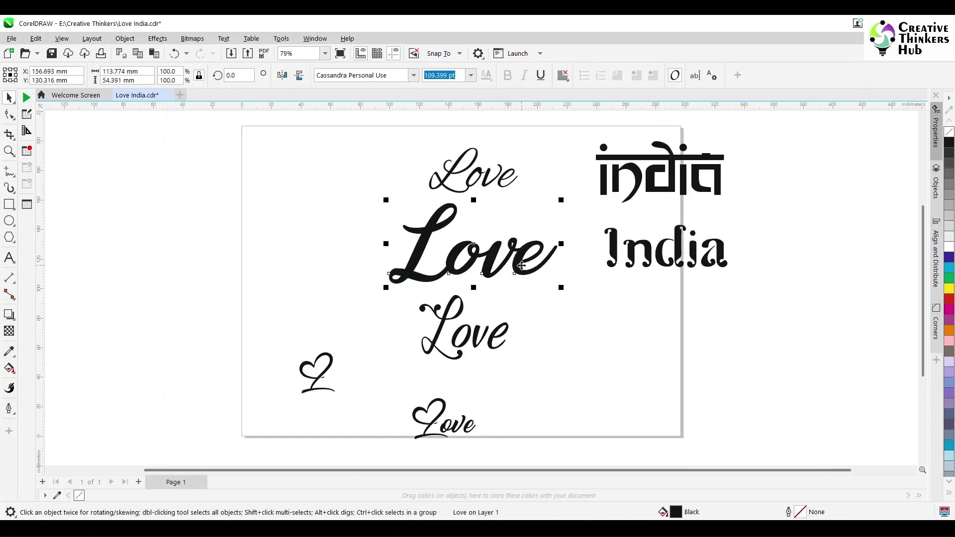
drag(514, 269, 205, 267)
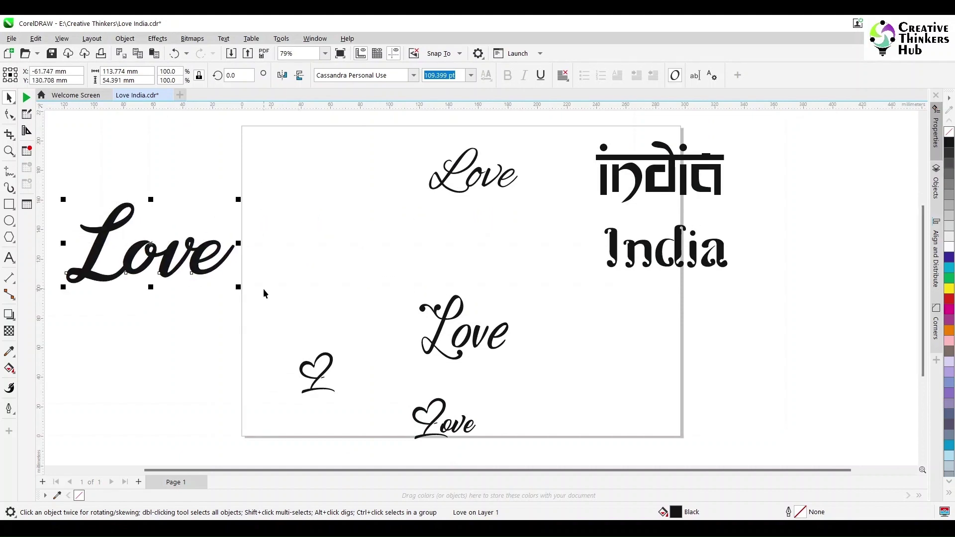
drag(239, 287, 660, 233)
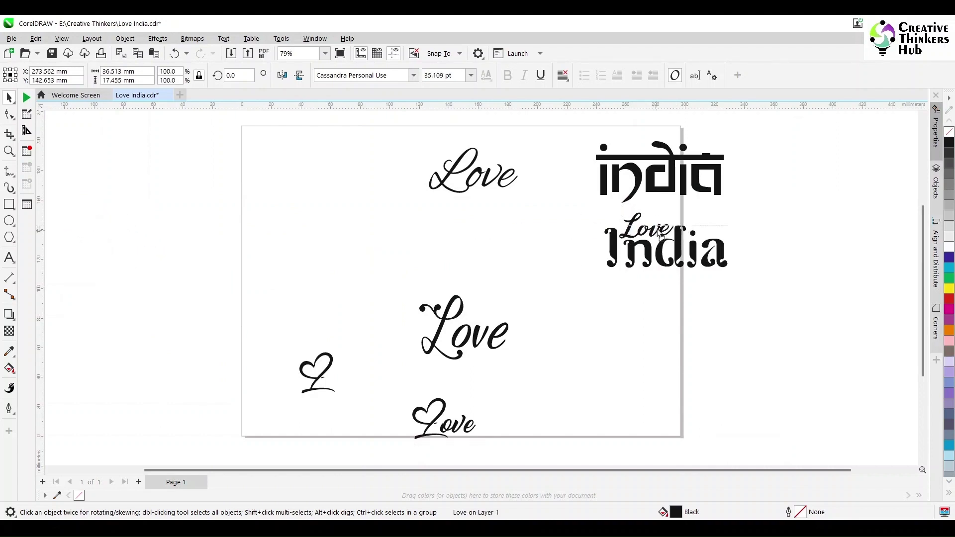
click(620, 334)
click(676, 259)
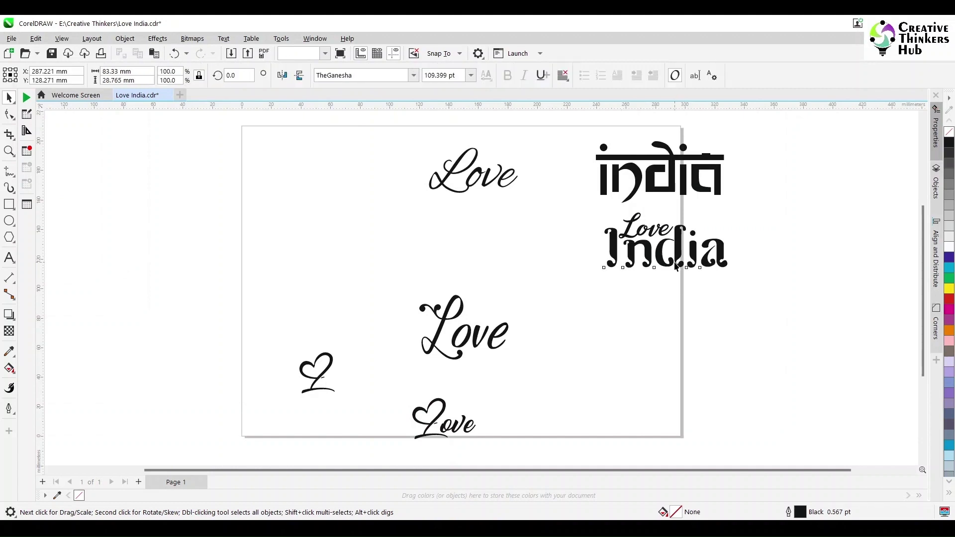
click(606, 330)
Move the heart-shaped L curve higher on the page and delete the nodes of its lower stem and underline
drag(318, 374, 402, 241)
key(z)
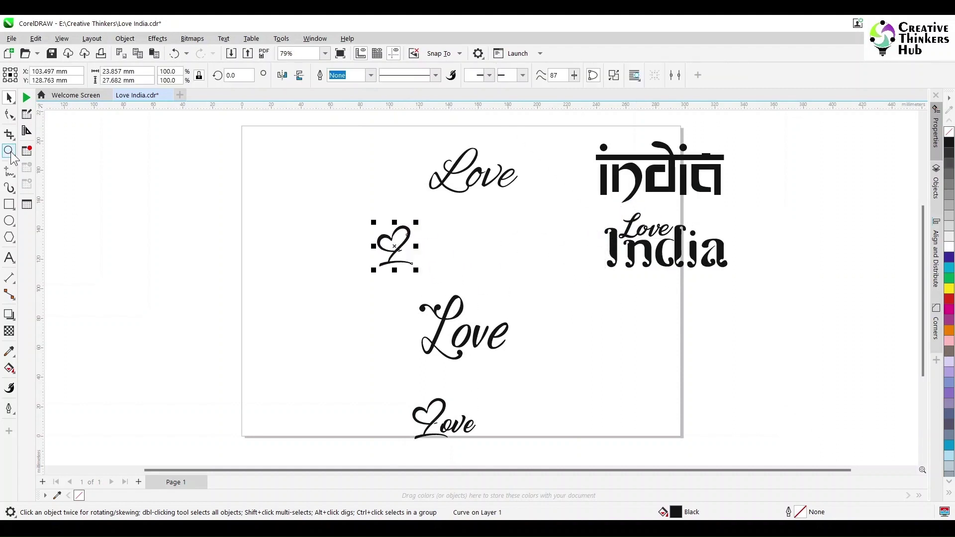
drag(327, 209, 748, 281)
click(9, 115)
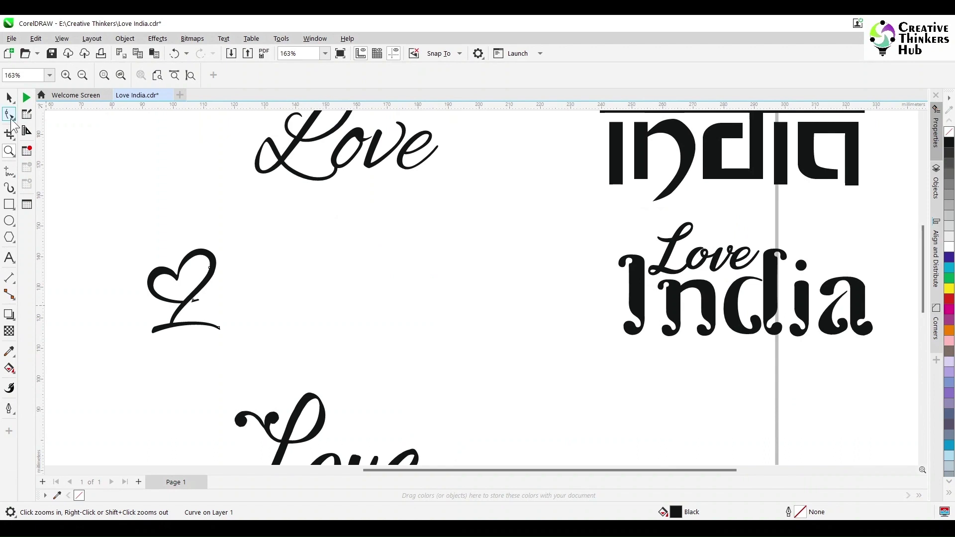
drag(282, 315, 284, 313)
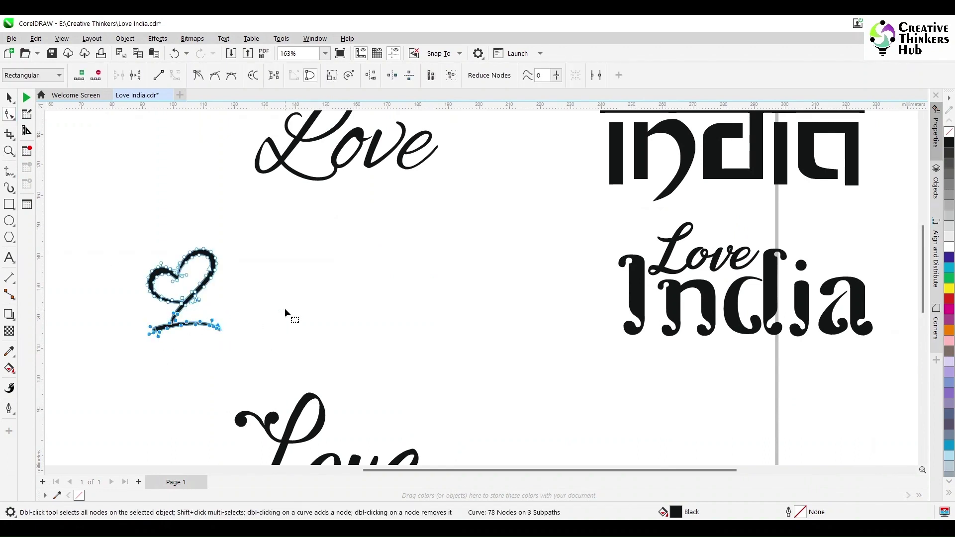
key(Delete)
click(9, 98)
click(158, 321)
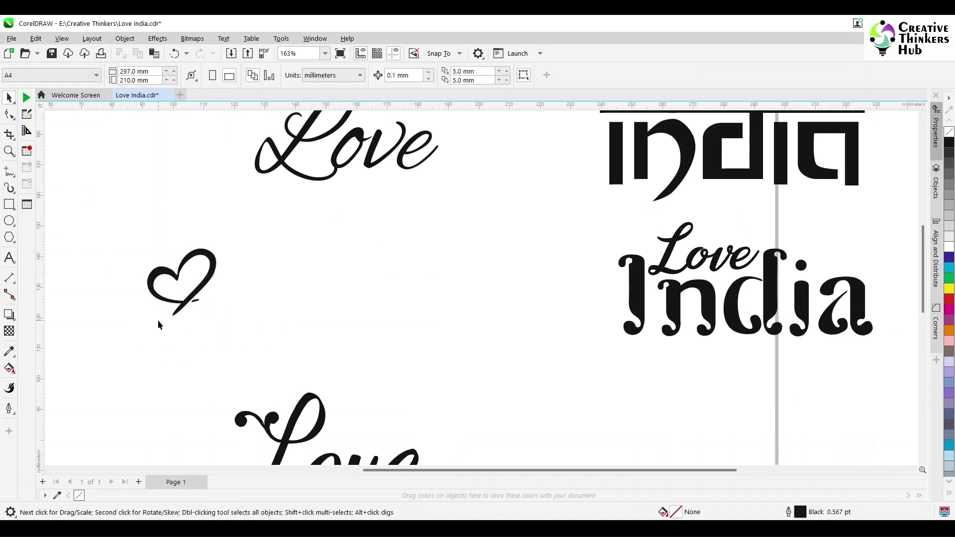
Place the trimmed heart at the upper-left edge of the topmost "Love"
click(198, 303)
drag(198, 300, 563, 220)
scroll(691, 307, down, 4)
click(446, 352)
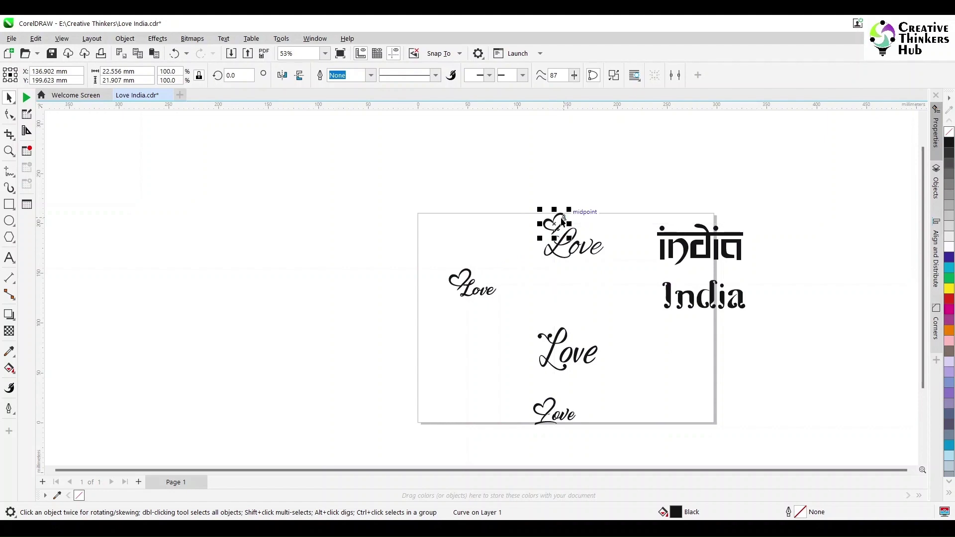
scroll(581, 269, down, 1)
scroll(582, 270, up, 2)
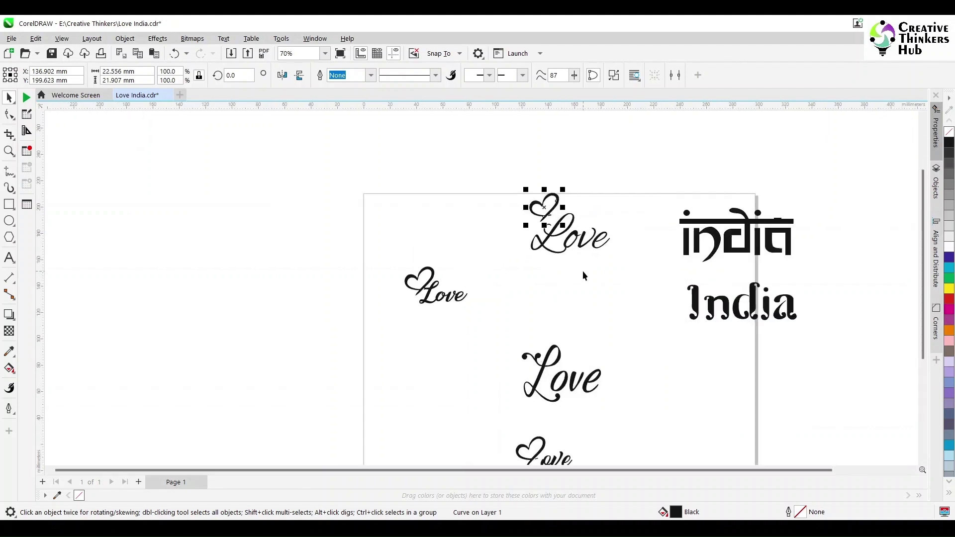
Move the Gaby "Love" and the Hugh is Life "Love" up, closer to the topmost "Love"
drag(566, 392, 542, 320)
click(566, 461)
drag(567, 461, 573, 374)
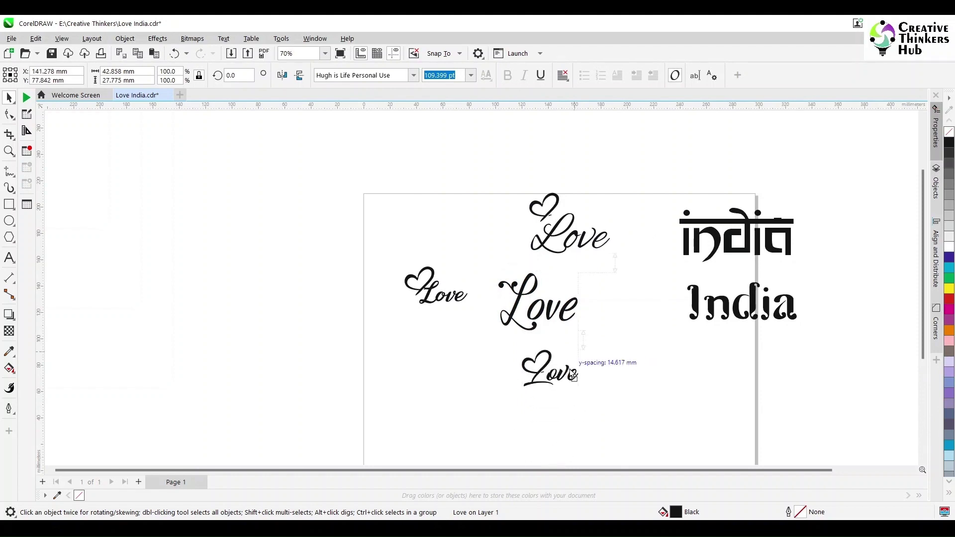
click(625, 367)
Place a copy of the Alex Brush "Love" to its left, then convert the original text to curves
key(z)
scroll(624, 367, up, 1)
drag(404, 204, 683, 350)
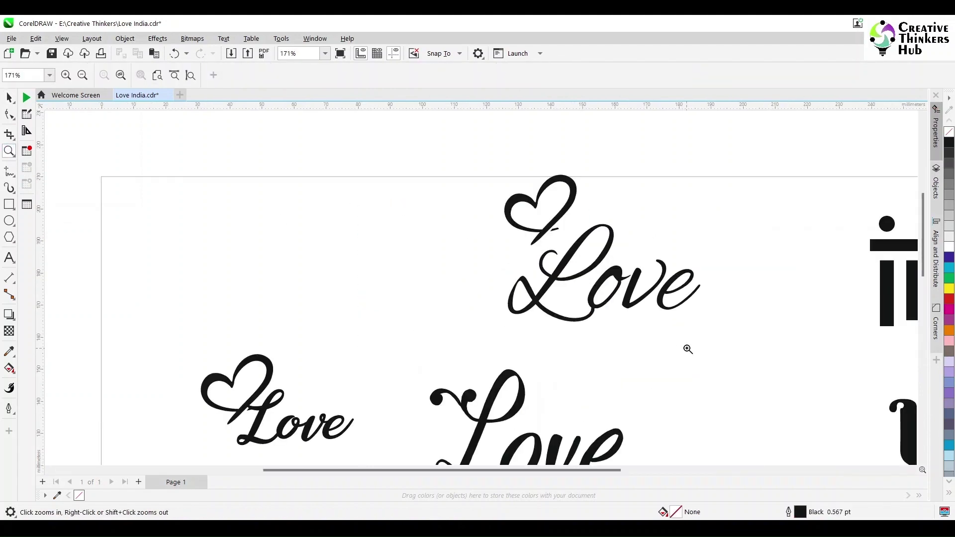
key(space)
click(578, 277)
drag(578, 277, 306, 226)
right_click(306, 227)
click(578, 276)
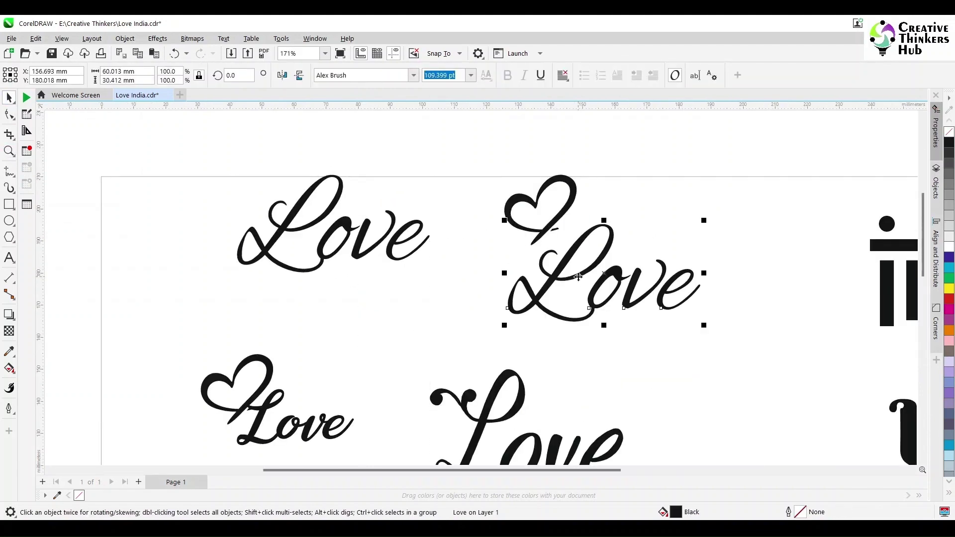
key(ctrl+q)
Enlarge the heart above the converted "Love" to about 58.7 mm wide and position the lettering across it
drag(923, 249, 923, 240)
click(557, 255)
drag(580, 284, 660, 326)
drag(602, 339, 611, 311)
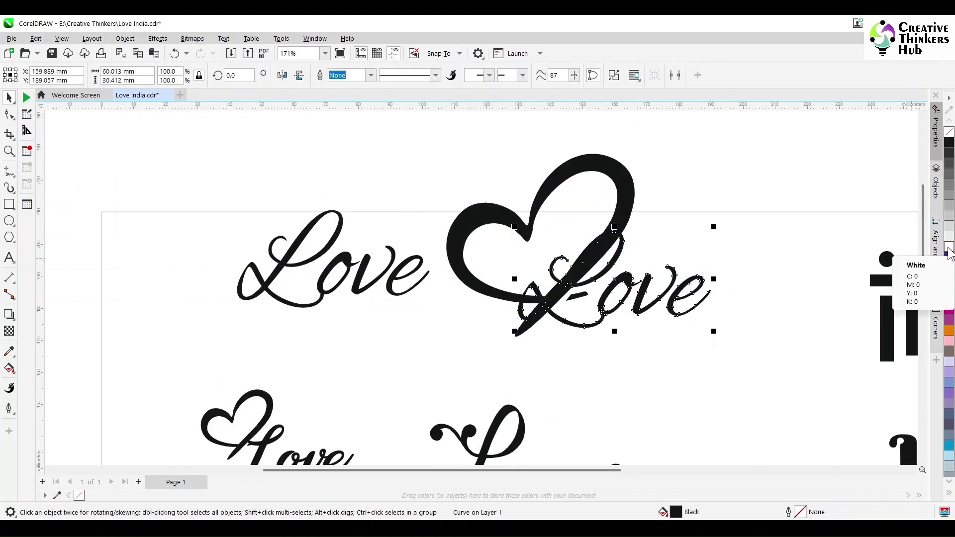
Fill the converted "Love" with yellow, enlarge it to about 86.6 mm wide and reposition it over the heart
click(949, 289)
scroll(684, 330, down, 2)
drag(706, 330, 761, 362)
drag(676, 312, 665, 301)
Rotate the black heart slightly, enlarge it further and reposition it around the yellow "Love"
click(923, 114)
drag(649, 261, 635, 288)
click(634, 289)
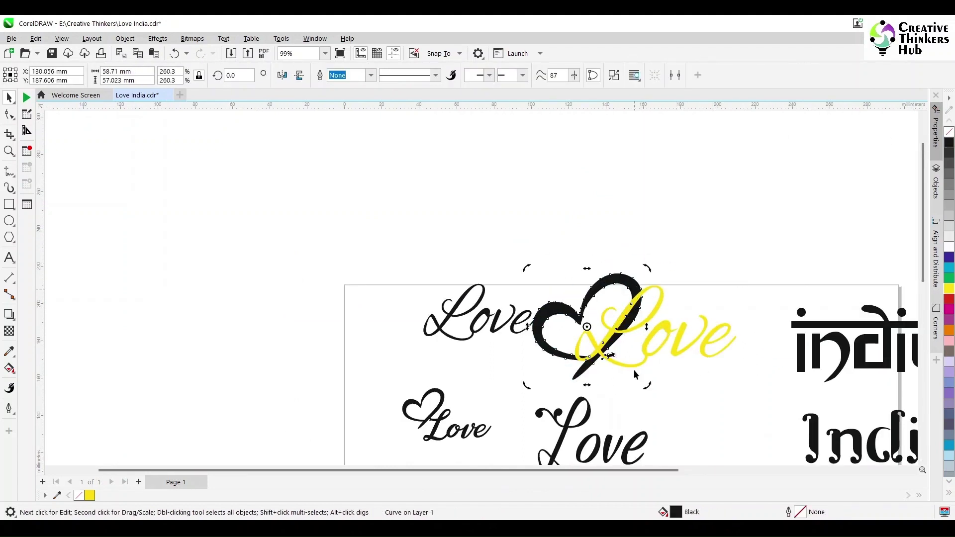
drag(647, 385, 653, 379)
click(631, 291)
drag(643, 269, 747, 225)
drag(677, 258, 693, 249)
scroll(609, 428, up, 2)
click(649, 336)
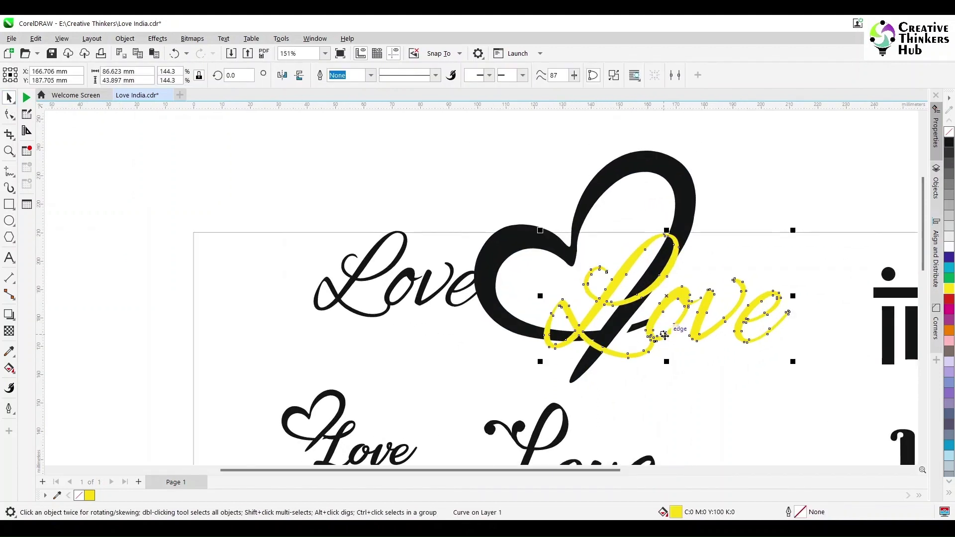
Give the yellow "Love" lettering a white 24 pt outline placed behind its fill
right_click(949, 247)
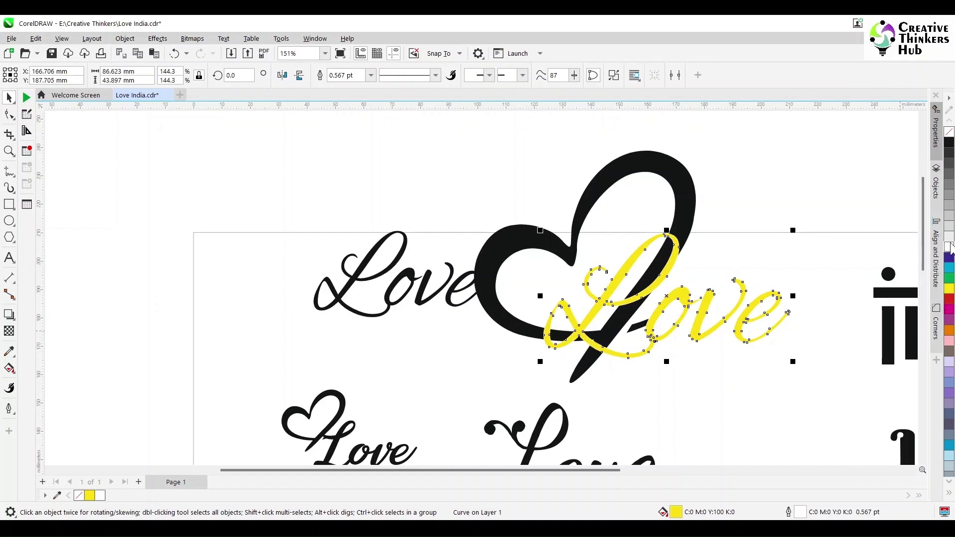
double_click(800, 513)
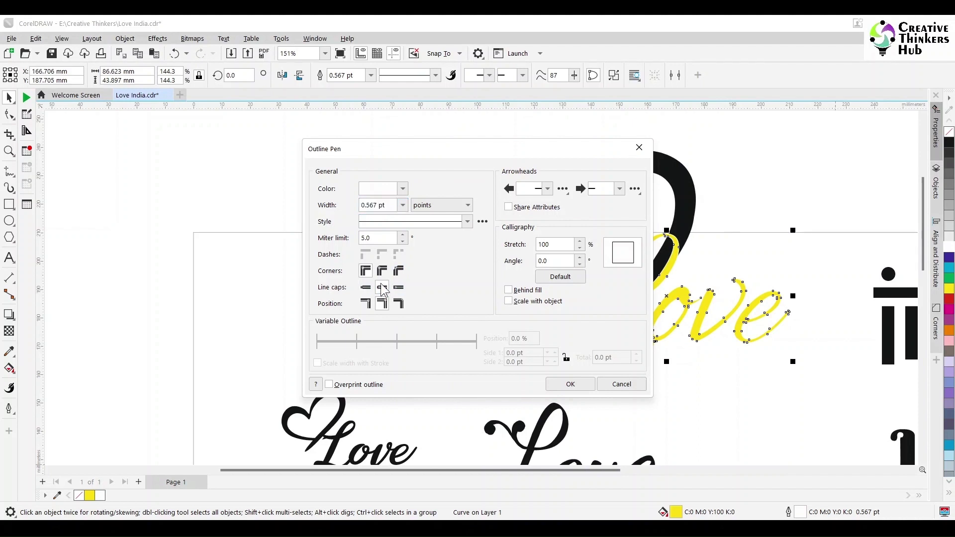
click(403, 205)
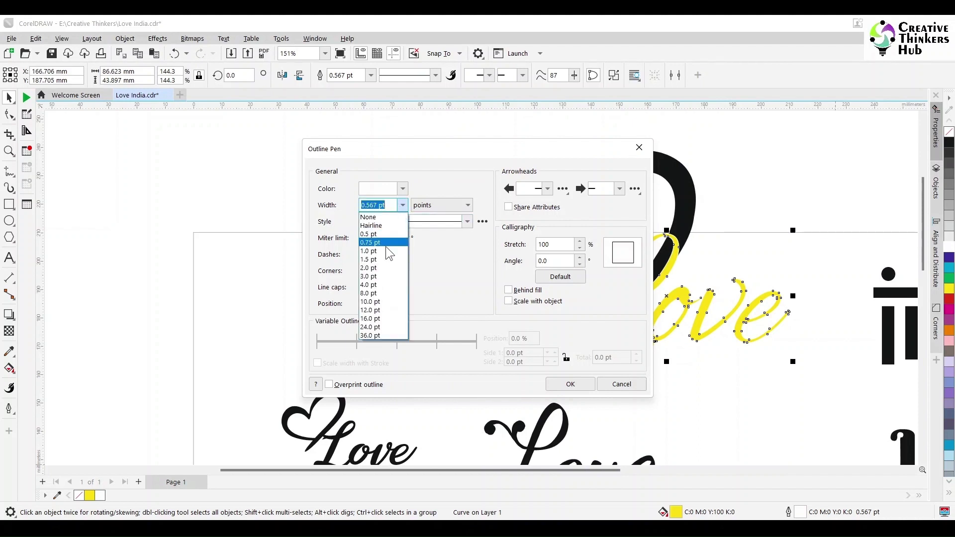
click(383, 300)
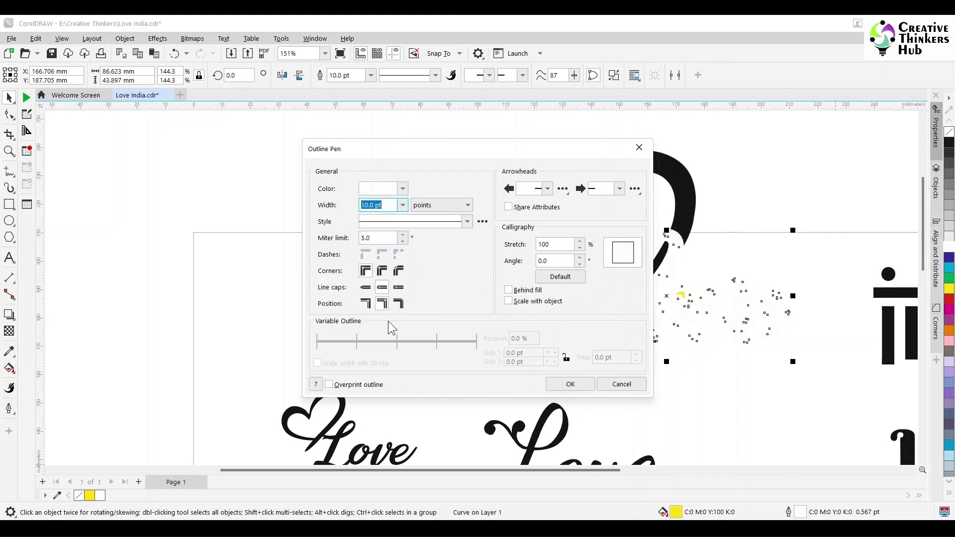
click(508, 290)
drag(507, 153, 366, 107)
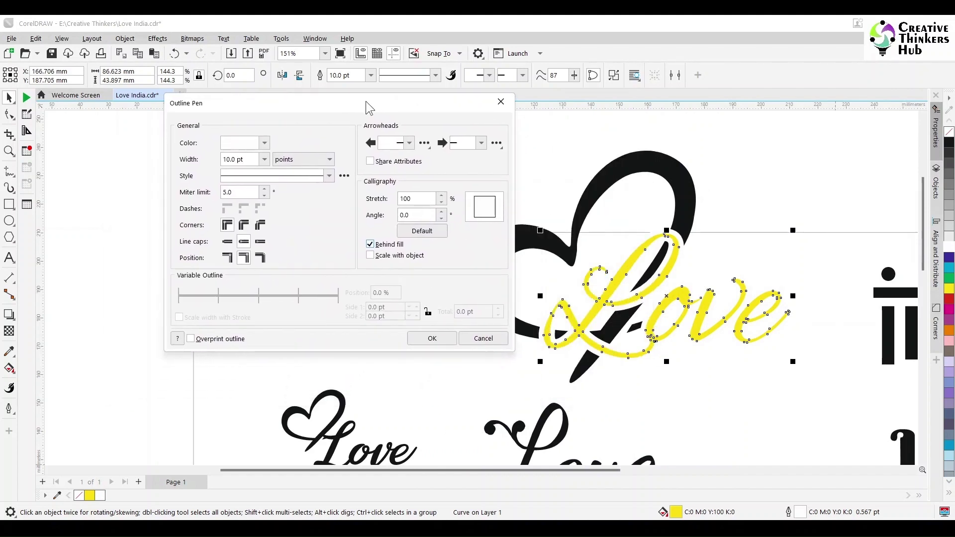
click(264, 159)
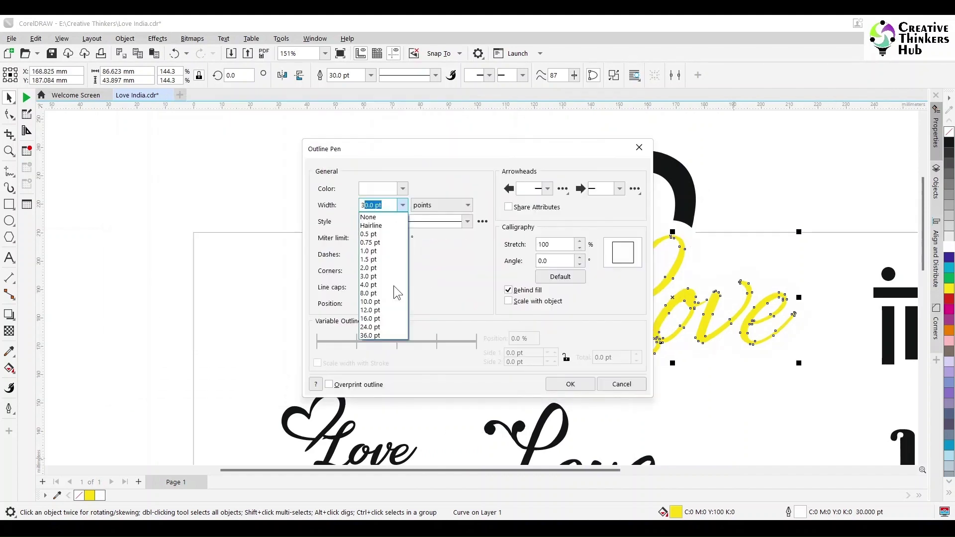
click(389, 327)
click(571, 384)
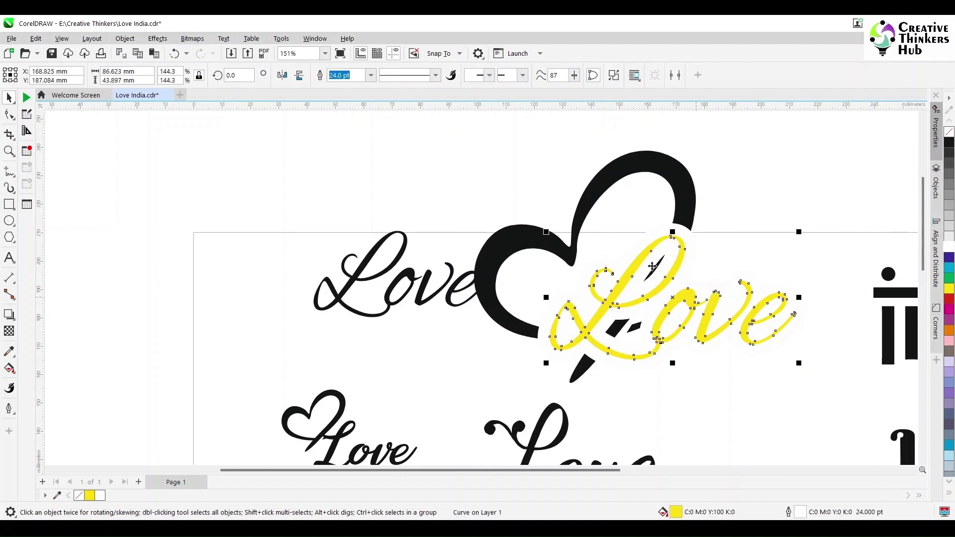
Convert the white outline of "Love" to a separate object and trim the black heart with it
click(125, 38)
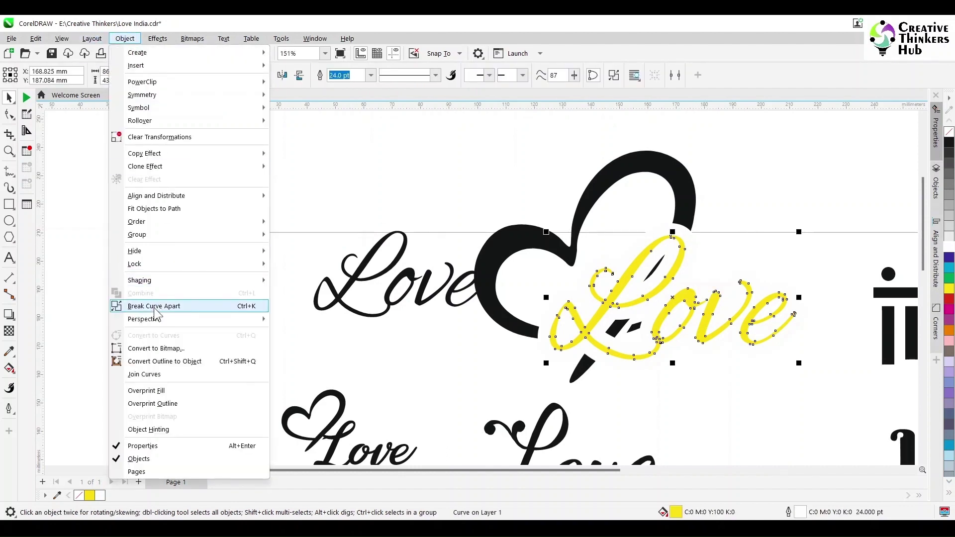
click(160, 362)
click(512, 269)
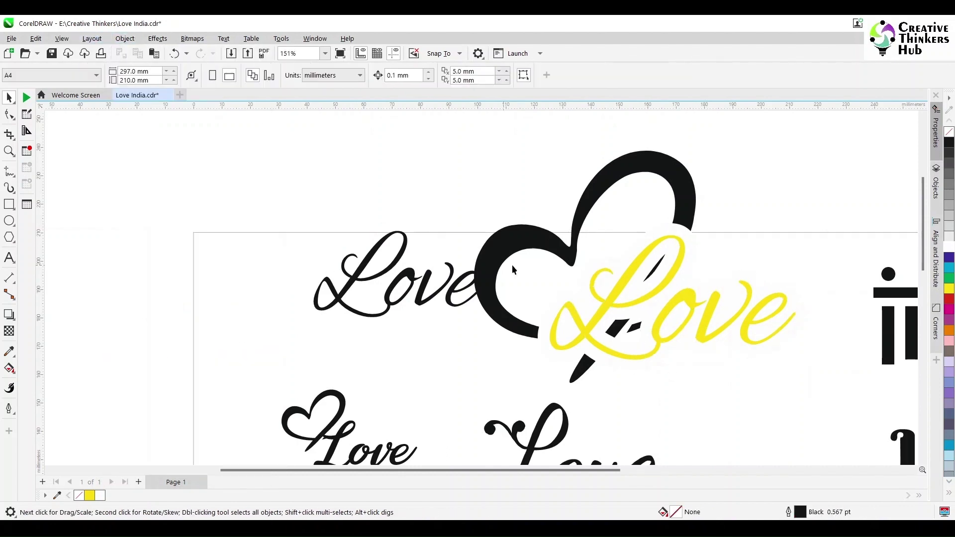
click(680, 232)
shift+click(689, 203)
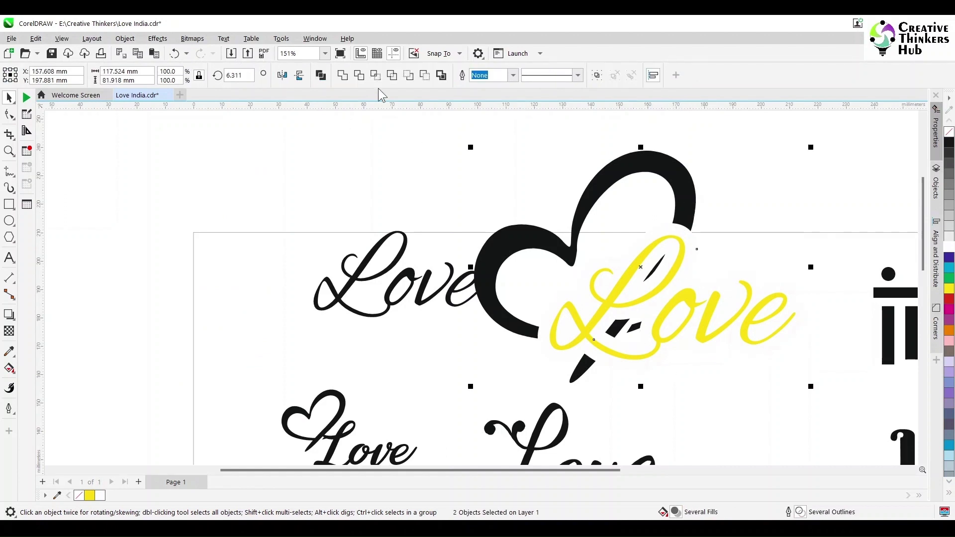
click(359, 74)
Delete the white outline object left around the yellow "Love" lettering
click(691, 237)
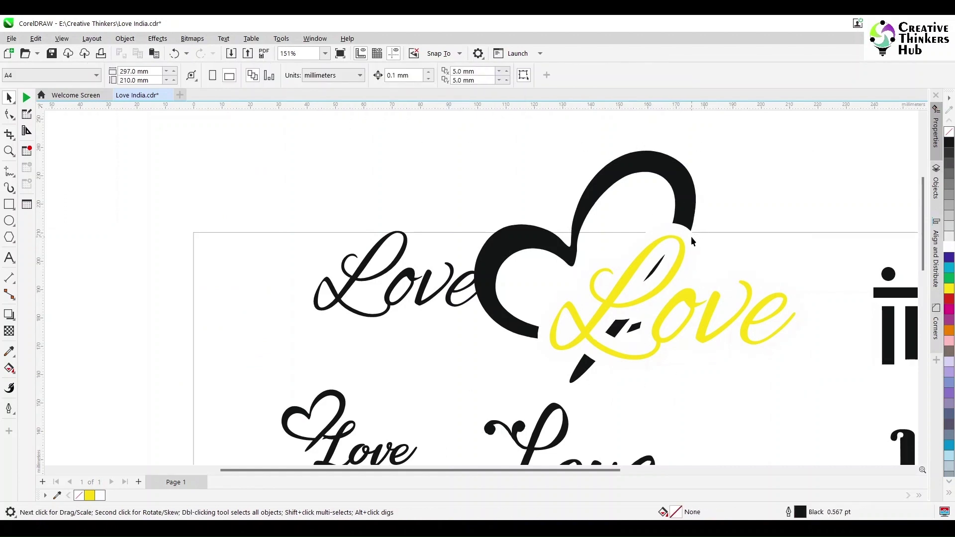
click(687, 242)
click(686, 245)
Thicken the yellow "Love" lettering with a matching yellow outline 4.0 pt wide
click(679, 268)
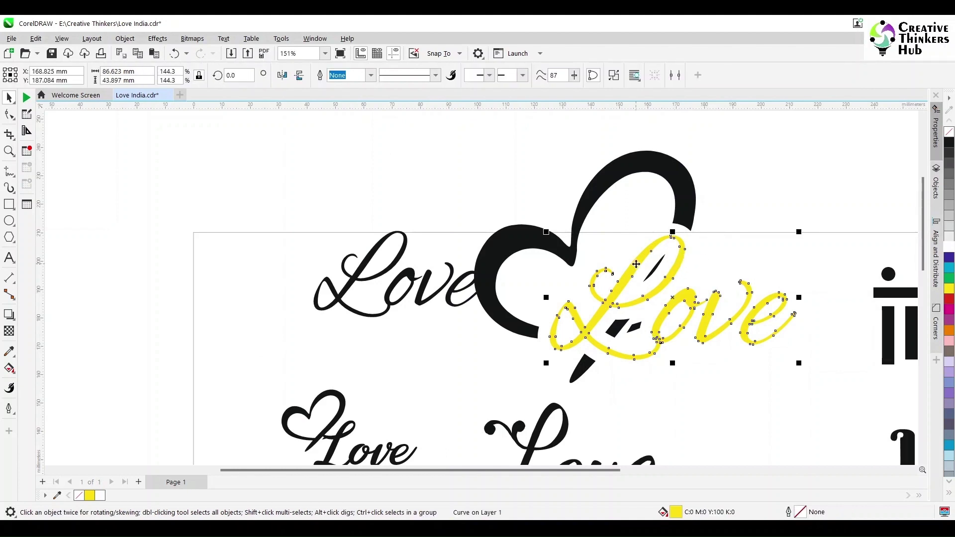
right_click(947, 293)
double_click(800, 512)
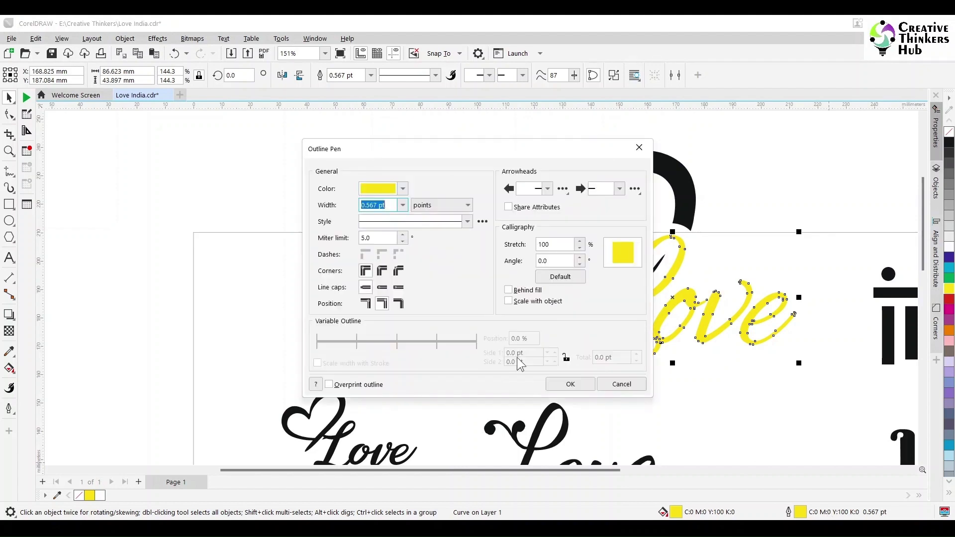
drag(448, 149, 285, 143)
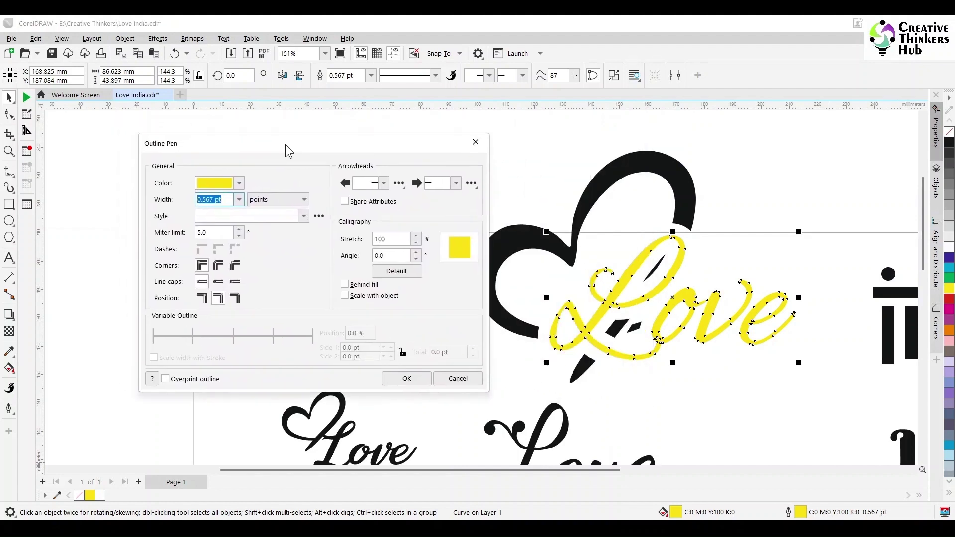
click(239, 200)
click(228, 270)
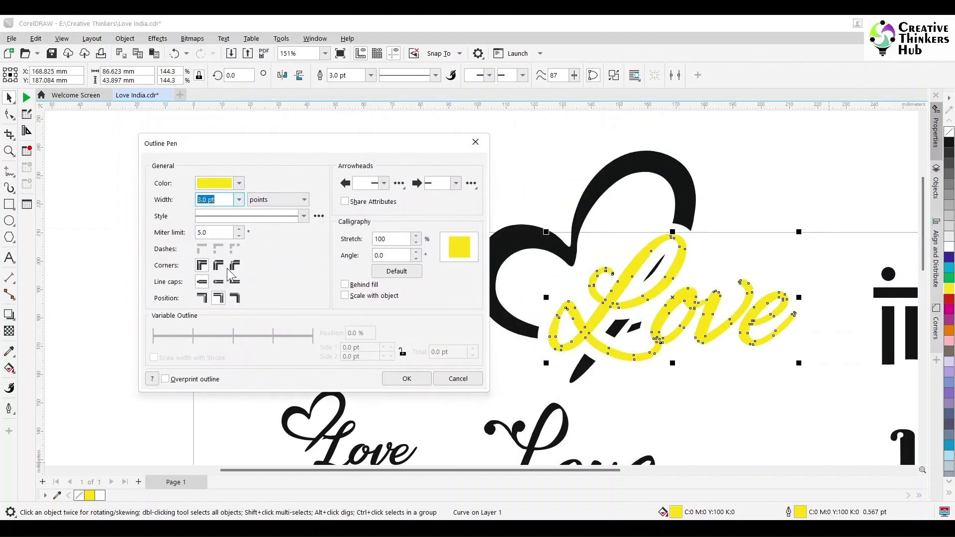
click(240, 200)
click(224, 280)
click(406, 378)
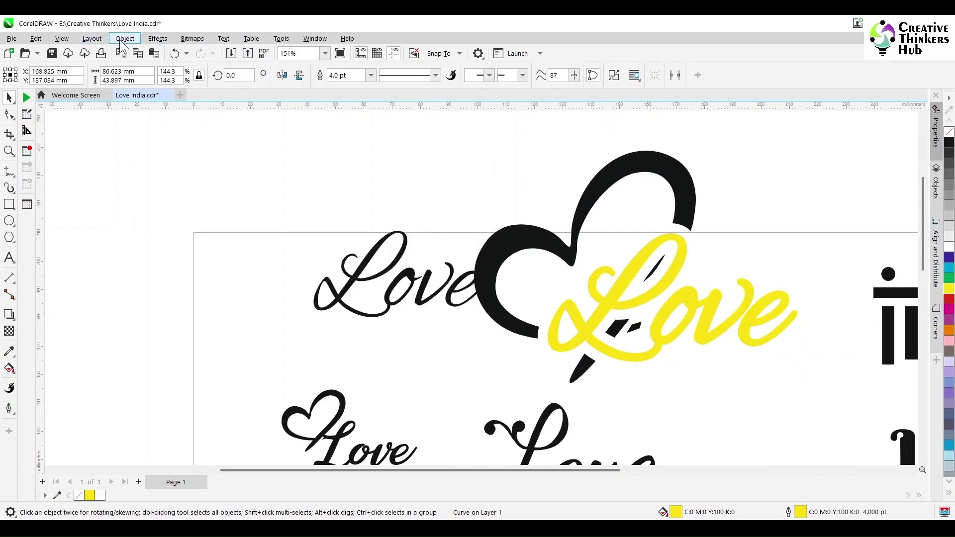
Convert the yellow outline to an object and weld it together with the "Love" lettering
click(91, 39)
mouse_move(125, 39)
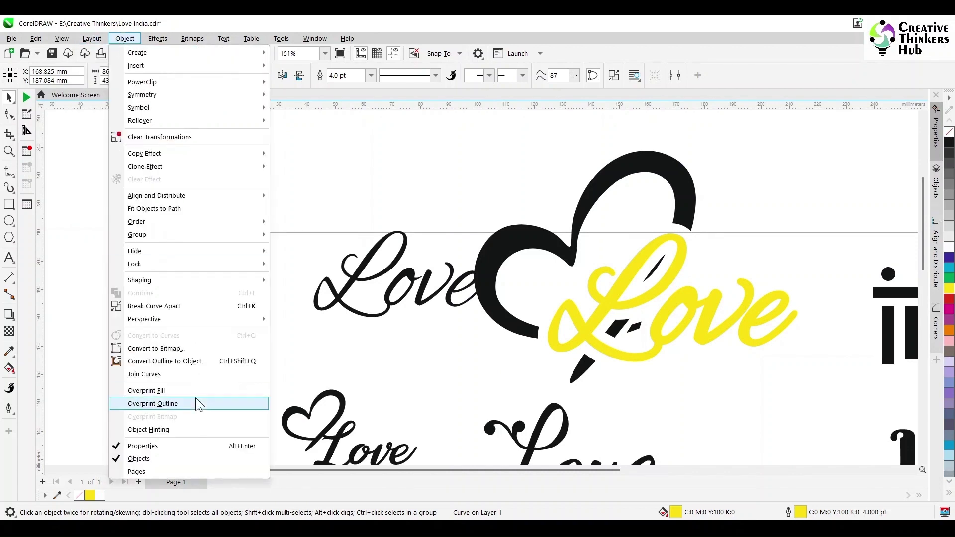
click(199, 362)
drag(882, 217, 594, 348)
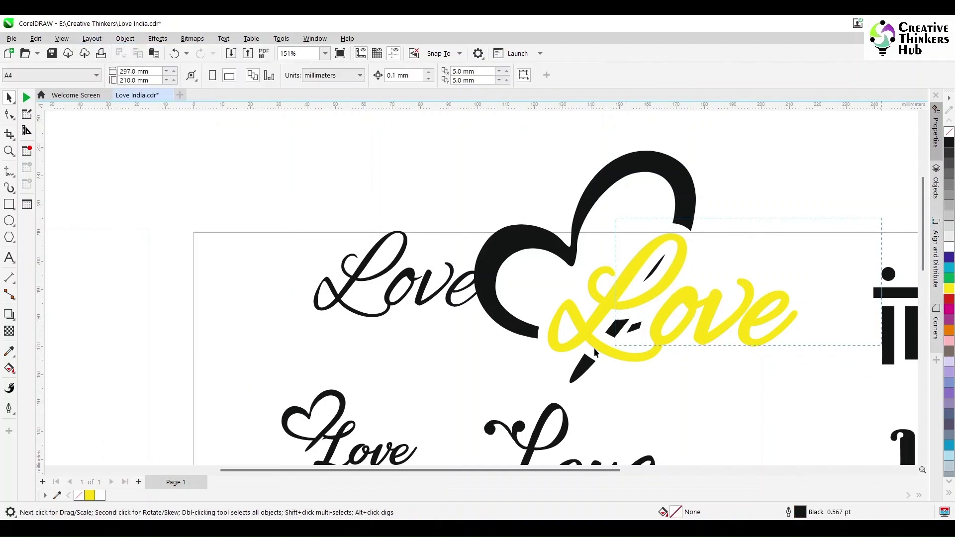
drag(476, 377, 486, 379)
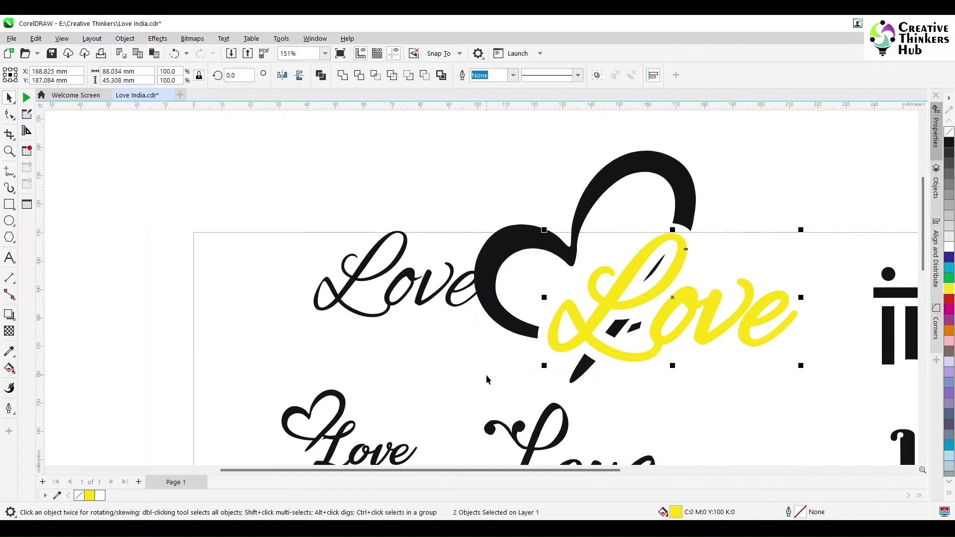
click(343, 76)
click(503, 176)
Move the trimmed heart and yellow "Love" together off the page to its left
scroll(503, 184, down, 2)
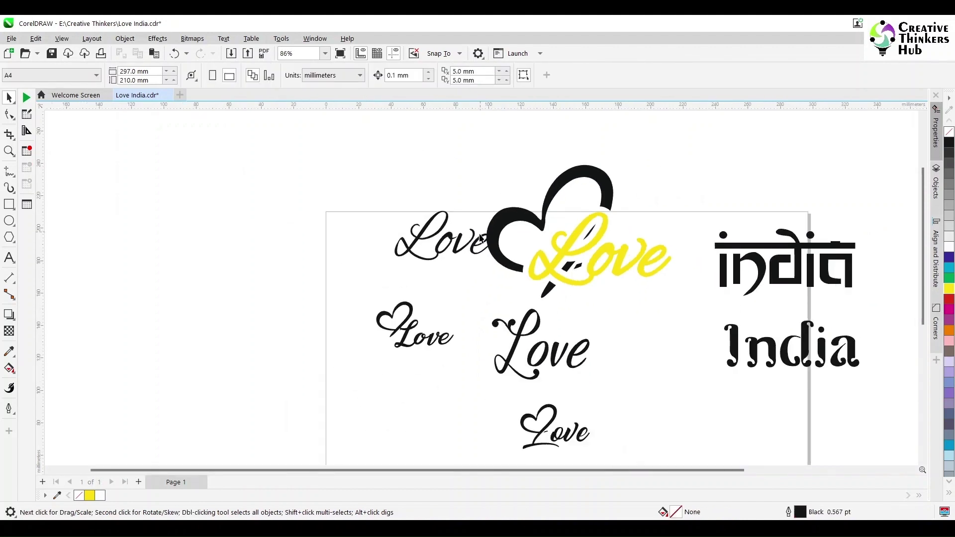
click(611, 268)
shift+click(606, 194)
drag(605, 194, 185, 191)
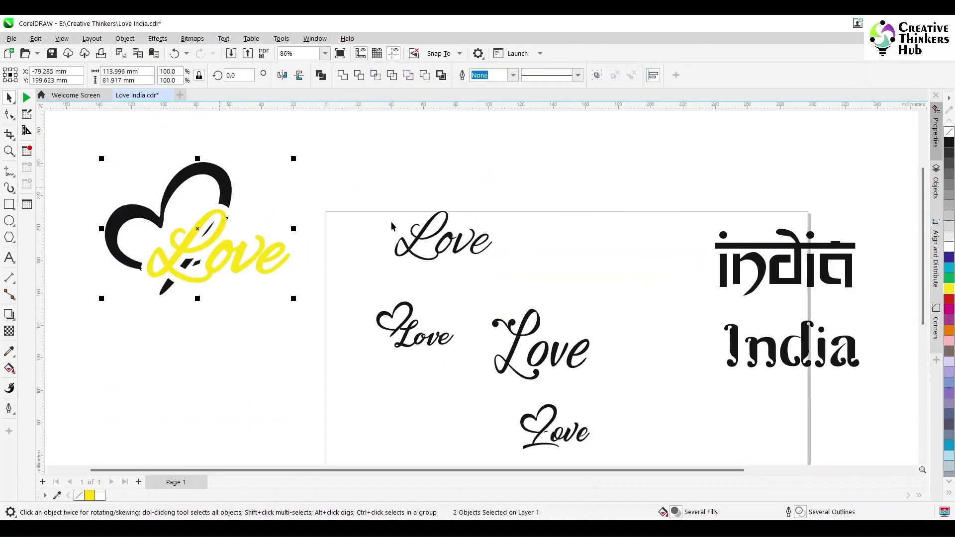
Clear the page by moving the other four "Love" variants off its left side, and shrink the Gaby version
drag(373, 190, 601, 459)
click(493, 284)
click(443, 237)
drag(443, 236, 182, 344)
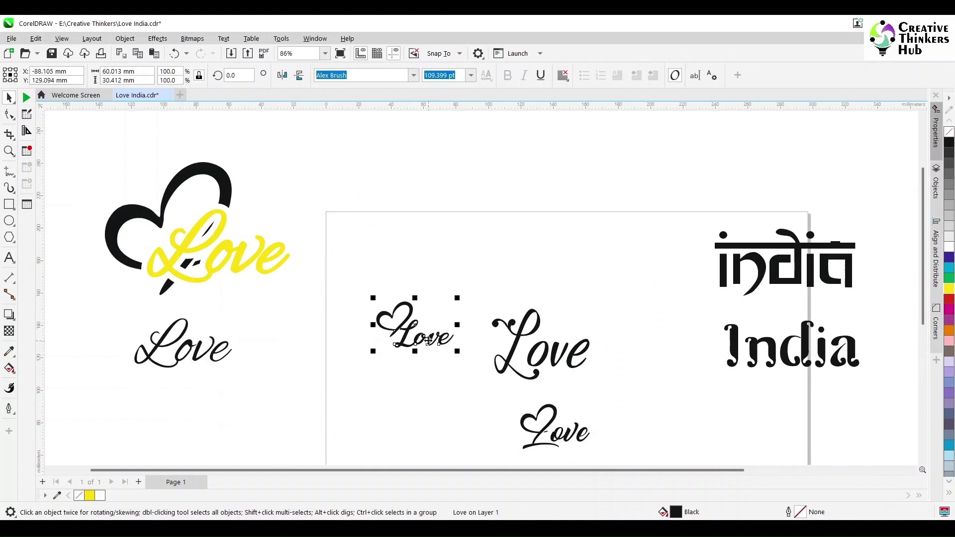
drag(427, 341, 174, 412)
drag(466, 298, 621, 459)
drag(553, 440, 87, 413)
click(90, 323)
drag(469, 470, 411, 470)
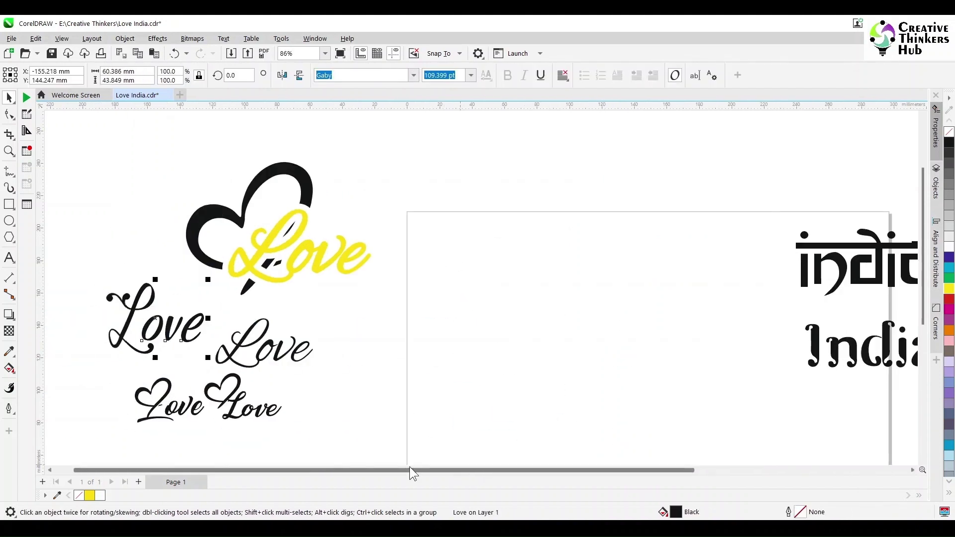
drag(108, 279, 149, 315)
click(366, 351)
Move the heart with the yellow "Love" back onto the page and fill the lettering with black
scroll(415, 297, down, 1)
drag(226, 181, 393, 301)
drag(347, 273, 590, 326)
click(682, 383)
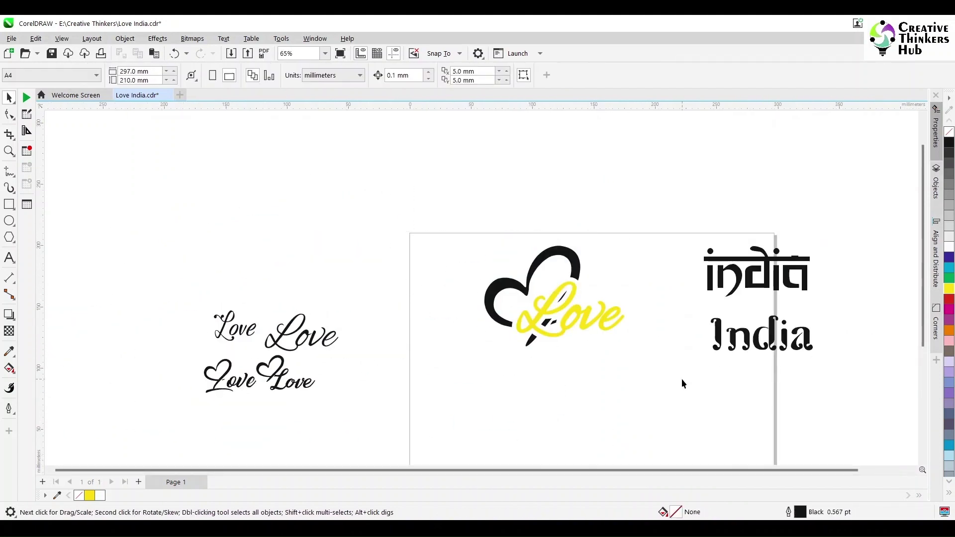
click(593, 323)
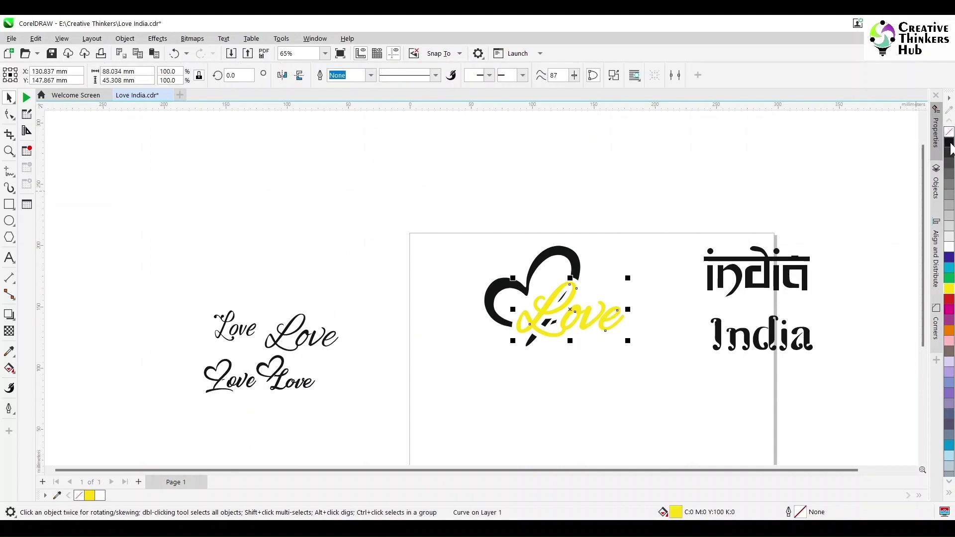
click(949, 143)
click(652, 317)
Enlarge the Prakrta "india" to about 182 mm wide and position it beneath the heart "Love" lettering
drag(783, 282, 732, 421)
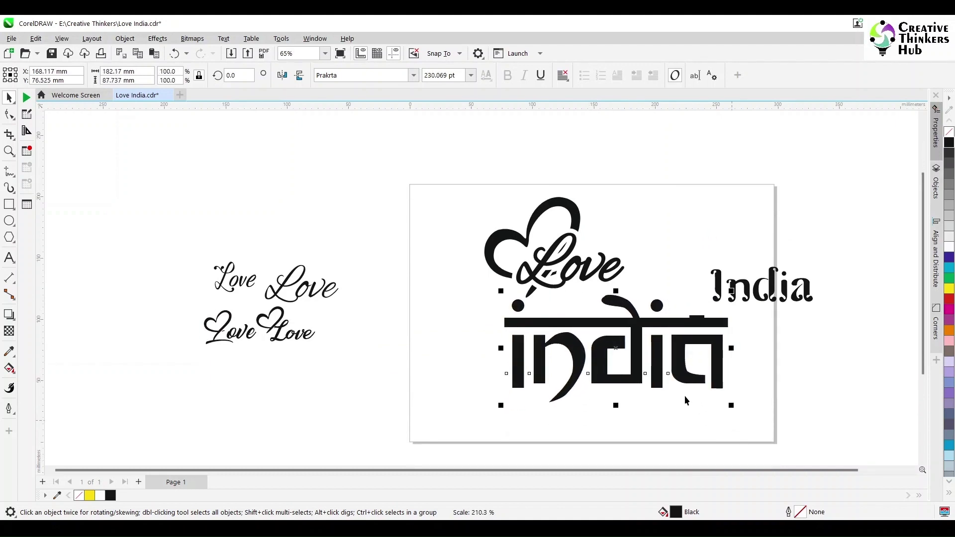
drag(643, 337, 653, 323)
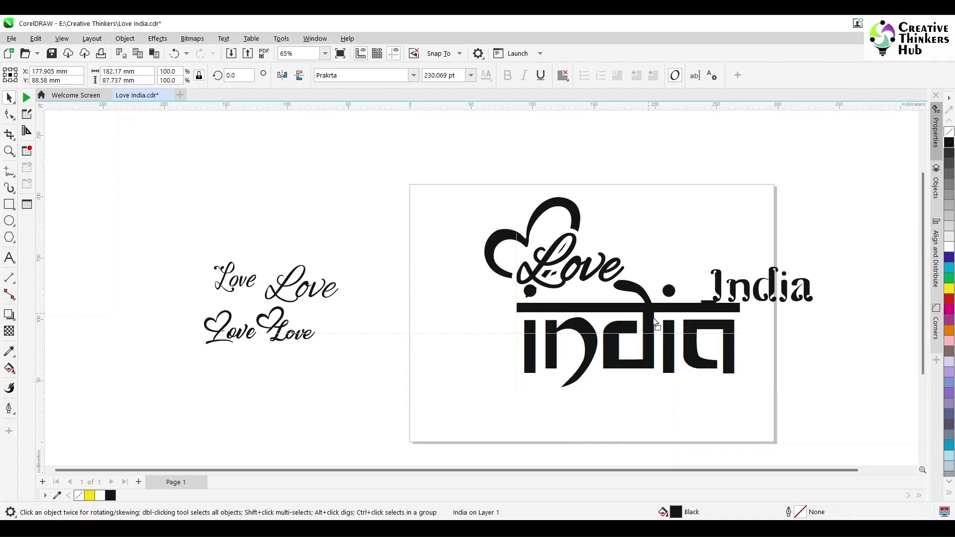
drag(655, 322, 653, 323)
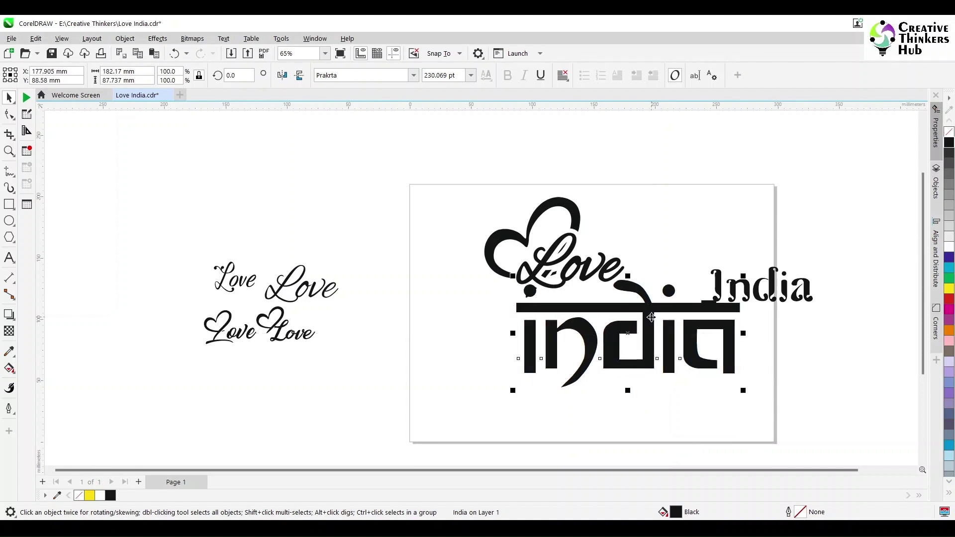
Move the TheGanesha "India" off the page's right side, then scale the "Love india" design to about 71% near the page's upper-left corner
click(796, 320)
drag(774, 299, 893, 231)
drag(446, 184, 769, 412)
drag(733, 363, 589, 321)
click(625, 222)
Copy the heart "Love" to the page's right side and place the TheGanesha "India", enlarged to about 182 mm wide, beneath it
drag(384, 164, 513, 253)
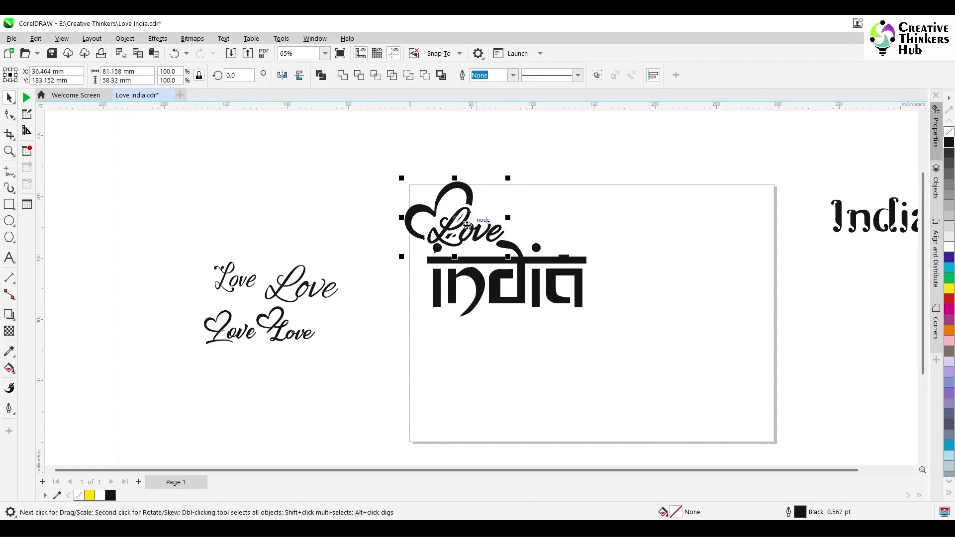
drag(468, 221, 694, 231)
click(838, 228)
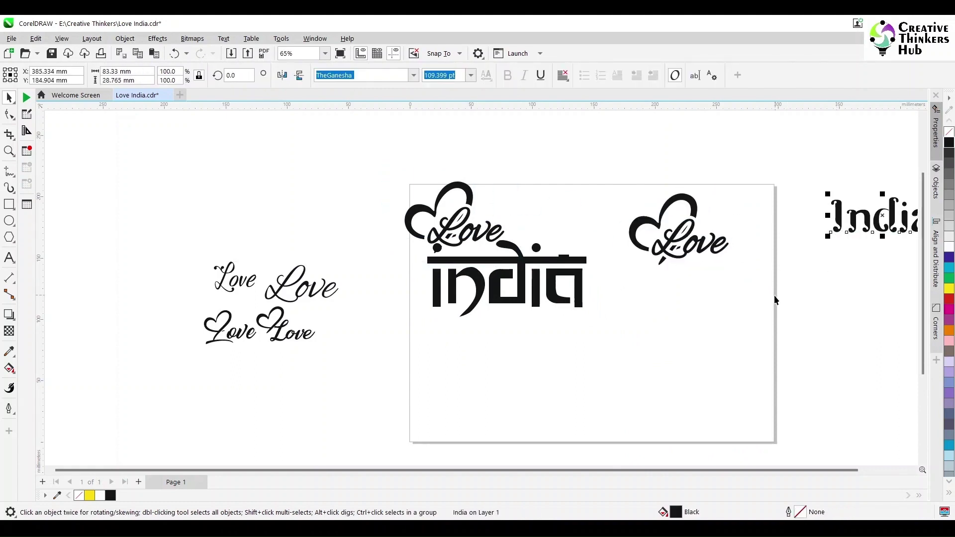
drag(881, 215, 695, 282)
drag(748, 299, 872, 386)
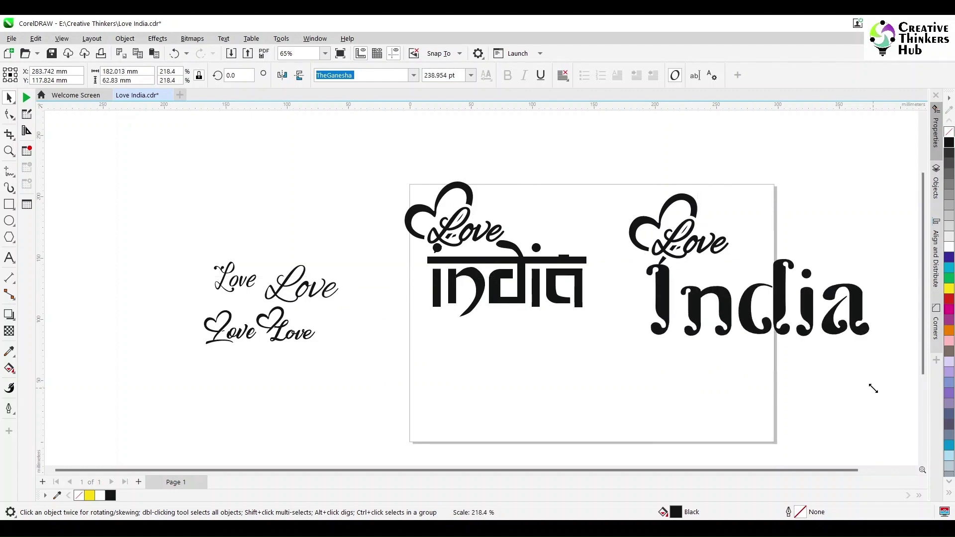
drag(785, 315, 750, 301)
click(754, 363)
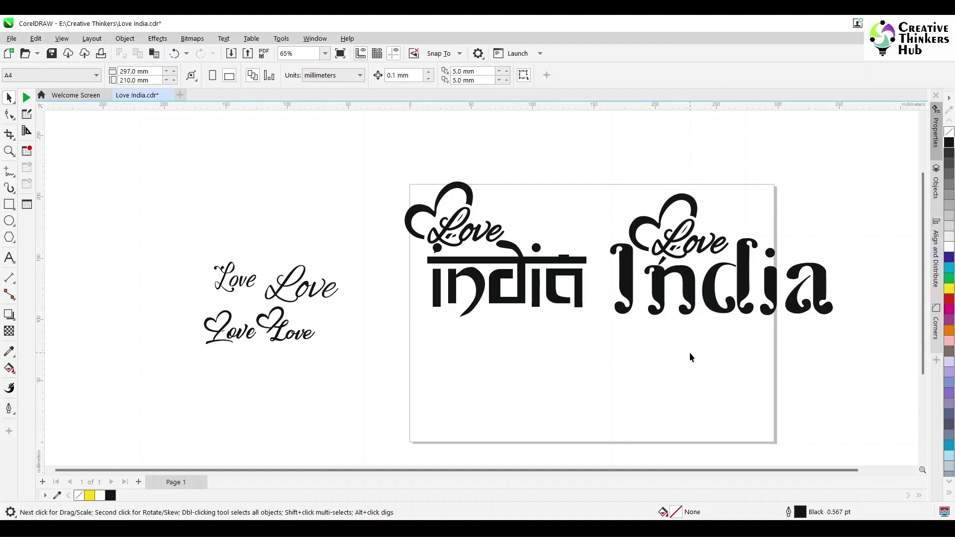
Fill the heart of the "Love" above the Prakrta "india" with red
click(9, 152)
drag(594, 283, 593, 283)
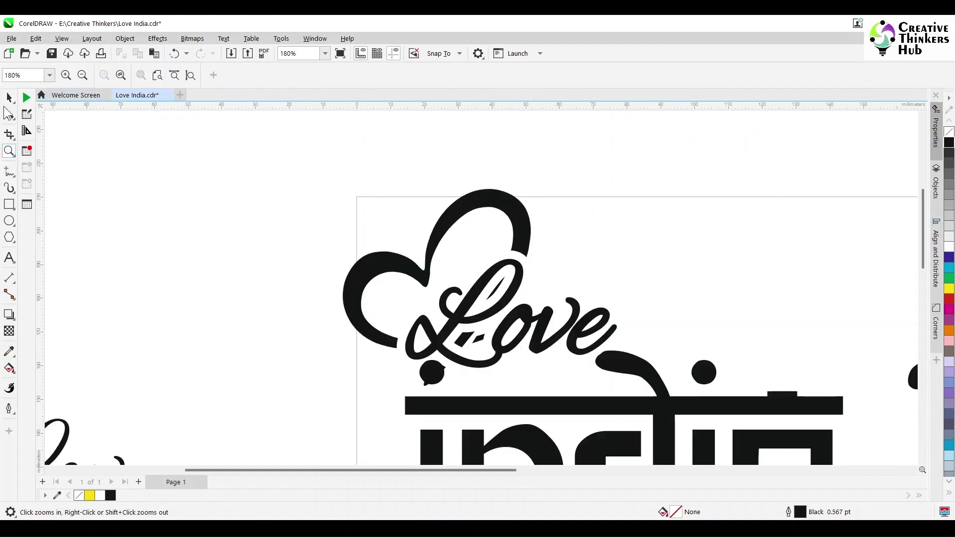
key(space)
click(520, 226)
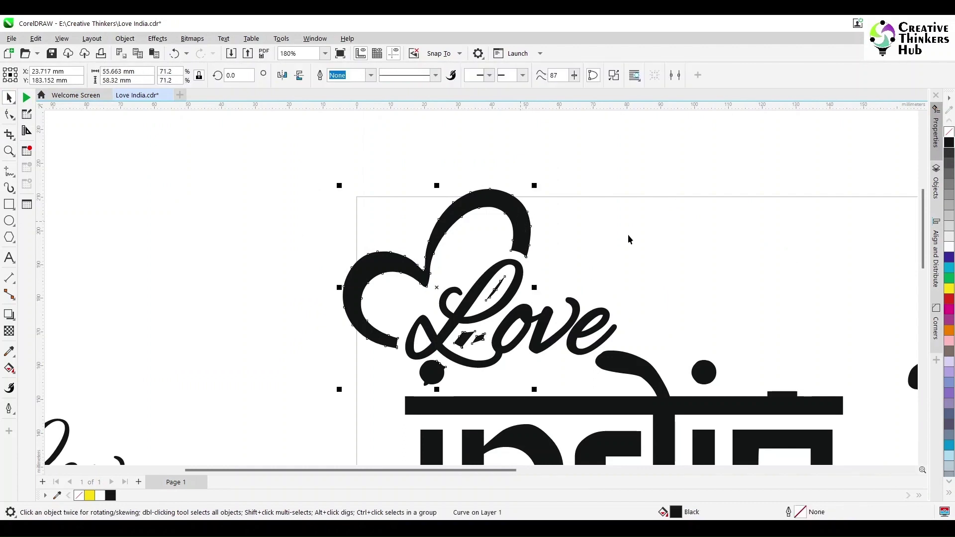
click(949, 299)
click(690, 258)
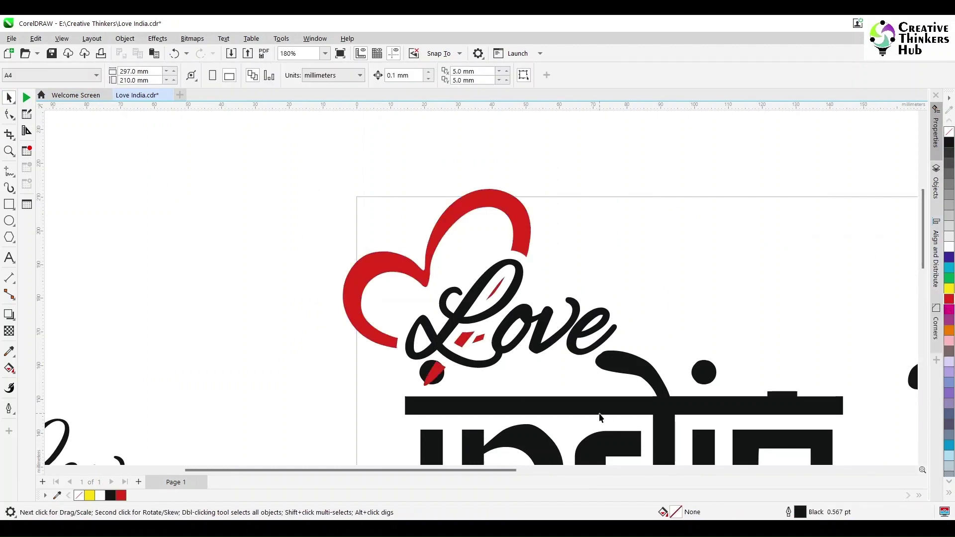
Move the Prakrta "india" about 12 mm down, clear of the red-hearted "Love" above it
drag(600, 416, 601, 457)
click(619, 297)
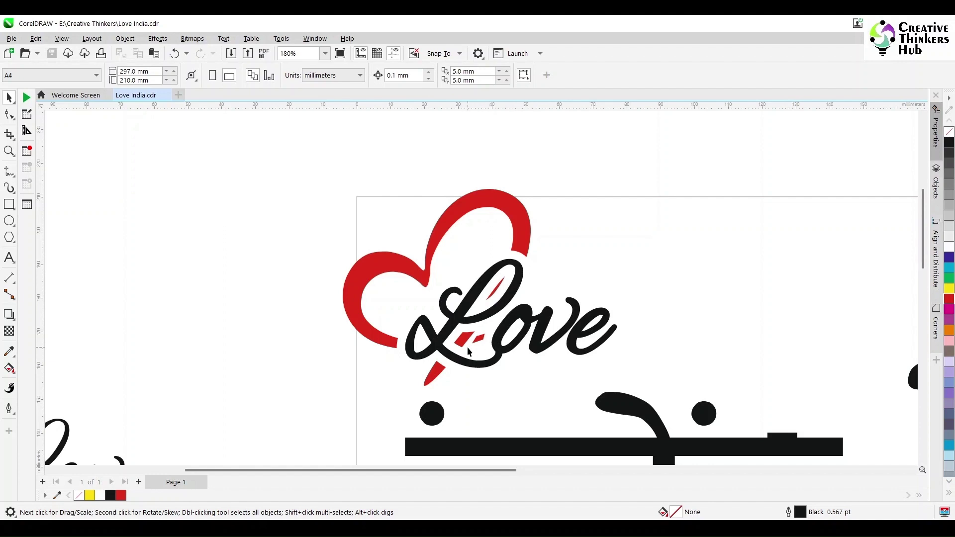
scroll(457, 319, up, 4)
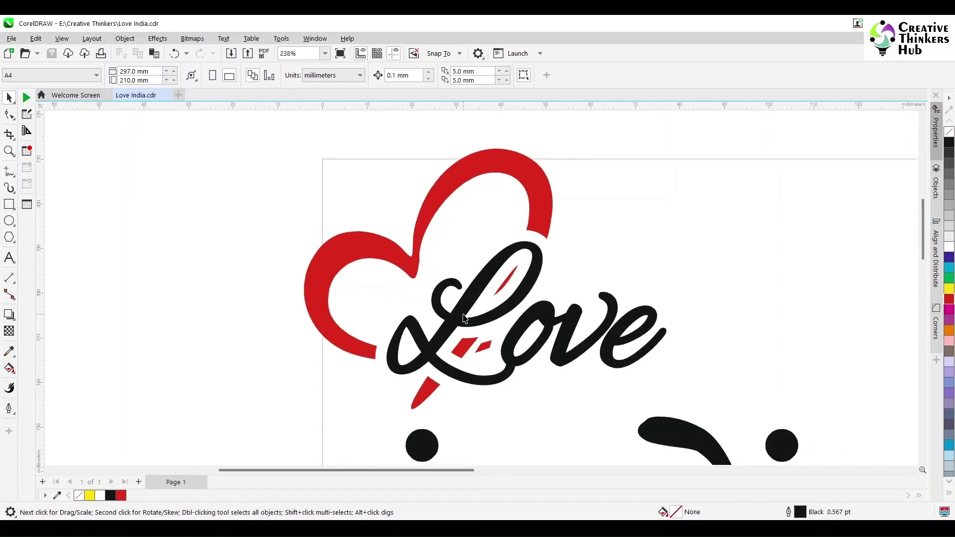
scroll(352, 313, down, 10)
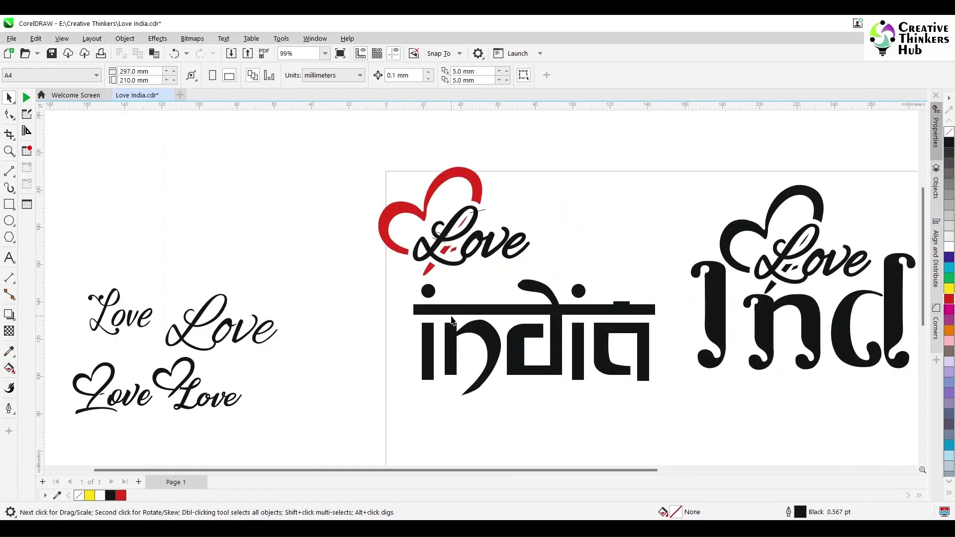
Copy the Alex Brush "Love" above its original and set the copy's font to Raphtalia
drag(328, 332, 332, 290)
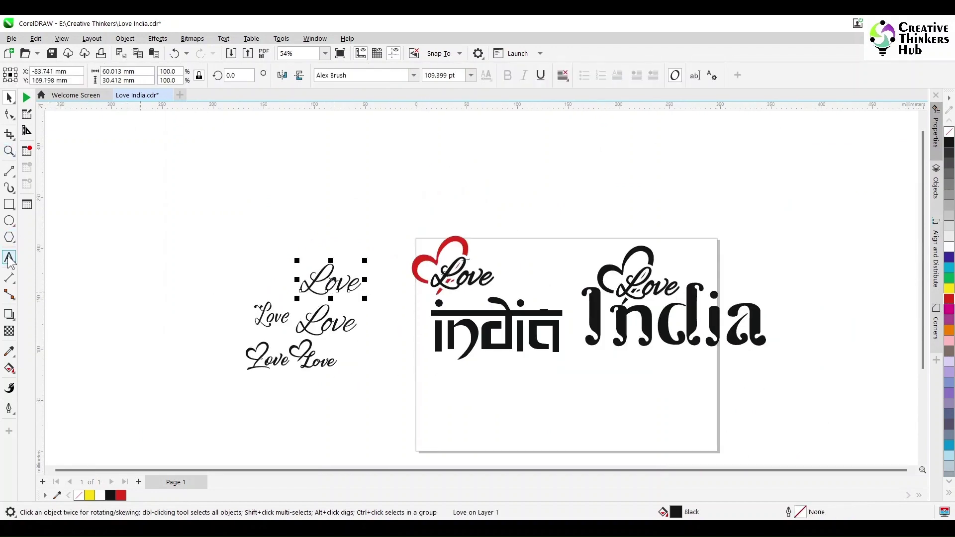
click(389, 76)
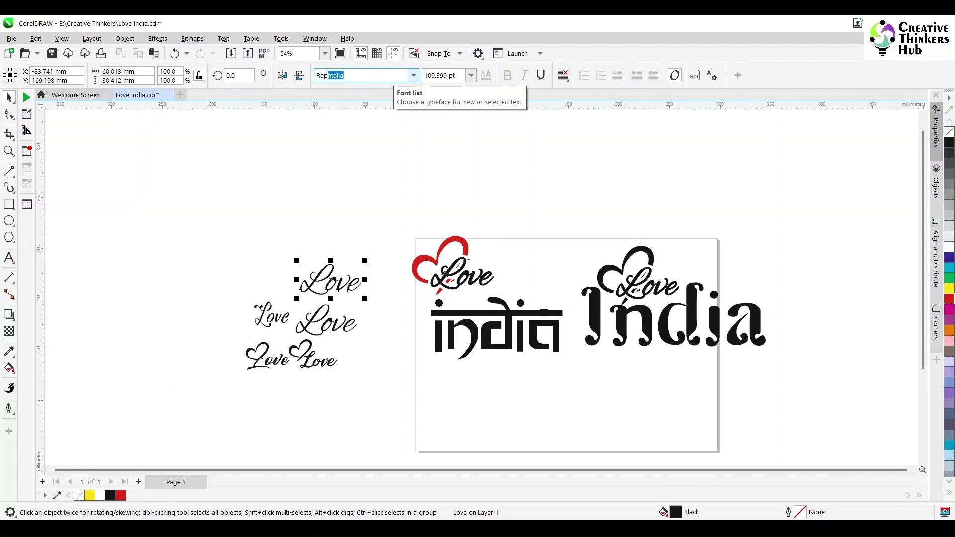
key(Return)
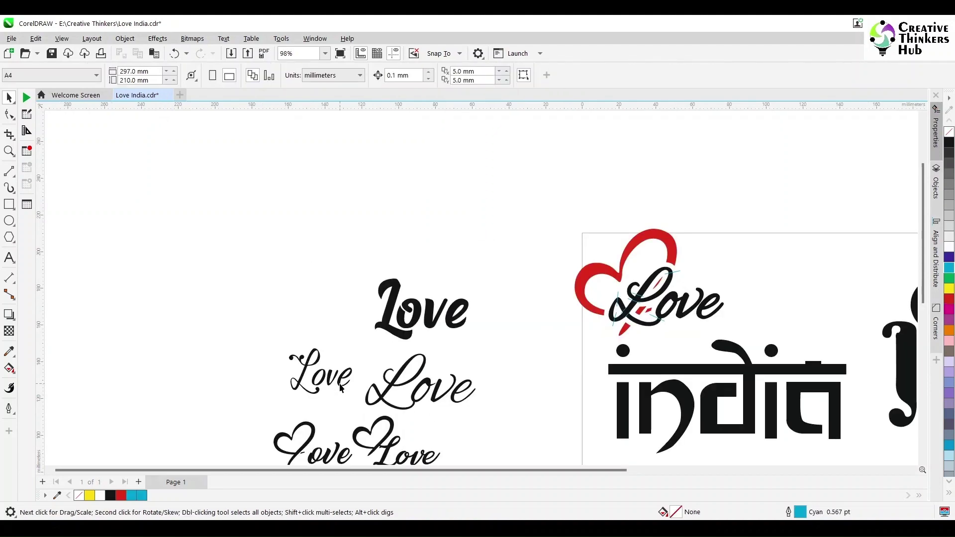
Move the Gaby "Love" onto the page and copy the Hugh is Life "Love" above the page's upper edge
drag(333, 387, 821, 253)
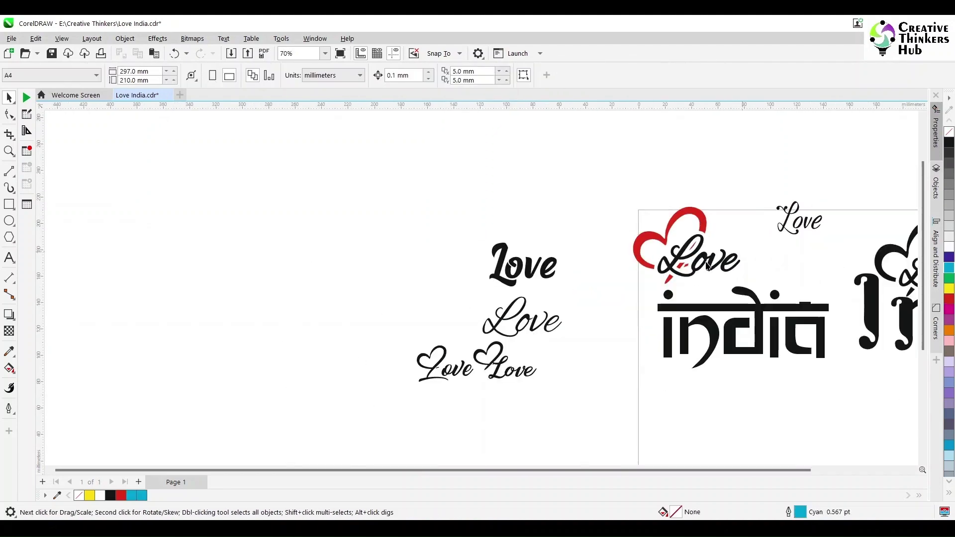
drag(432, 372, 701, 178)
Reduce the copied Hugh is Life text to its heart-shaped "L" and convert it to curves
click(10, 259)
key(BackSpace)
key(BackSpace)
key(BackSpace)
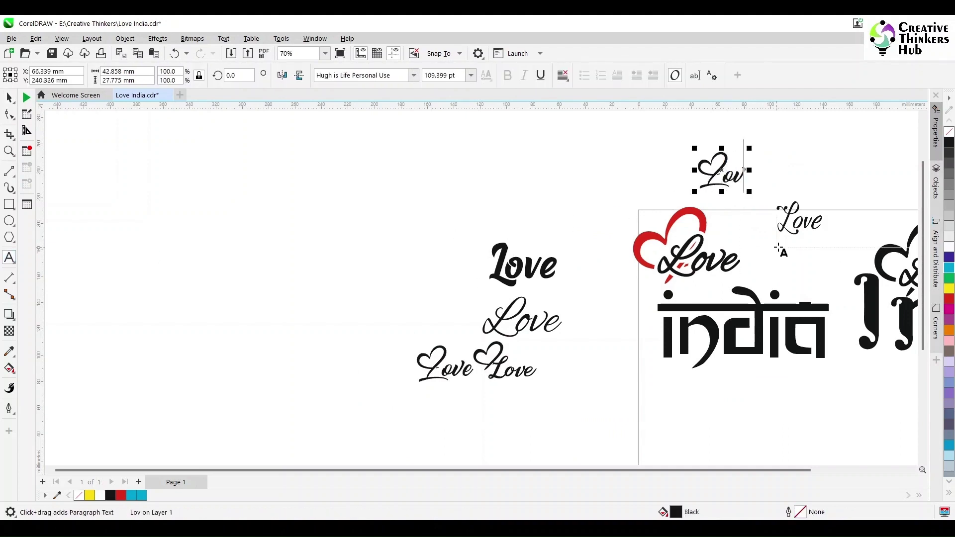
click(9, 98)
key(ctrl+q)
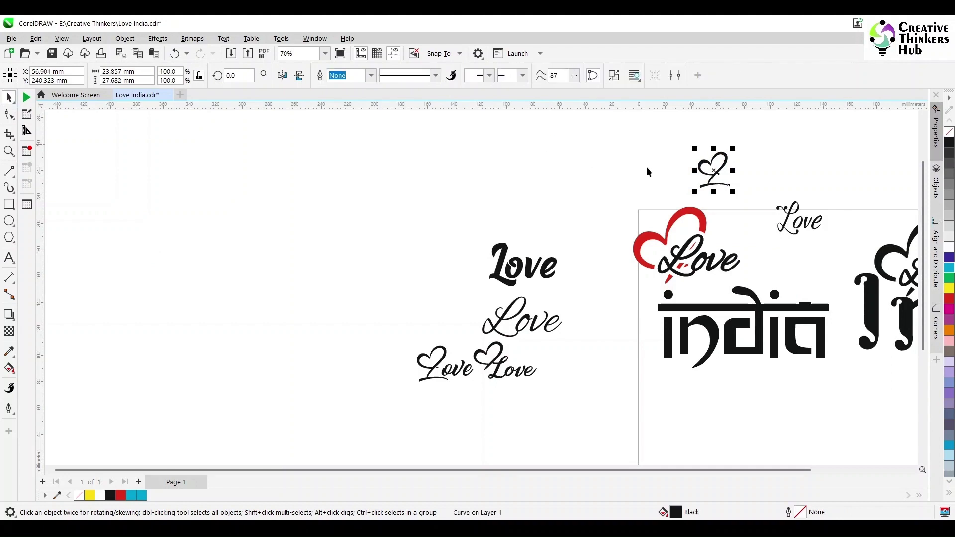
Delete the lower stroke's nodes from the "L" curve to leave the heart, and copy the heart beside the lettering samples
click(8, 154)
drag(689, 139, 746, 206)
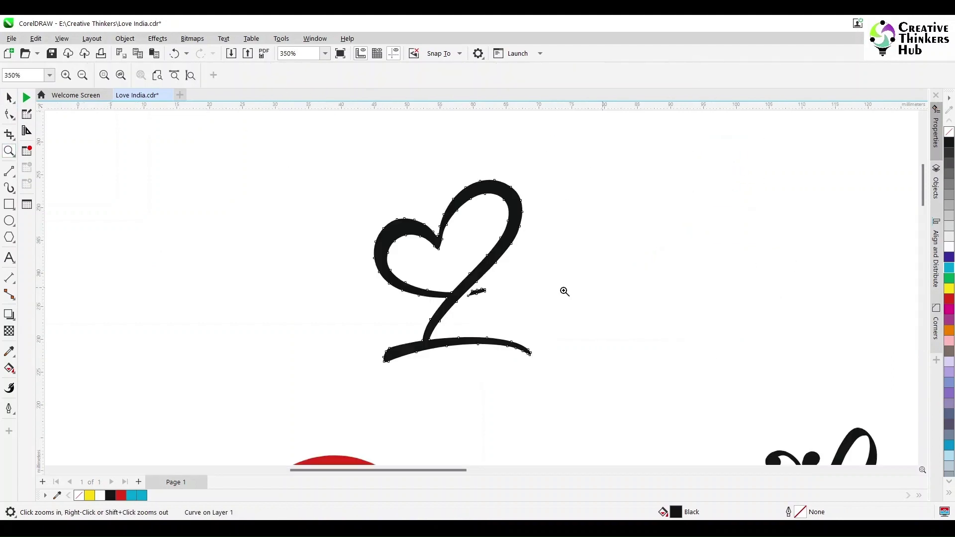
click(9, 115)
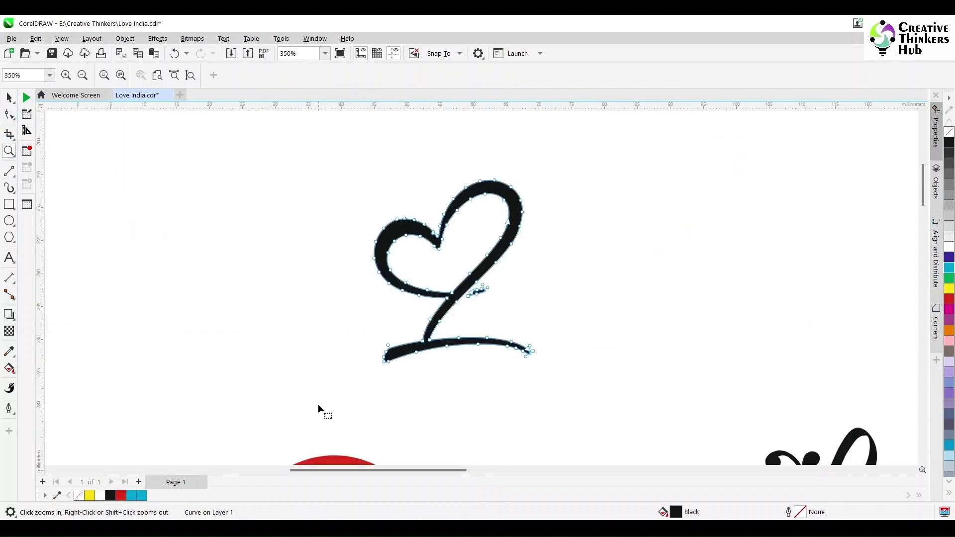
drag(320, 404, 608, 313)
key(Delete)
scroll(564, 319, down, 6)
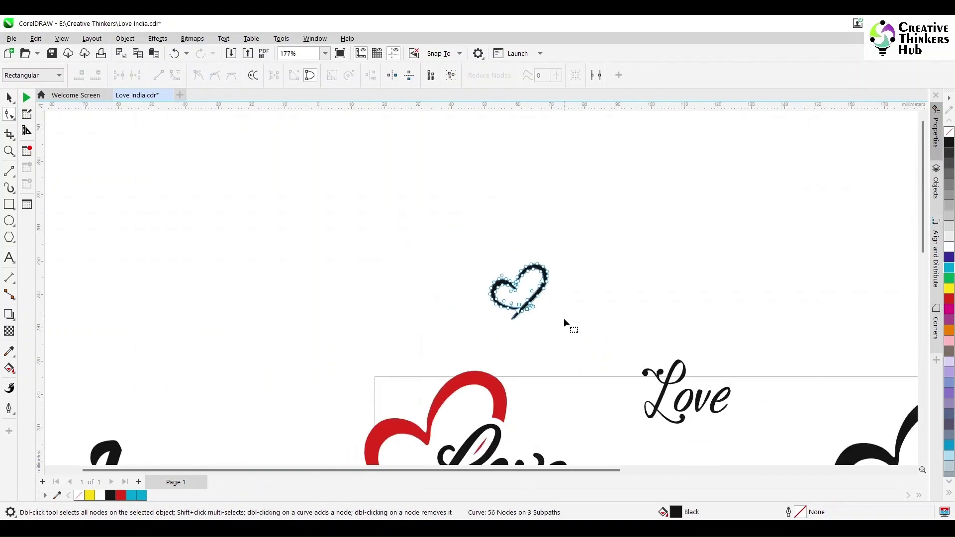
key(space)
scroll(606, 340, down, 2)
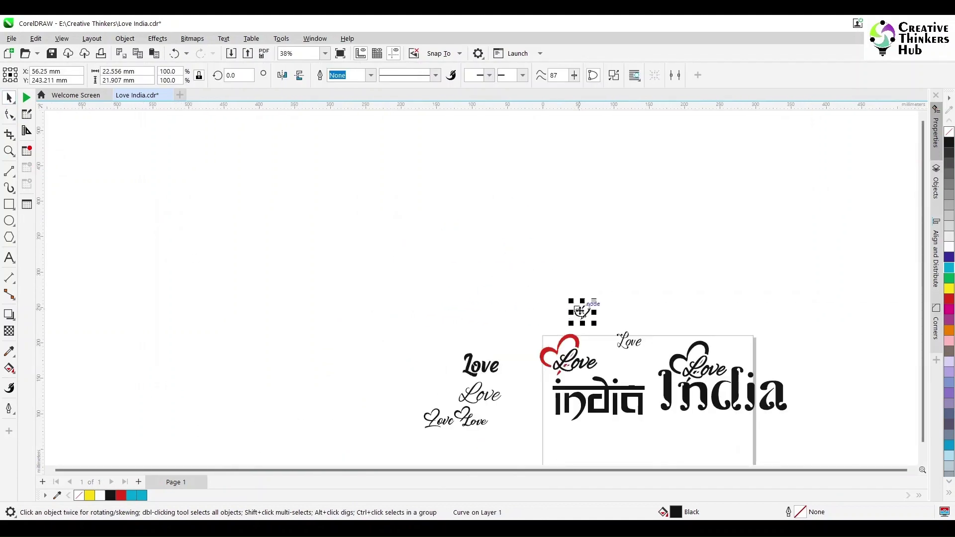
drag(585, 310, 432, 393)
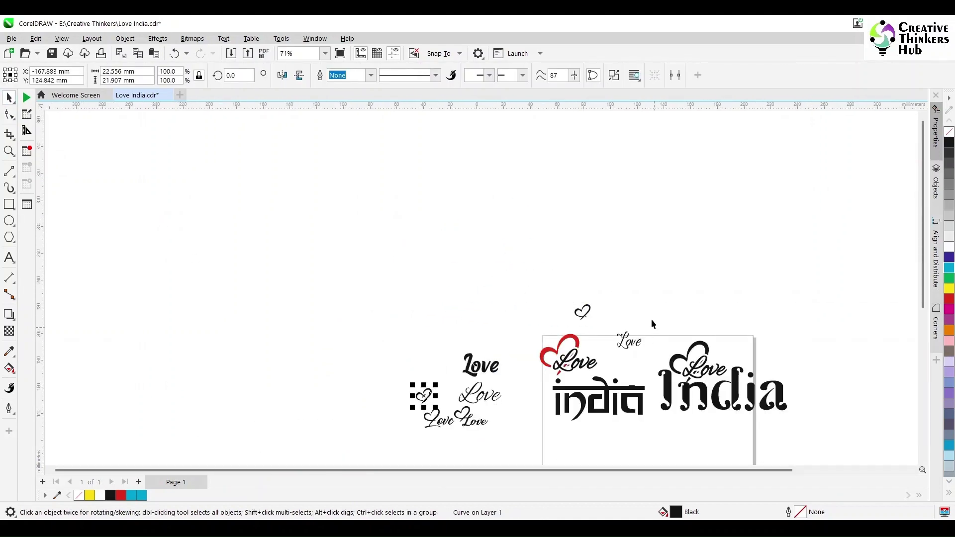
Scale the heart above the page to about 226%, 51 mm wide, and place it over the "L" of the Gaby "Love"
scroll(651, 321, up, 6)
click(487, 259)
drag(487, 259, 557, 311)
click(617, 353)
mouse_move(617, 353)
mouse_down()
mouse_move(554, 340)
mouse_move(618, 359)
mouse_up()
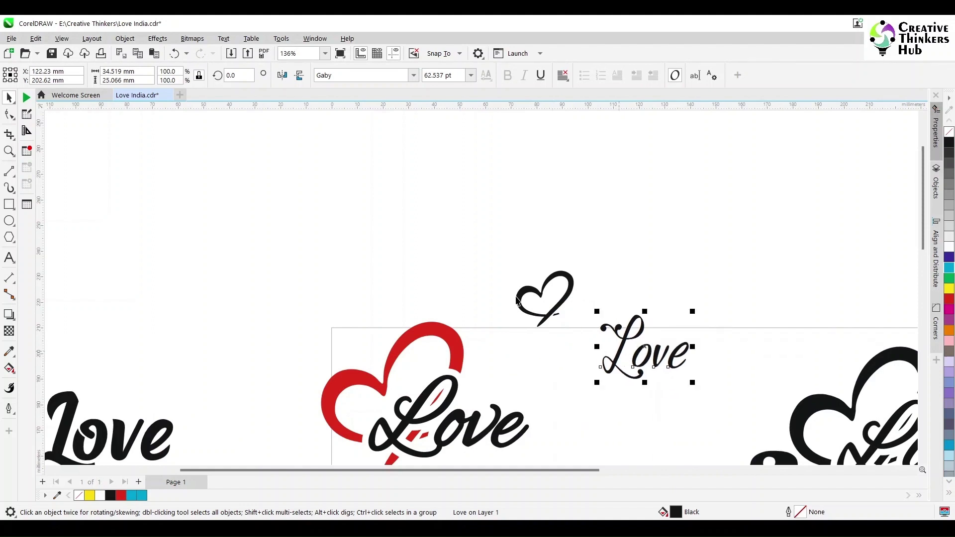
click(549, 311)
drag(575, 328, 654, 384)
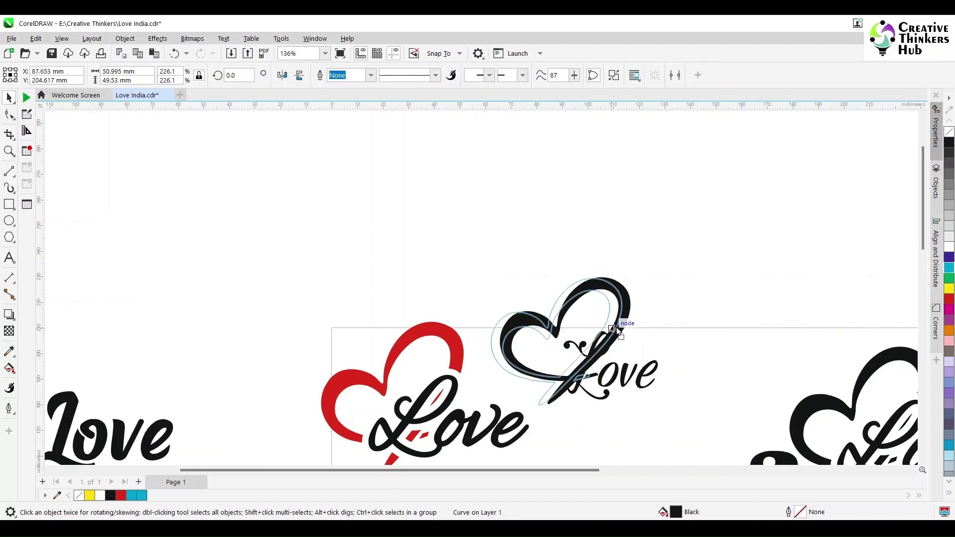
drag(617, 330, 622, 330)
Give the Gaby "Love" a yellow 16 pt outline
click(638, 372)
right_click(949, 288)
double_click(800, 511)
click(402, 205)
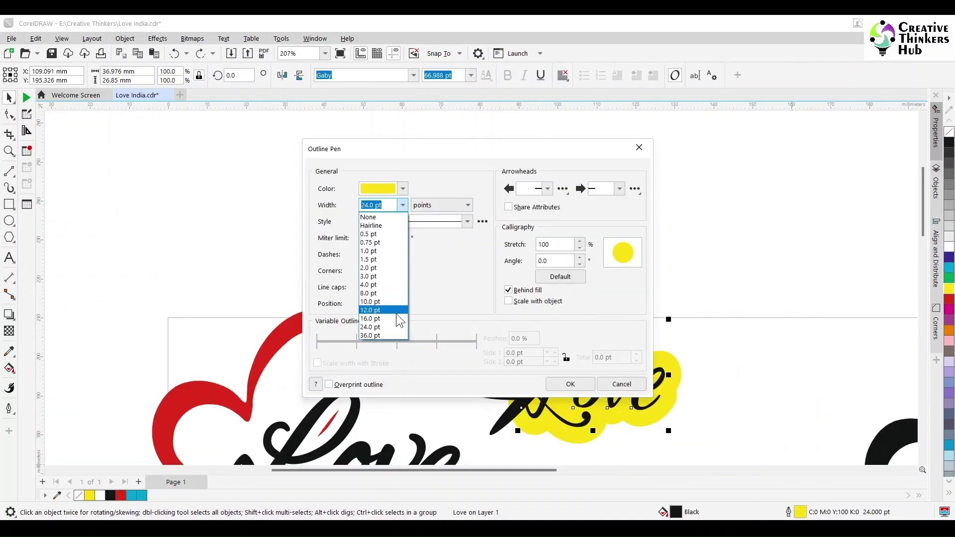
click(398, 319)
click(578, 382)
Enlarge the Gaby "Love" to about 92 pt, and enlarge and reposition the heart so its tail crosses the "L"
mouse_move(577, 401)
mouse_down()
mouse_move(589, 407)
mouse_move(572, 393)
mouse_move(581, 398)
mouse_up()
drag(667, 425, 721, 413)
drag(647, 356, 644, 341)
click(605, 220)
drag(413, 189, 378, 161)
drag(604, 228, 626, 241)
click(691, 293)
click(646, 339)
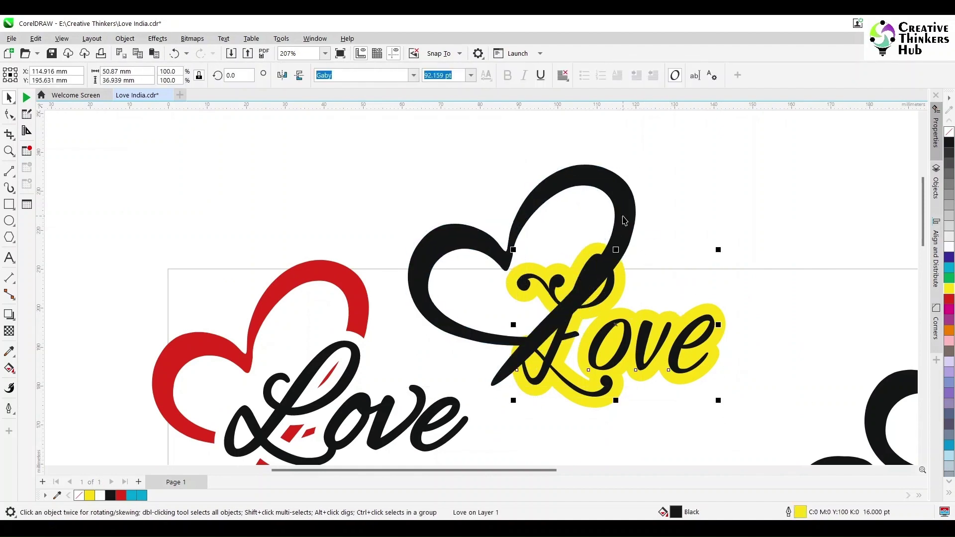
Convert the yellow outline of "Love" to an object, trim the heart with it, and delete the yellow object
click(125, 38)
mouse_move(148, 125)
click(164, 362)
shift+click(630, 215)
click(408, 76)
click(621, 278)
key(Delete)
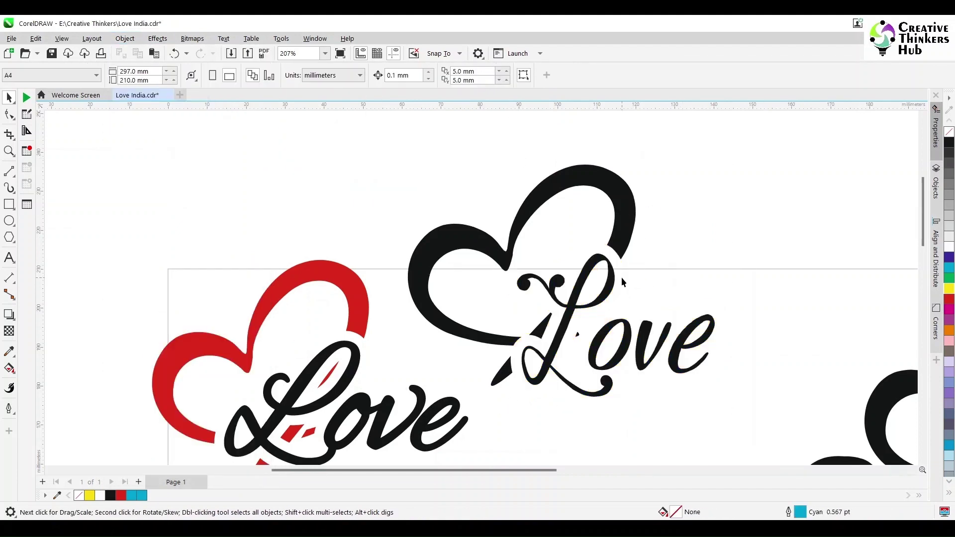
Apply a 4 pt yellow outline to the Gaby "Love"
click(613, 279)
right_click(948, 289)
double_click(801, 513)
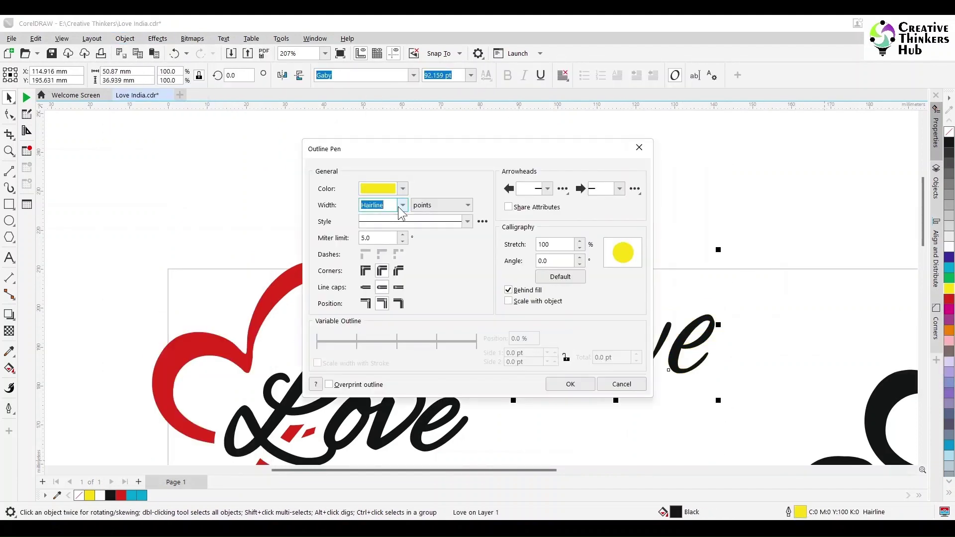
click(571, 383)
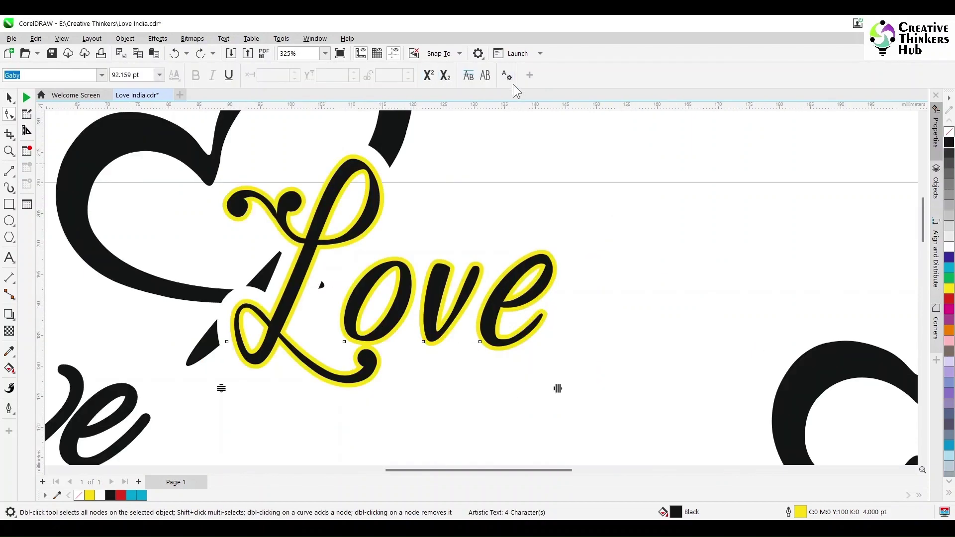
Set a 4% vertical character offset for the letters "ove" and slightly tighten the word's letter spacing
click(935, 192)
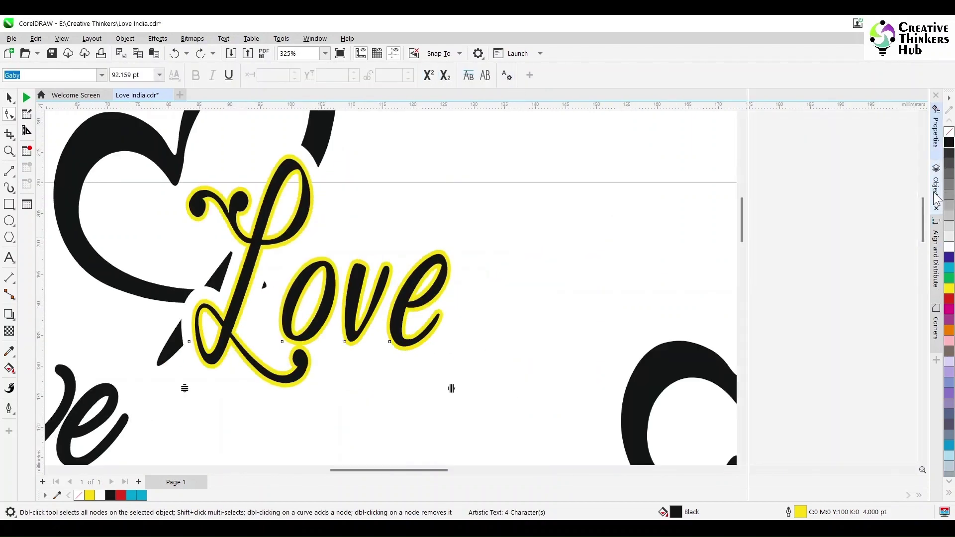
click(936, 133)
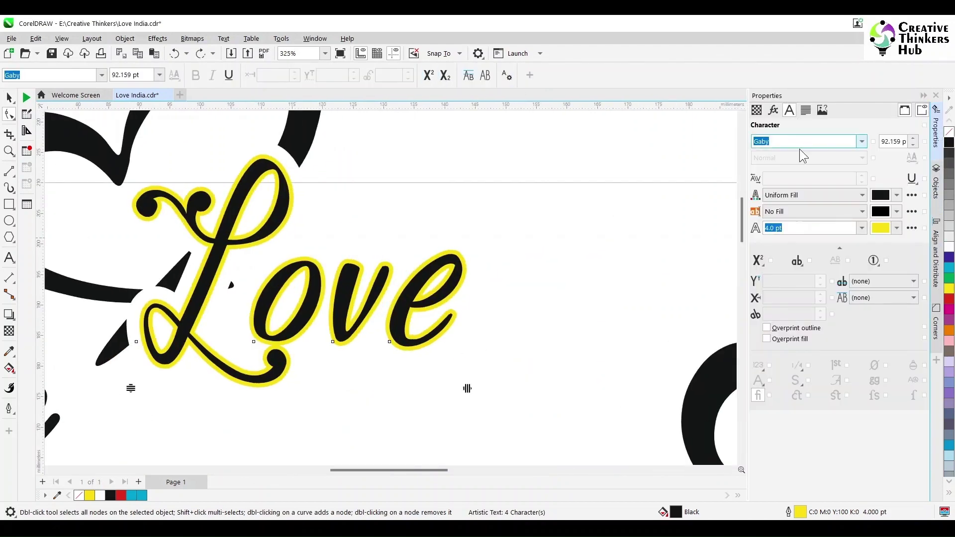
drag(246, 321, 437, 352)
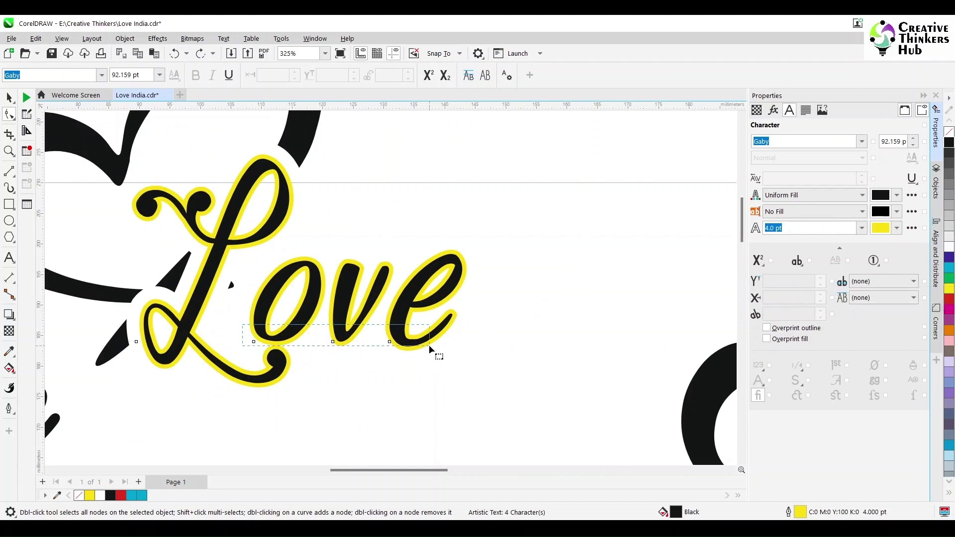
click(820, 279)
click(821, 279)
click(821, 278)
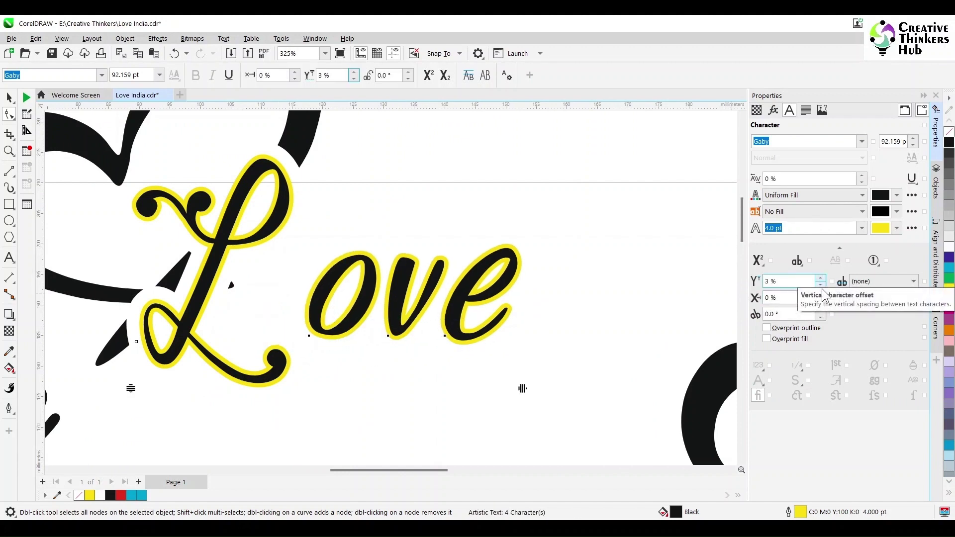
click(820, 278)
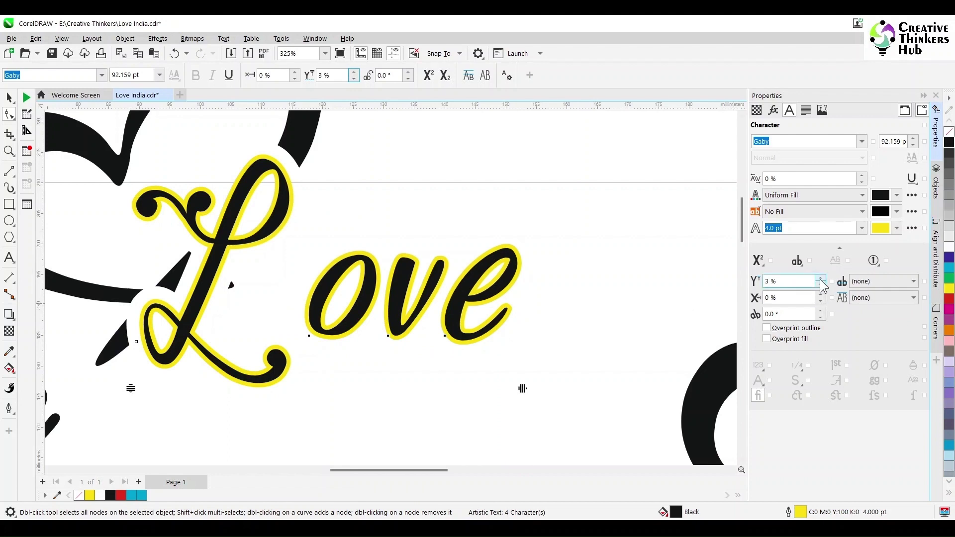
click(821, 278)
click(820, 287)
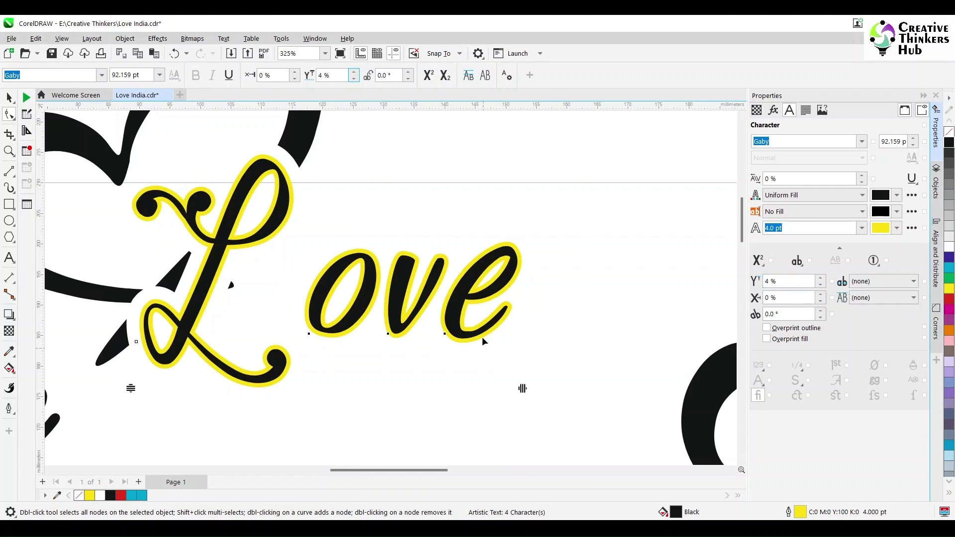
mouse_move(523, 388)
mouse_down()
mouse_move(494, 390)
mouse_move(518, 388)
mouse_up()
key(space)
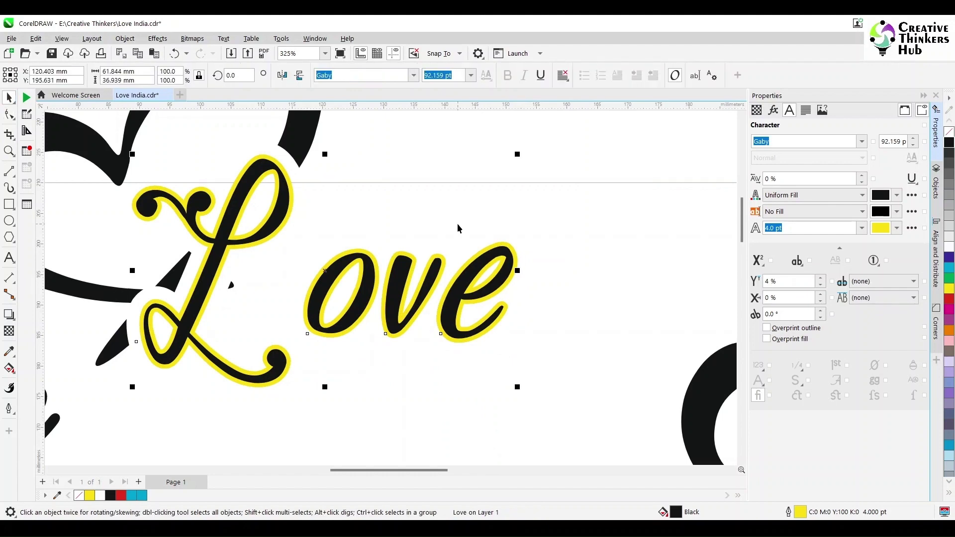
Thicken the Gaby "Love" by converting its outline to an object, filling it black and welding it to the letters
click(61, 38)
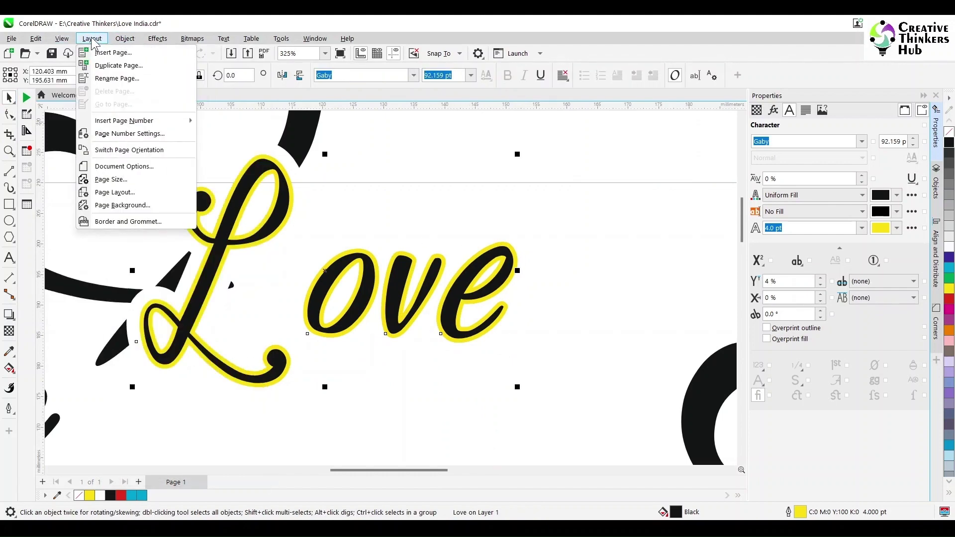
click(164, 361)
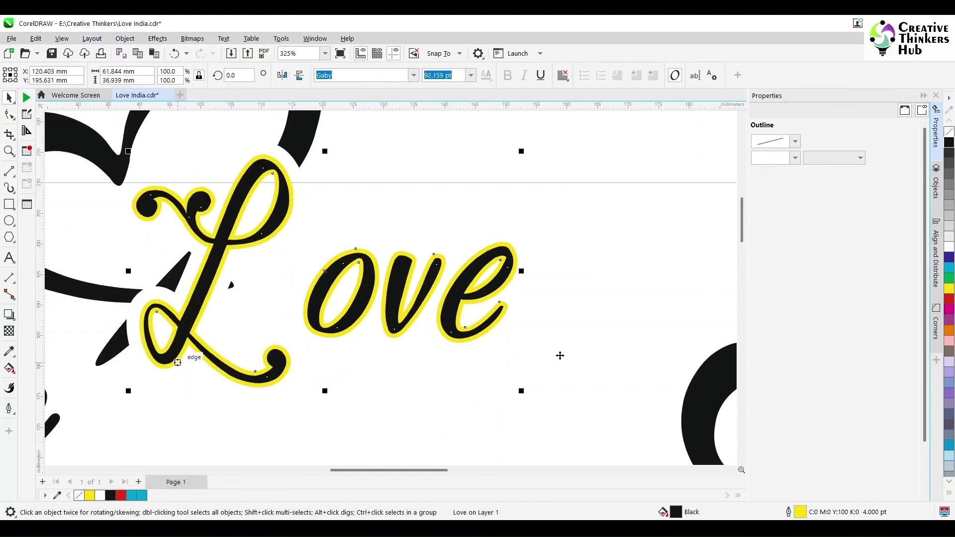
right_click(949, 143)
key(ctrl+z)
click(949, 143)
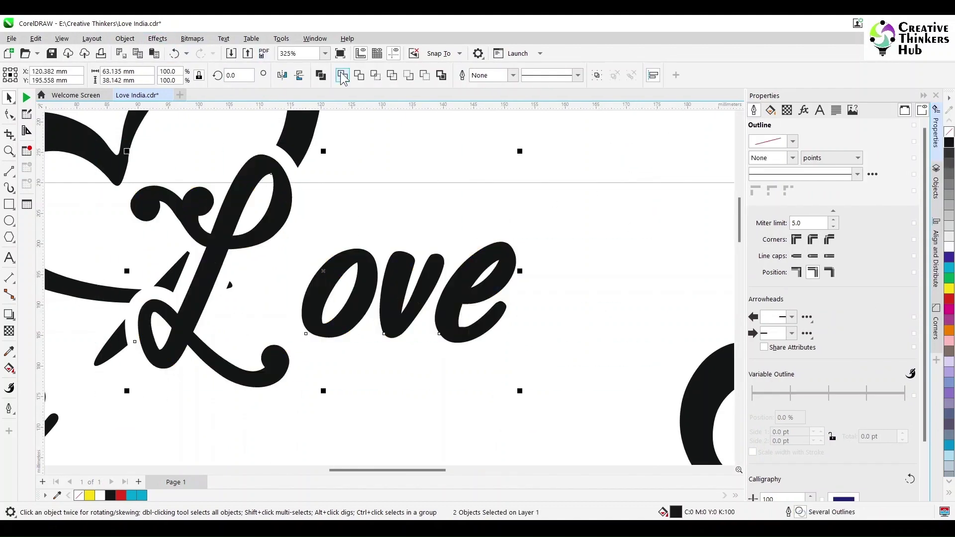
Select the nodes of "ove" in the welded "Love" and shift them about 8.5 mm left, closer to the "L"
key(F10)
drag(301, 236, 444, 175)
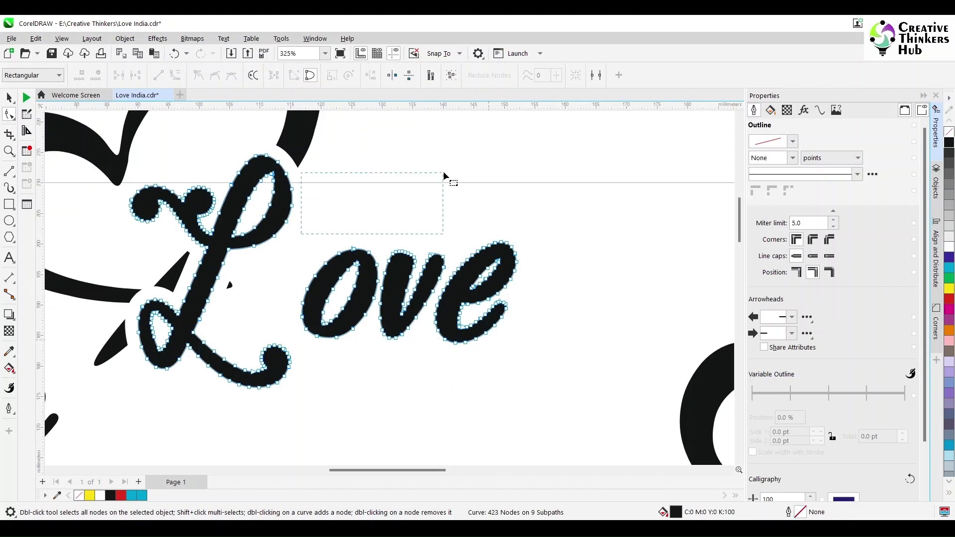
drag(282, 344, 293, 345)
key(Left)
key(Left)
key(Left)
key(Left)
key(Left)
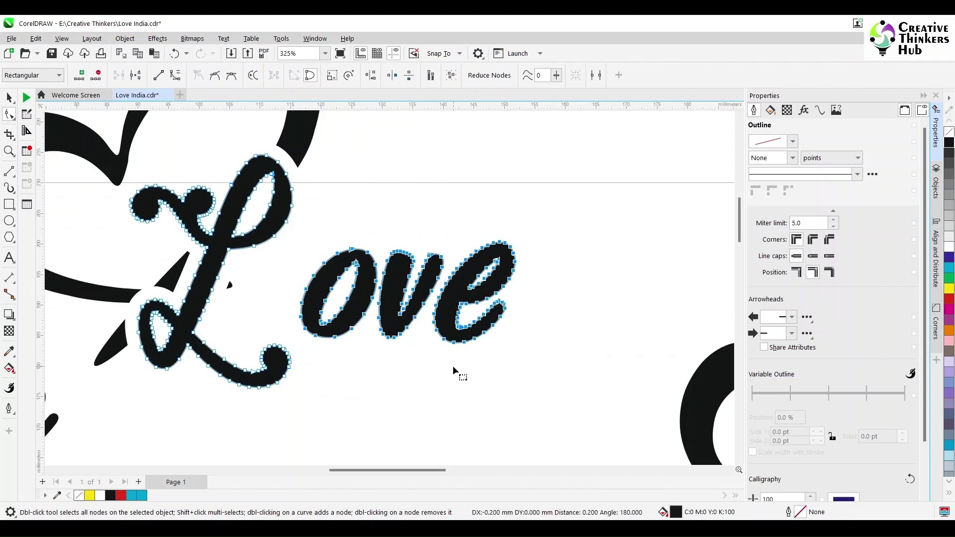
key(Left)
key(Left)
key(Left)
key(Left)
key(Right)
key(Right)
key(Right)
key(Right)
key(Right)
key(Right)
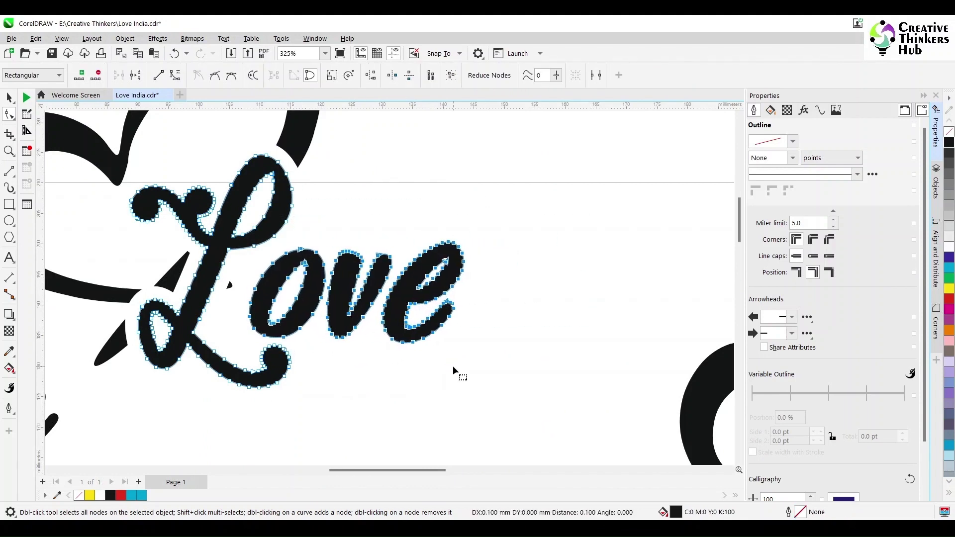
Nudge the selected "ove" nodes about 0.7 mm down
key(Down)
key(Down)
key(Down)
key(Down)
key(Down)
key(Down)
key(Down)
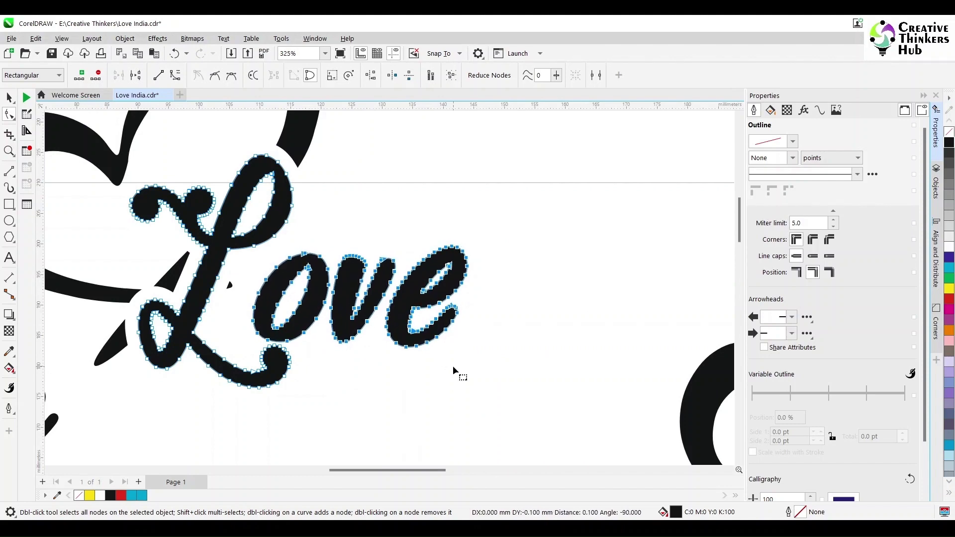
Recolour the black heart behind the thickened Gaby "Love" red
click(492, 362)
scroll(479, 343, down, 3)
click(9, 98)
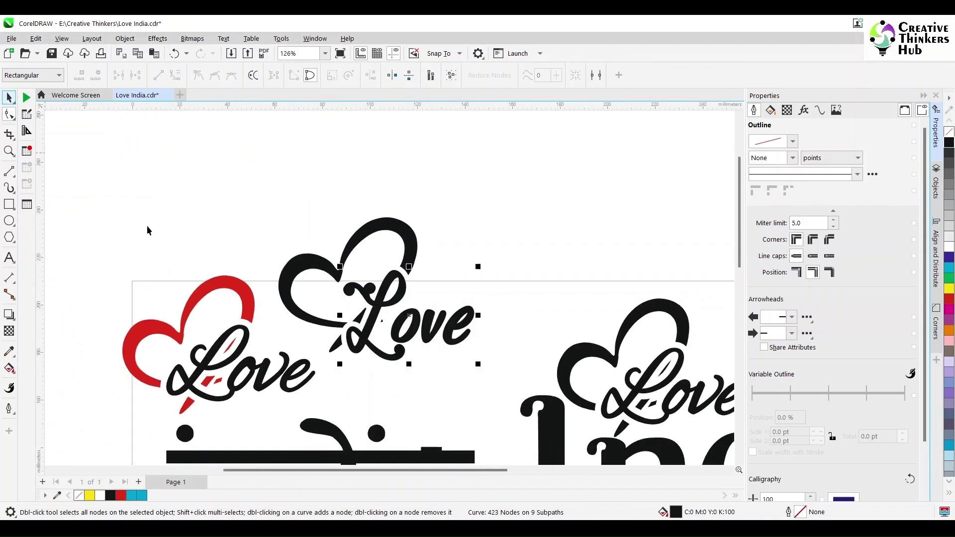
click(148, 228)
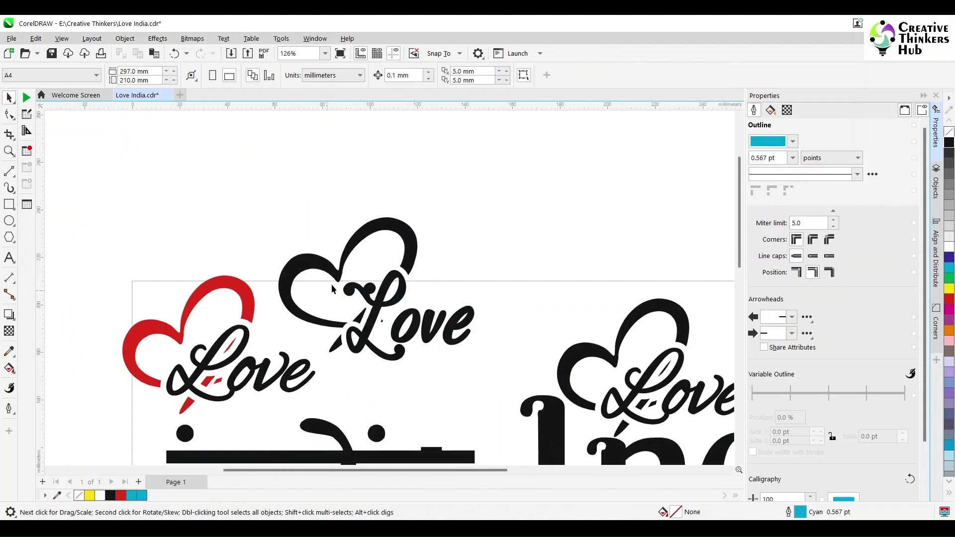
click(326, 322)
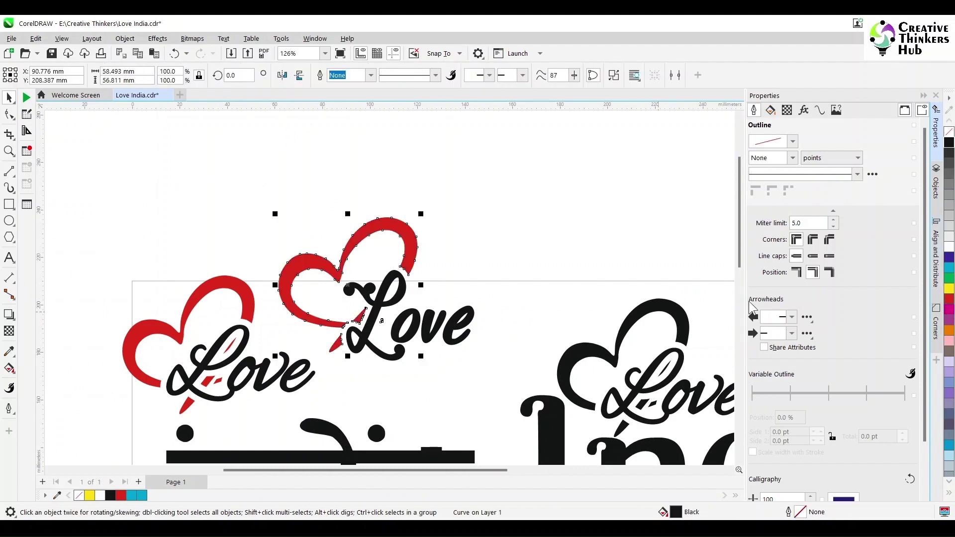
key(Escape)
click(923, 95)
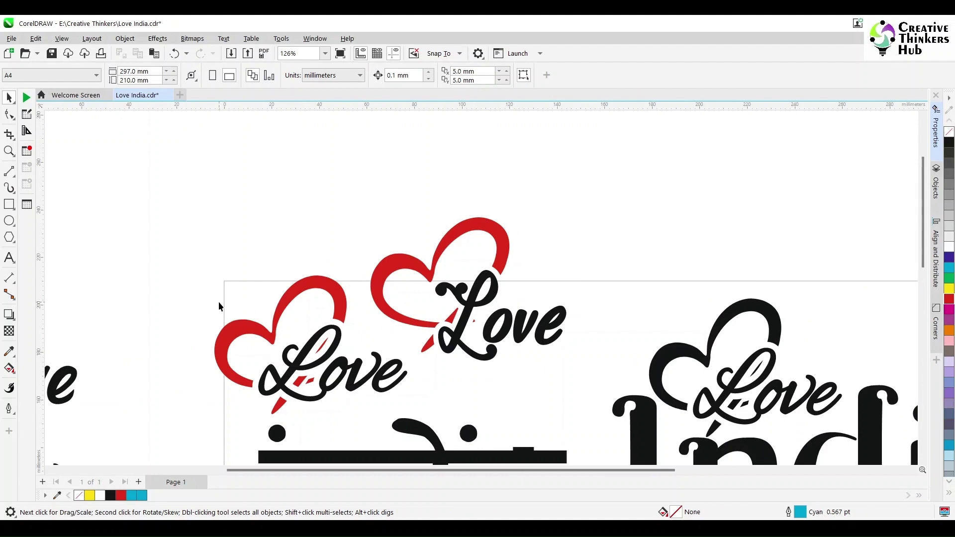
Move the old red-heart "Love" off the page and place the new red-heart Gaby "Love" above "India"
drag(427, 422, 427, 420)
drag(395, 380, 236, 195)
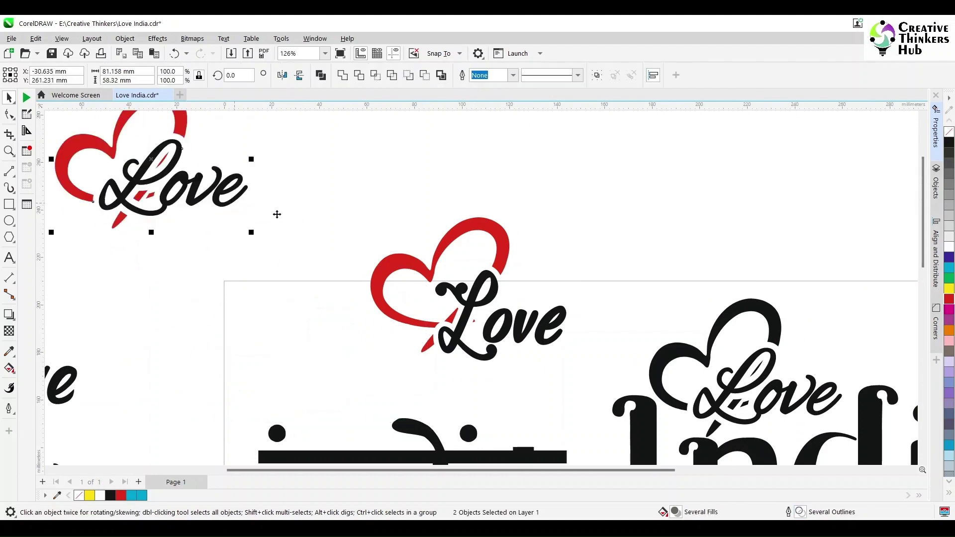
drag(601, 377, 601, 377)
drag(547, 343, 375, 429)
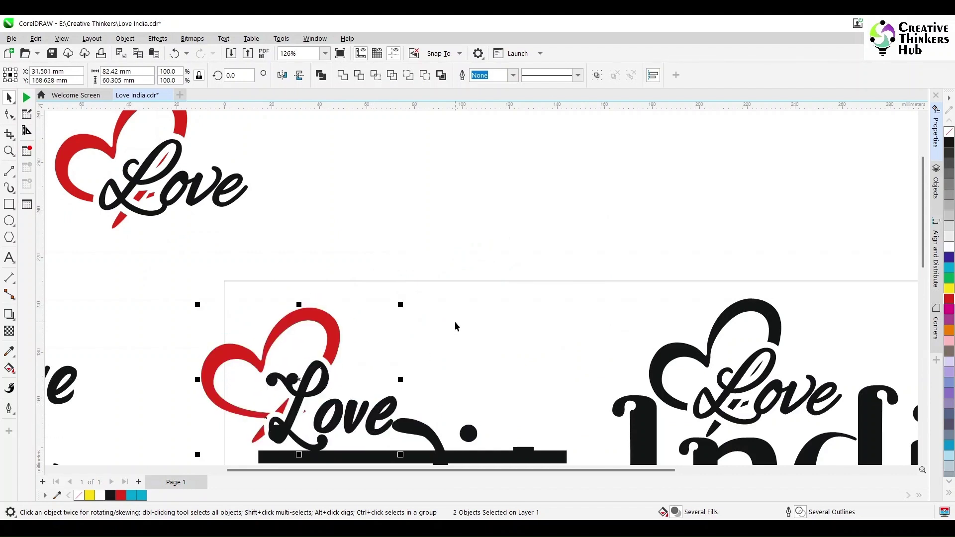
Scale the new heart and "Love" down together to about 79.7 mm wide
drag(400, 304, 397, 312)
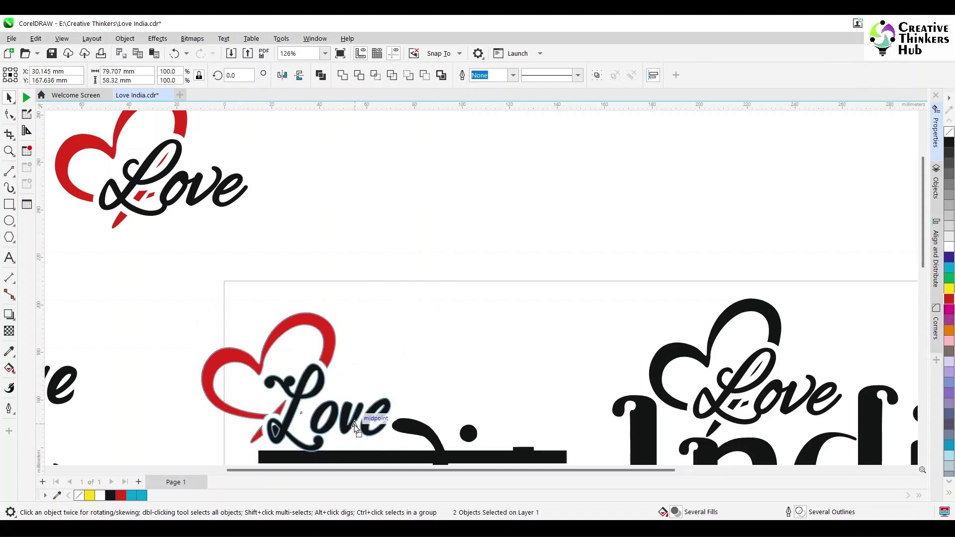
click(384, 349)
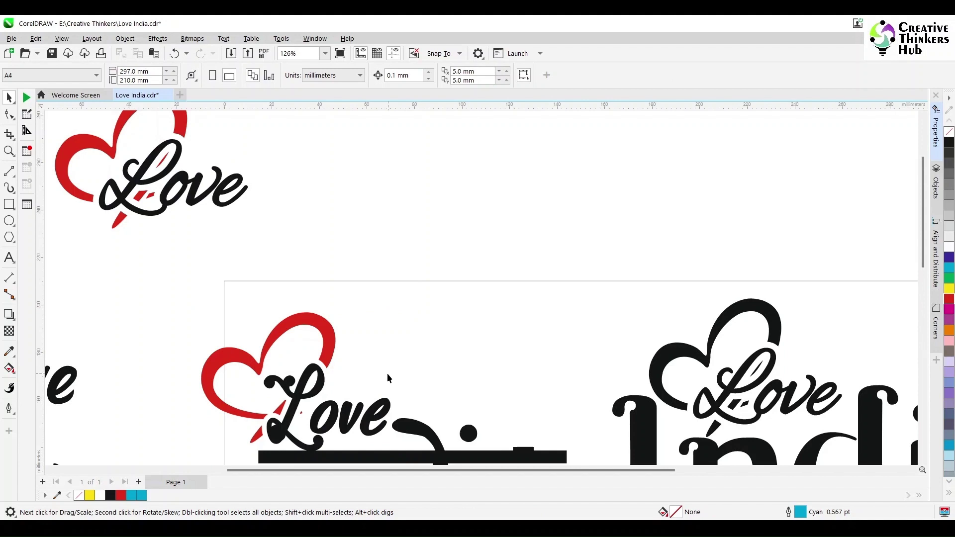
scroll(926, 258, down, 3)
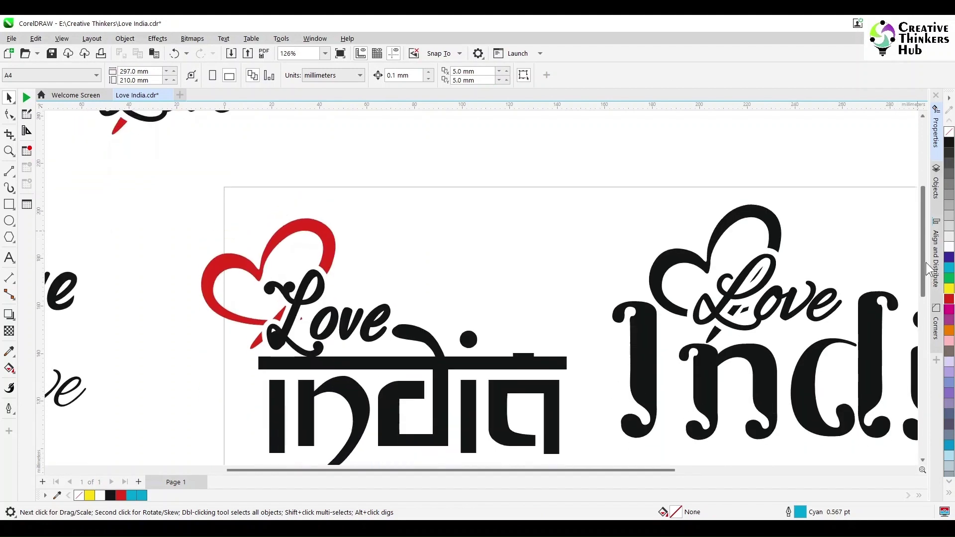
scroll(219, 277, up, 3)
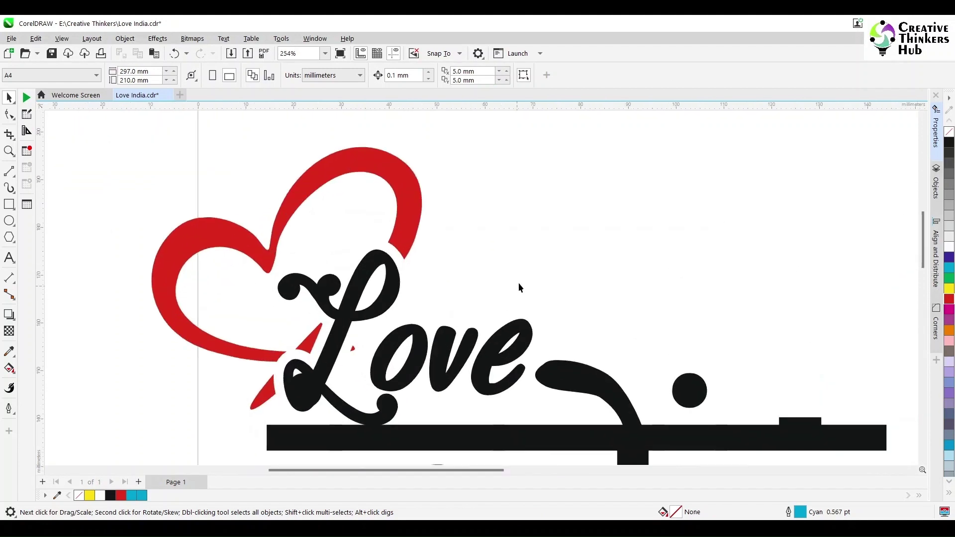
click(292, 363)
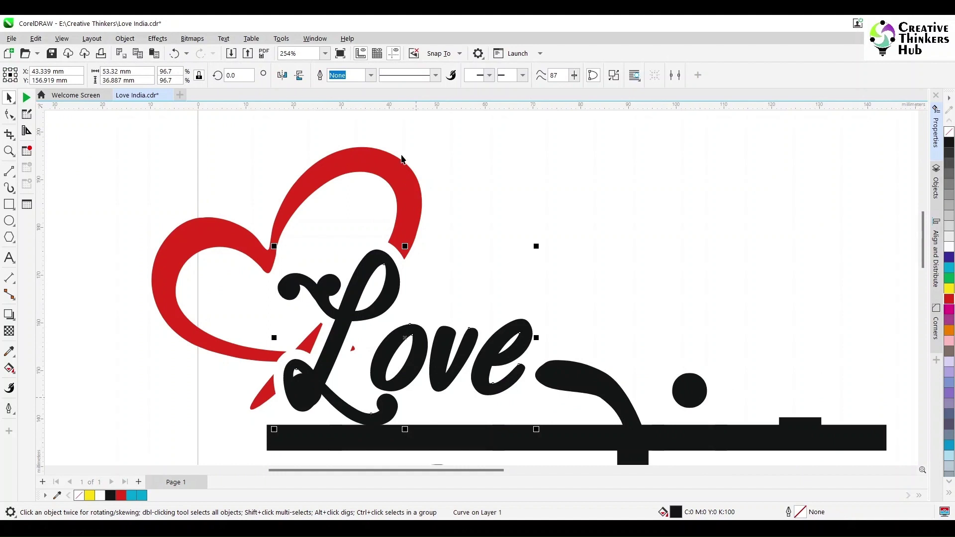
click(500, 180)
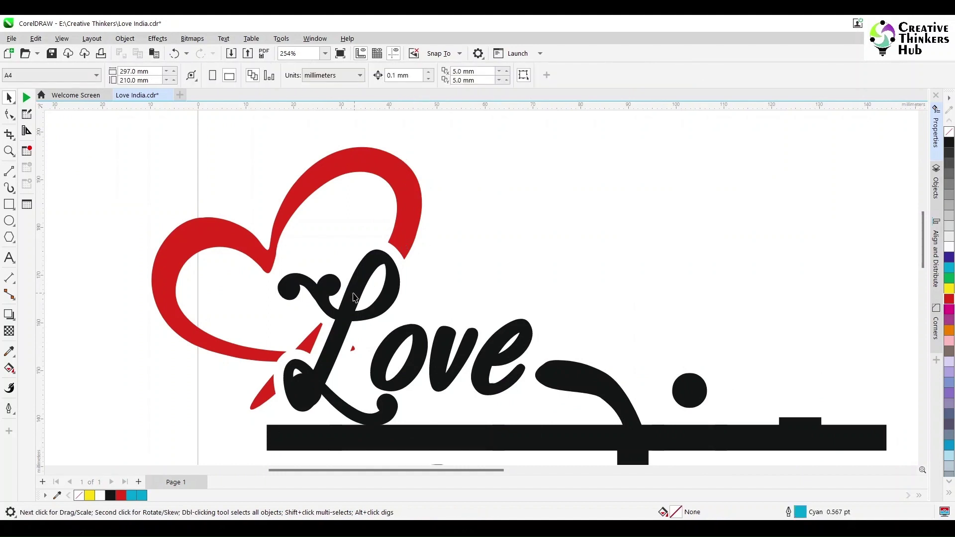
Draw four straight lines about 7 to 9 mm long across the "L": two on the stem, one on the upper loop, one at the lower crossing
click(10, 172)
drag(339, 304, 359, 327)
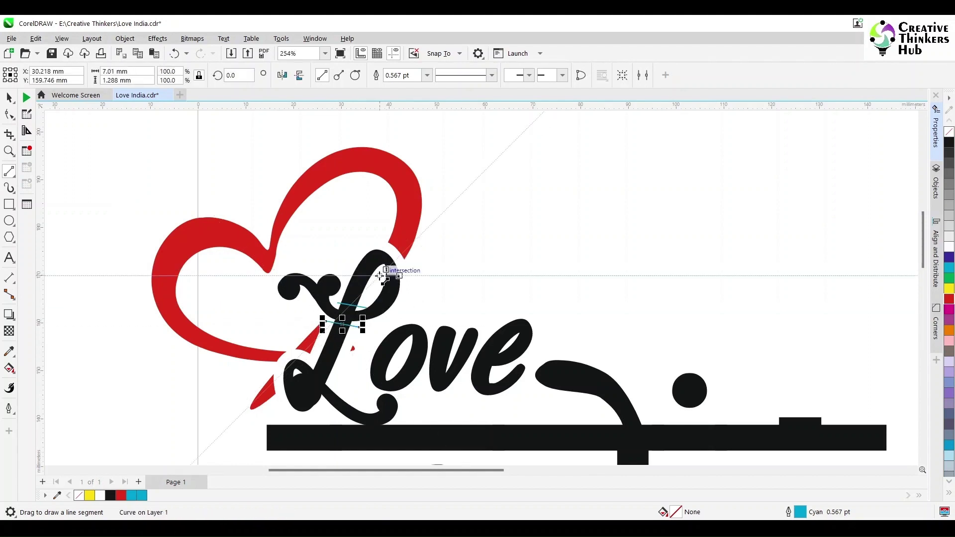
drag(381, 277, 407, 249)
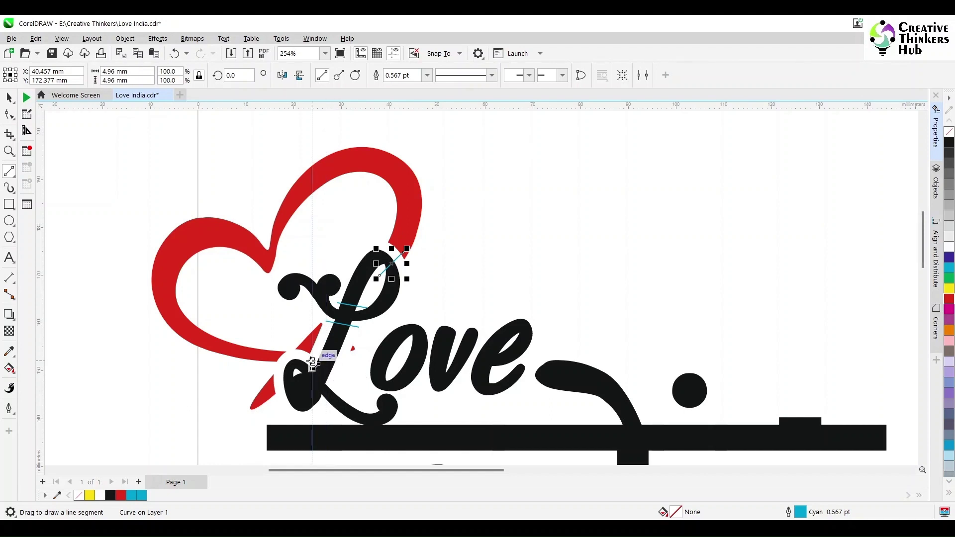
drag(309, 362, 338, 393)
click(9, 98)
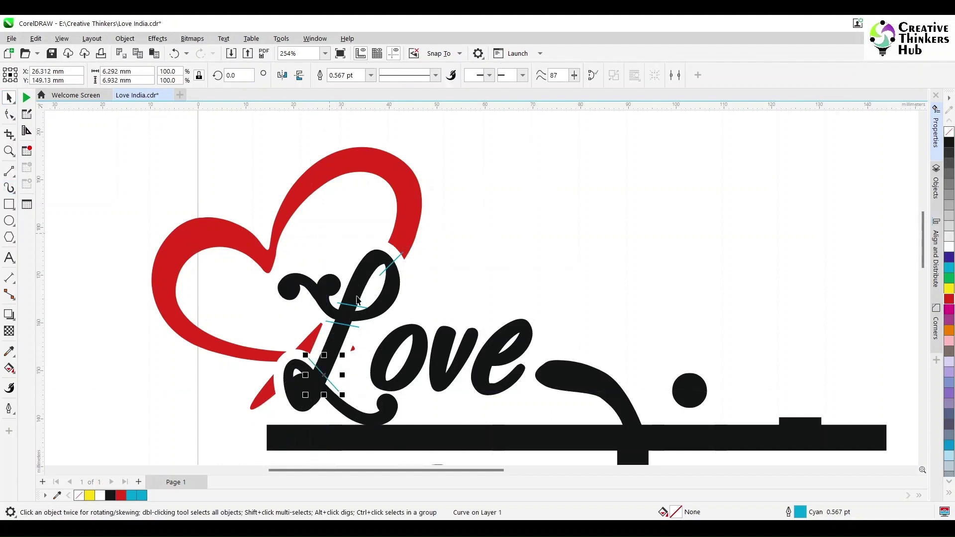
shift+click(310, 343)
drag(311, 339, 348, 235)
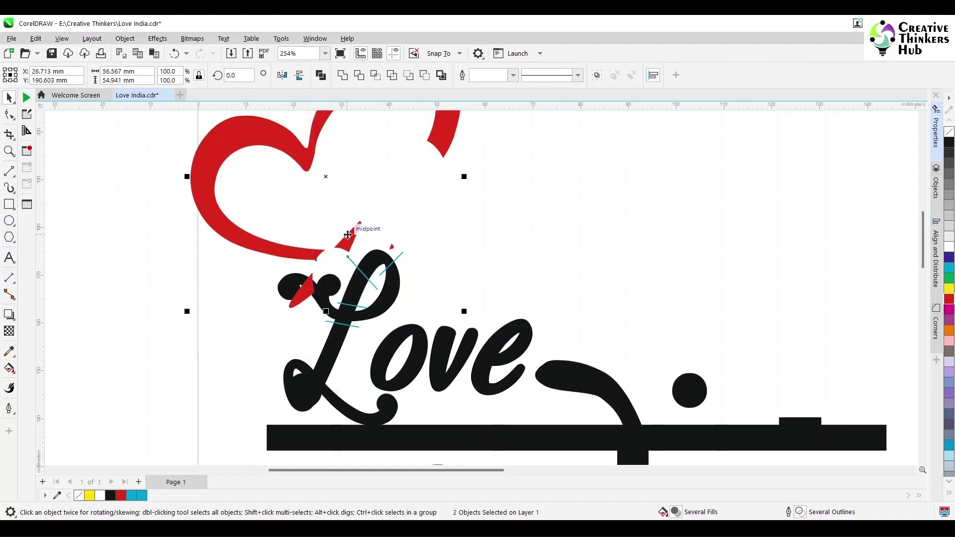
key(ctrl+z)
click(469, 278)
Move the heart, "Love" and its cyan lines together about 13 mm right and 26 mm up, clear of "India"
drag(107, 120, 575, 431)
drag(566, 244, 566, 245)
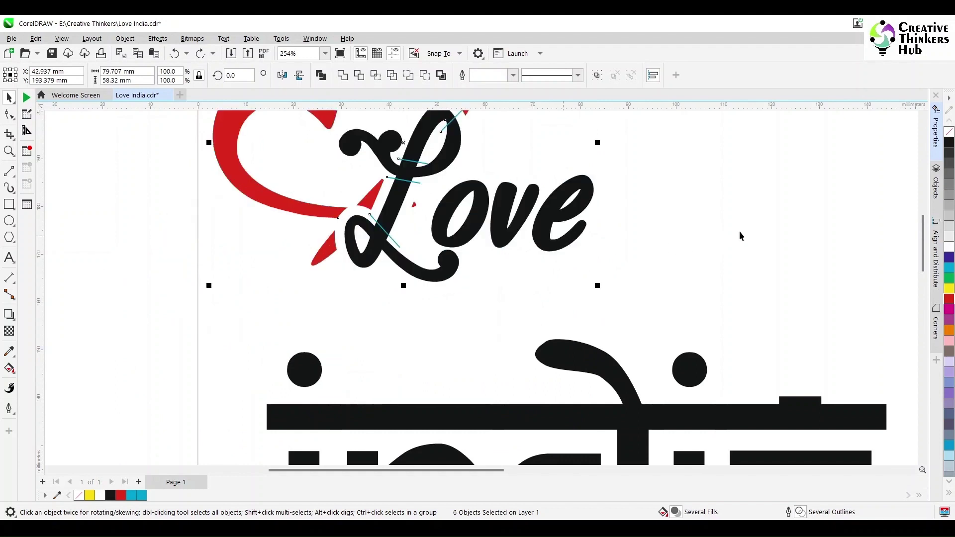
click(875, 172)
click(923, 116)
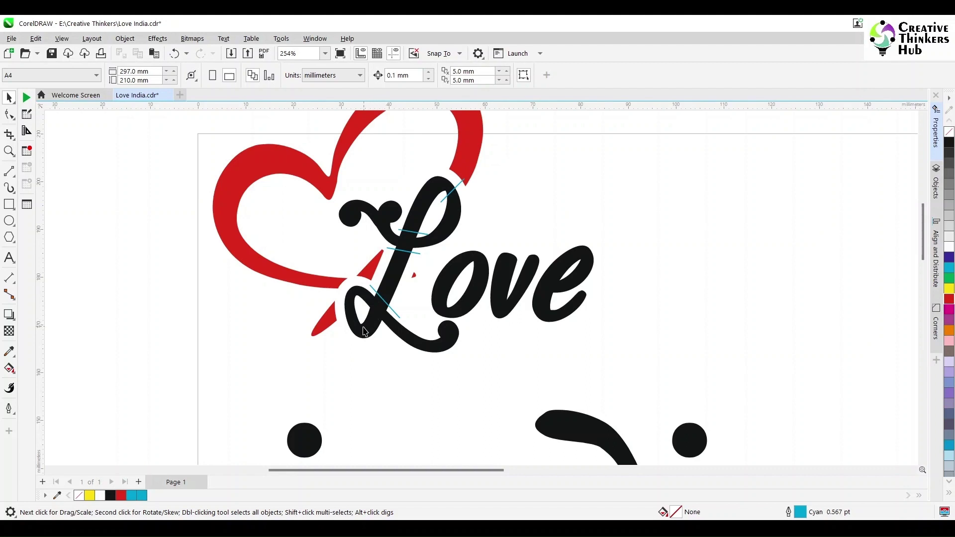
Draw three more straight lines about 6 to 8 mm long, two across the lower loop of the "L" and one below its crossing
drag(361, 314, 365, 357)
mouse_move(352, 274)
mouse_down()
mouse_move(366, 298)
mouse_move(362, 311)
mouse_up()
scroll(419, 319, up, 2)
scroll(419, 319, up, 1)
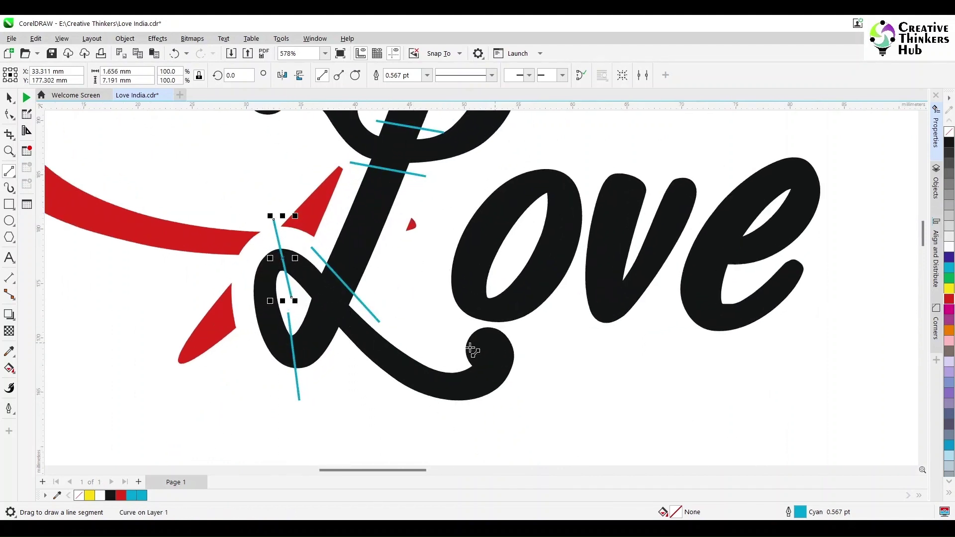
drag(302, 295, 348, 349)
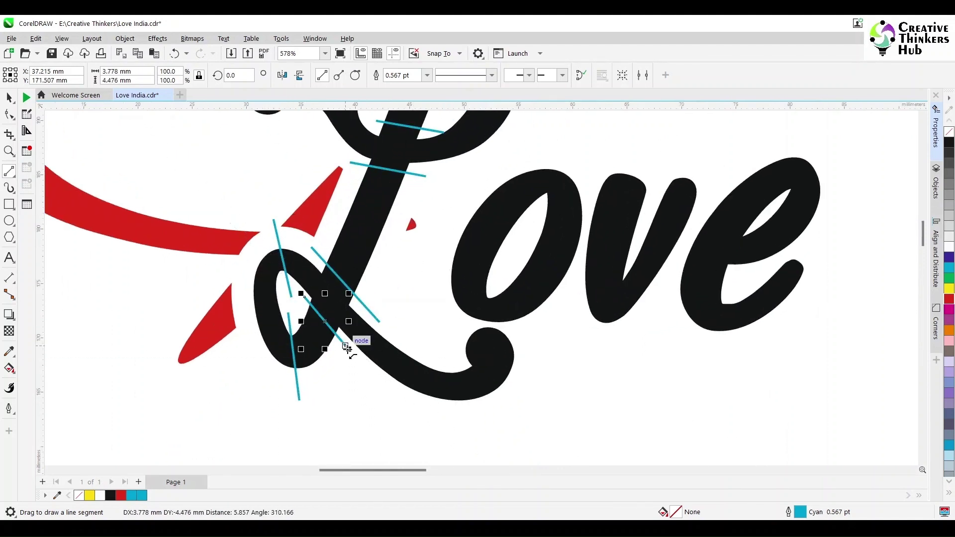
key(space)
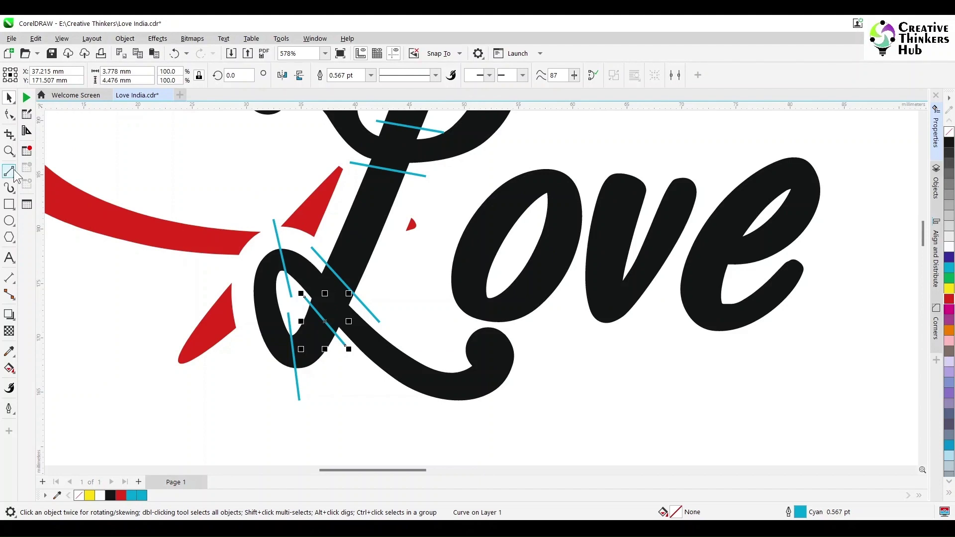
Draw straight lines about 5 to 8 mm long across the other letters: two on "o", one on "v" and three on "e"
key(space)
drag(467, 323, 501, 277)
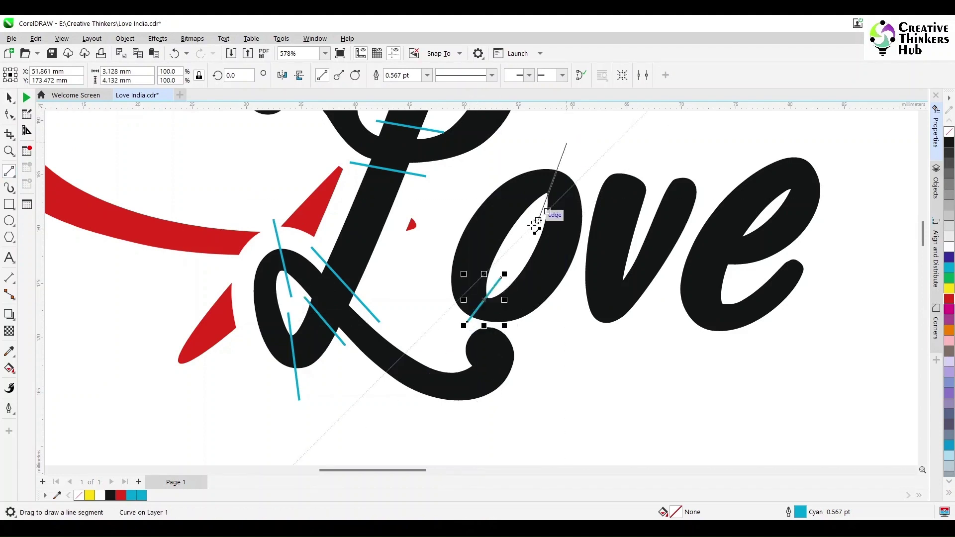
drag(534, 226, 531, 226)
drag(630, 261, 602, 345)
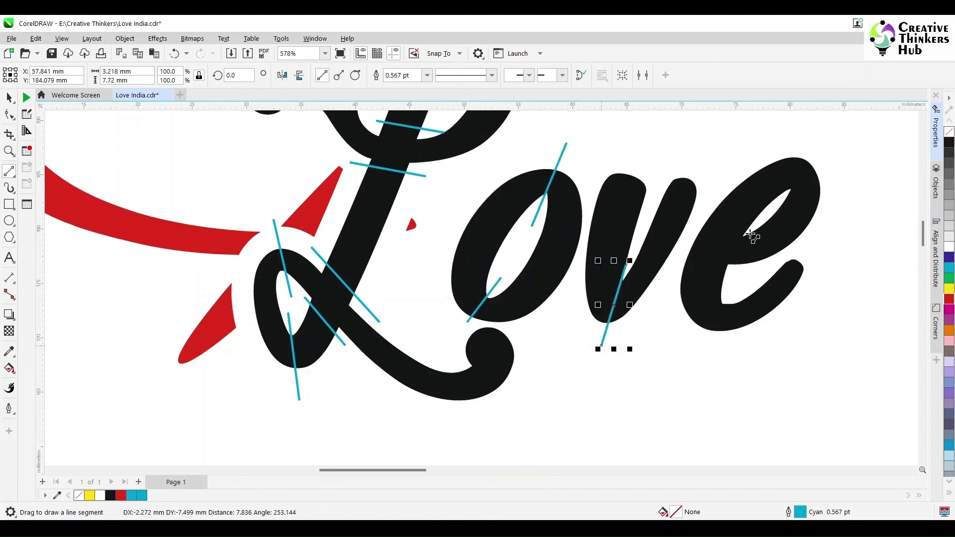
drag(749, 227, 708, 337)
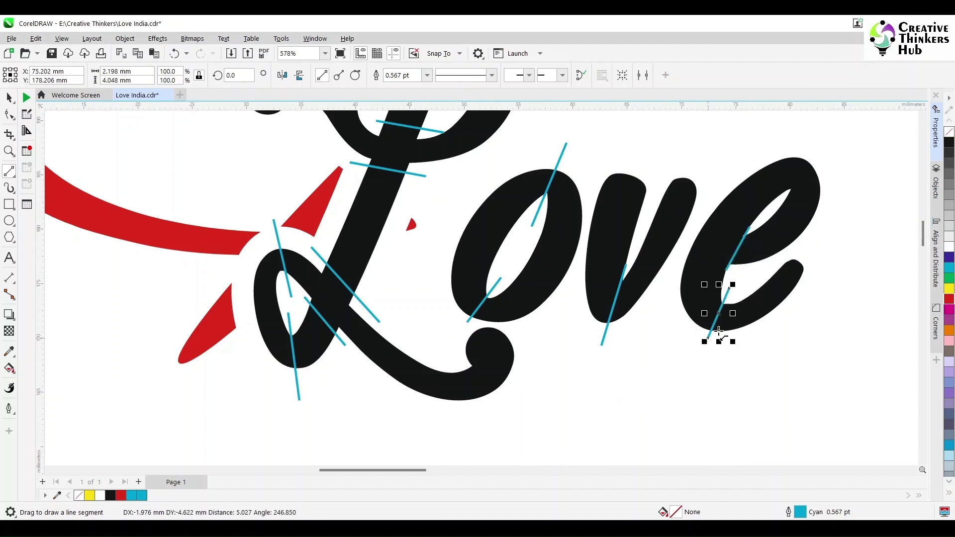
drag(784, 197, 812, 143)
scroll(857, 244, down, 1)
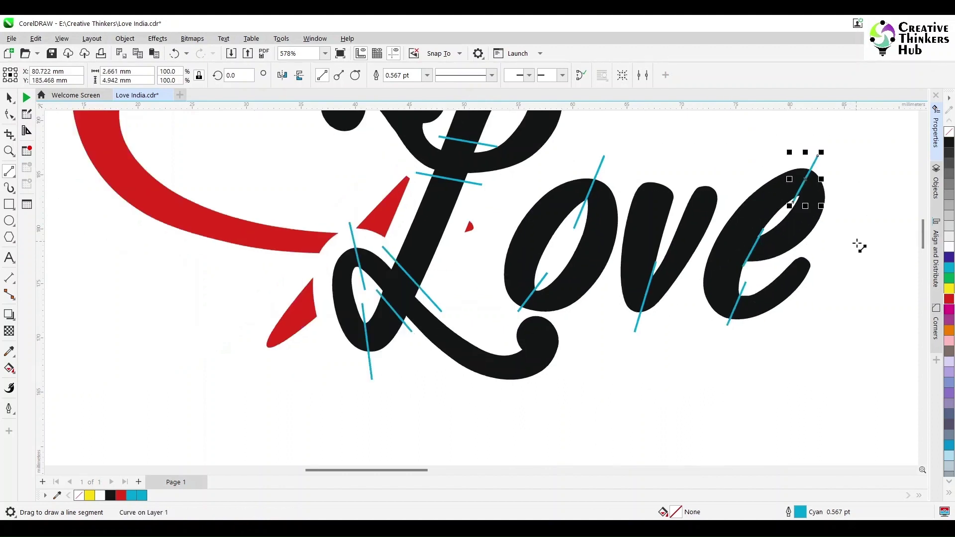
click(921, 116)
click(920, 116)
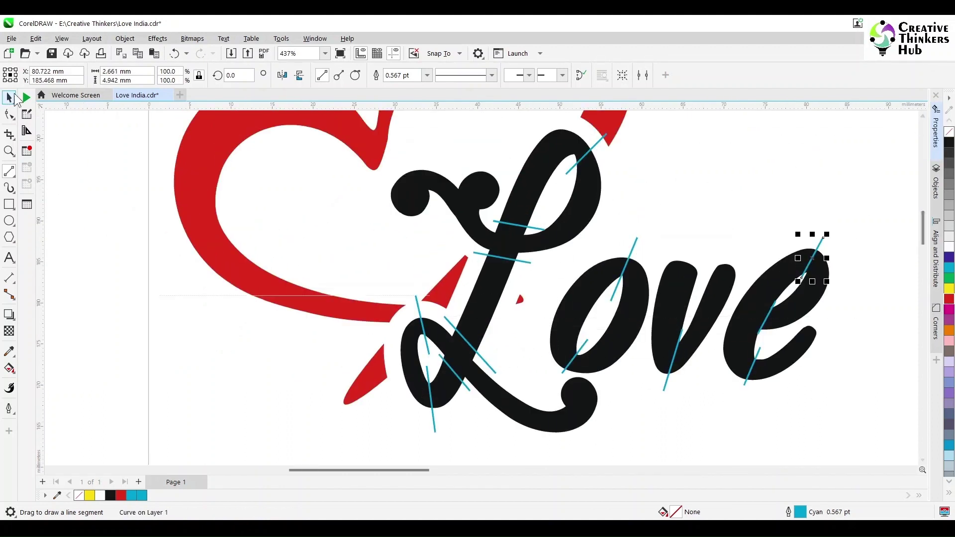
Fit the upper stem line of the "L" to the crossing's upper corners and bend it along the swash's upper edge
click(9, 98)
click(147, 266)
scroll(528, 229, up, 8)
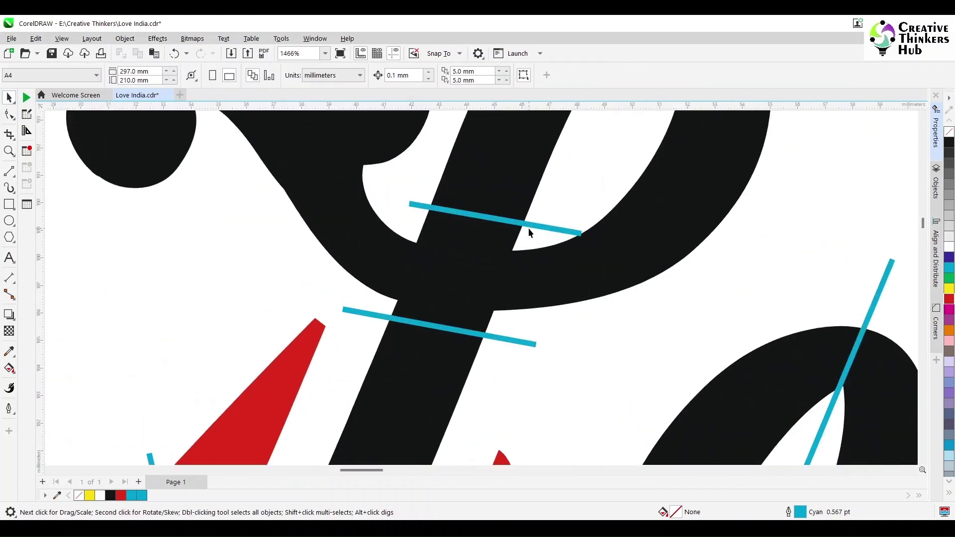
click(483, 217)
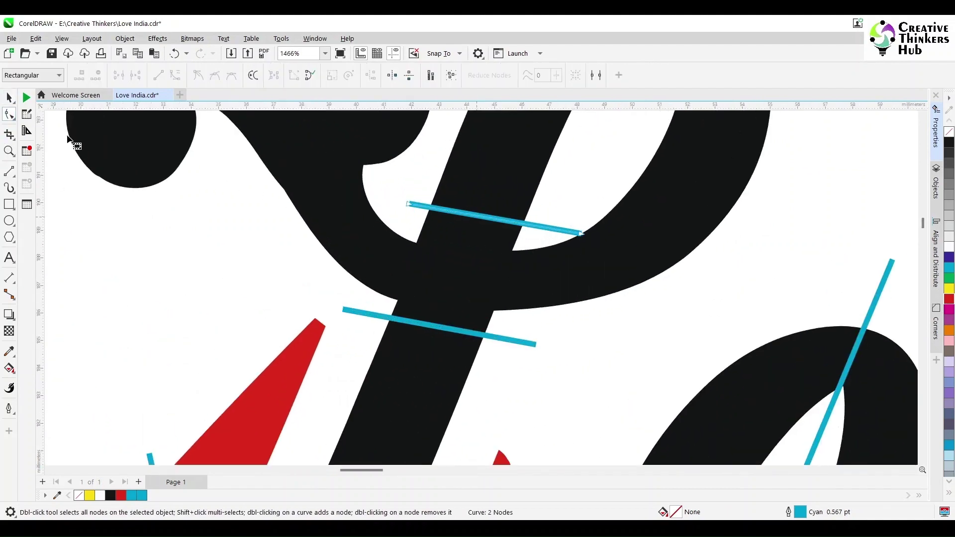
click(9, 98)
drag(408, 207, 416, 241)
click(8, 116)
drag(589, 271, 462, 251)
double_click(461, 247)
Fit the lower stem line of the "L" to the crossing's lower corners and curve it along the swash's lower edge
click(407, 321)
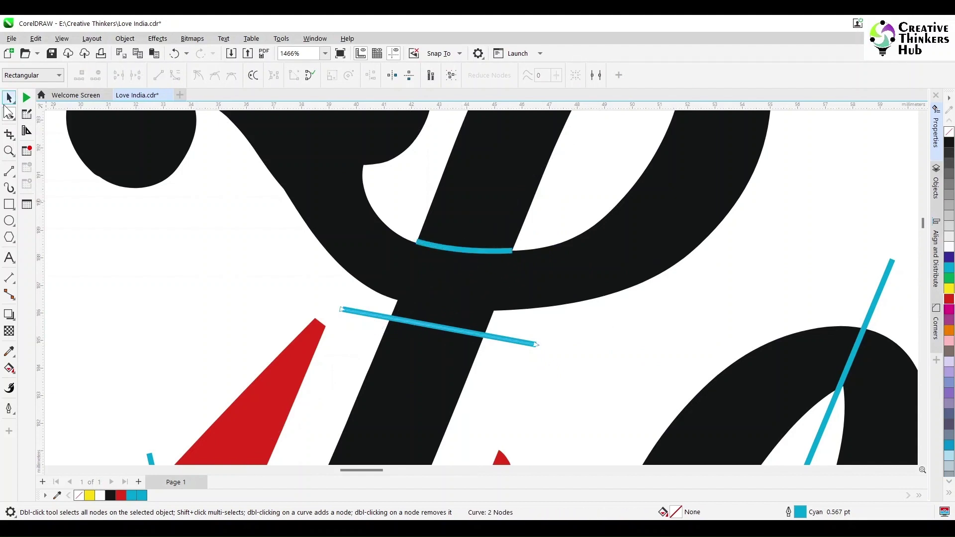
drag(342, 309, 397, 300)
drag(536, 344, 445, 311)
click(443, 305)
click(175, 75)
Draw two straight lines joining the ends of the curved stem lines to enclose the upper crossing of the "L"
click(9, 171)
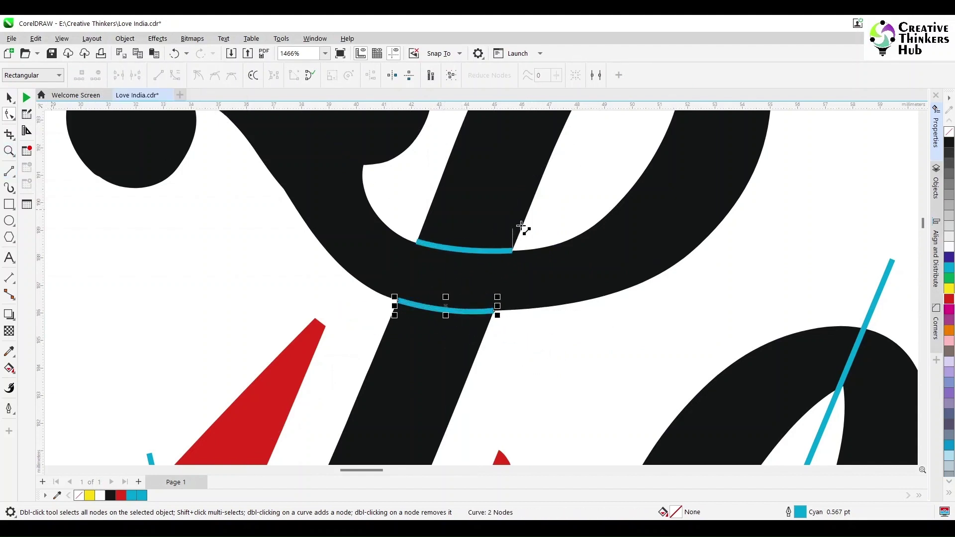
drag(510, 252, 496, 312)
drag(418, 243, 395, 302)
key(space)
scroll(526, 338, down, 2)
scroll(526, 338, down, 1)
click(923, 115)
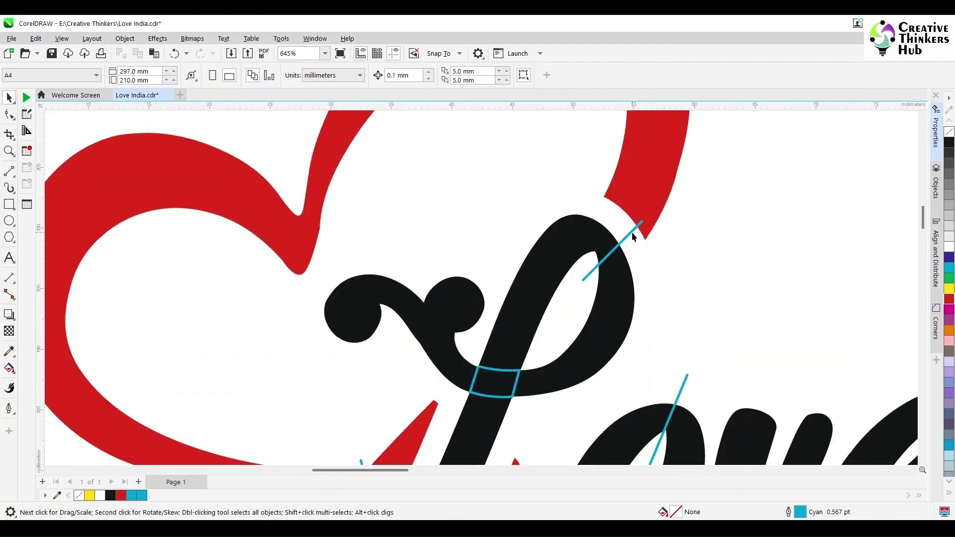
Move the ends of the line on the upper loop of the "L" onto the stroke's outer and inner edges
click(631, 231)
scroll(771, 229, up, 2)
click(9, 113)
drag(533, 203, 452, 182)
drag(427, 308, 462, 268)
drag(453, 182, 445, 206)
drag(455, 239, 447, 202)
drag(462, 269, 461, 274)
scroll(569, 321, down, 4)
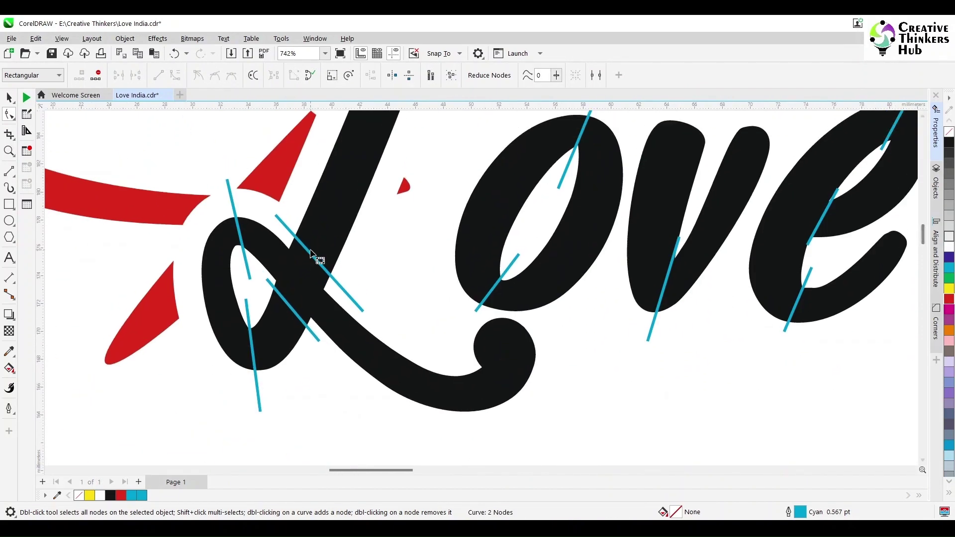
Snap the ends of the two diagonal lines at the lower crossing of the "L" to the crossing's four corners
scroll(312, 254, up, 5)
drag(230, 170, 260, 247)
drag(432, 393, 342, 341)
drag(209, 318, 230, 321)
drag(331, 461, 313, 407)
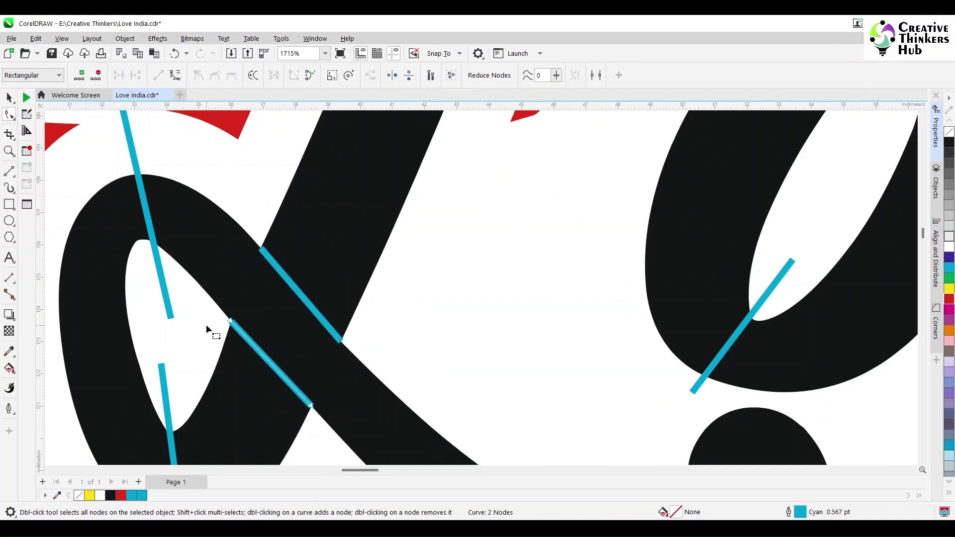
Draw two straight lines joining the ends of the diagonal lines to enclose the lower crossing of the "L"
key(F5)
drag(241, 304, 230, 320)
drag(341, 341, 314, 407)
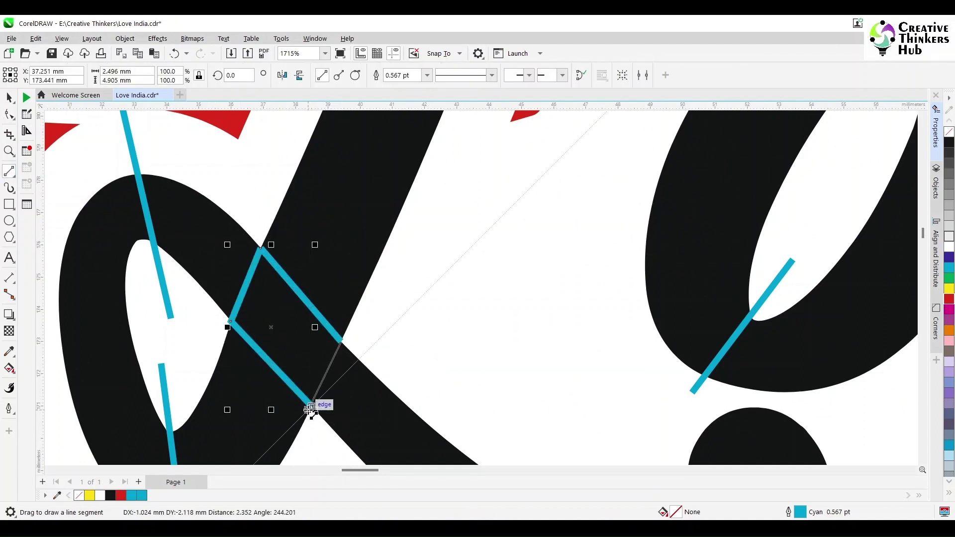
Fit the line atop the lower loop of the "L" between the stroke's edges and bend it into a curve
scroll(376, 369, down, 2)
scroll(312, 376, up, 2)
click(9, 113)
drag(235, 114, 232, 192)
drag(279, 309, 242, 211)
click(247, 218)
click(174, 75)
click(9, 98)
click(277, 300)
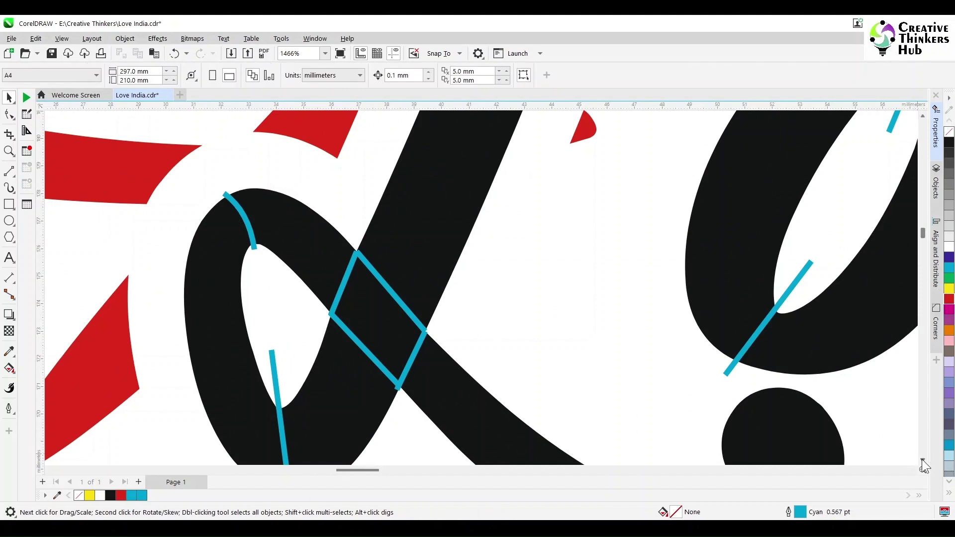
Fit the line at the bottom of the "L"'s lower loop between the stroke's inner and outer edges and bend it into a curve
click(922, 462)
double_click(277, 295)
drag(271, 280, 277, 337)
click(922, 461)
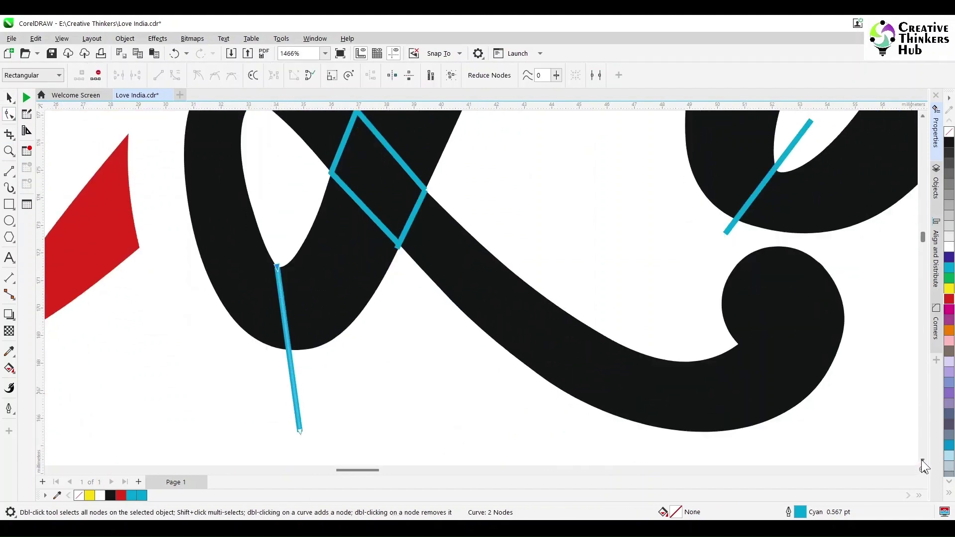
drag(300, 431, 288, 356)
click(282, 310)
click(174, 75)
mouse_move(282, 309)
mouse_down()
mouse_move(297, 305)
mouse_move(270, 312)
mouse_up()
Set up Smart Fill with a specified yellow fill color of C 0, M 0, Y 100, K 0
scroll(411, 286, down, 2)
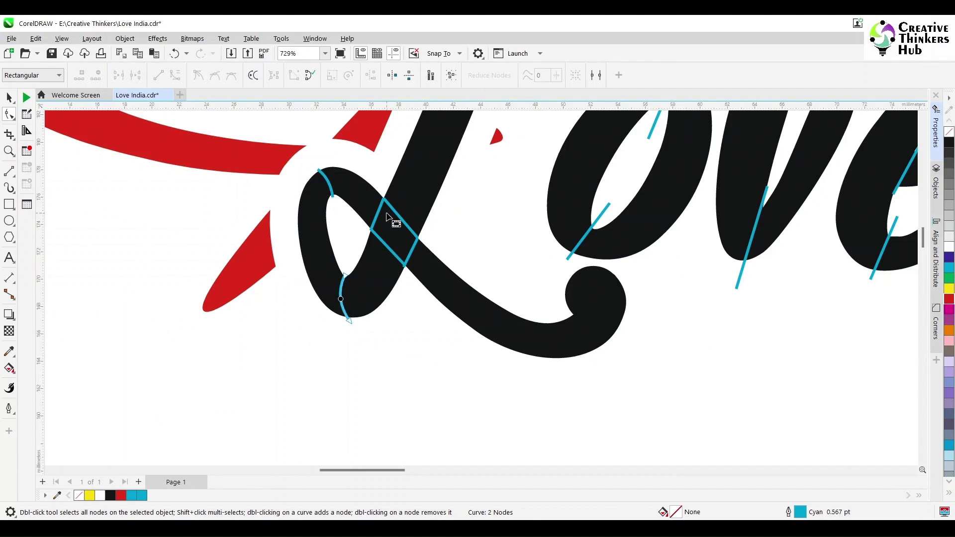
click(922, 114)
scroll(917, 119, down, 1)
click(922, 113)
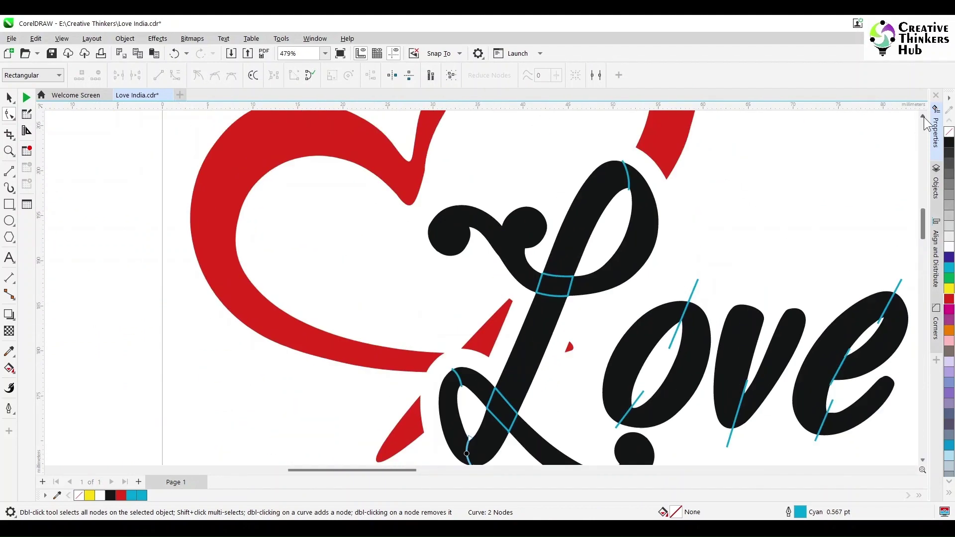
scroll(502, 253, up, 1)
click(512, 264)
click(13, 371)
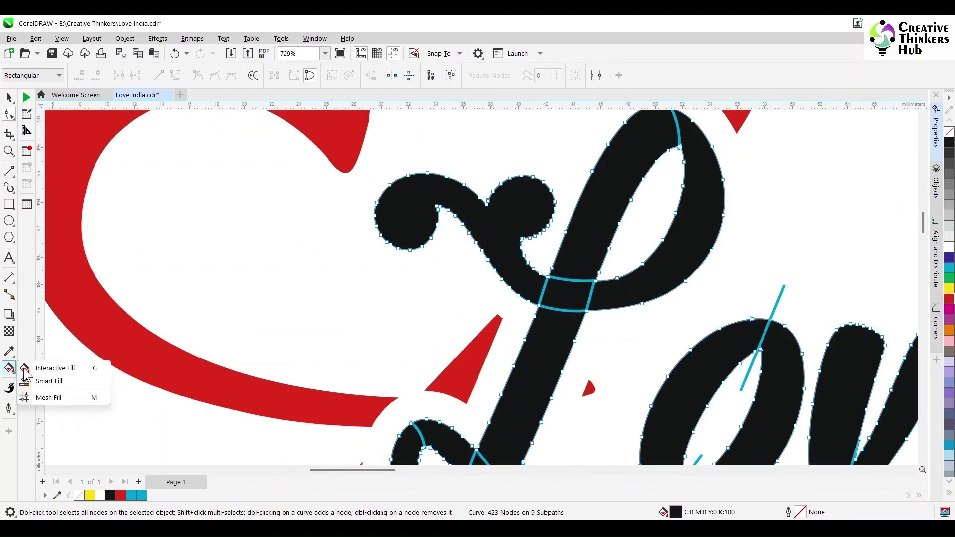
click(50, 369)
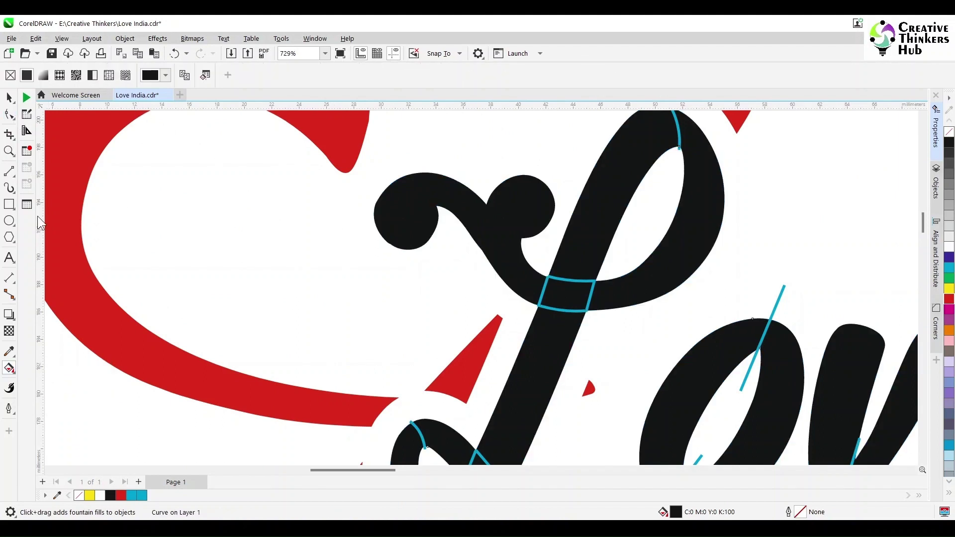
click(12, 373)
click(45, 380)
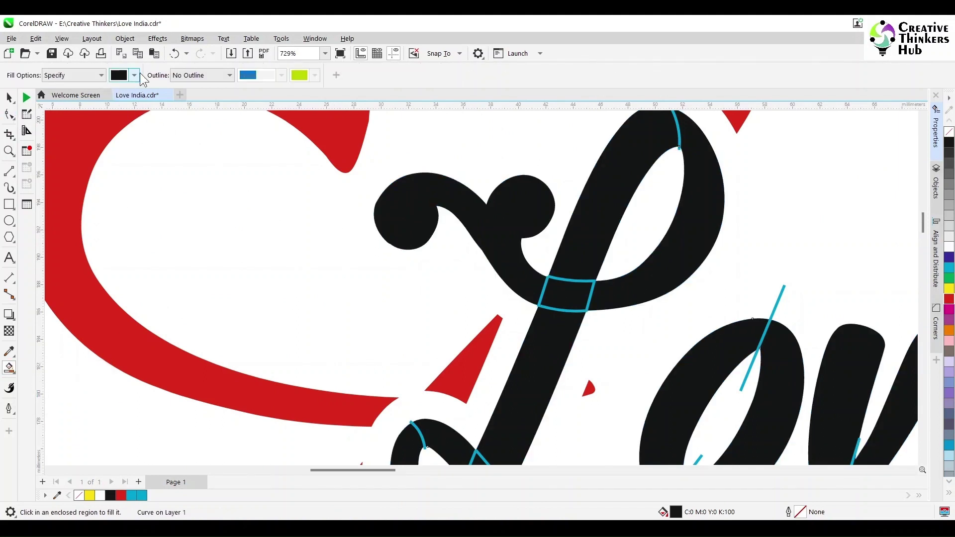
click(134, 76)
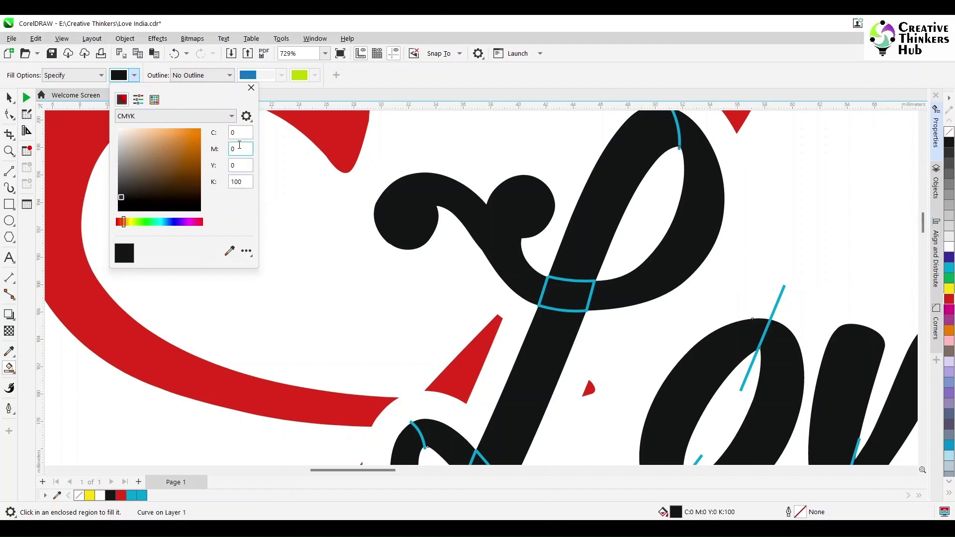
text(100)
key(Tab)
text(0)
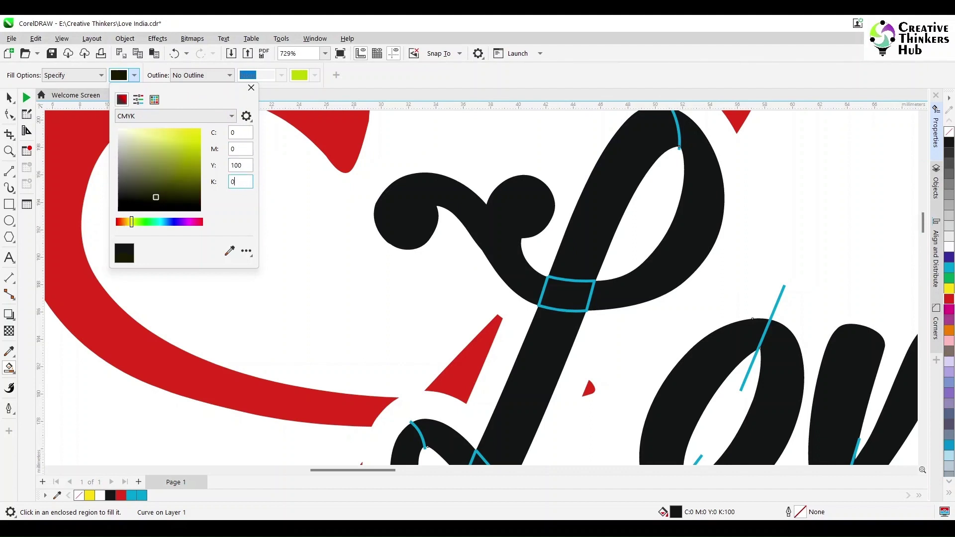
key(Return)
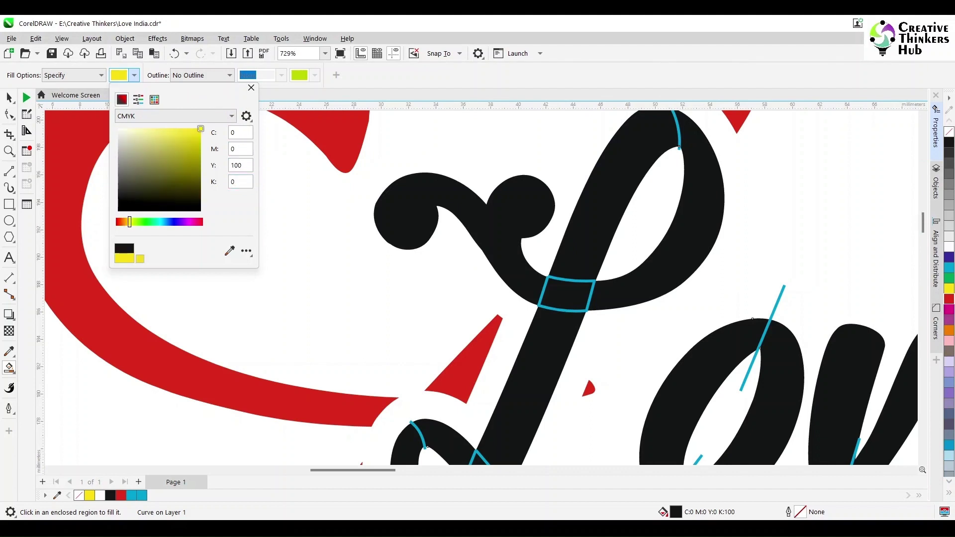
click(250, 88)
Smart-fill the upper flourish and the right side of the "L"'s upper loop in yellow, and weld the two pieces
click(424, 191)
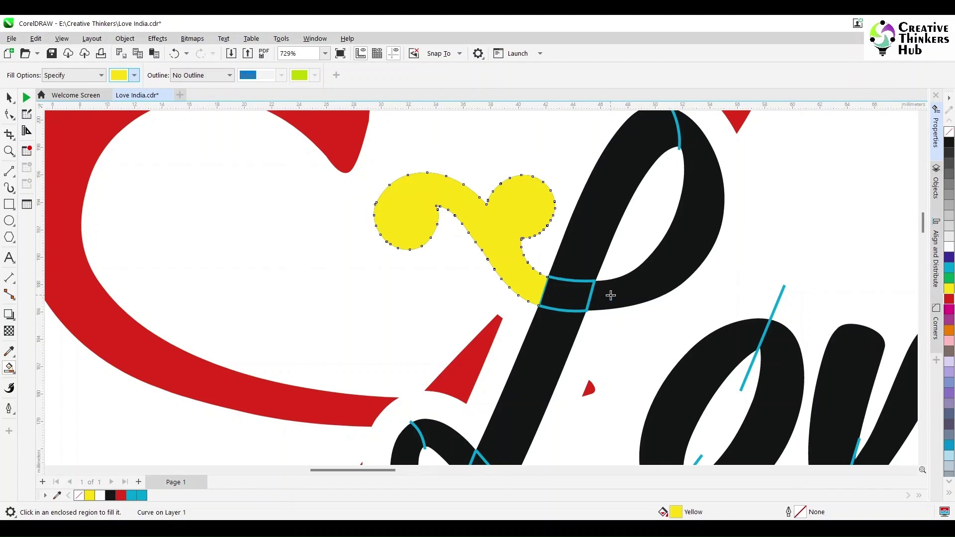
click(611, 296)
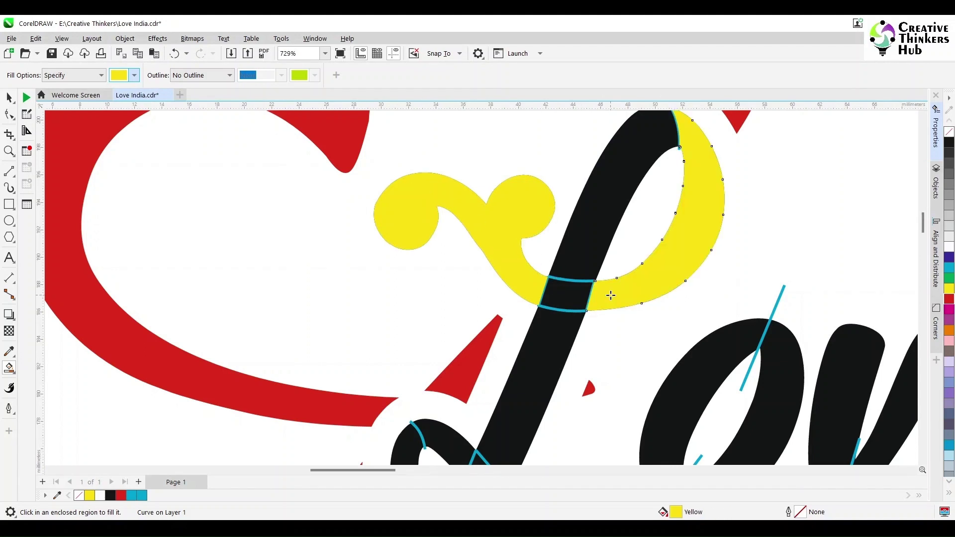
key(space)
shift+click(522, 268)
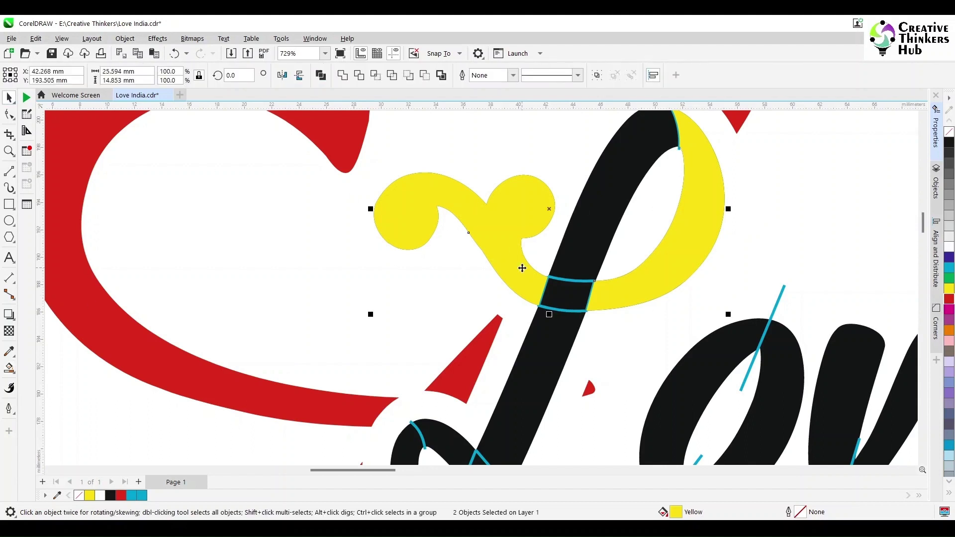
click(343, 75)
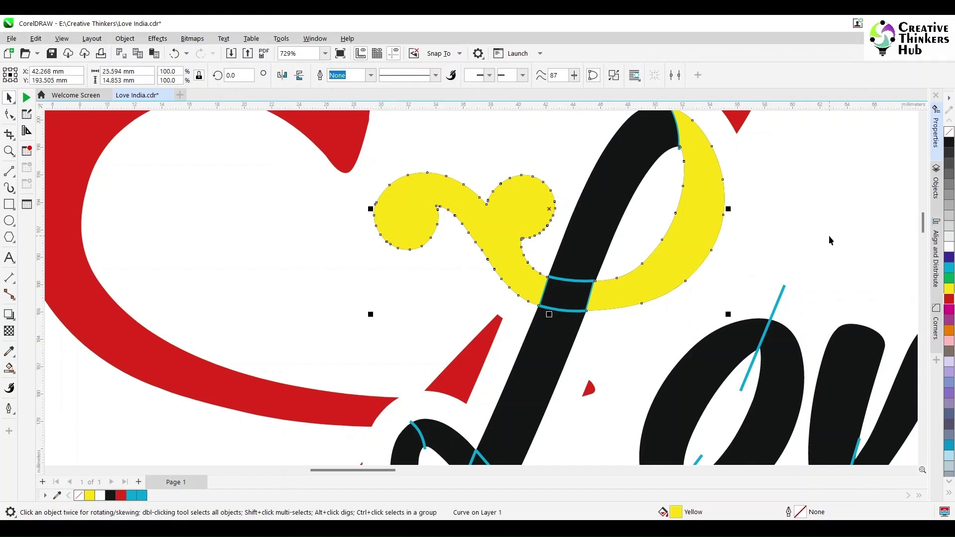
Delete the cyan dividing lines around the upper crossing of the "L"
scroll(649, 230, up, 1)
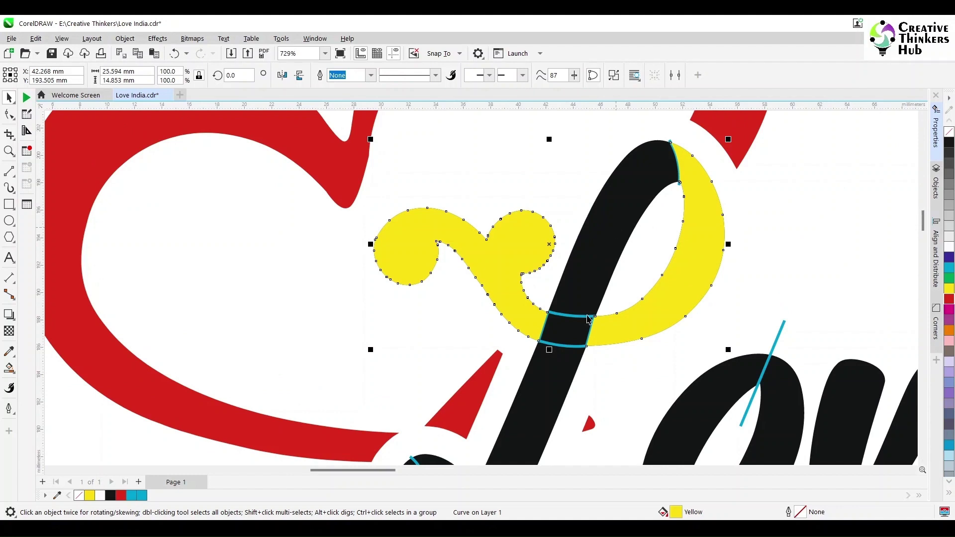
click(568, 347)
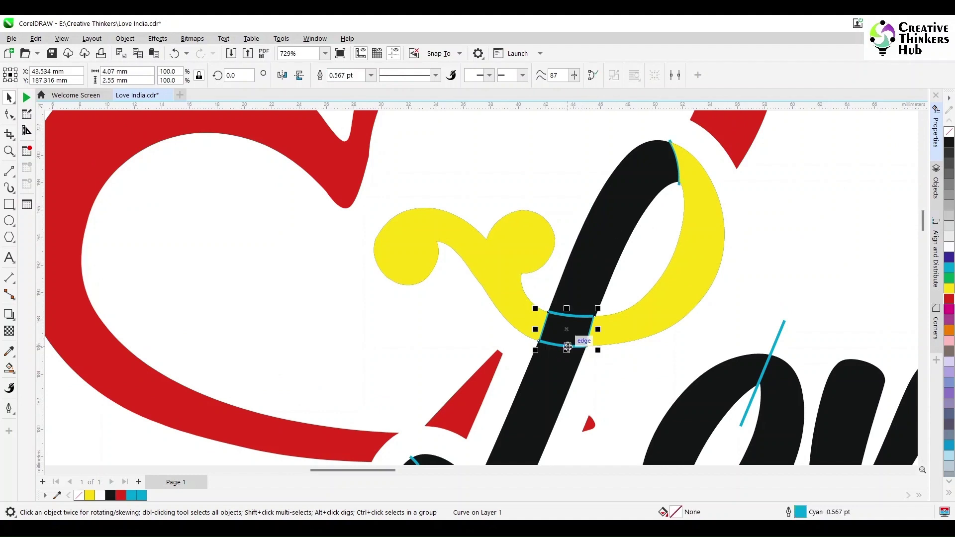
key(Delete)
click(572, 316)
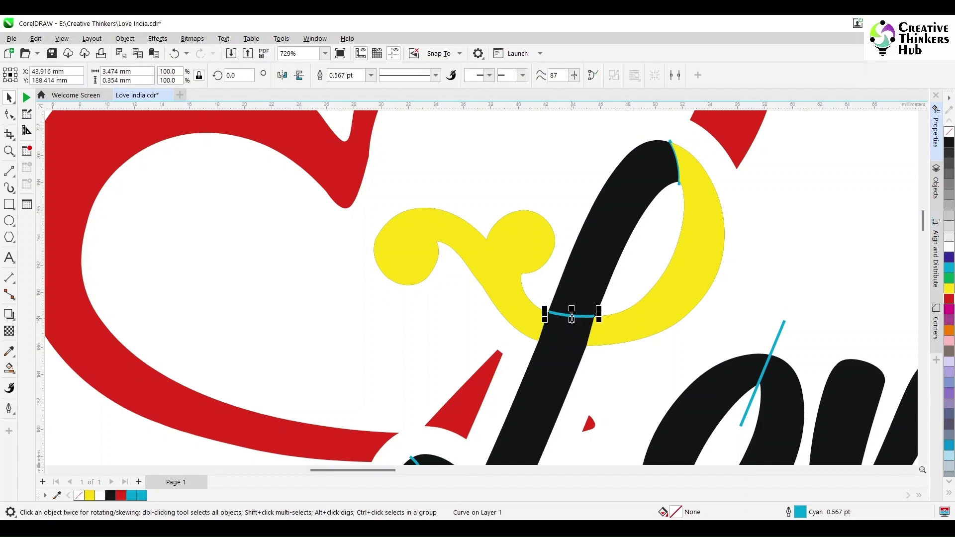
key(Delete)
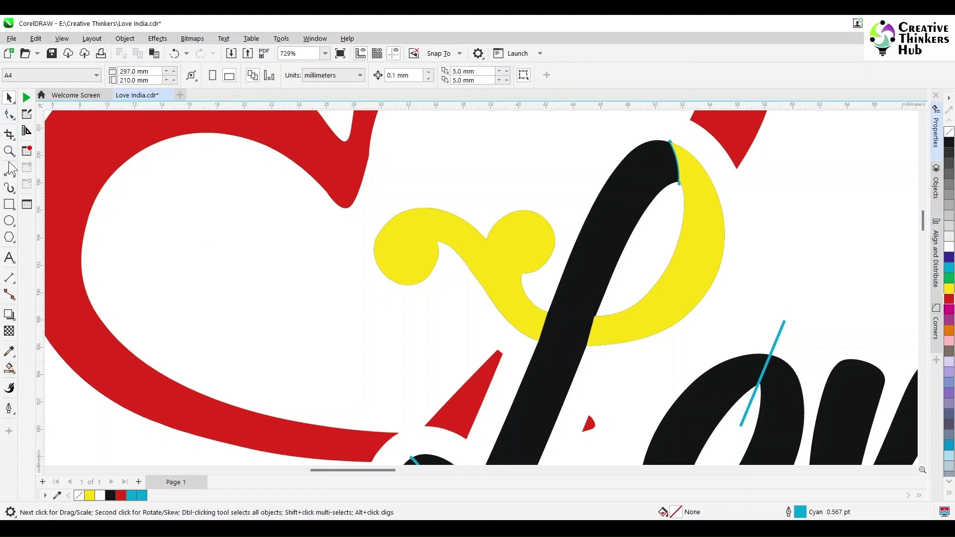
Smart-fill the "L"'s stem and its continuation below the lower crossing in yellow, and weld both pieces
click(9, 367)
click(612, 210)
click(922, 461)
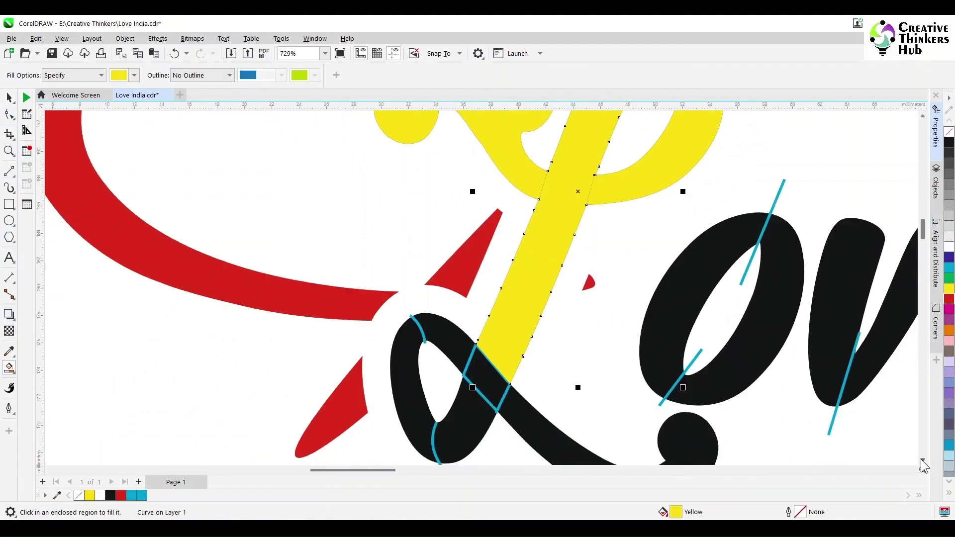
click(922, 461)
scroll(585, 244, down, 1)
click(502, 332)
click(9, 97)
shift+click(537, 276)
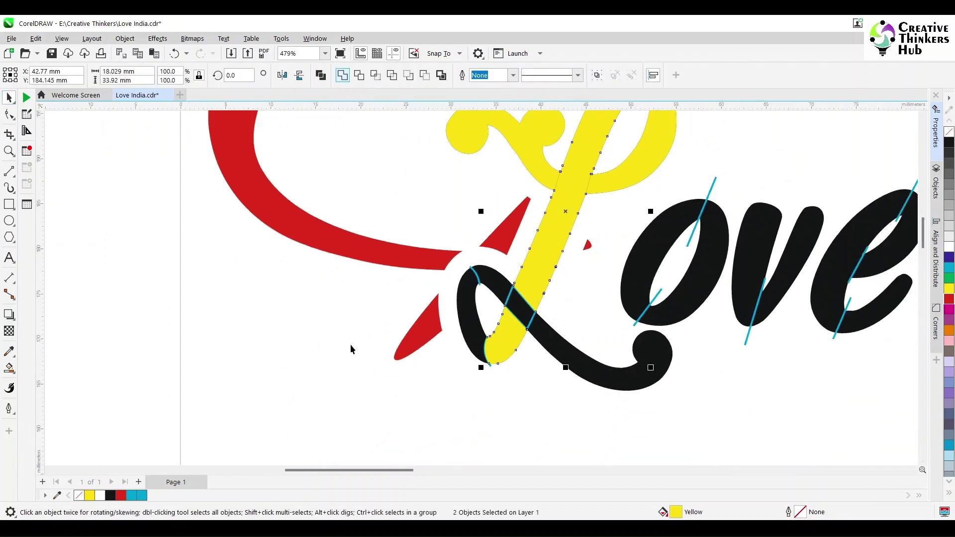
click(350, 349)
Delete the remaining cyan line at the "L"'s lower crossing and the curved line on its upper loop
scroll(540, 293, up, 2)
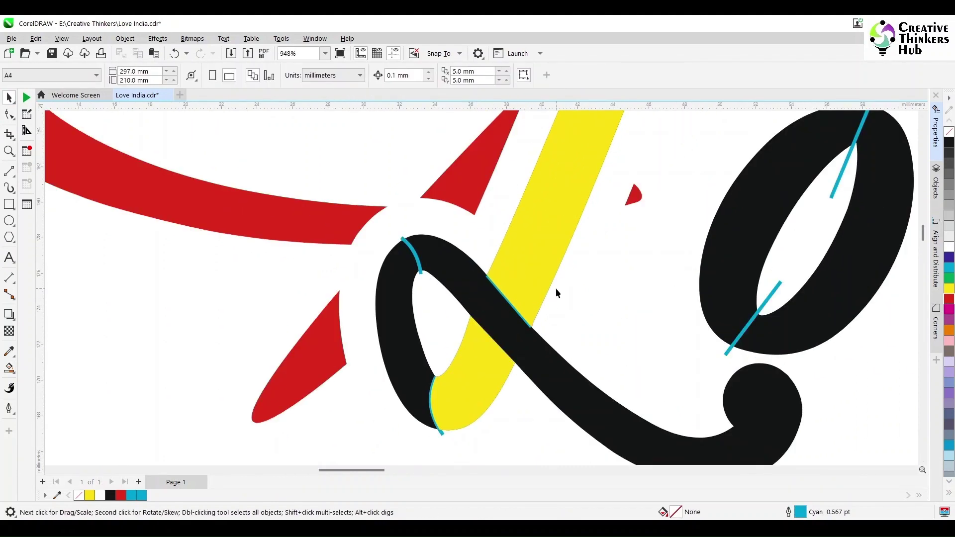
click(510, 301)
key(Delete)
click(922, 116)
click(921, 115)
click(751, 414)
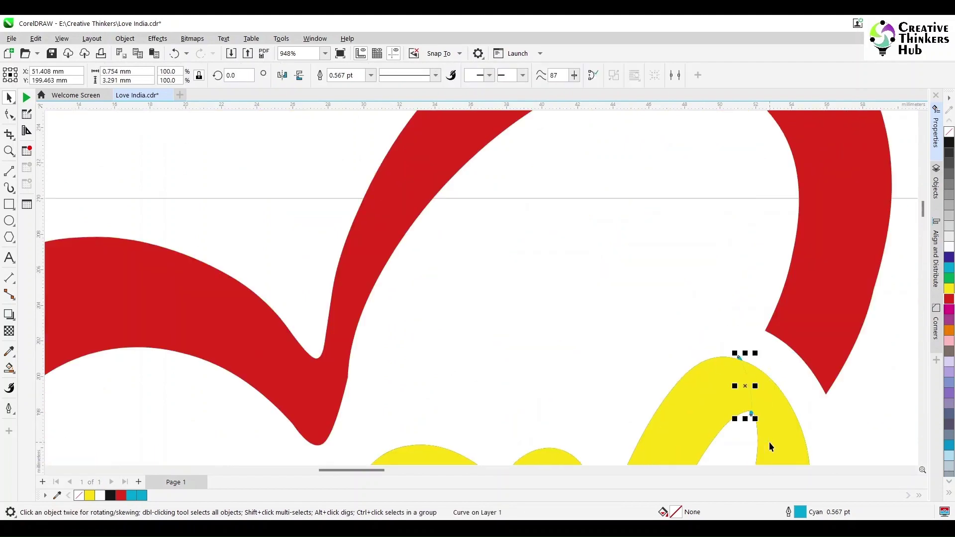
key(Delete)
Smart-fill the left side of the "L"'s lower loop and the stroke running through the lower crossing in yellow
scroll(679, 348, down, 2)
drag(659, 380, 536, 284)
click(680, 324)
scroll(721, 328, down, 2)
click(923, 462)
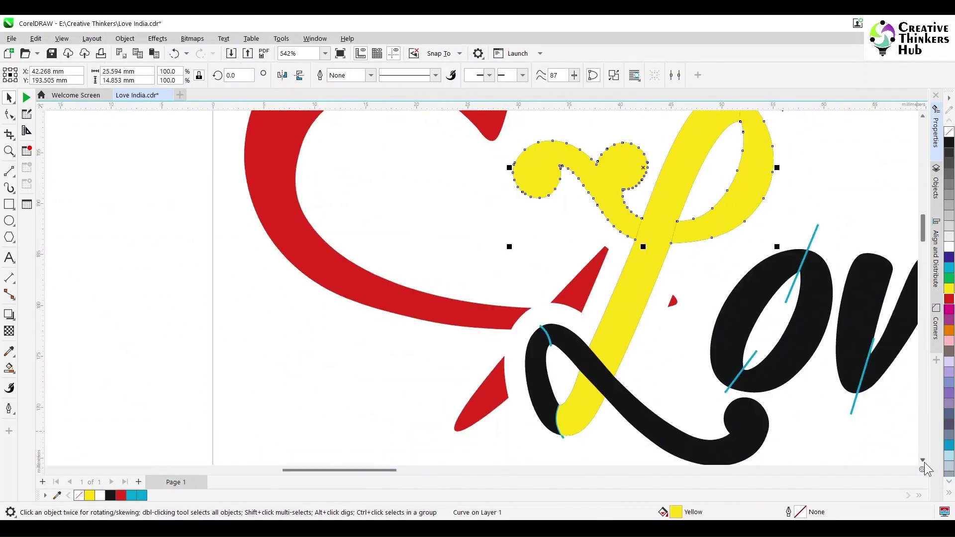
click(922, 462)
scroll(610, 314, up, 1)
click(9, 368)
click(515, 281)
click(563, 267)
Delete the two curved cyan dividing lines on the lower loop of the "L"
click(9, 98)
mouse_move(505, 225)
mouse_down()
mouse_move(553, 276)
mouse_move(531, 436)
mouse_up()
key(Delete)
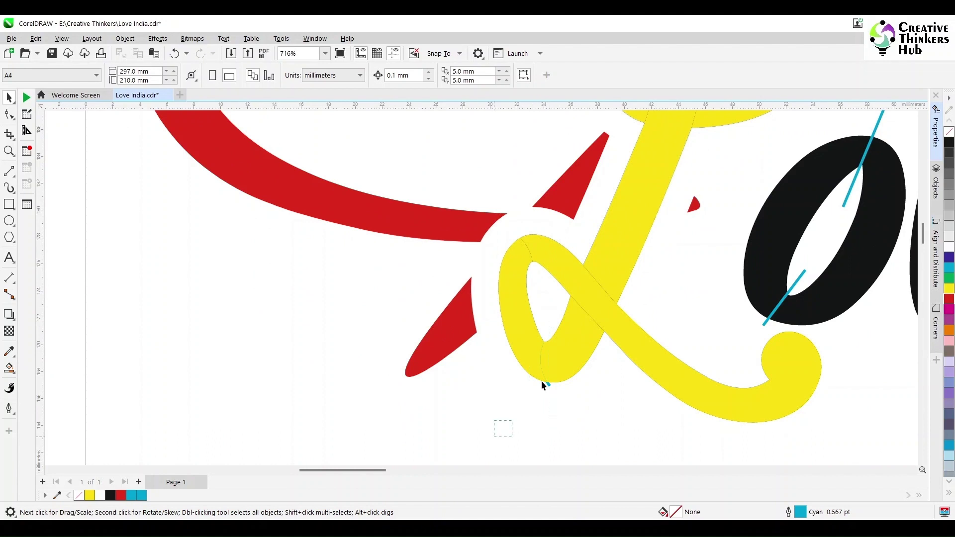
drag(542, 381, 586, 306)
key(Delete)
Apply a yellow-to-white fountain fill to the "L"'s upper flourish piece, running from the upper crossing to the top of the loop
scroll(640, 316, down, 2)
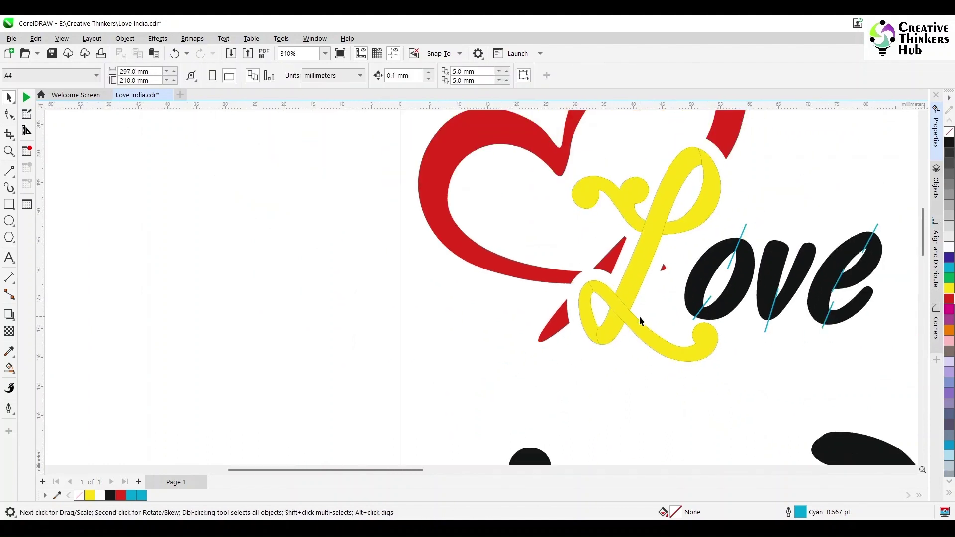
scroll(667, 317, up, 3)
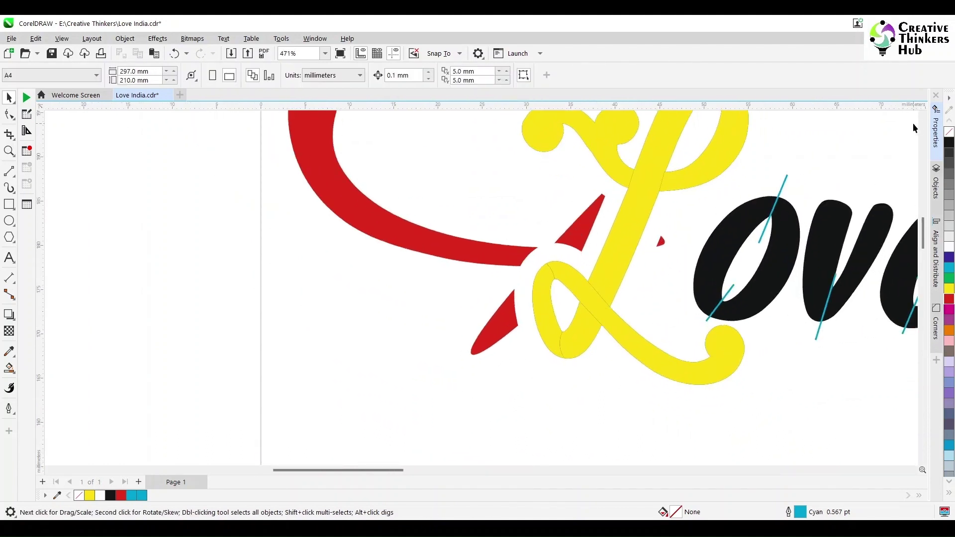
click(697, 244)
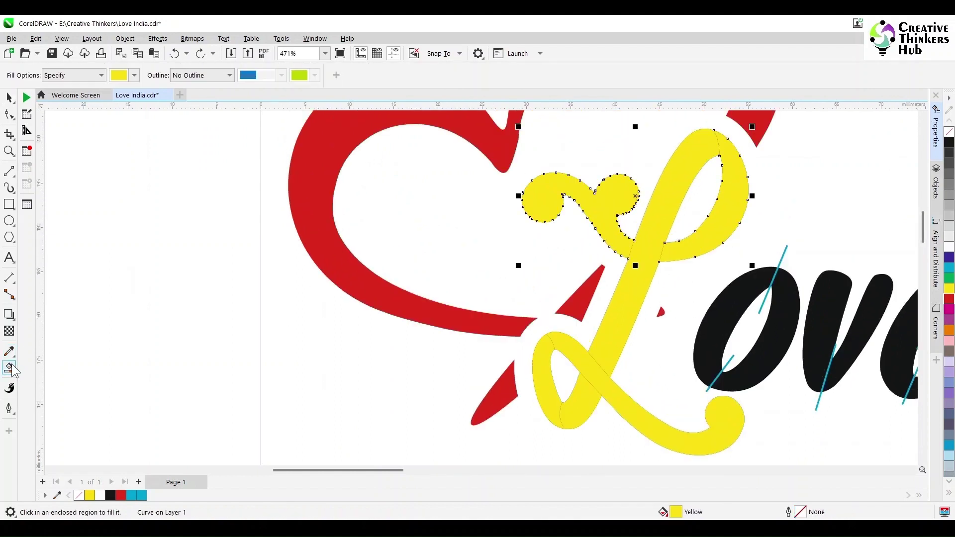
click(8, 368)
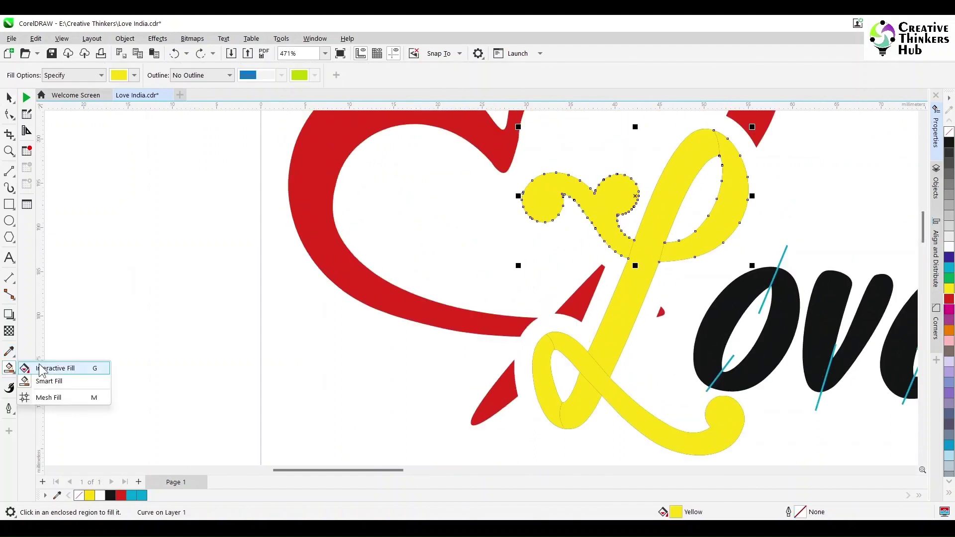
click(53, 366)
drag(537, 194, 733, 199)
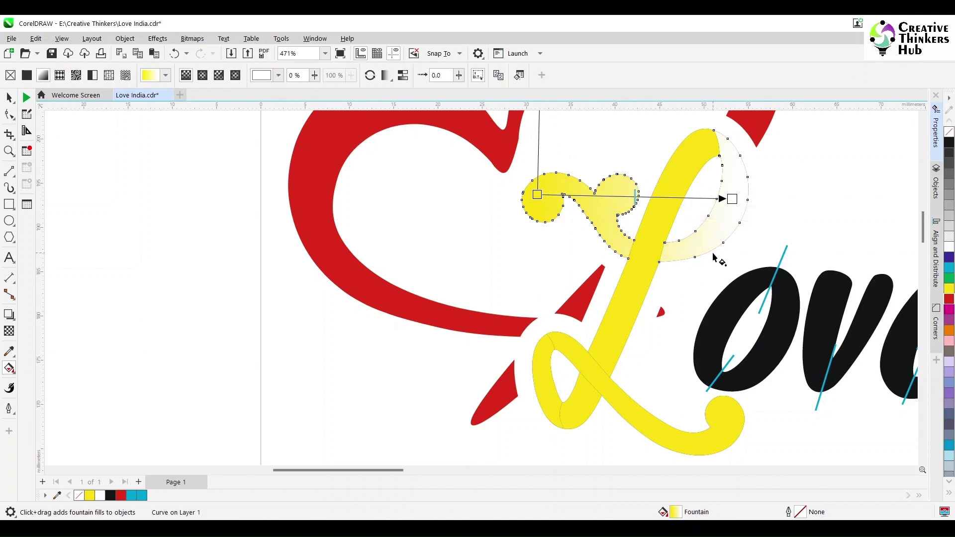
key(ctrl+z)
drag(667, 253, 728, 155)
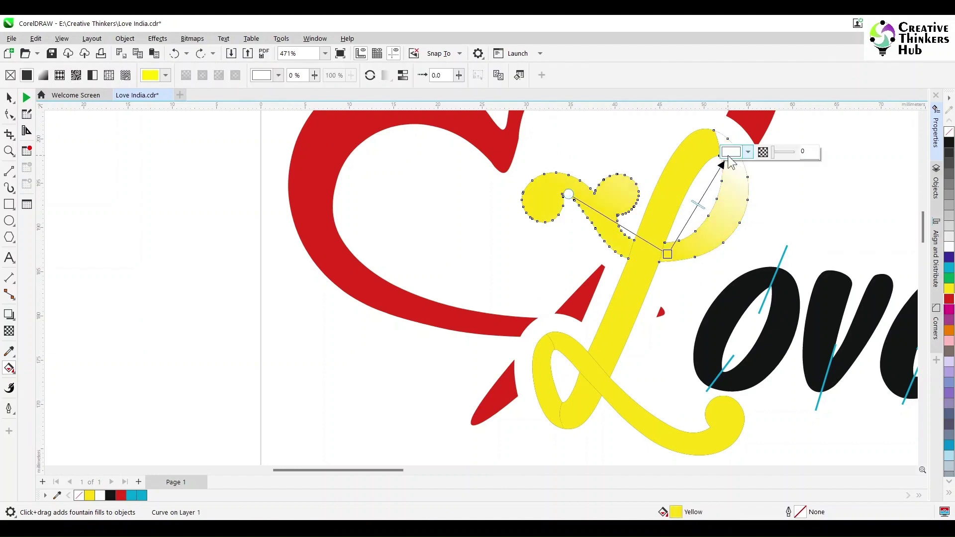
drag(668, 253, 635, 253)
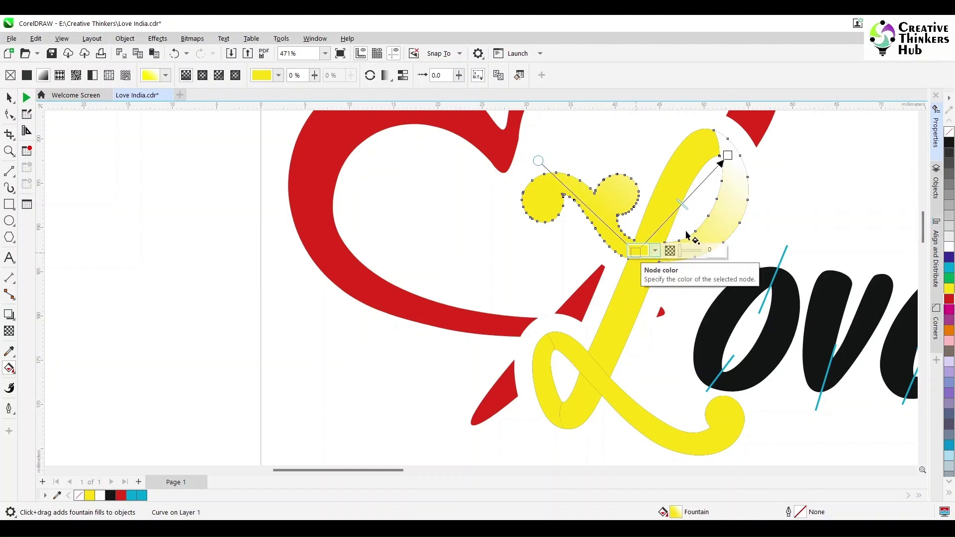
drag(727, 155, 725, 144)
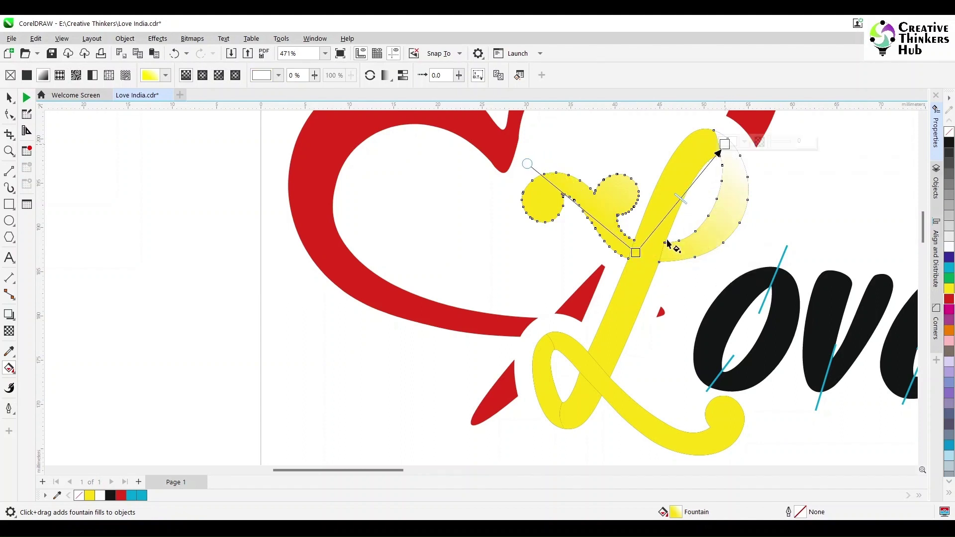
Set the fountain fill's start color at the upper crossing to the light pink of the color palette
click(635, 252)
click(655, 250)
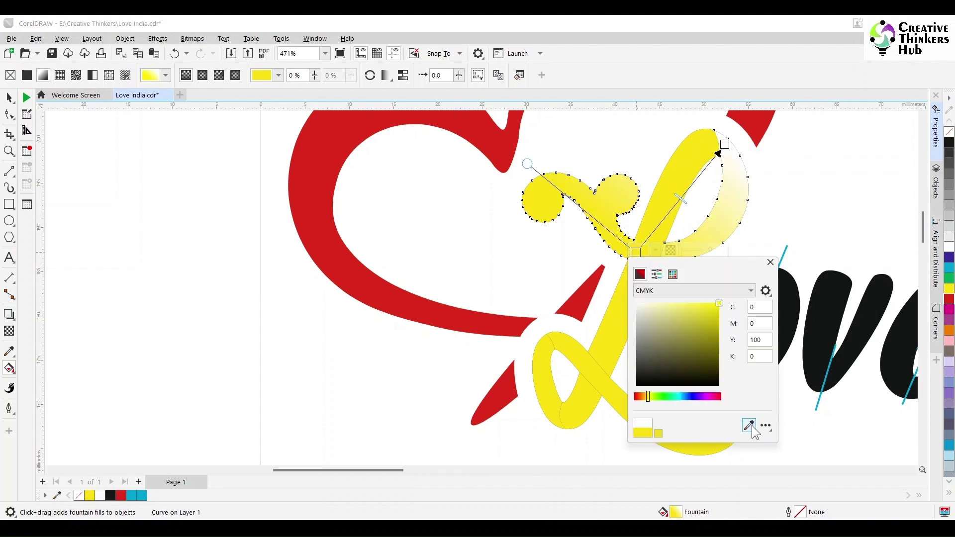
click(752, 425)
click(950, 344)
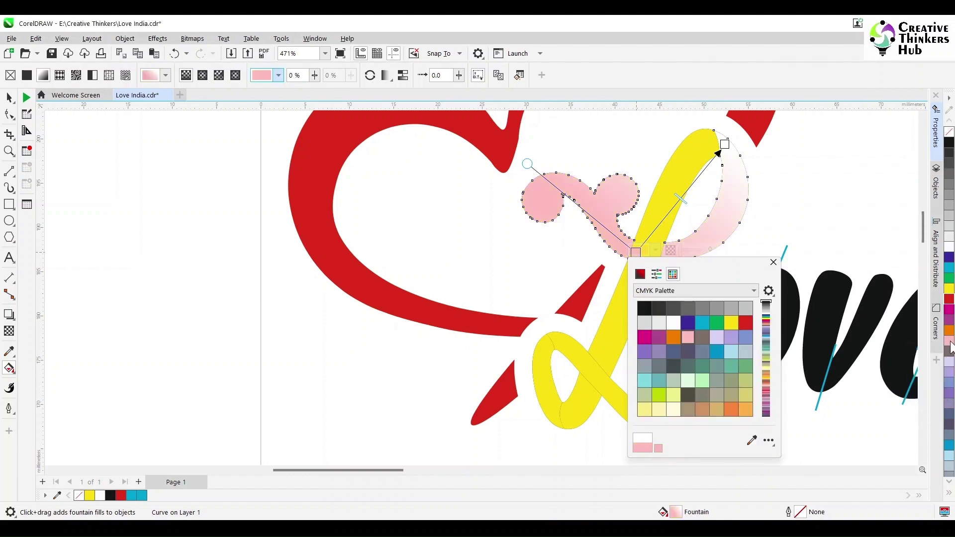
Set the end color of the flourish's fountain fill at the loop's top to CMYK 0, 100, 100, 50
click(725, 144)
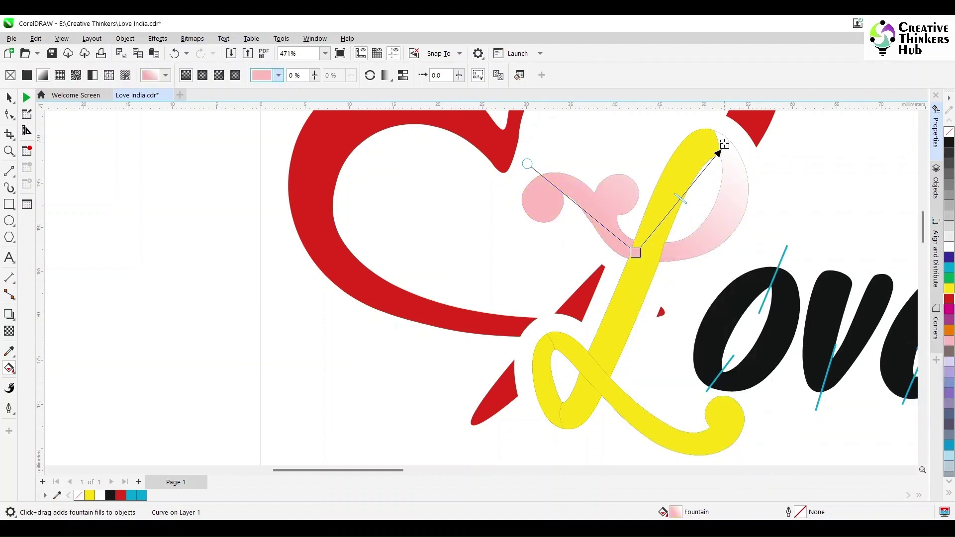
click(724, 145)
click(725, 142)
click(783, 253)
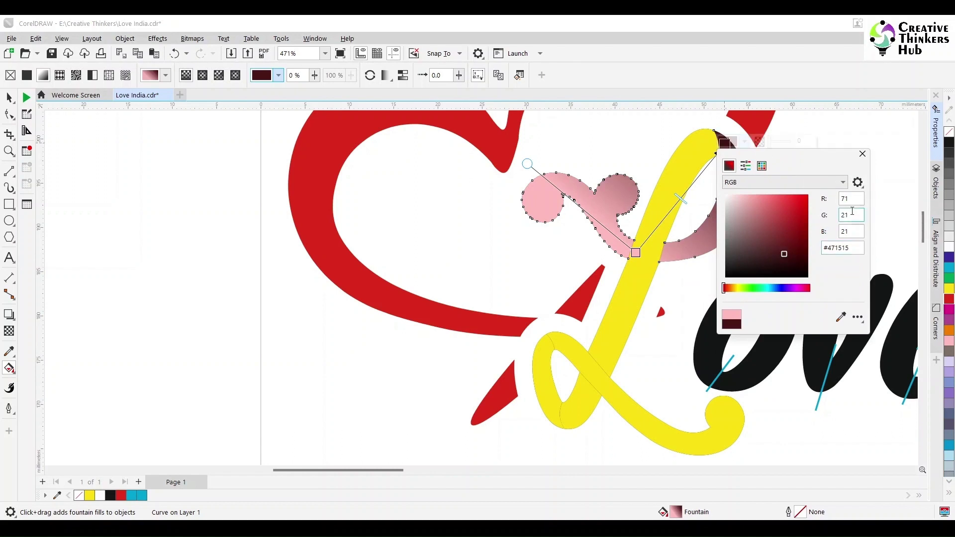
click(769, 182)
click(751, 204)
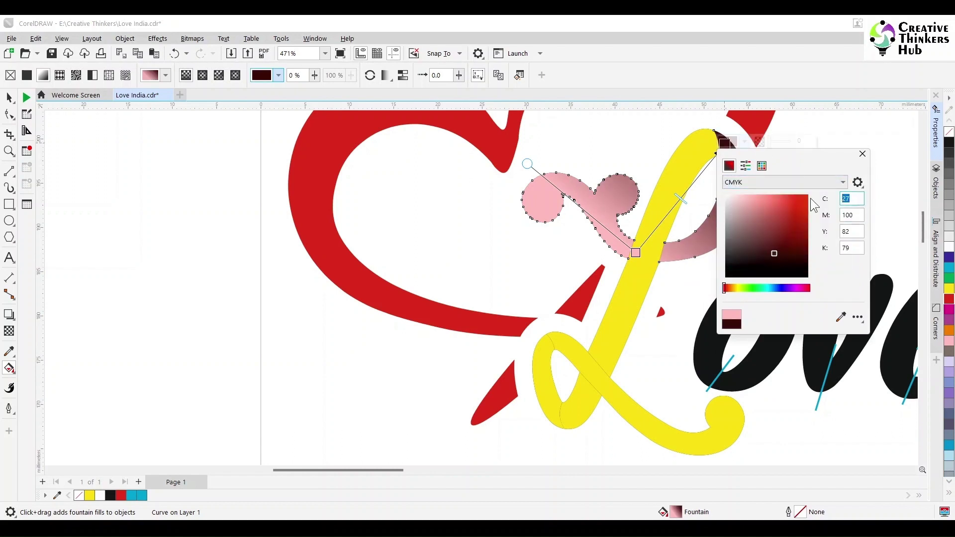
text(0)
key(Tab)
key(Tab)
text(100)
key(Tab)
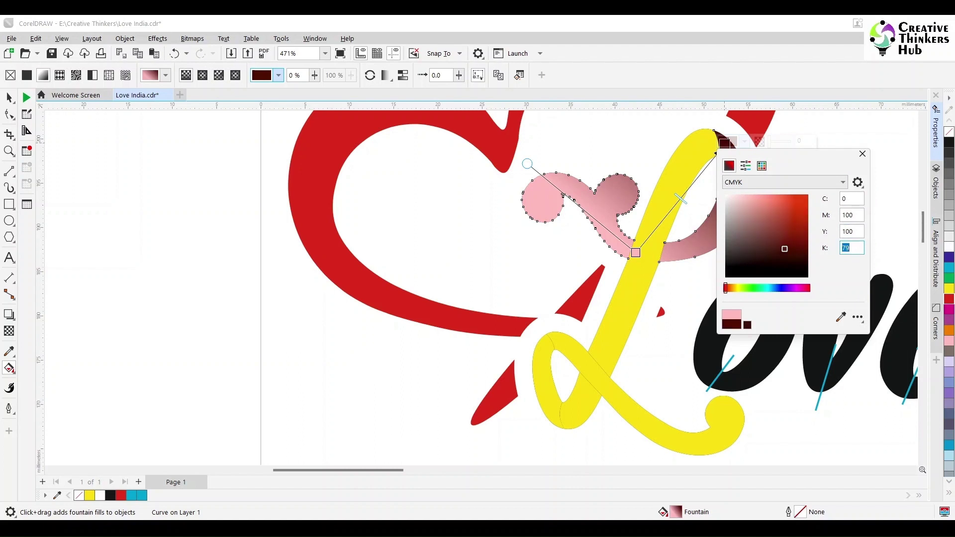
text(50)
key(Return)
click(862, 153)
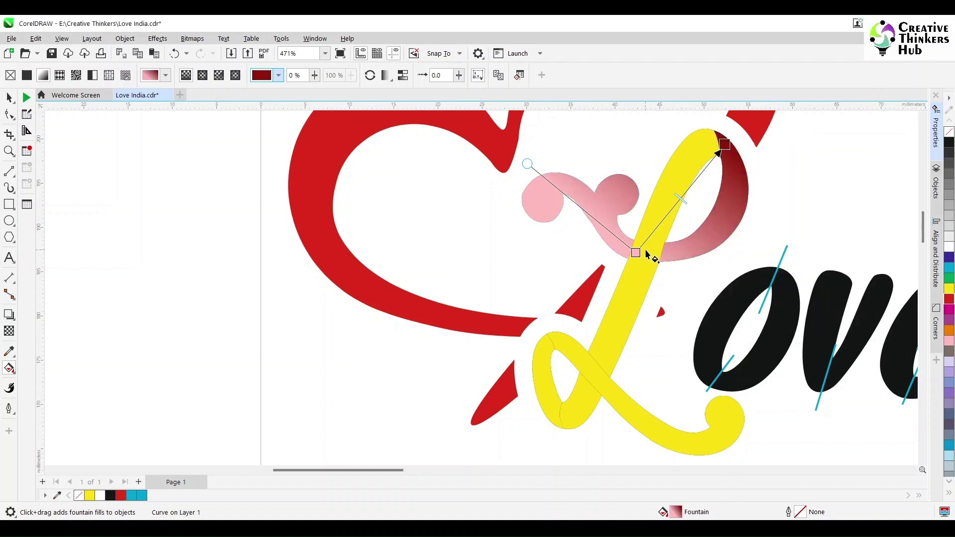
Add an intermediate color stop at 56% on the flourish's fountain fill and color it the palette's light pink
click(641, 251)
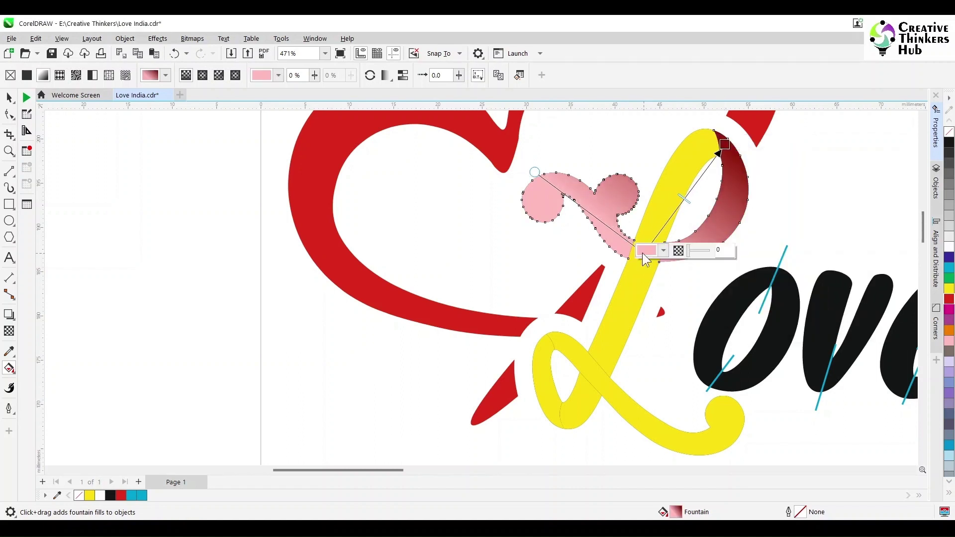
double_click(691, 193)
click(708, 191)
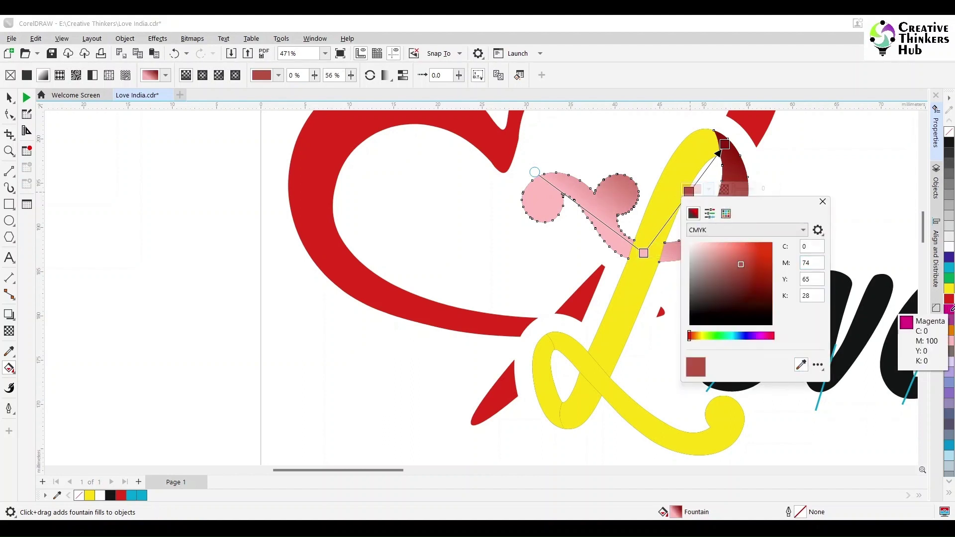
click(948, 341)
click(824, 201)
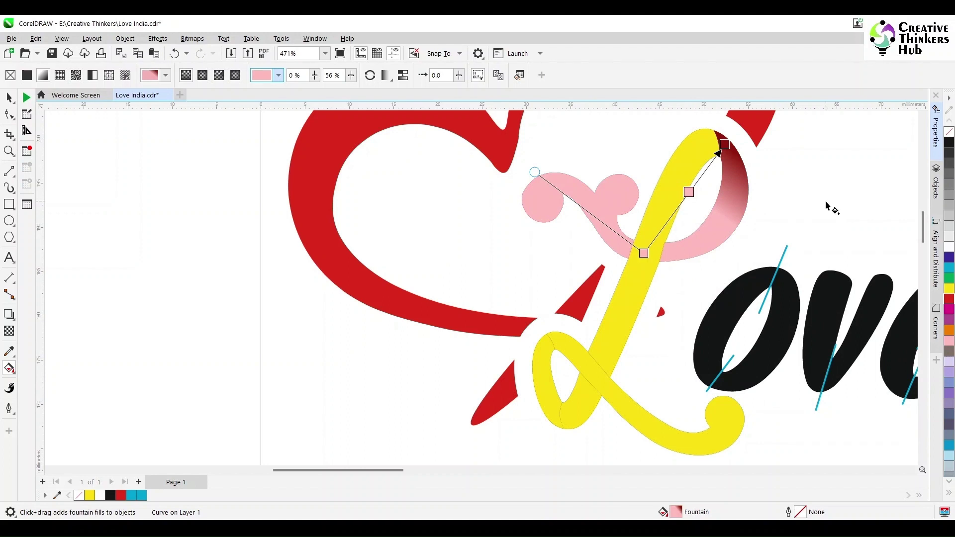
Shift the fountain fill's start to the far side of the upper crossing and move the intermediate pink stop closer to the loop's top
drag(644, 253, 665, 257)
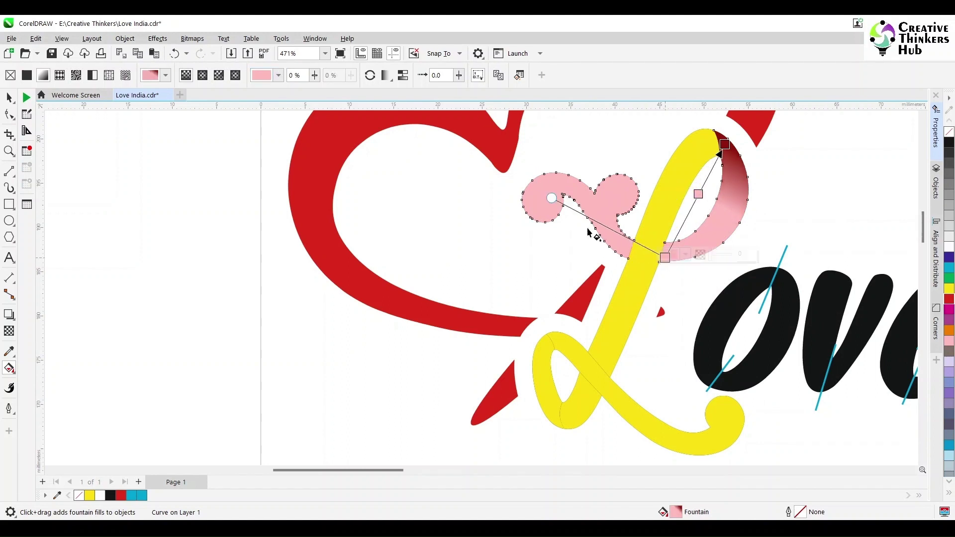
drag(699, 194, 717, 158)
click(713, 167)
click(846, 180)
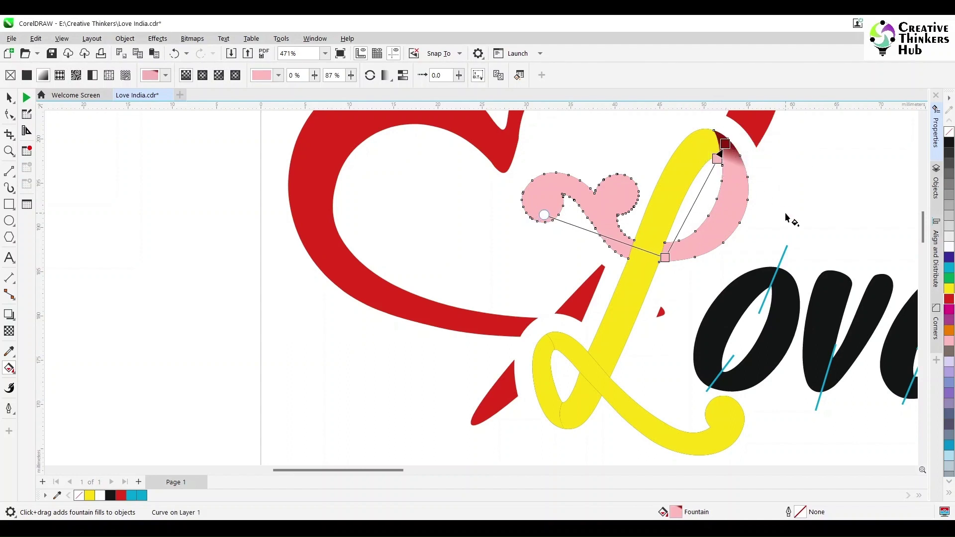
Set the end color of the flourish's fountain fill at the loop's top to a very light pink, CMYK 0, 20, 10, 0
click(725, 143)
click(745, 141)
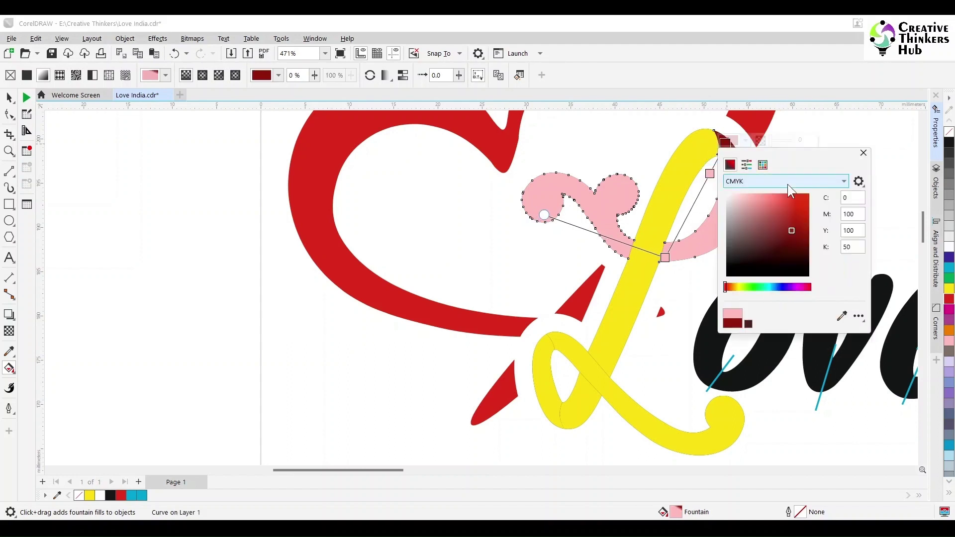
click(949, 341)
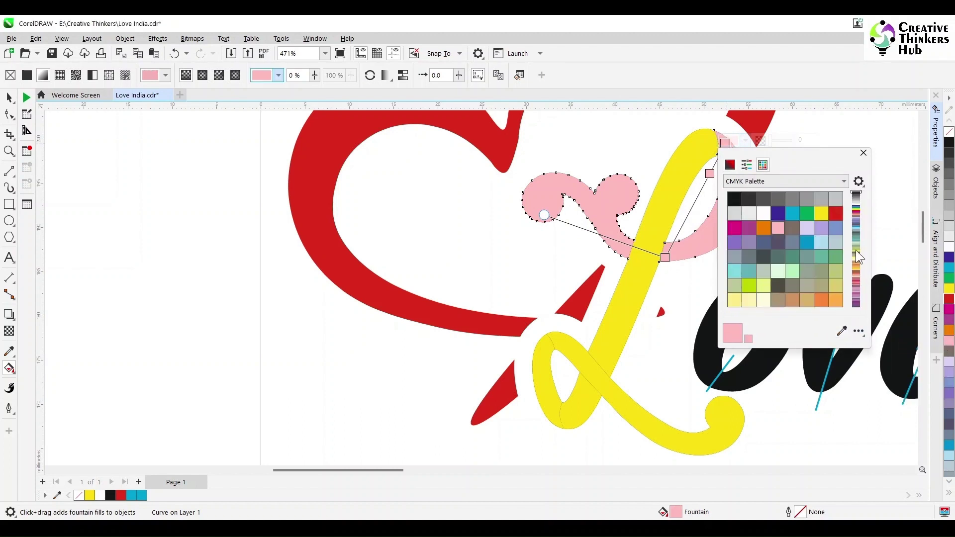
click(863, 153)
click(745, 141)
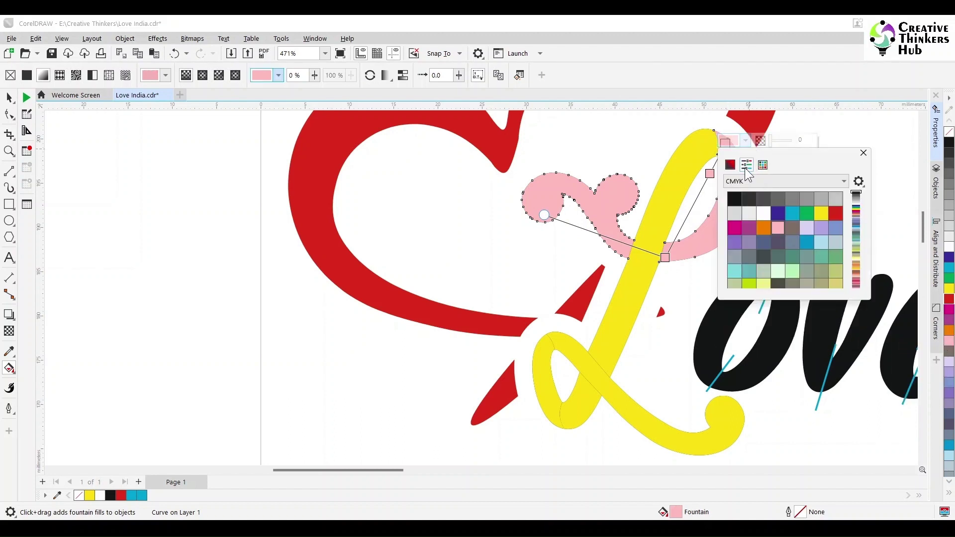
click(746, 164)
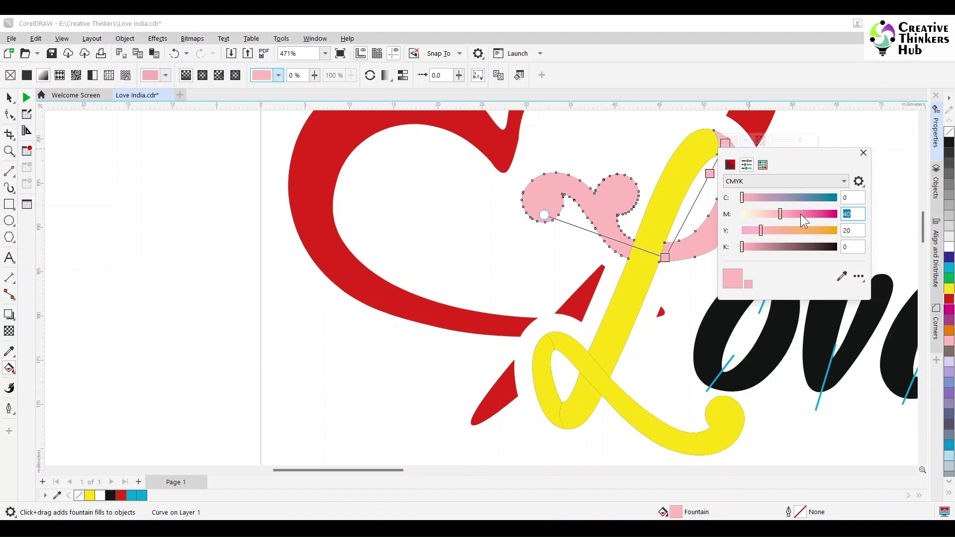
text(20)
key(Tab)
text(10)
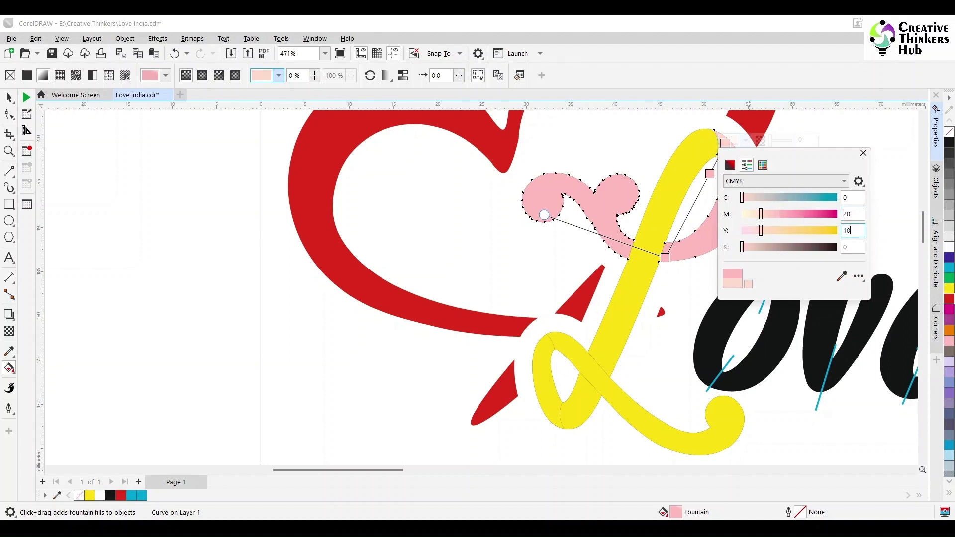
text(10)
key(Tab)
click(861, 154)
key(space)
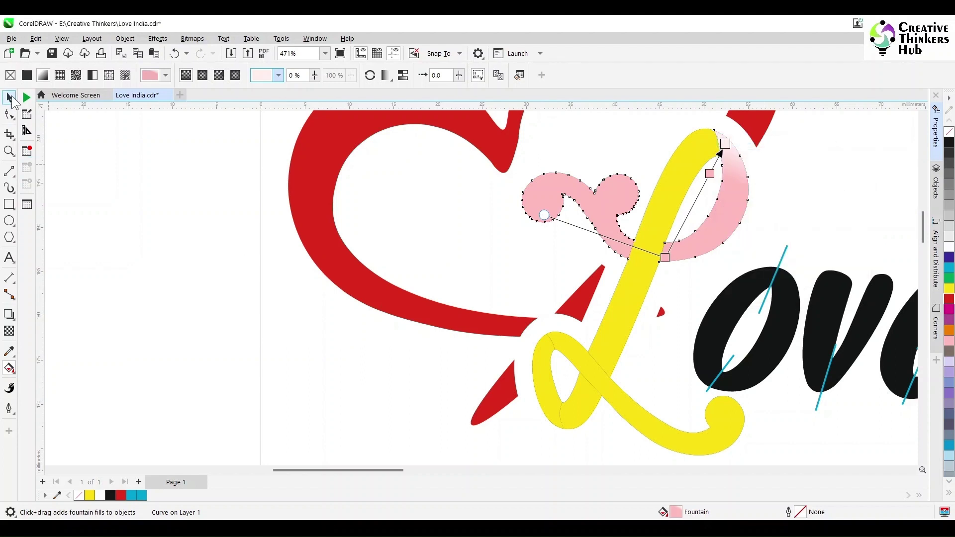
Remove the extra node on the yellow stroke's right edge at the upper crossing and convert that segment to a straight line
click(590, 222)
click(703, 152)
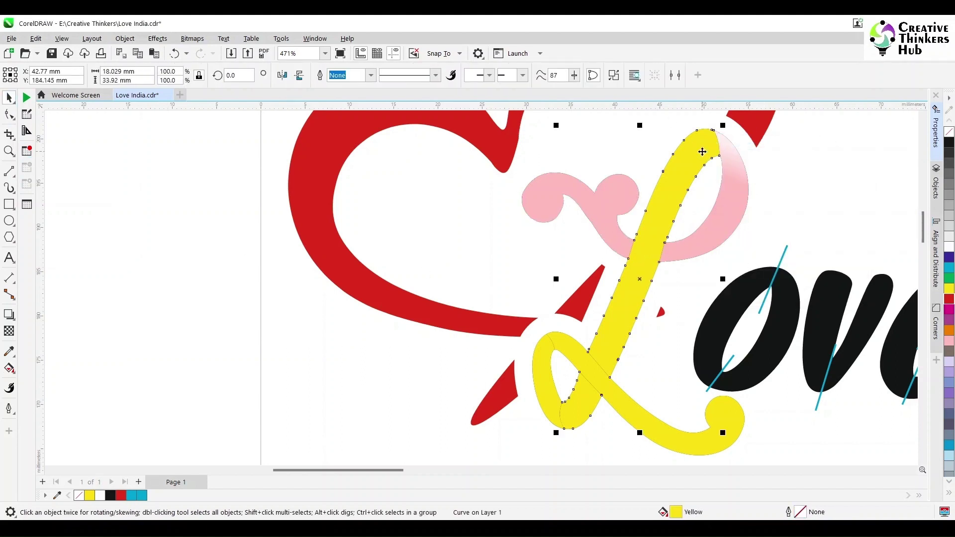
scroll(703, 151, up, 6)
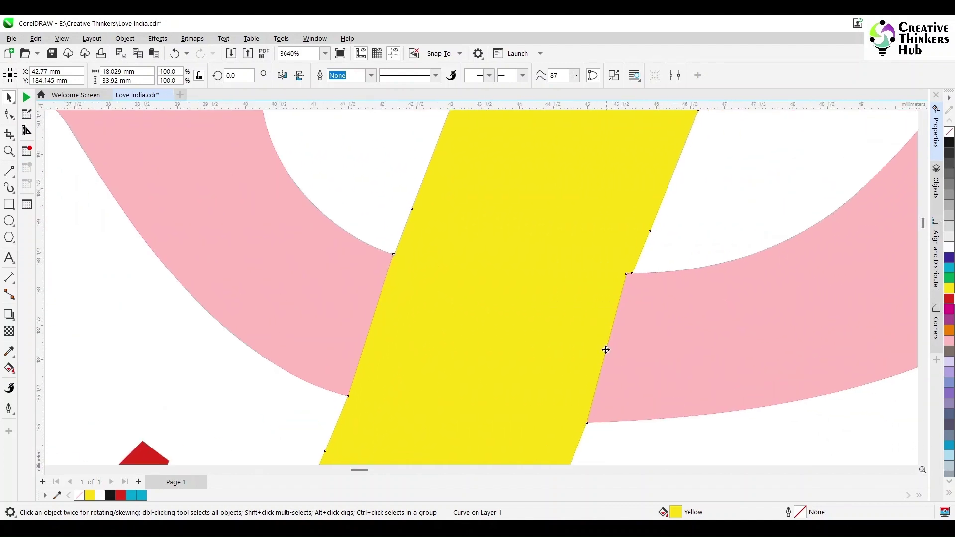
key(F10)
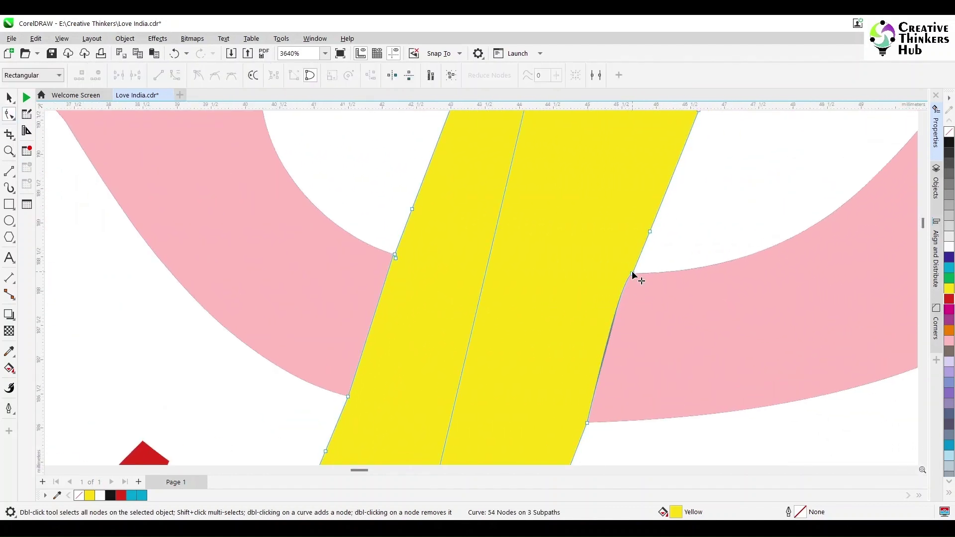
click(632, 273)
click(159, 76)
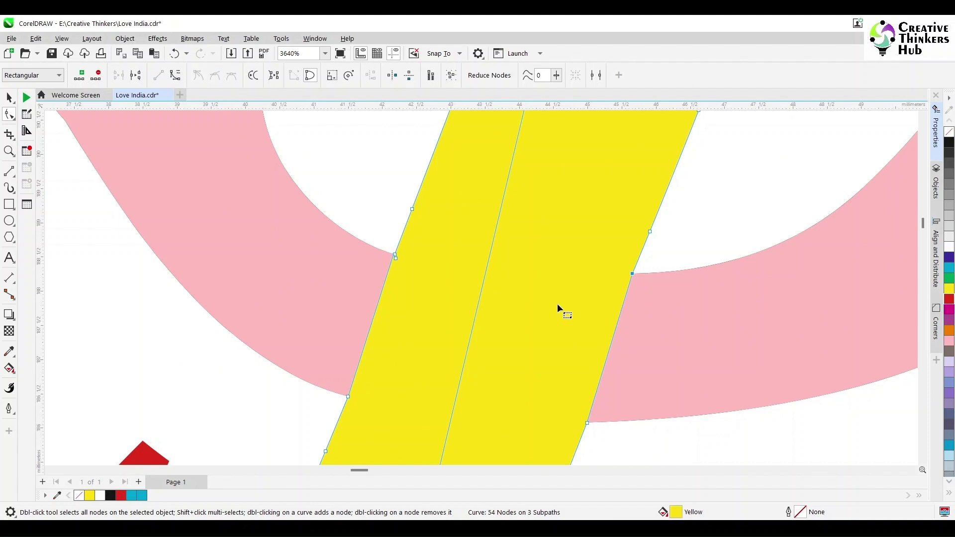
Delete the extra node on the yellow stroke's left edge at the upper crossing
click(391, 264)
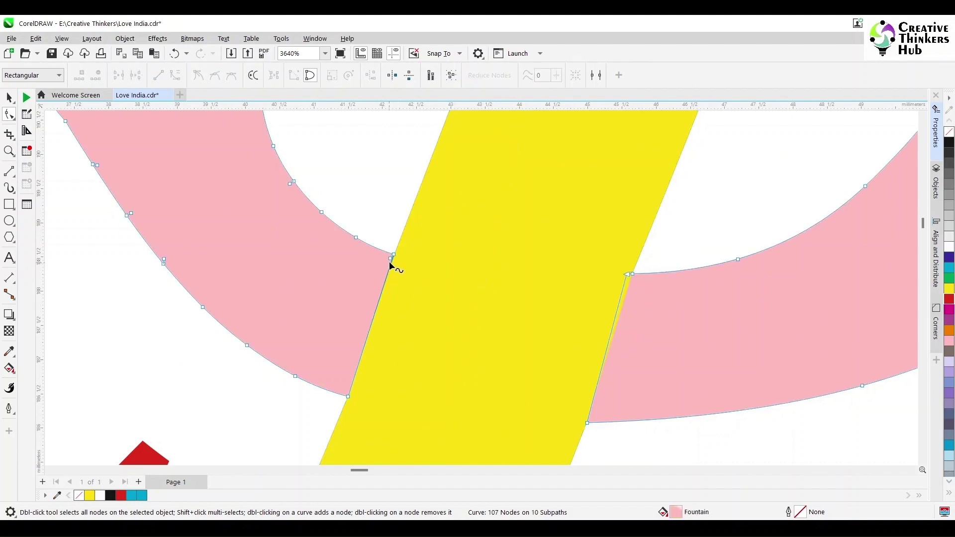
scroll(392, 264, up, 4)
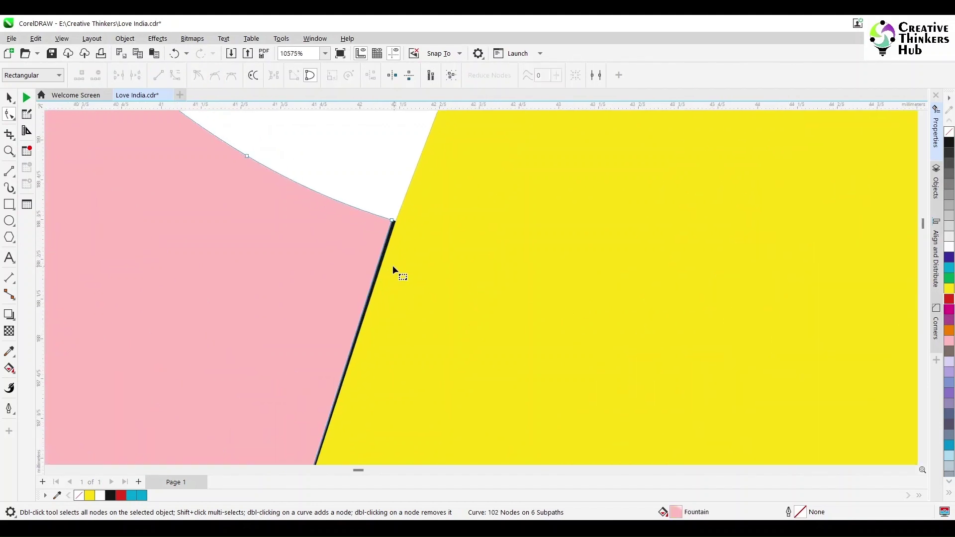
click(369, 293)
key(Delete)
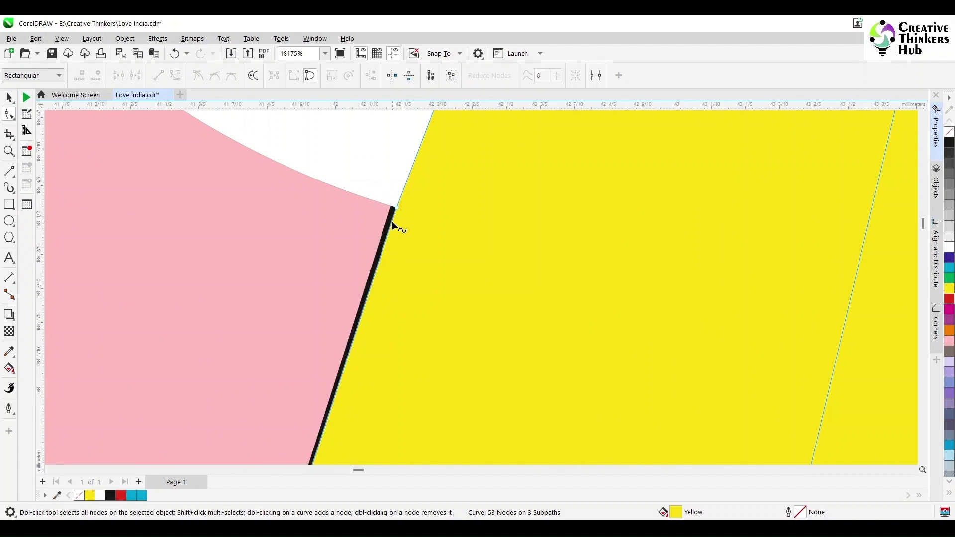
Move the pink flourish's corner nodes on both sides of the upper crossing to meet the yellow stroke's edges
click(391, 209)
drag(391, 206, 395, 206)
scroll(401, 213, up, 3)
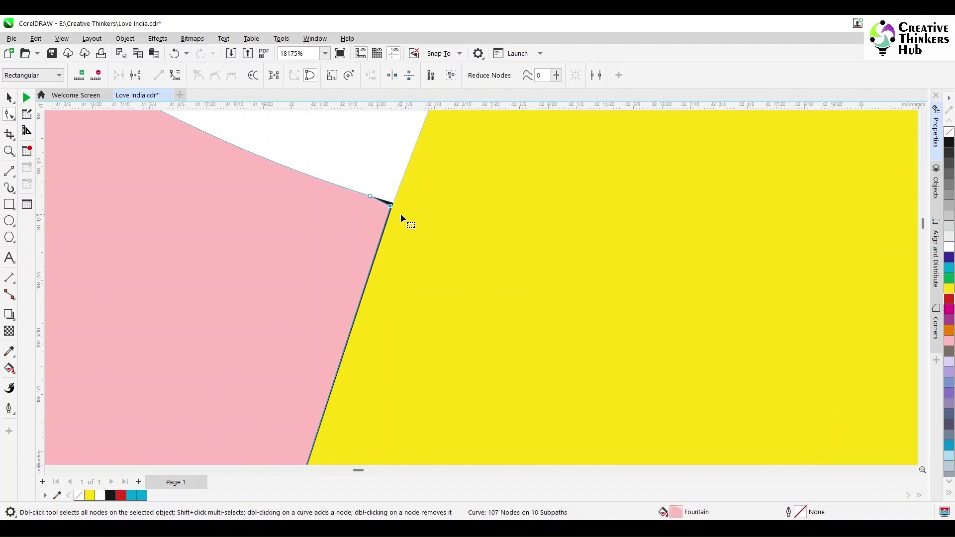
scroll(395, 210, down, 6)
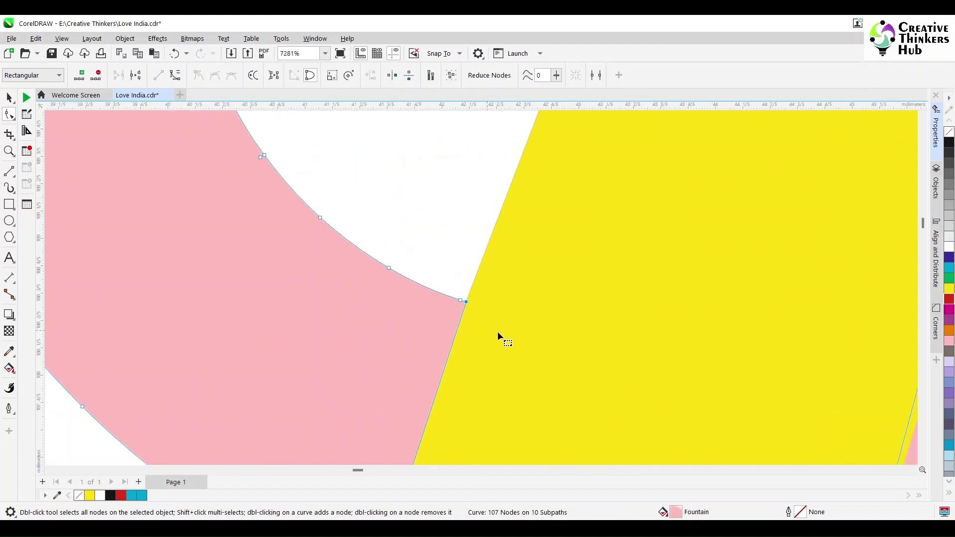
scroll(771, 311, up, 2)
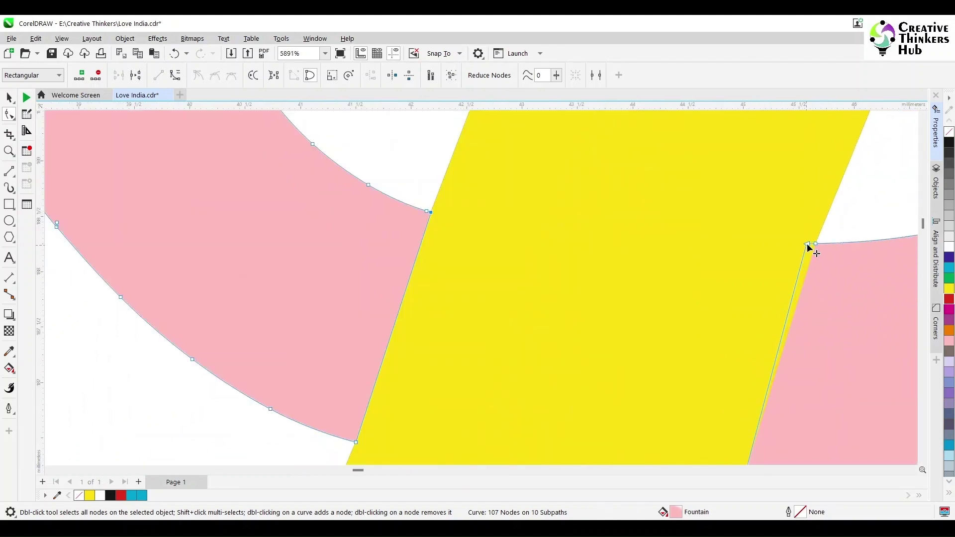
drag(808, 244, 812, 259)
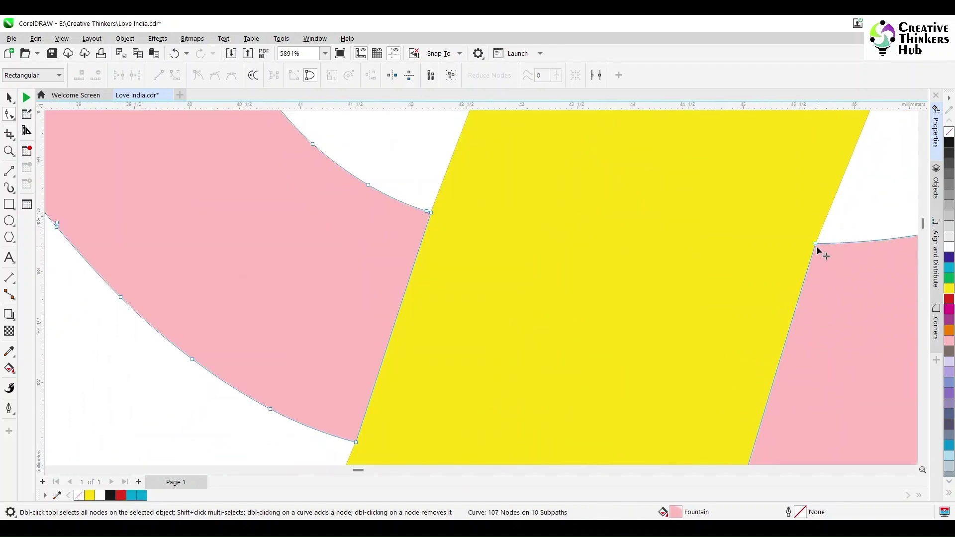
Delete the stray inner subpath running lengthwise through the "L"'s yellow main stroke
click(784, 271)
scroll(782, 276, down, 5)
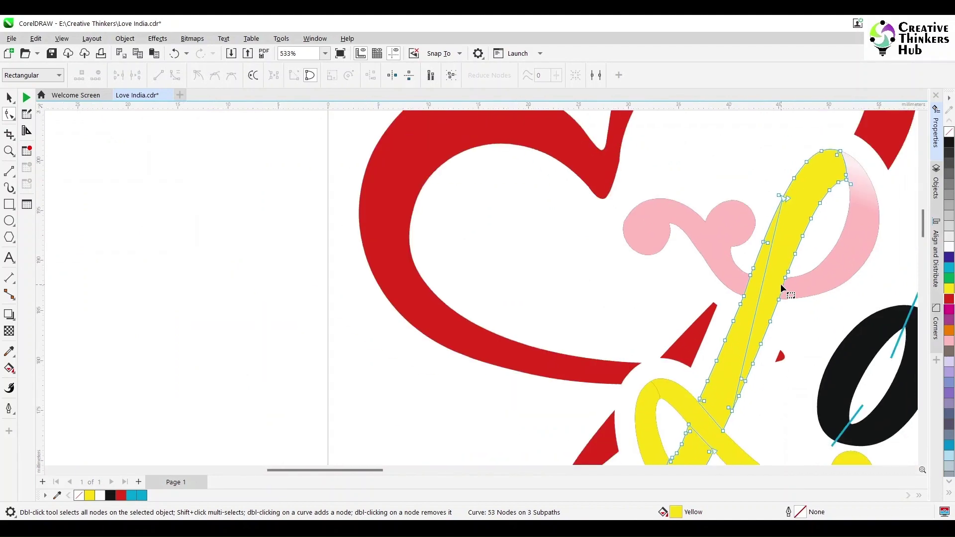
scroll(789, 144, up, 6)
click(924, 115)
scroll(749, 238, up, 10)
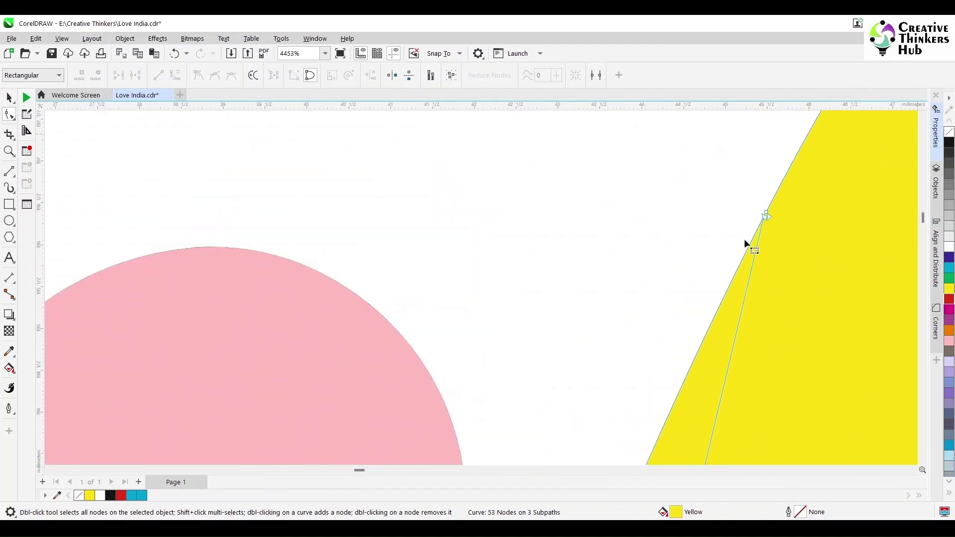
click(689, 156)
key(Delete)
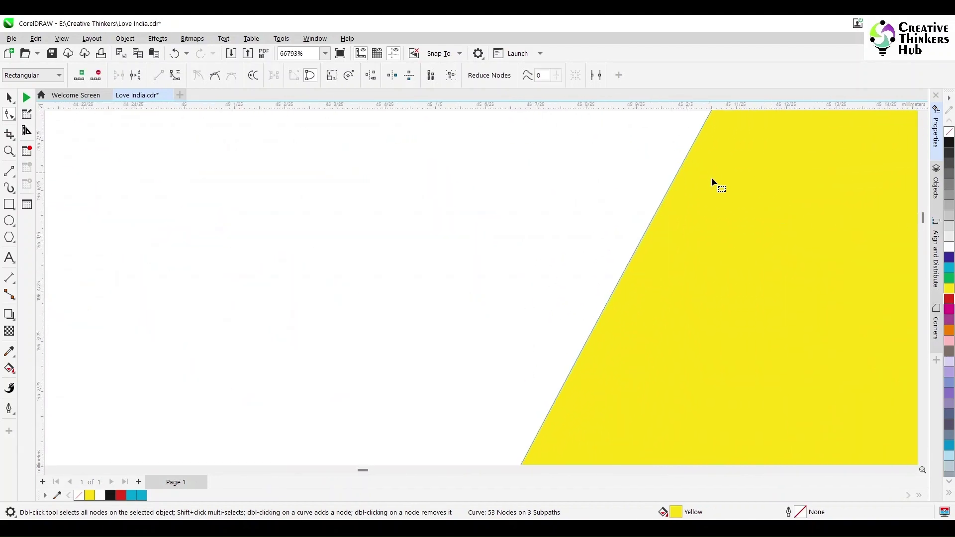
scroll(733, 335, down, 10)
scroll(717, 263, down, 3)
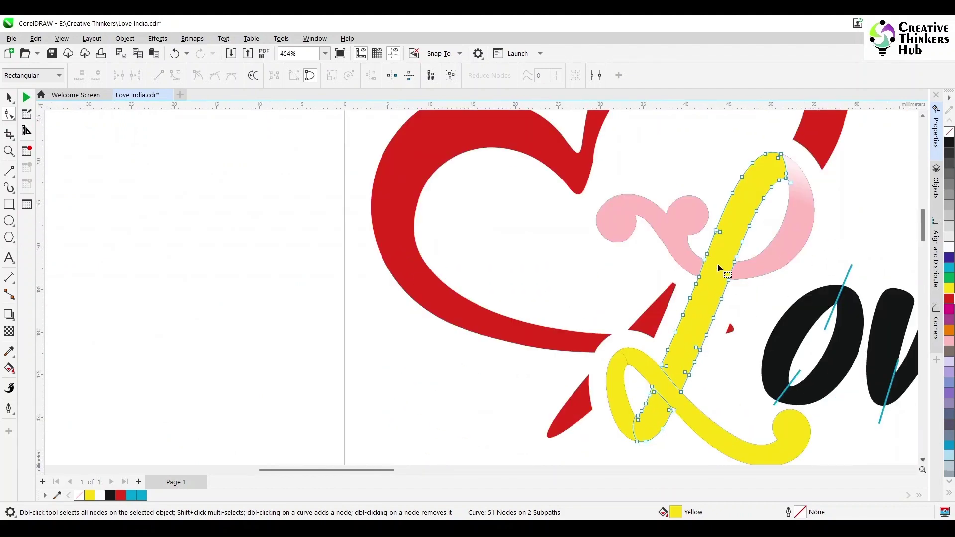
Recolor the "L"'s main stroke light pink and apply a fountain fill fading to white from its lower end to its top
scroll(717, 262, up, 2)
key(space)
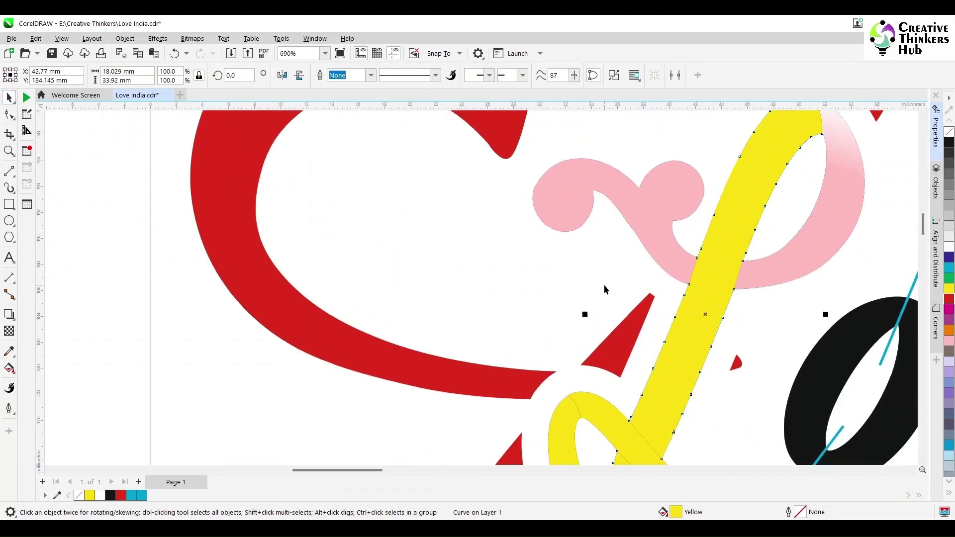
scroll(829, 245, down, 1)
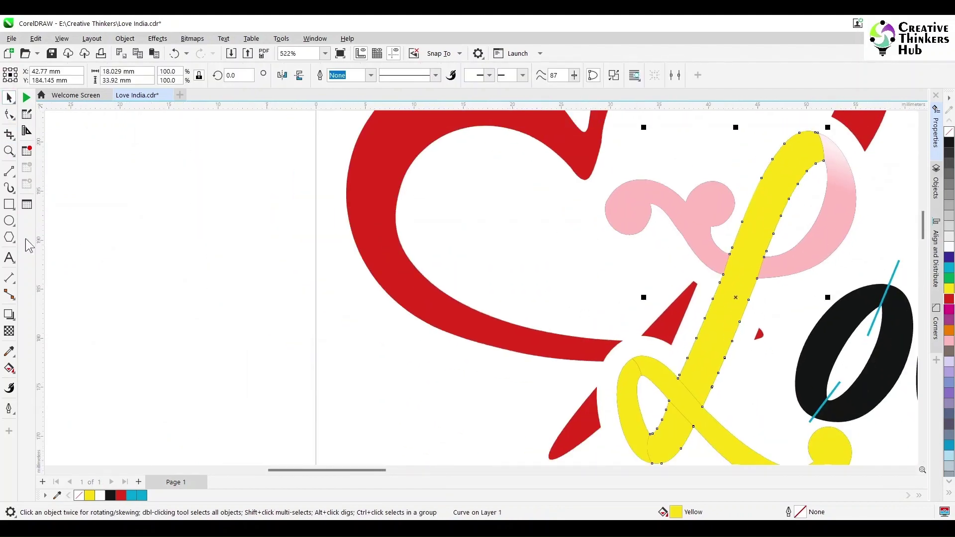
click(949, 342)
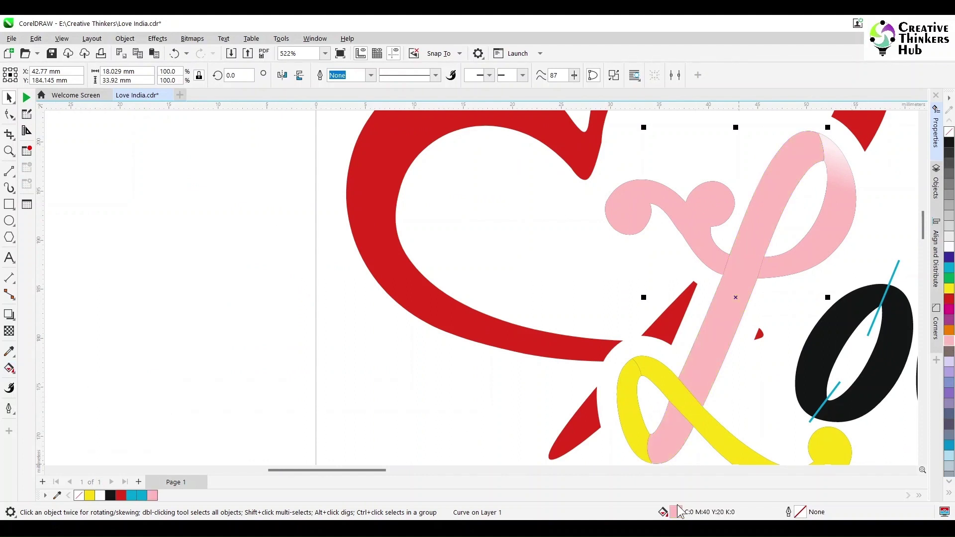
click(9, 368)
drag(650, 452, 816, 140)
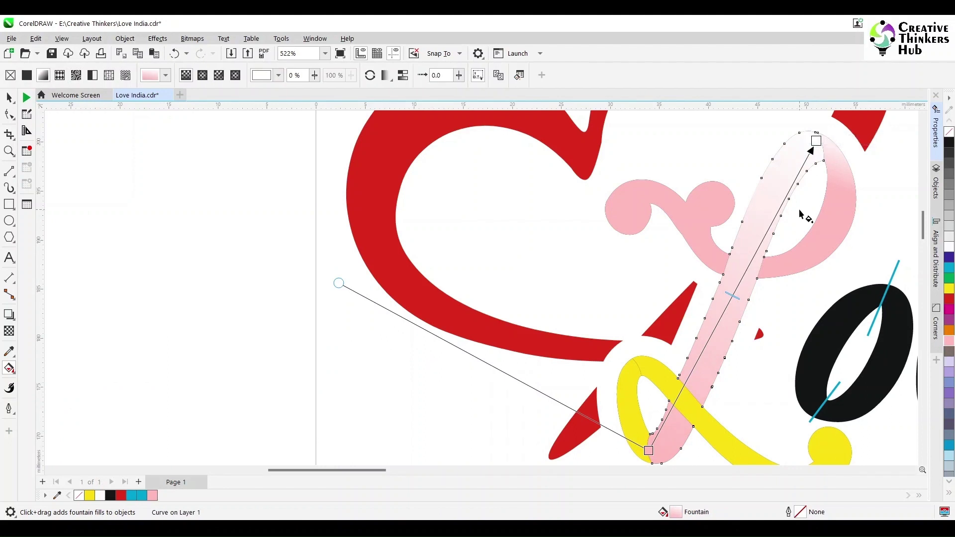
Reverse the "L" main stroke's fountain fill so white lies at the lower end, and add light pink color stops near both ends
drag(648, 449, 800, 133)
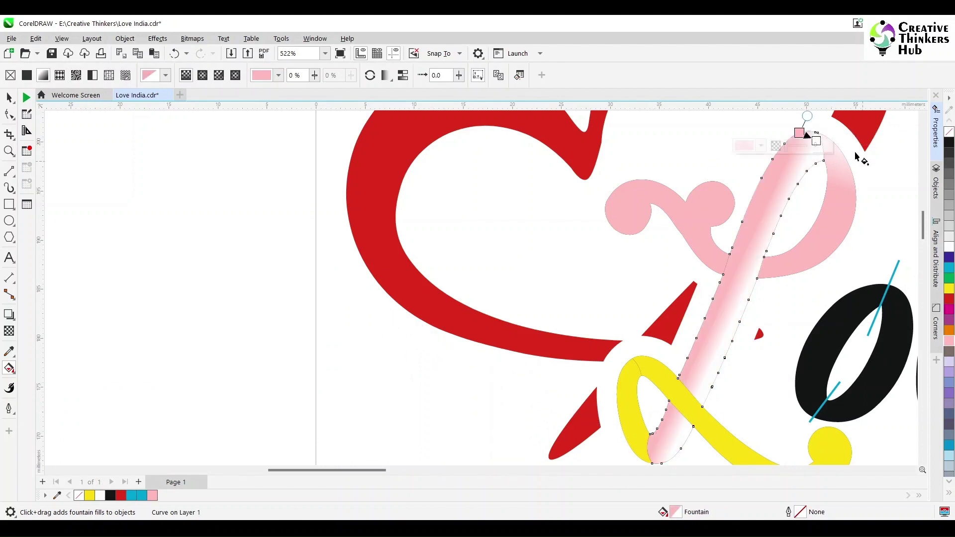
mouse_move(799, 132)
mouse_down()
mouse_move(725, 115)
mouse_move(652, 451)
mouse_up()
mouse_move(724, 115)
mouse_down()
mouse_move(803, 147)
mouse_move(815, 141)
mouse_up()
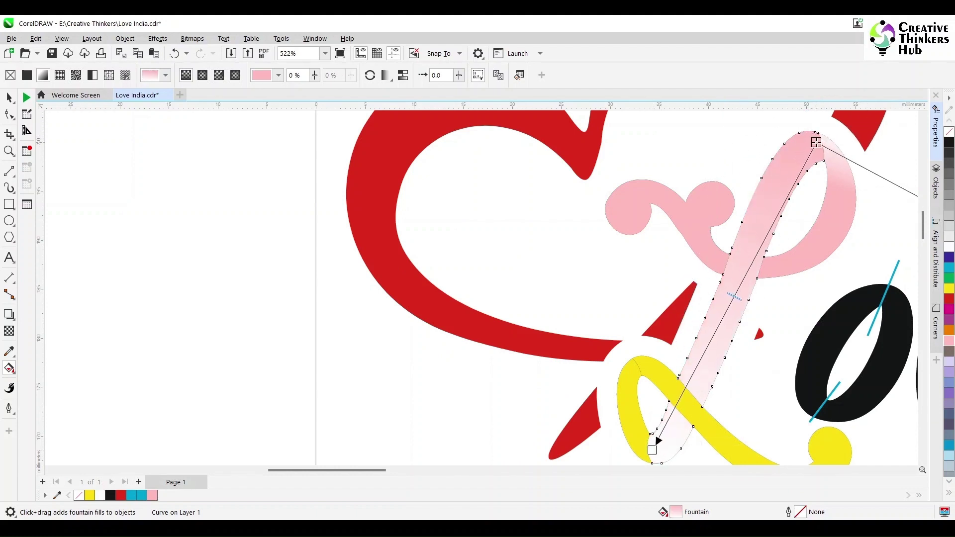
double_click(801, 166)
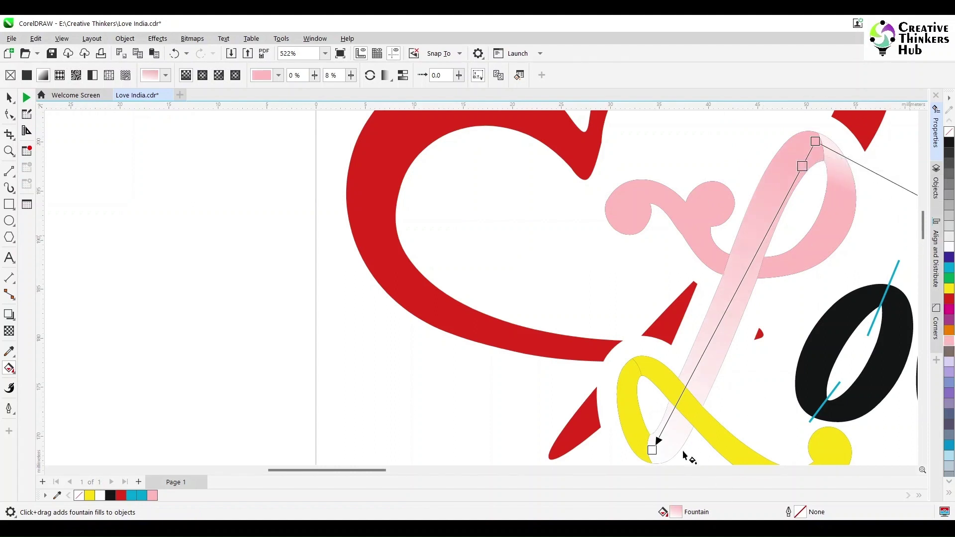
double_click(668, 422)
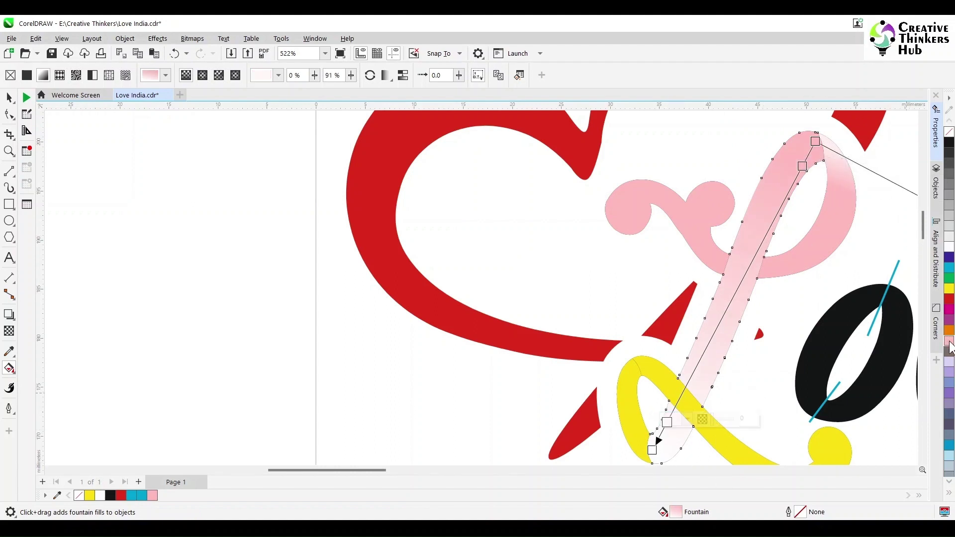
Darken the color stop at the top of the main stroke's fill by setting its black value to 20
click(816, 141)
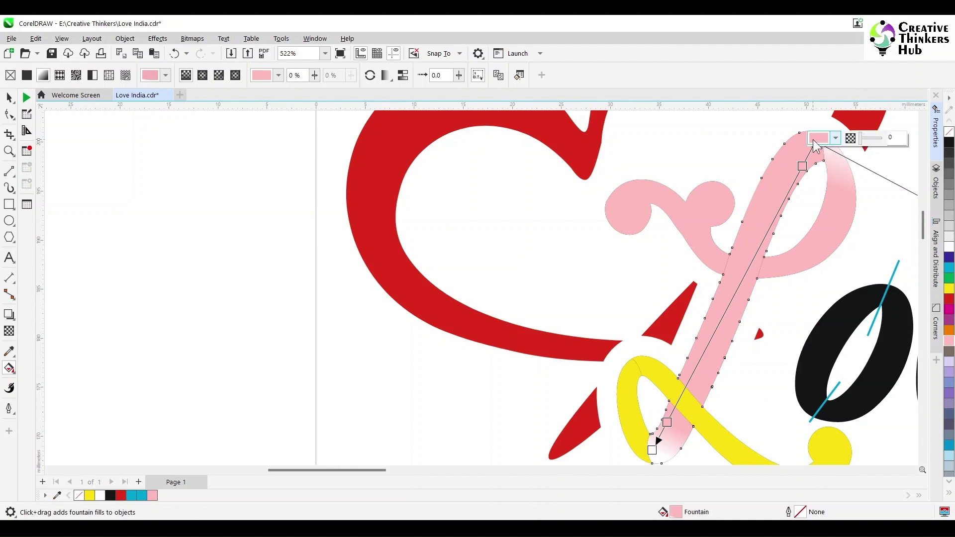
click(834, 139)
click(830, 162)
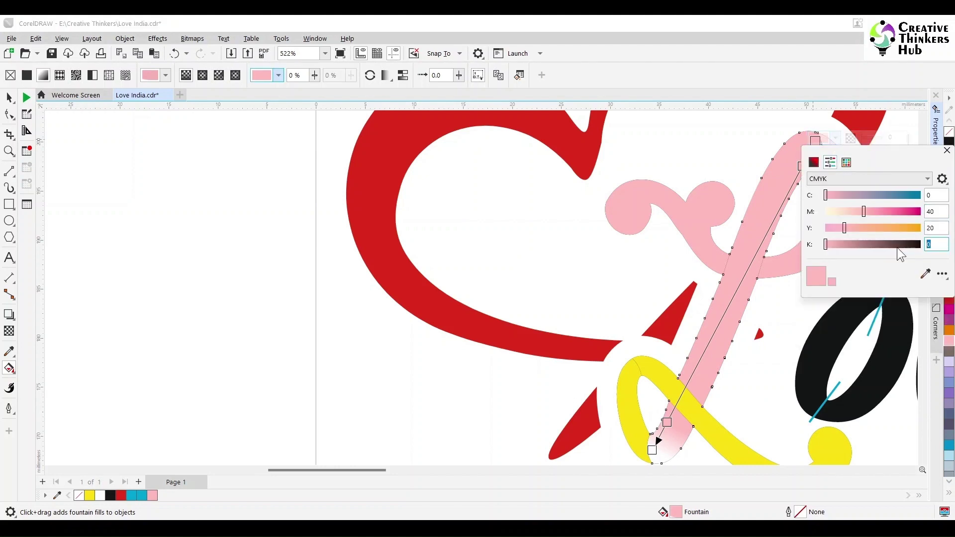
text(20)
key(Return)
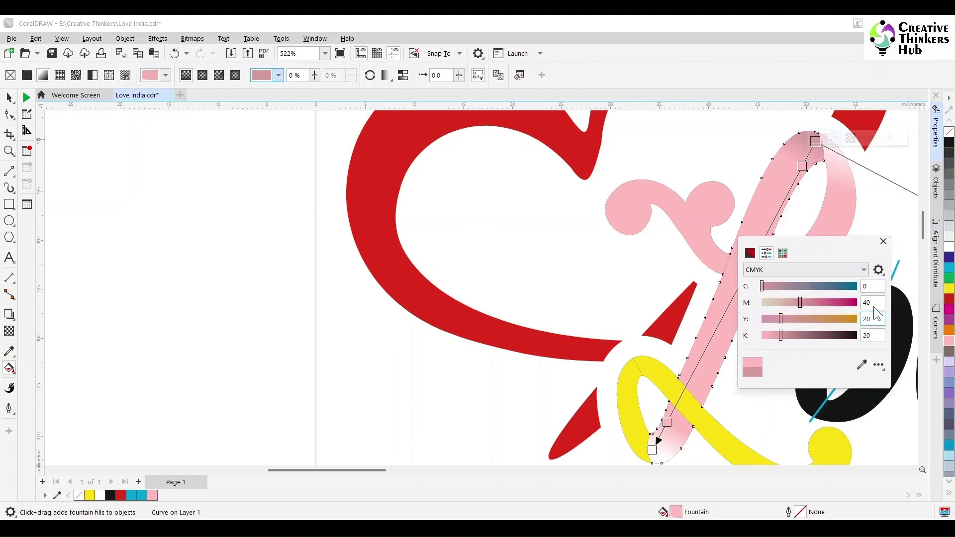
click(825, 170)
Set the positions of the main stroke fill's two inner color stops to 10% and 90%
double_click(677, 511)
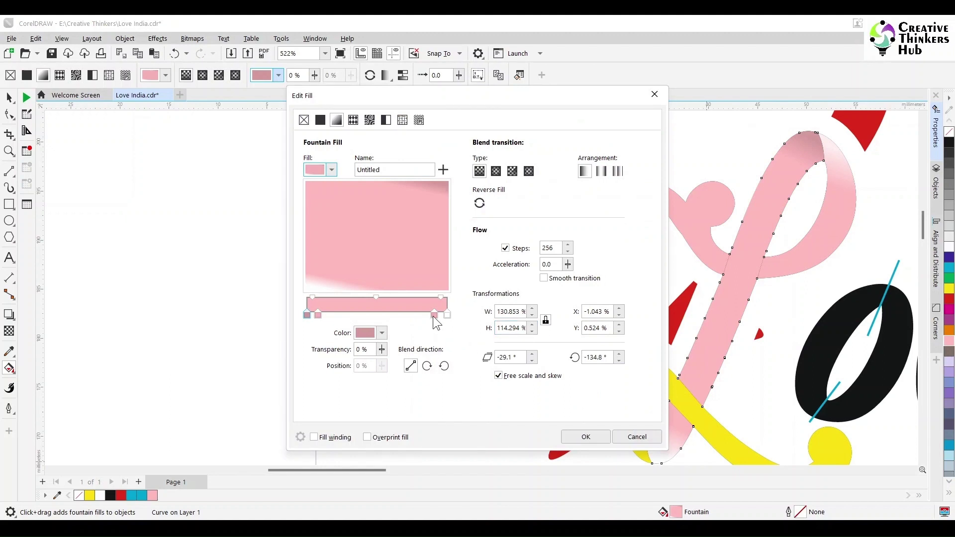
click(318, 314)
text(10)
key(Tab)
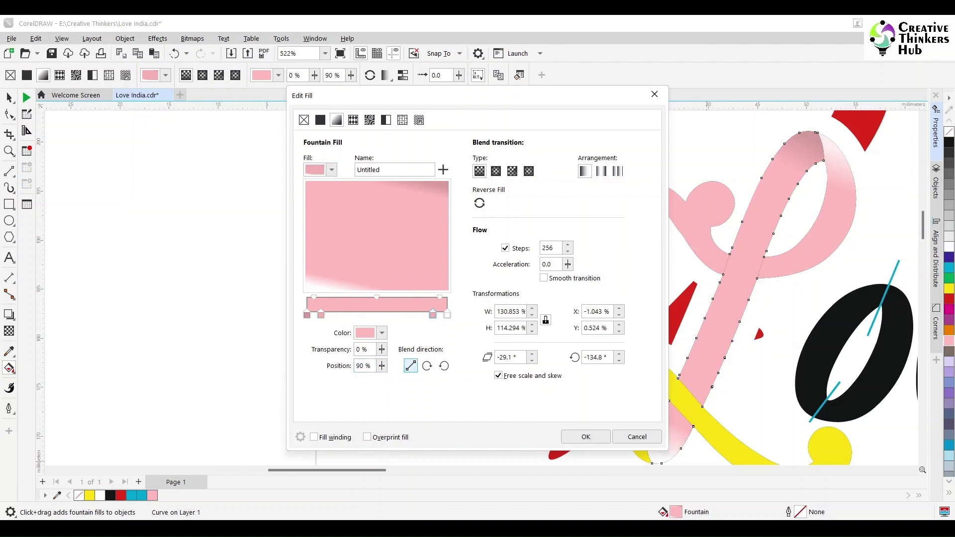
click(306, 314)
click(432, 314)
Change the fill's white end stop to a pale pink with magenta 10 and yellow 5, and apply the fill
click(446, 314)
click(381, 333)
text(10)
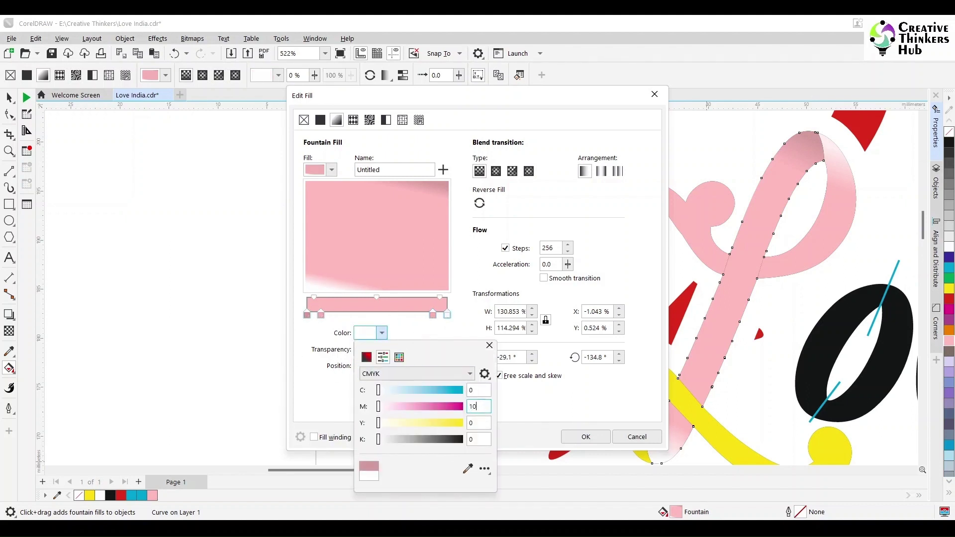
key(Tab)
text(5)
click(490, 345)
click(586, 436)
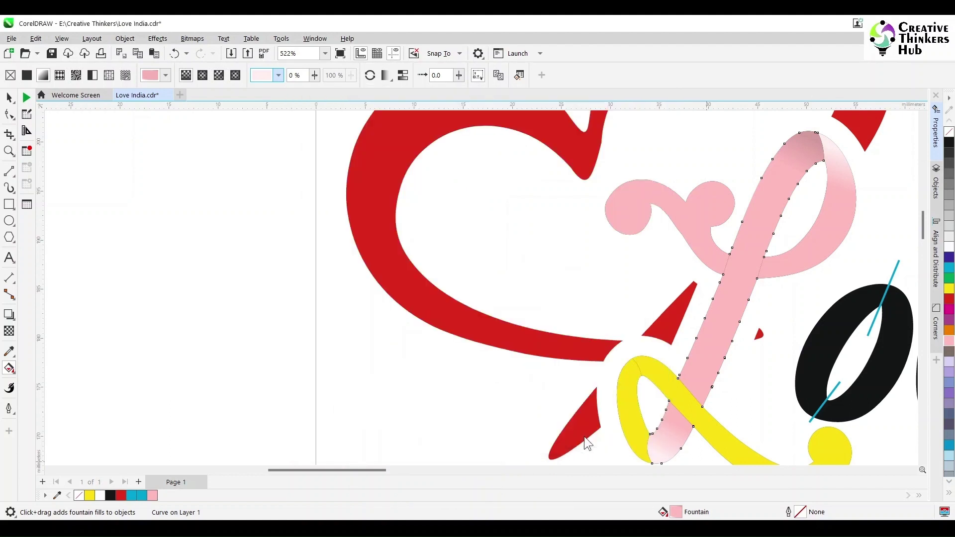
Recolor the "L"'s yellow lower-left loop piece light pink and apply a fountain fill fading to white from its lower end to its top
scroll(819, 358, down, 1)
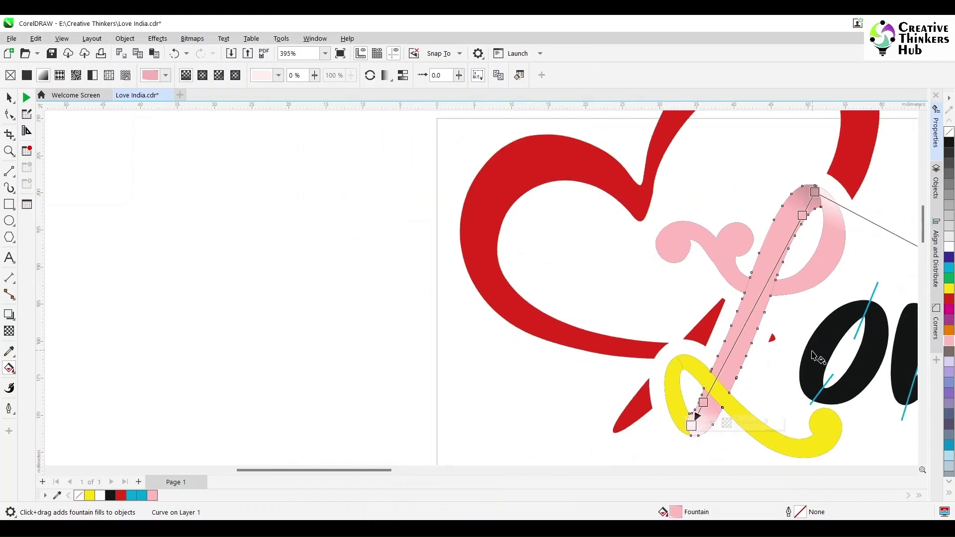
scroll(721, 376, up, 2)
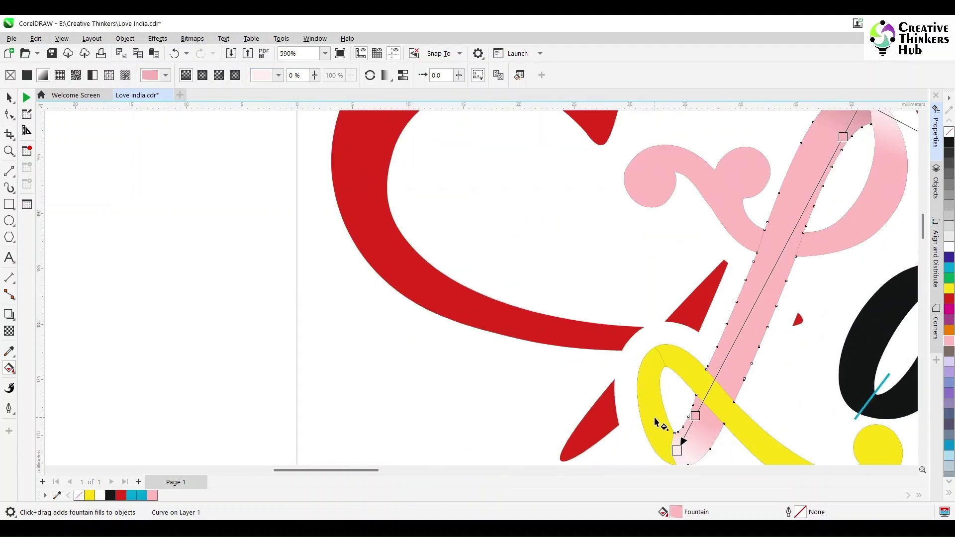
click(923, 116)
scroll(841, 255, down, 3)
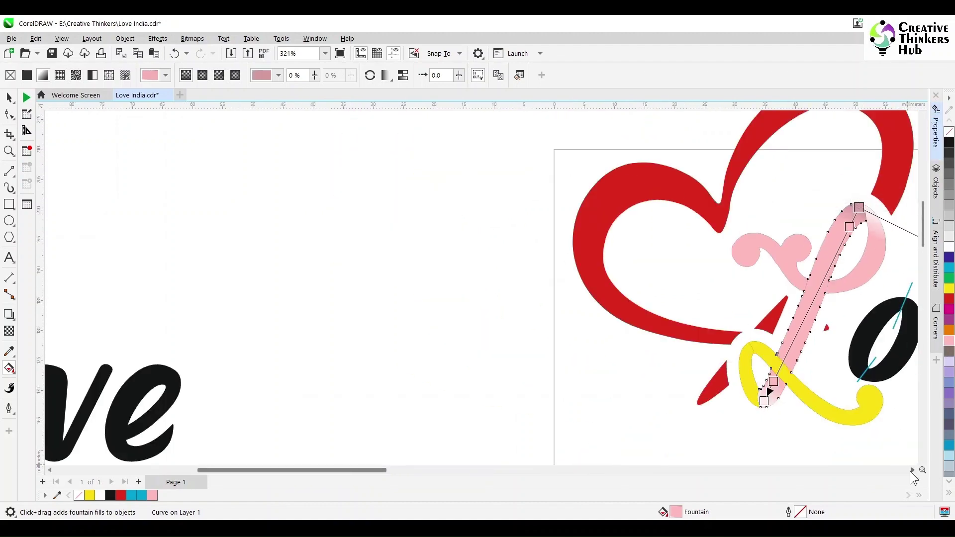
drag(791, 302, 650, 391)
click(685, 249)
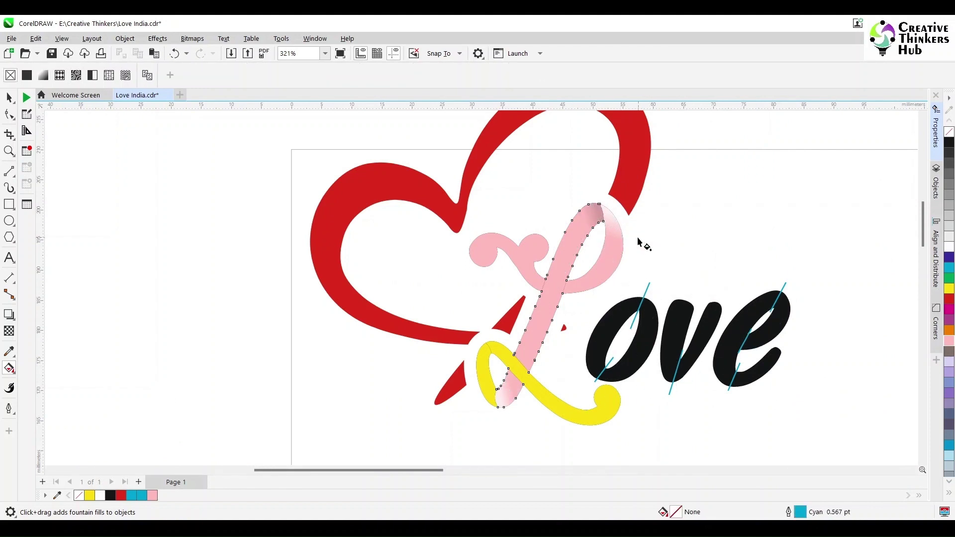
scroll(500, 376, up, 2)
scroll(495, 370, up, 2)
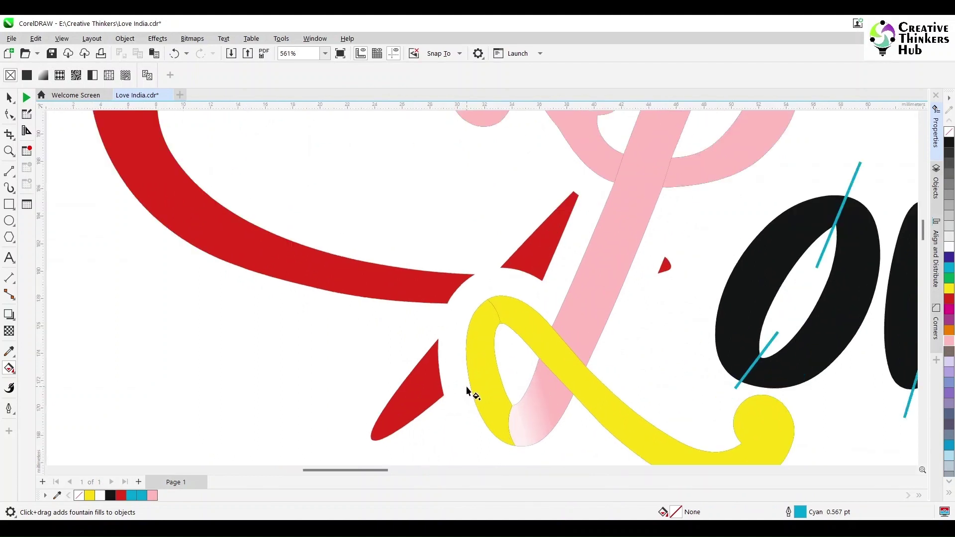
click(470, 388)
click(949, 340)
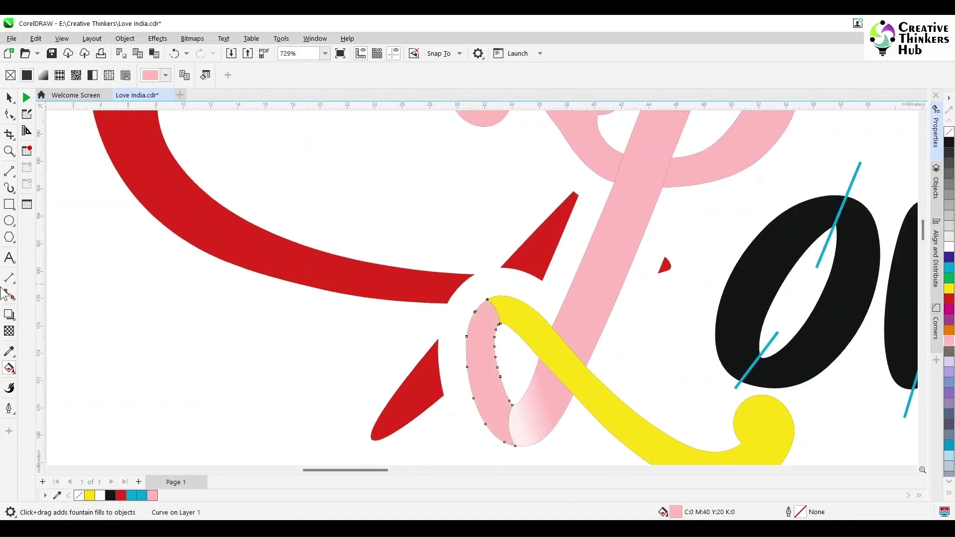
drag(505, 424, 490, 309)
drag(505, 423, 508, 427)
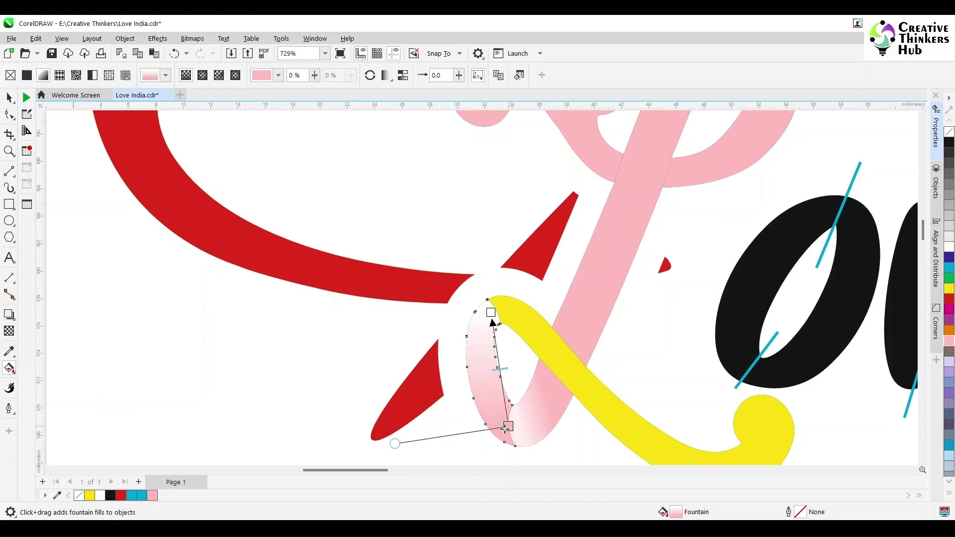
Add a light pink color stop at 20% to the loop piece's fountain fill
double_click(677, 512)
click(324, 310)
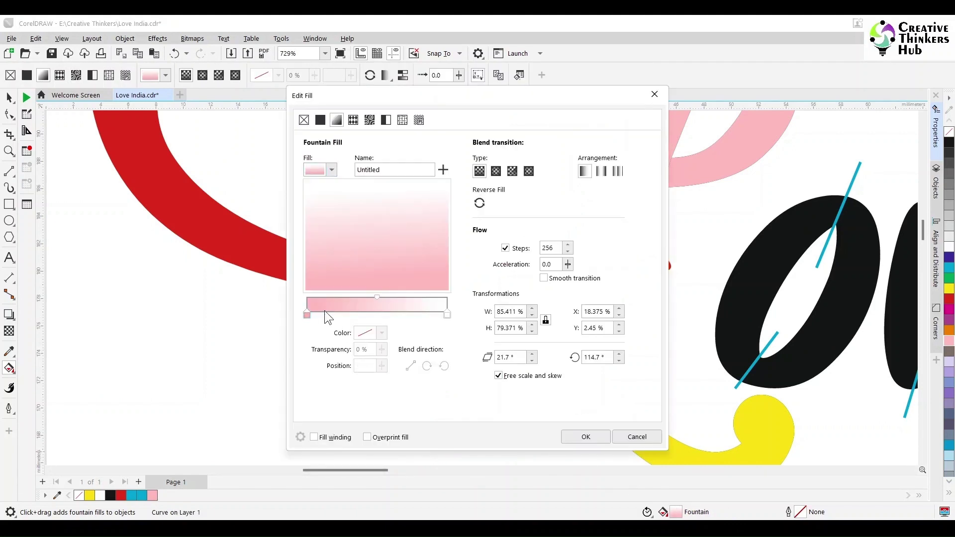
double_click(321, 311)
triple_click(355, 367)
text(20)
key(Tab)
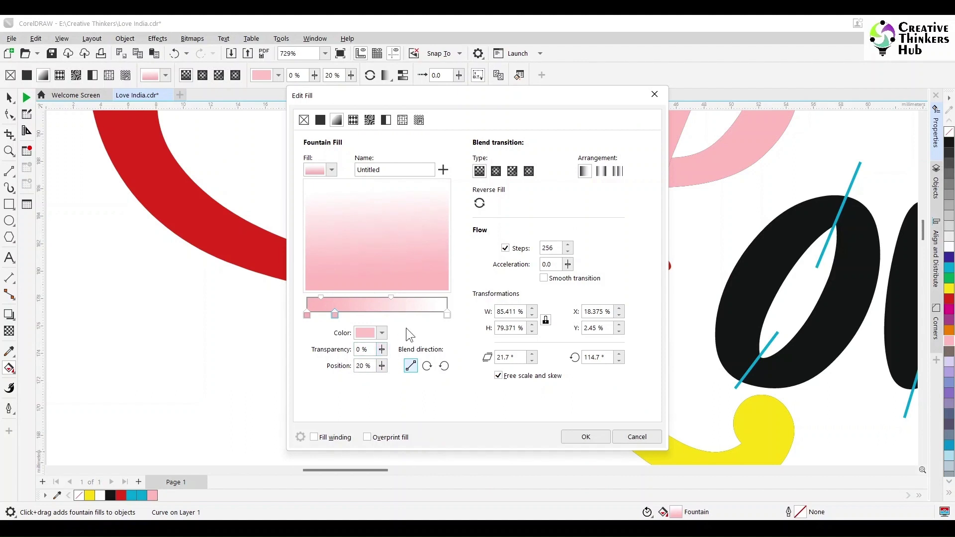
click(382, 333)
click(478, 254)
click(948, 341)
click(500, 131)
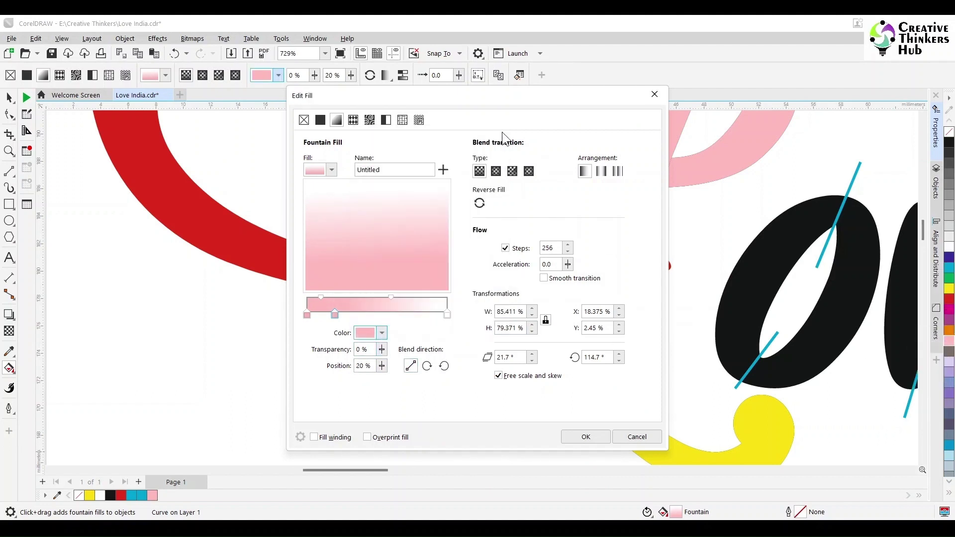
Add another light pink color stop at 80% to the loop piece's fountain fill
double_click(426, 311)
triple_click(363, 367)
text(80)
key(Tab)
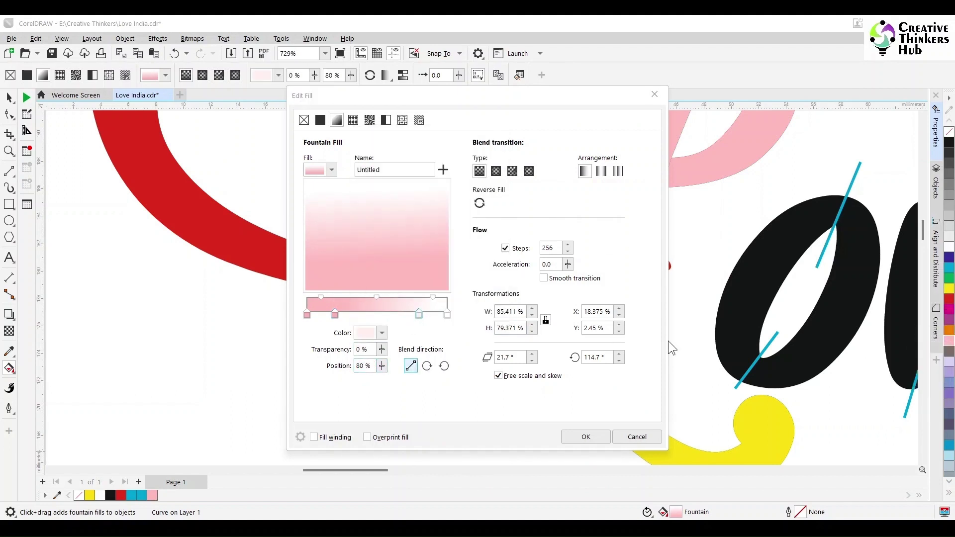
click(382, 333)
click(478, 253)
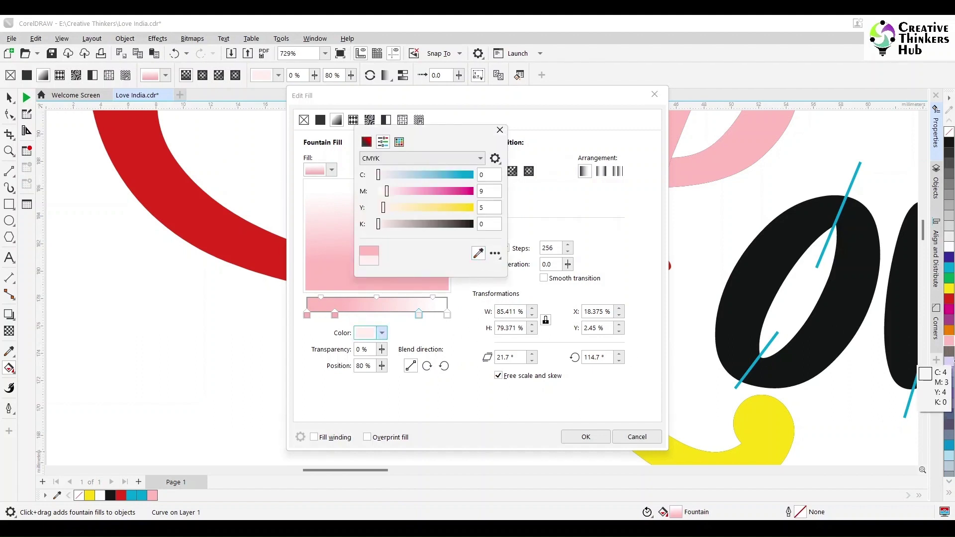
click(950, 341)
click(473, 380)
Change the loop fill's starting color stop to a pale pink with magenta 10 and yellow 5
click(334, 314)
click(382, 332)
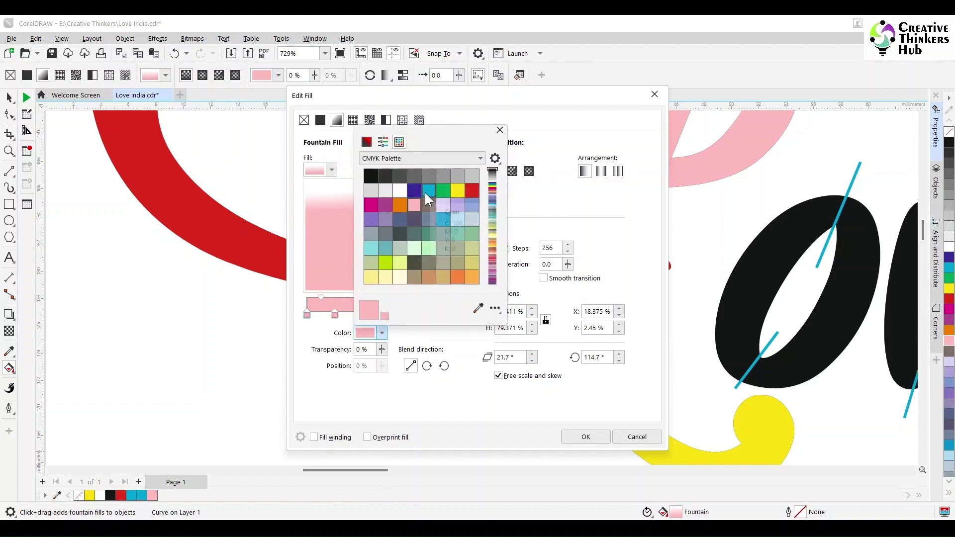
click(382, 143)
drag(492, 191, 461, 194)
text(10)
key(Tab)
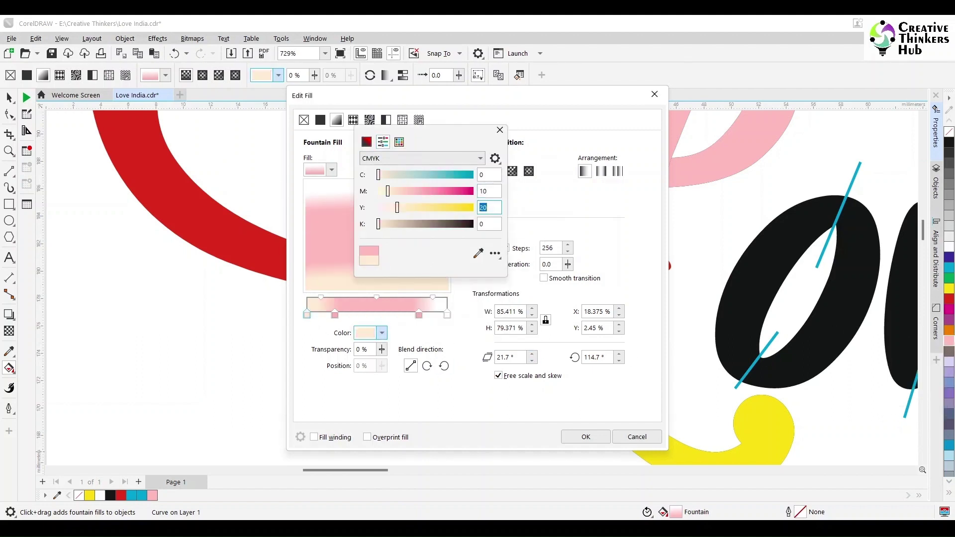
text(5)
key(Tab)
click(499, 130)
Change the loop fill's white end stop to light pink with black 20, and apply the fill
click(446, 315)
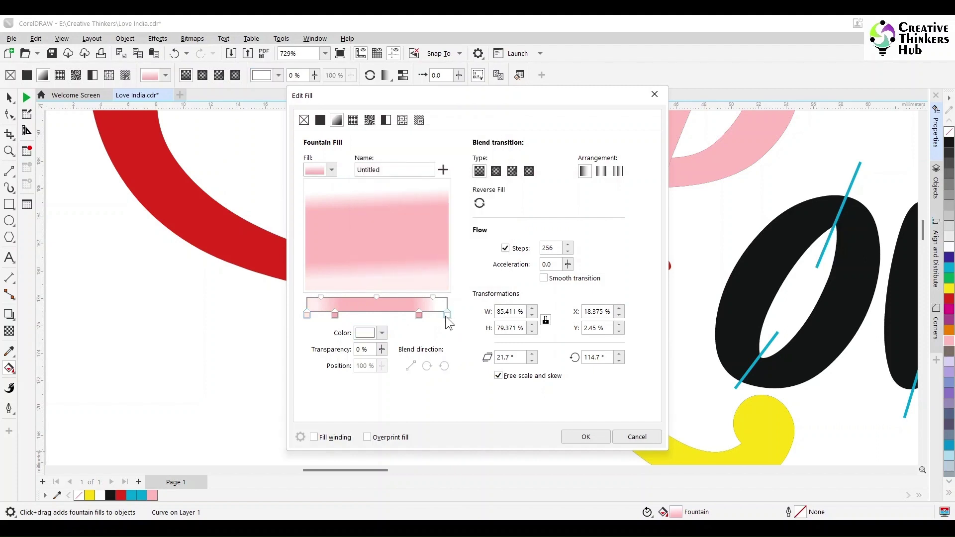
click(382, 334)
click(392, 369)
click(388, 392)
click(470, 468)
click(948, 341)
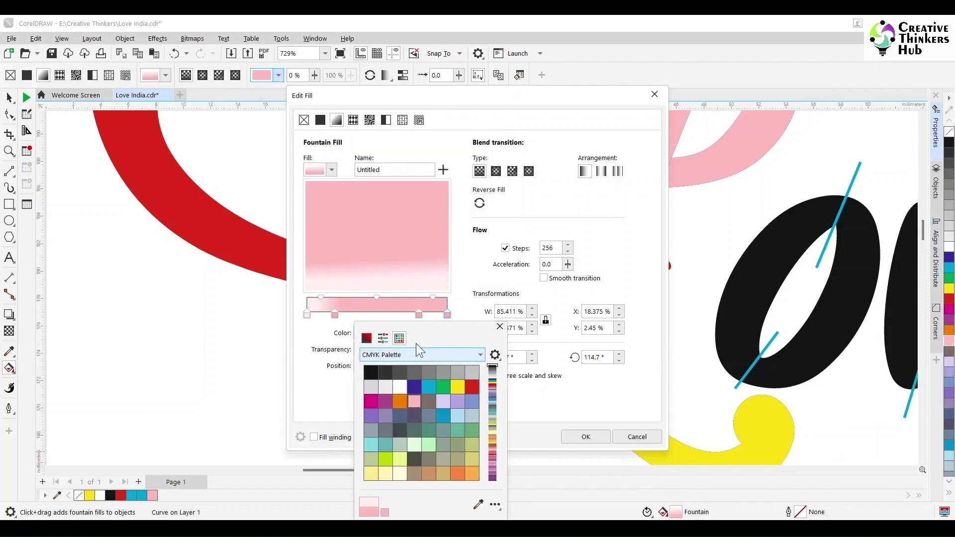
drag(416, 343, 627, 252)
click(595, 247)
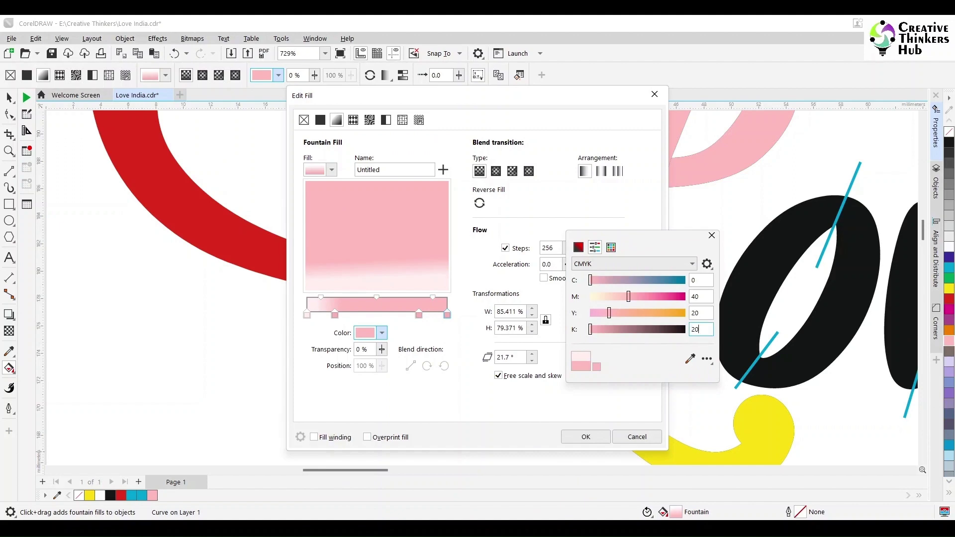
key(Return)
click(586, 437)
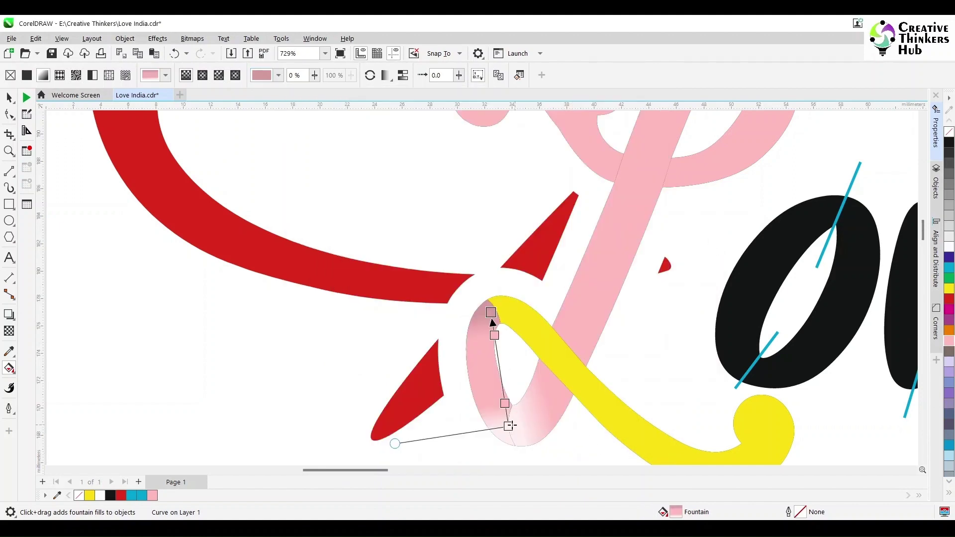
Try to turn the loop piece's fountain fill around by setting its rotation to 180°
key(F11)
drag(537, 100, 833, 72)
drag(901, 326, 879, 327)
text(180)
key(Return)
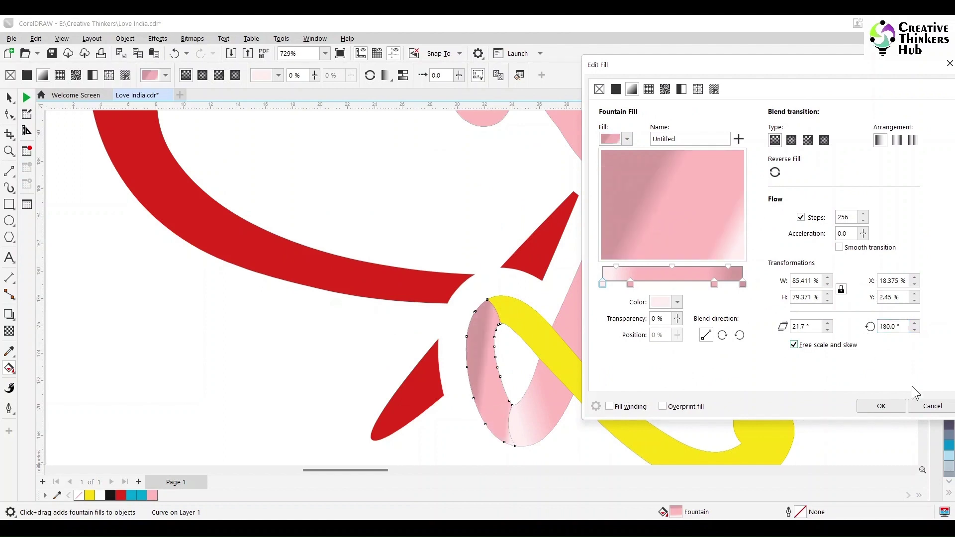
click(881, 406)
Realign the loop's fountain fill so the dark pink end sits at its bottom and the pale end at its top, adjusting the skew
drag(491, 312, 509, 436)
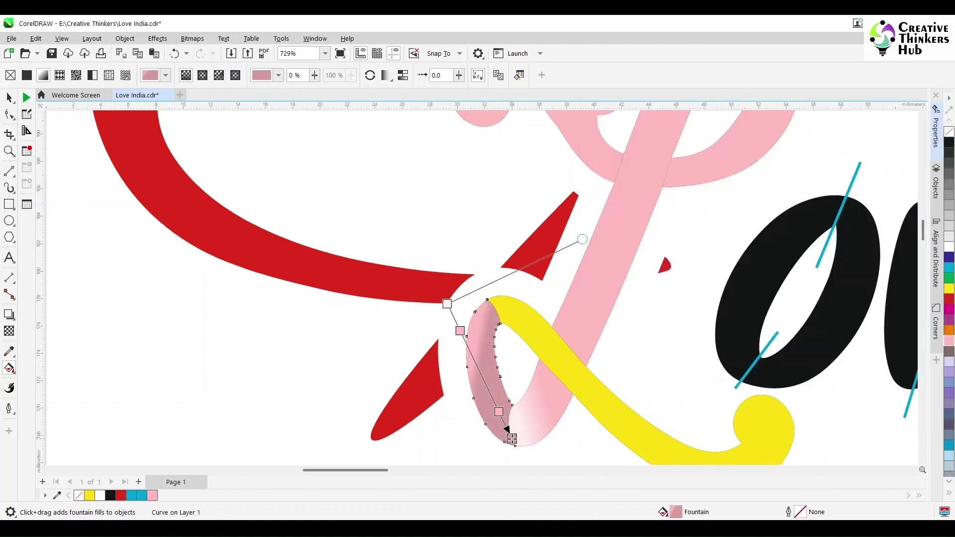
drag(446, 304, 492, 316)
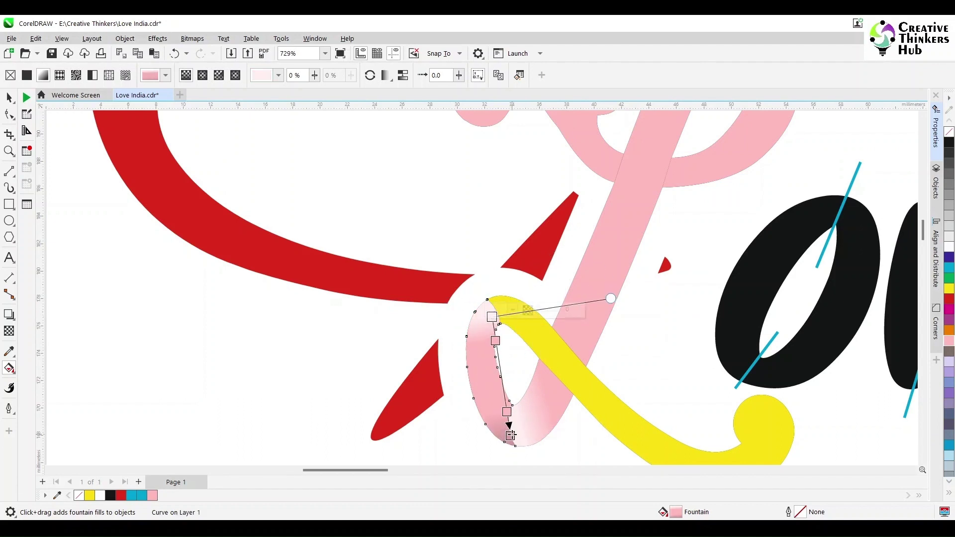
drag(612, 297, 587, 317)
click(511, 435)
drag(512, 437, 517, 435)
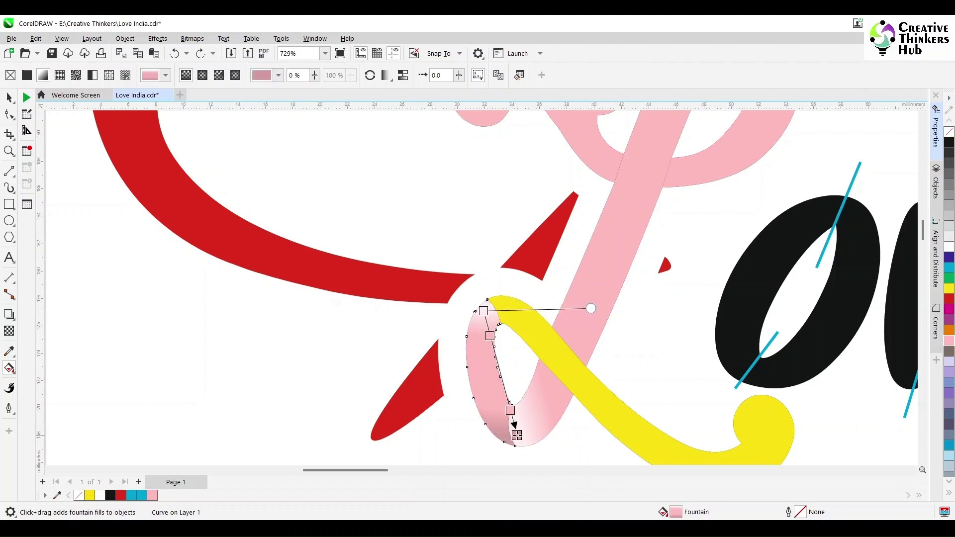
drag(589, 310, 582, 264)
scroll(272, 293, up, 2)
key(space)
click(258, 350)
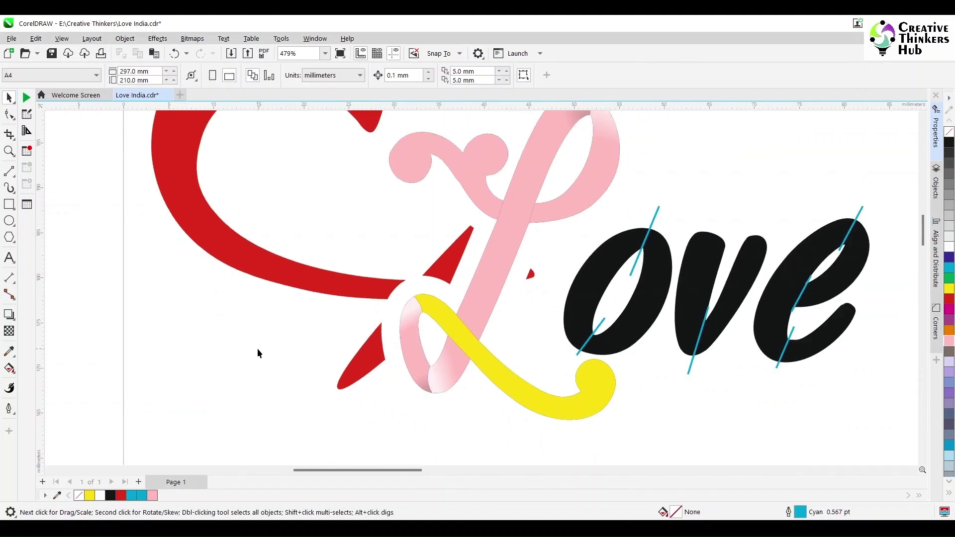
scroll(478, 404, up, 1)
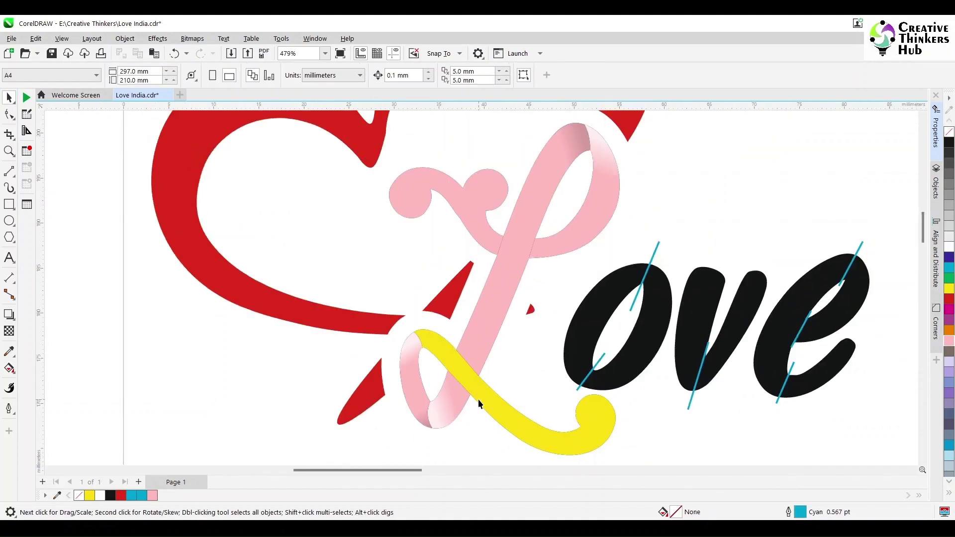
Reshape the dark lower end of the loop piece so its edge bulges outward over the stem's pale end
click(423, 413)
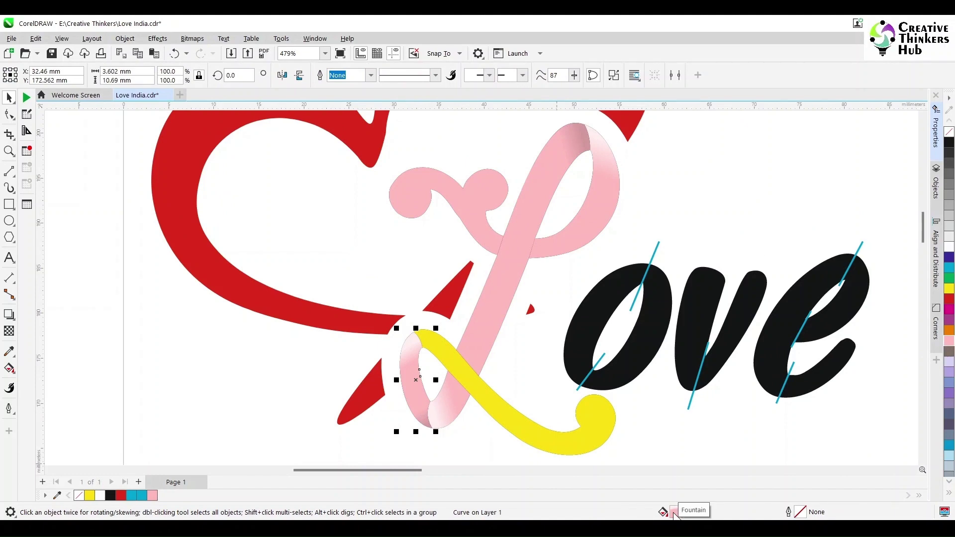
scroll(461, 425, up, 2)
click(411, 399)
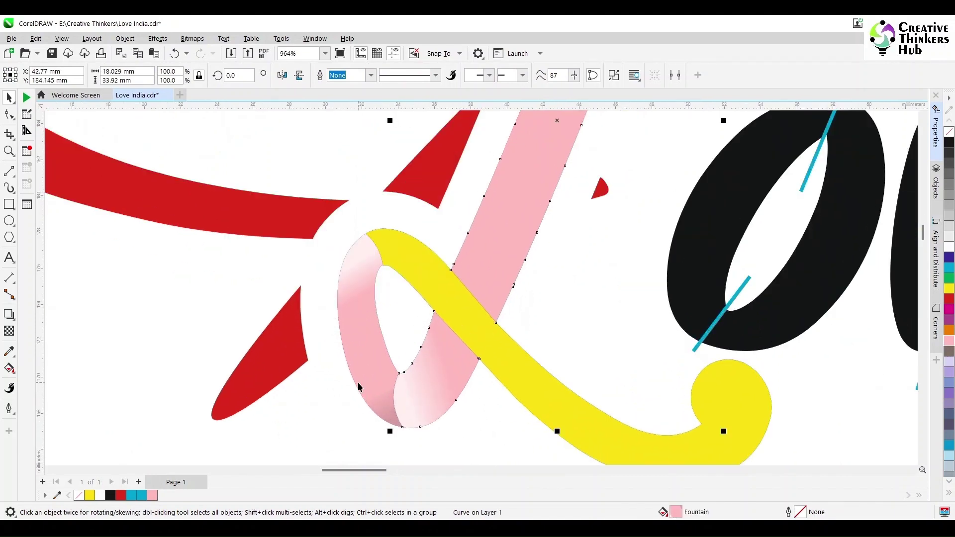
scroll(416, 401, up, 2)
key(F10)
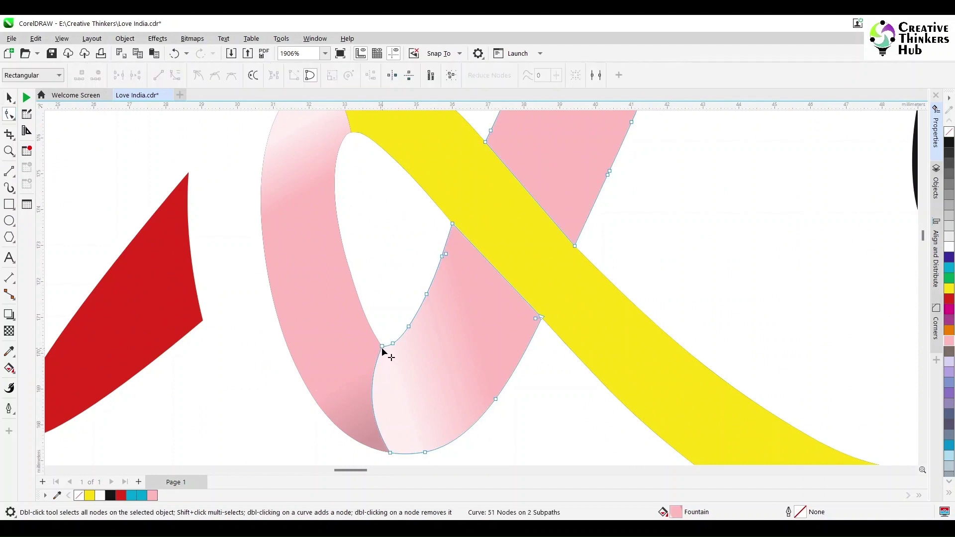
drag(368, 386, 398, 429)
click(373, 368)
click(382, 346)
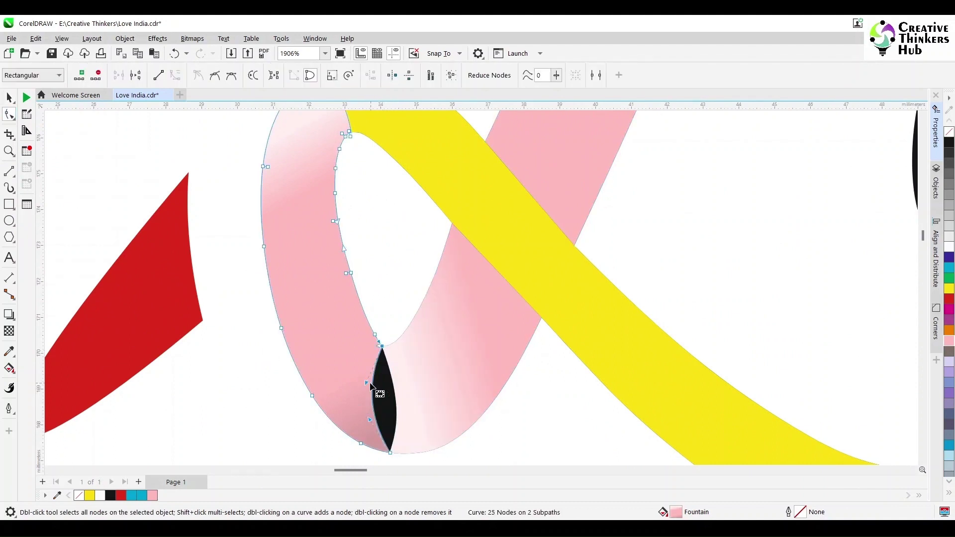
drag(367, 383, 400, 390)
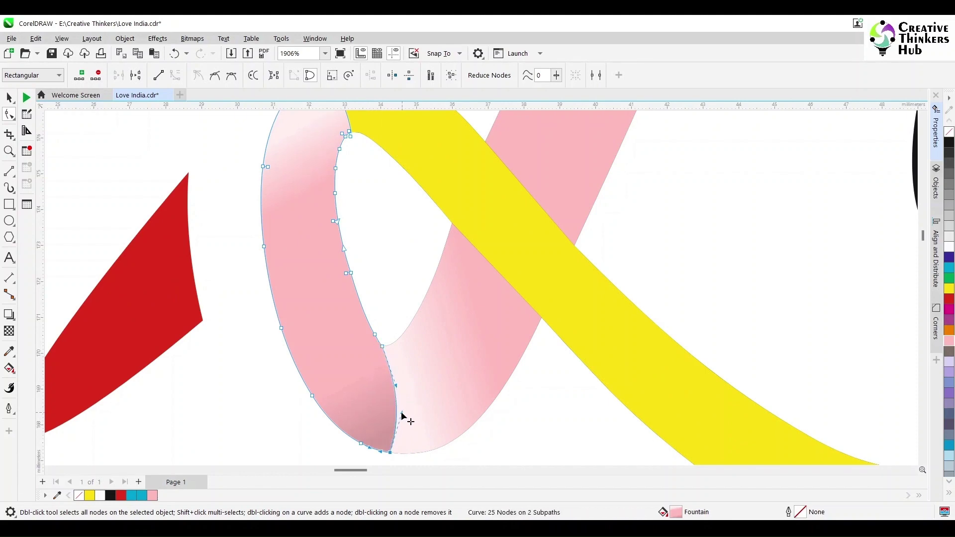
scroll(400, 416, up, 2)
scroll(419, 377, down, 3)
click(9, 97)
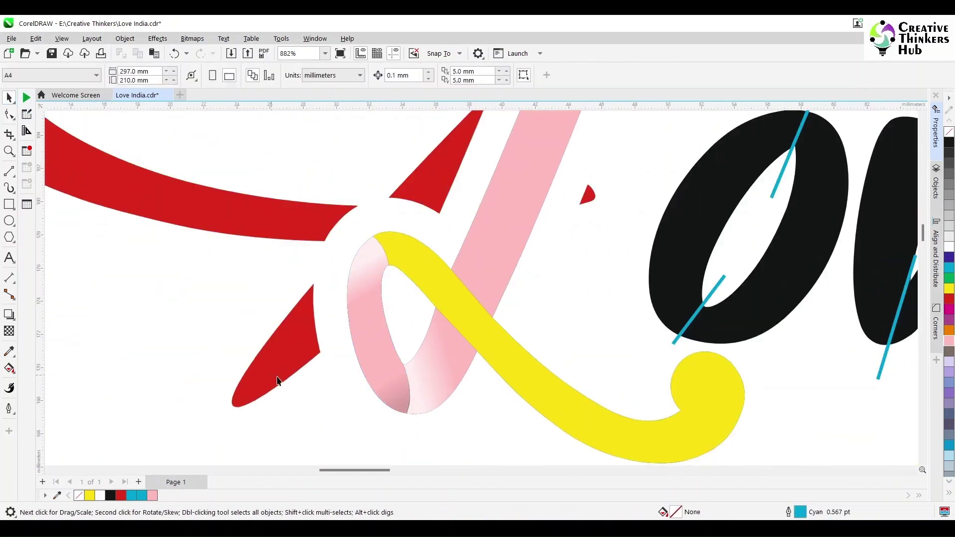
Remove the loop piece's bottom corner node and curve its dark end edge back from the stem's pale end
click(392, 407)
scroll(391, 400, up, 4)
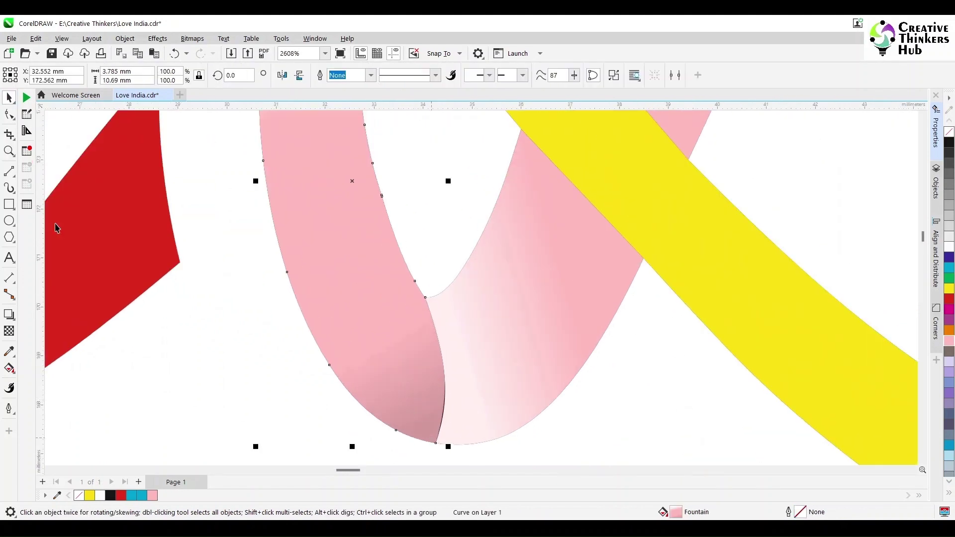
key(F10)
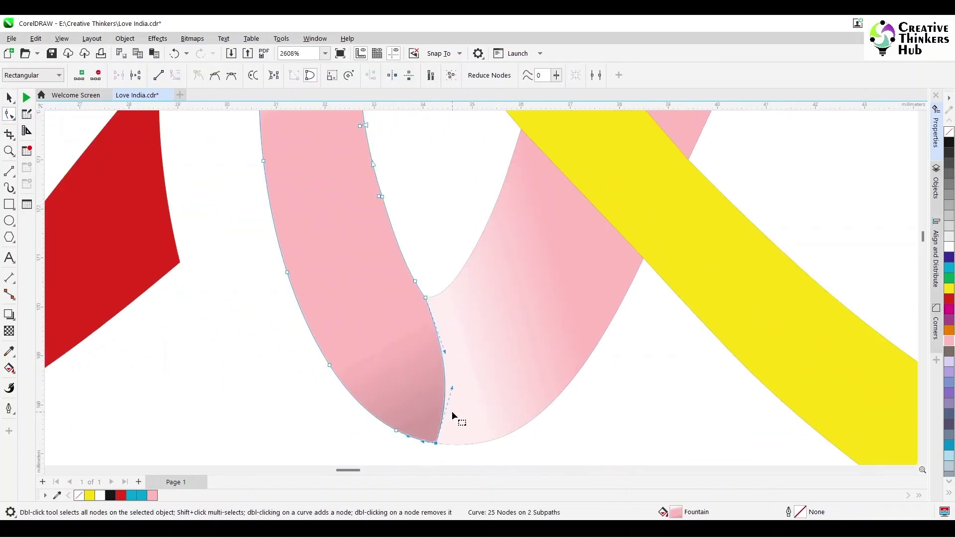
click(394, 430)
scroll(597, 442, down, 1)
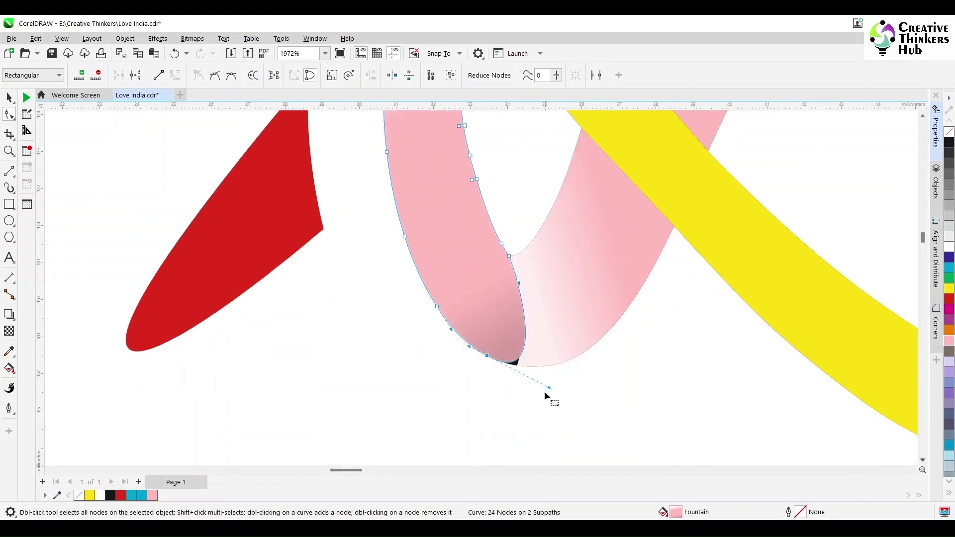
drag(550, 389, 533, 306)
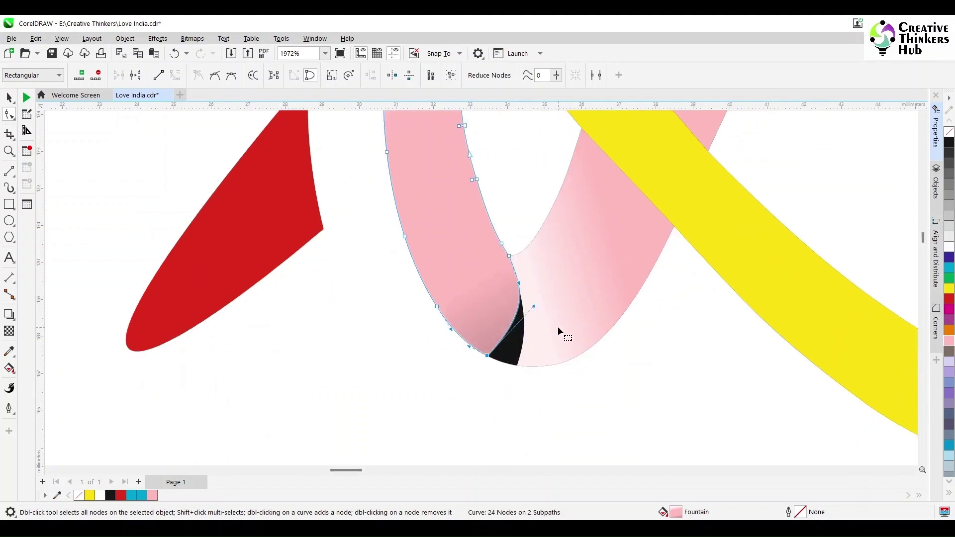
scroll(557, 327, up, 1)
key(ctrl+z)
scroll(646, 440, down, 1)
click(524, 396)
drag(568, 348, 554, 359)
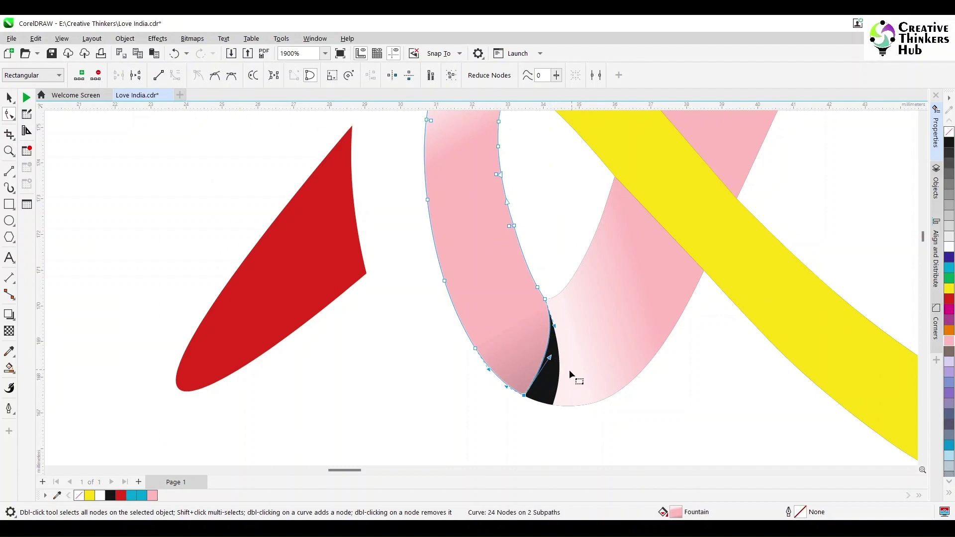
Fill the gap between the loop and the stem's pale end with a new shape and weld it into the stem piece
click(9, 367)
click(542, 383)
click(9, 98)
shift+click(597, 348)
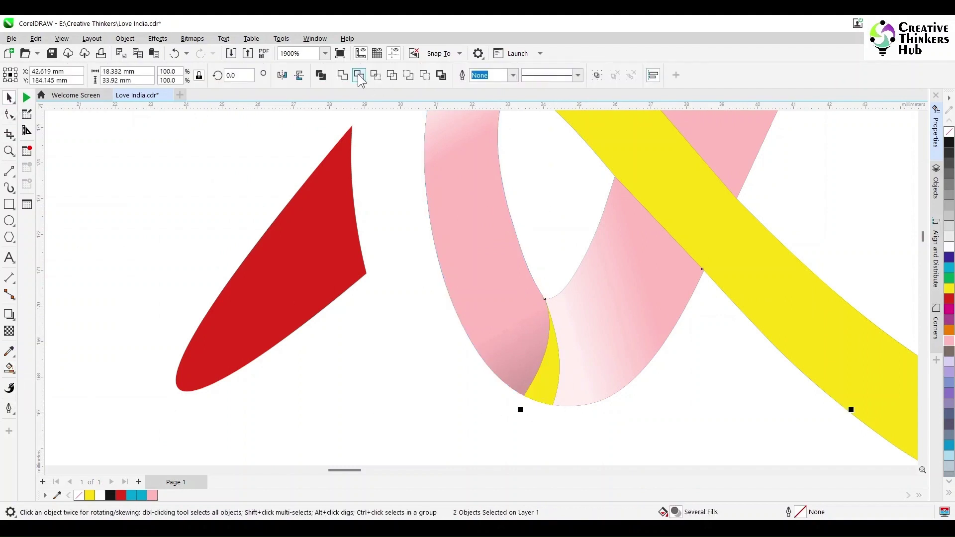
click(358, 75)
scroll(655, 297, down, 3)
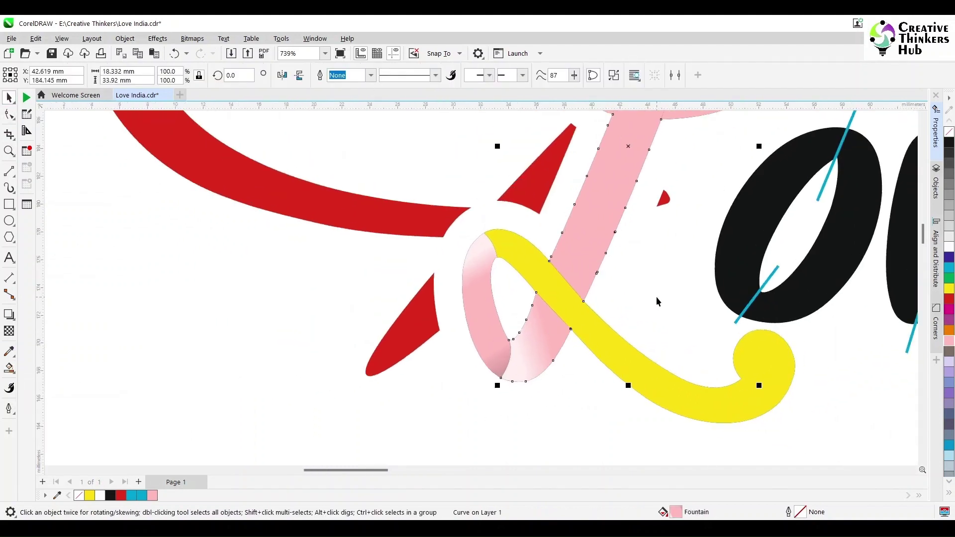
scroll(656, 296, up, 1)
click(655, 297)
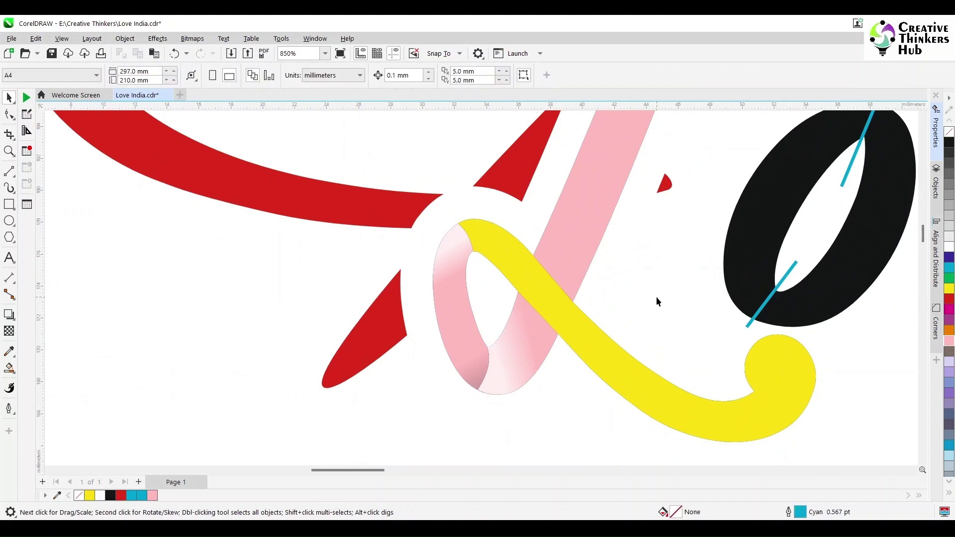
Recolor the L's yellow tail pink and give it a fountain fill running from the loop to the curled end
click(484, 245)
click(949, 340)
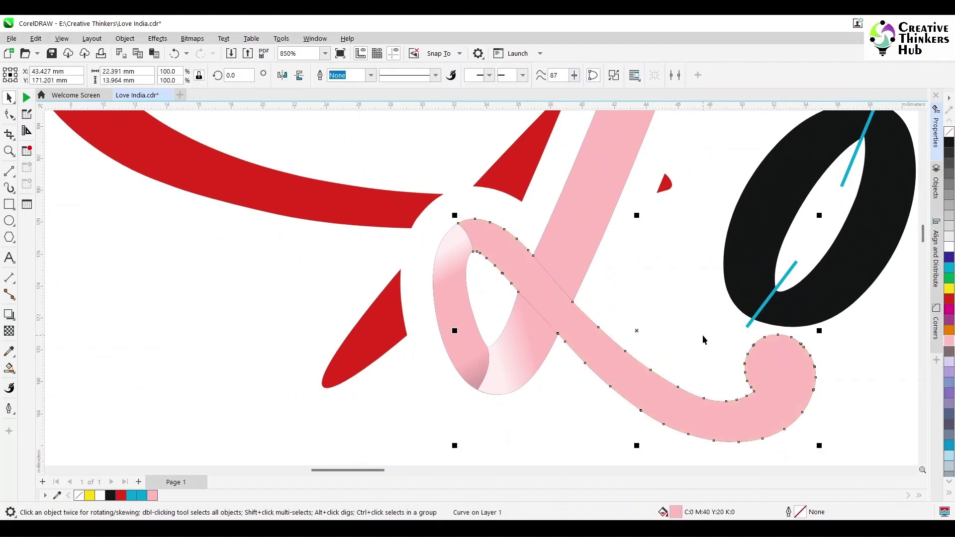
click(9, 368)
click(55, 367)
drag(477, 230, 787, 371)
Change the tail fill's end color stop to magenta 60, yellow 30 and black 20
key(F11)
drag(554, 97, 395, 100)
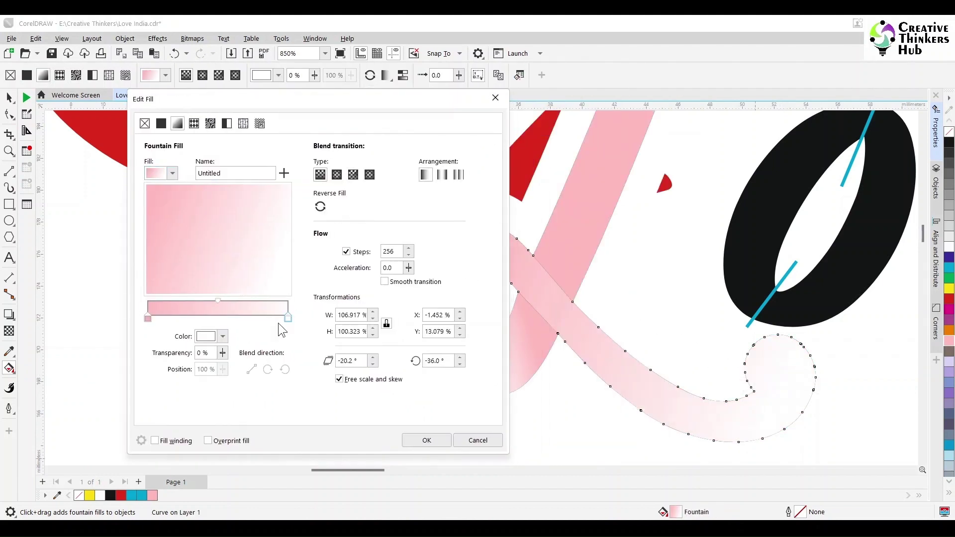
click(223, 336)
click(225, 339)
click(224, 339)
double_click(325, 420)
text(20)
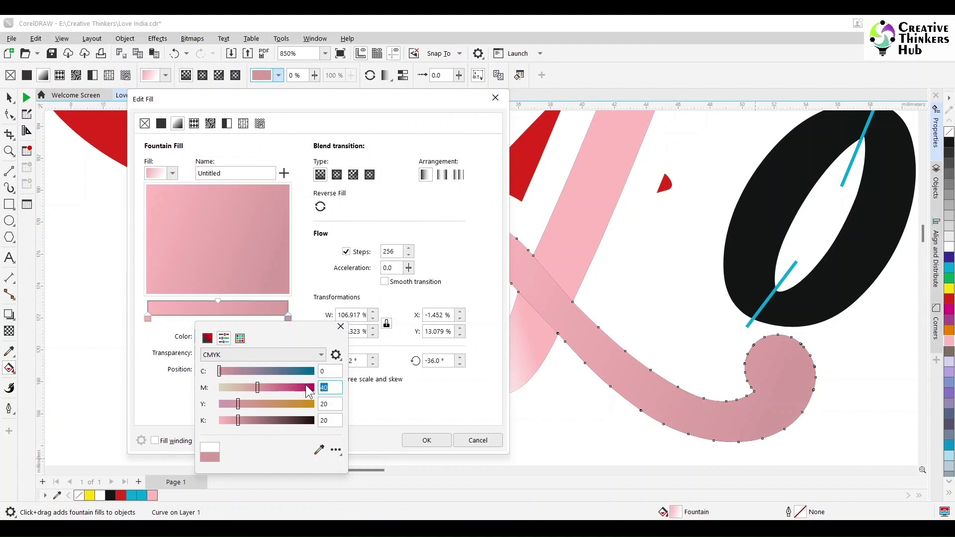
text(60)
key(Tab)
text(30)
Add a plain pink color stop at 75% in the tail's fountain fill and apply the fill
click(262, 318)
double_click(251, 314)
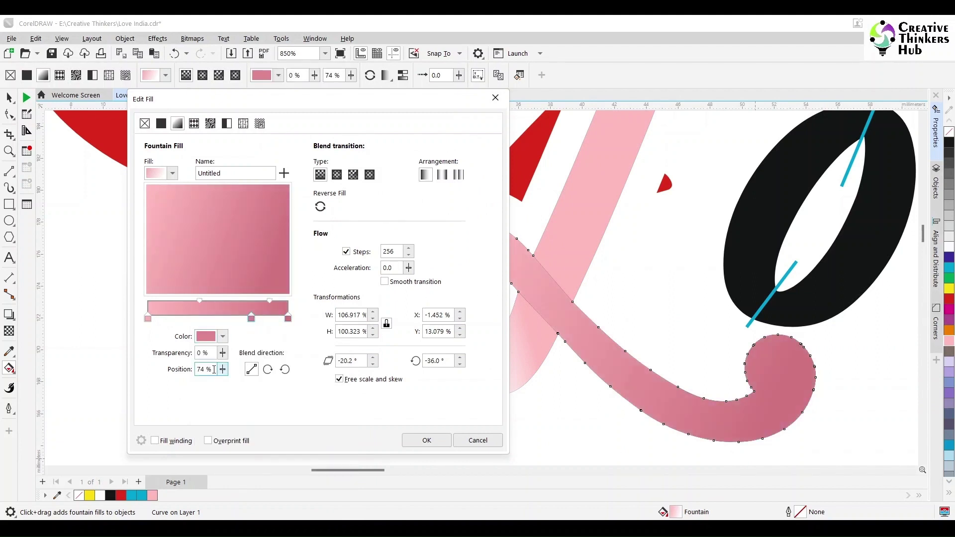
click(223, 336)
click(310, 471)
click(949, 341)
click(342, 327)
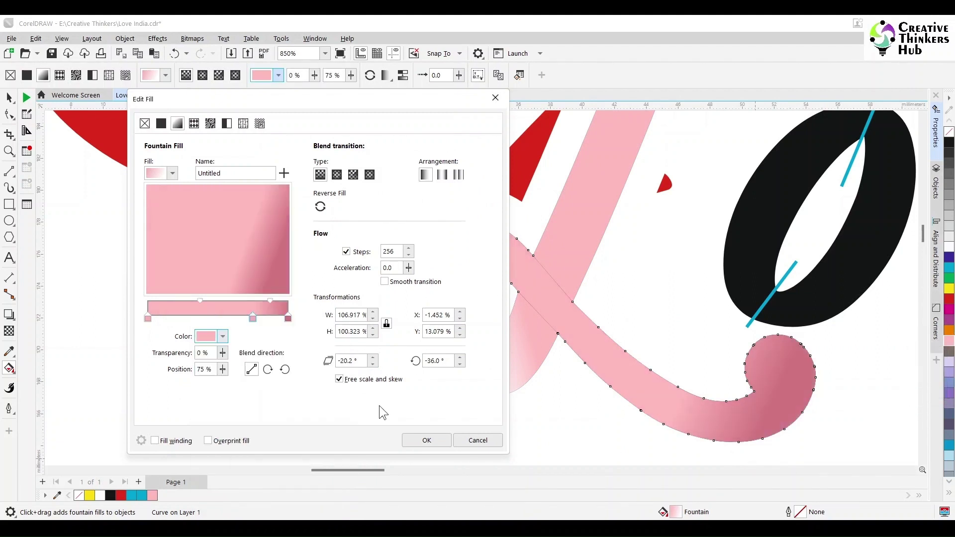
click(422, 442)
Undo the last few changes and move the black stem piece back into place on the L's pink stem
scroll(580, 351, down, 2)
key(space)
click(197, 264)
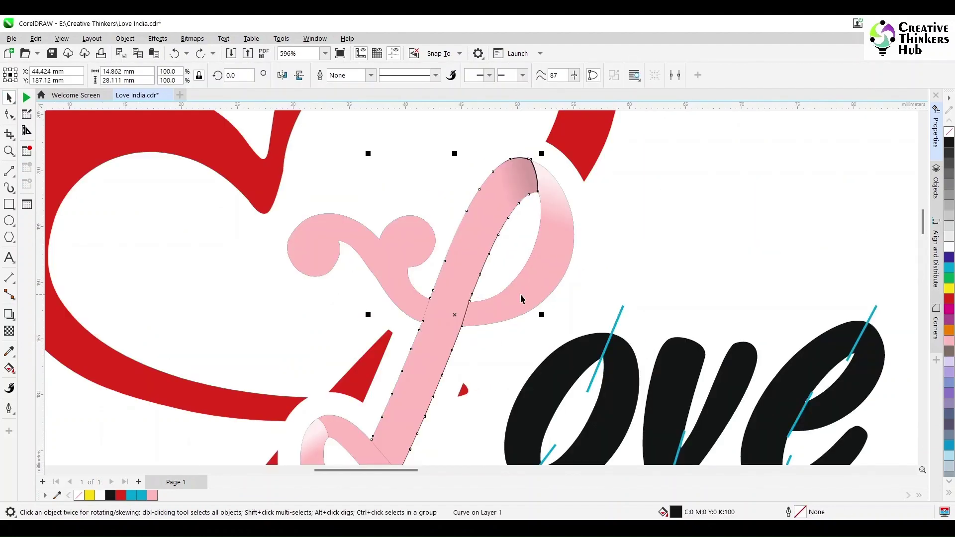
key(ctrl+z)
key(ctrl+z)
key(ctrl+z)
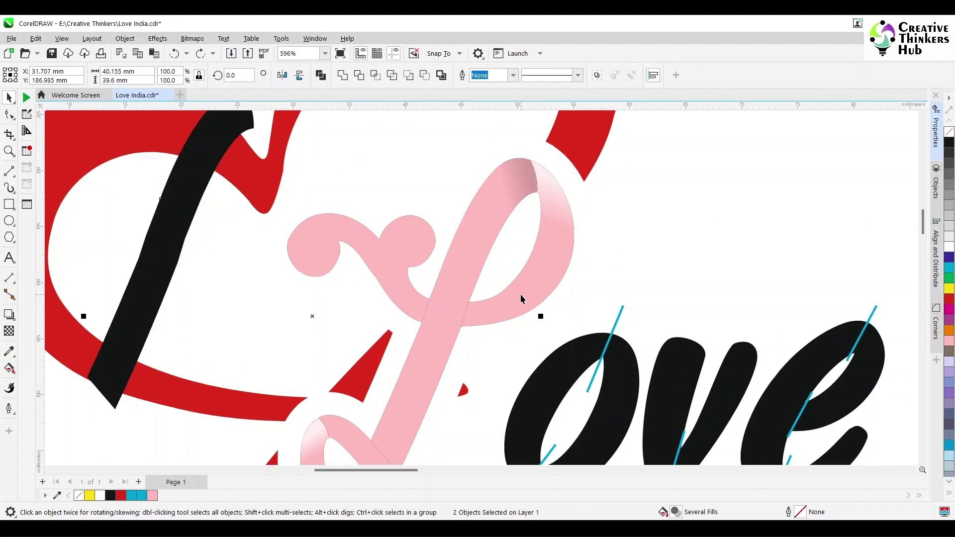
drag(253, 130, 538, 194)
drag(488, 288, 488, 288)
Draw two straight lines across the L's stem, along the upper and lower edges of the band crossing it
scroll(473, 313, up, 4)
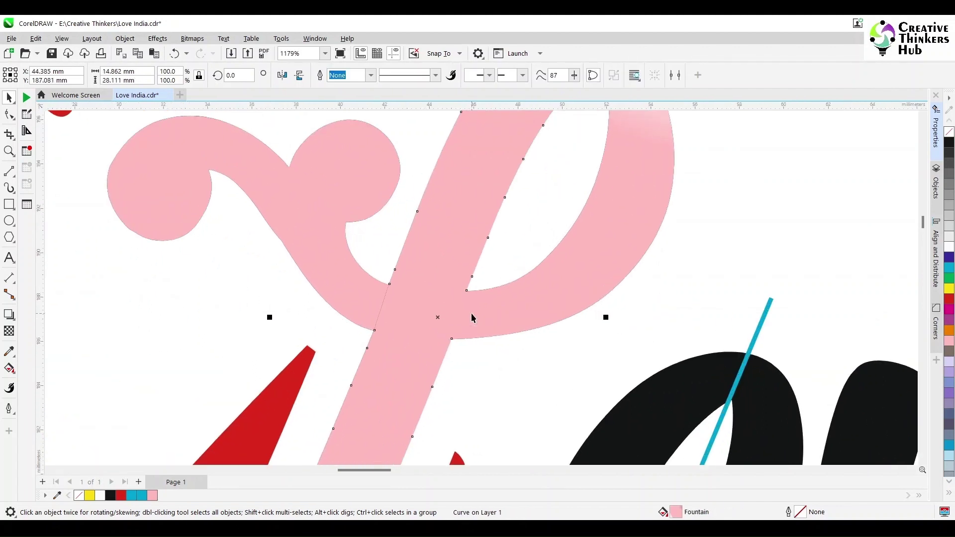
click(10, 173)
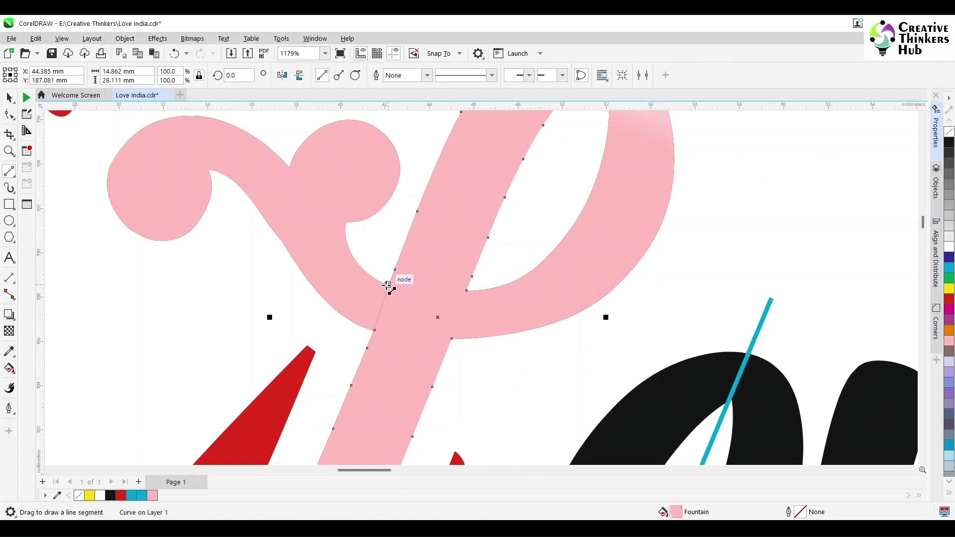
click(387, 285)
drag(390, 284, 467, 291)
drag(374, 330, 454, 341)
Set the outline width of both crossing lines to Hairline
scroll(437, 300, up, 2)
scroll(436, 300, up, 1)
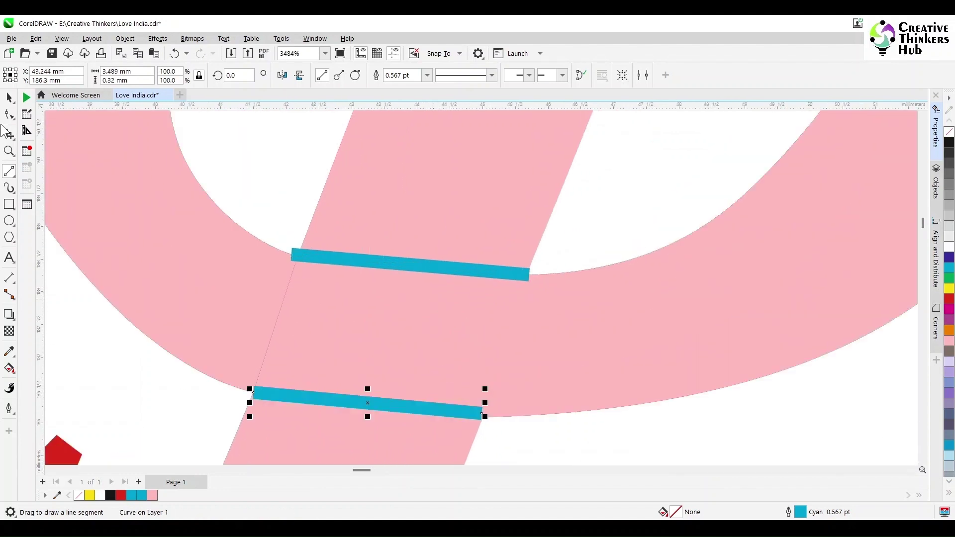
click(9, 98)
shift+click(322, 256)
double_click(797, 511)
click(402, 205)
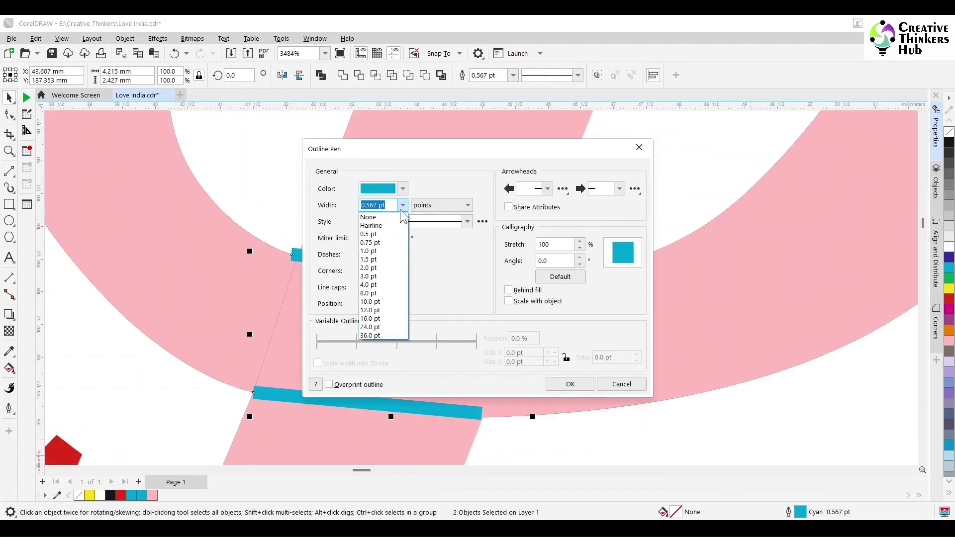
click(370, 228)
click(567, 383)
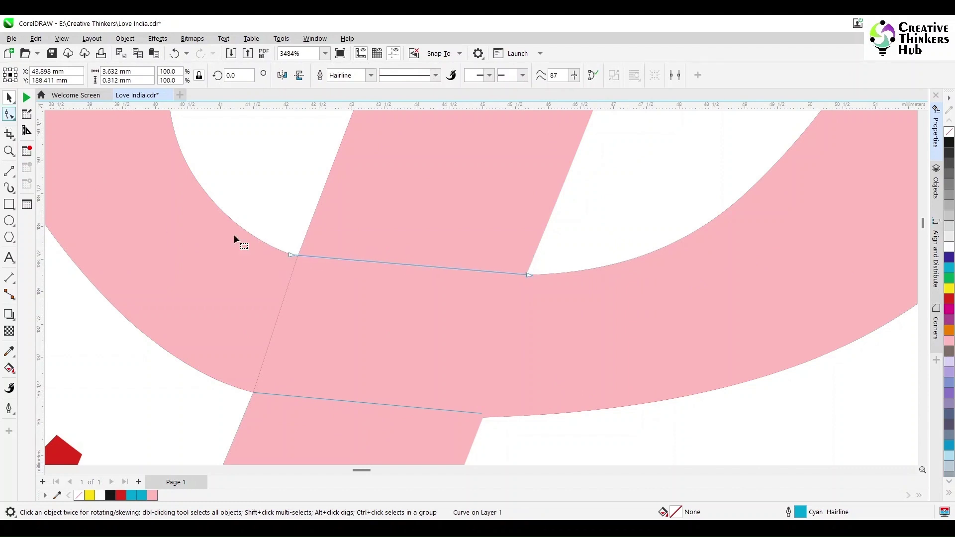
Adjust the end nodes of both crossing lines to meet the corners where the stem and band intersect
drag(293, 254, 298, 257)
mouse_move(529, 276)
mouse_down()
mouse_move(508, 314)
mouse_move(527, 276)
mouse_up()
click(478, 416)
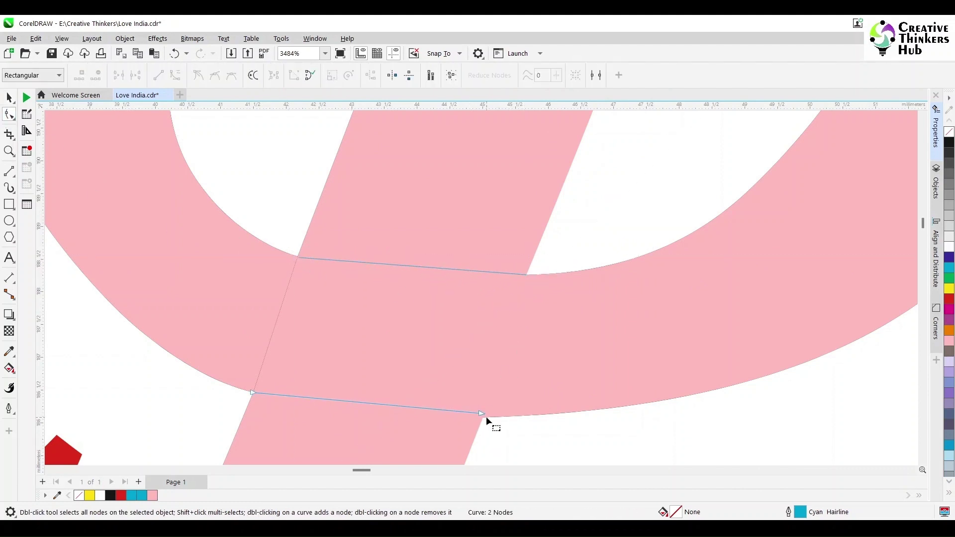
drag(485, 417, 484, 417)
drag(254, 392, 253, 393)
click(9, 98)
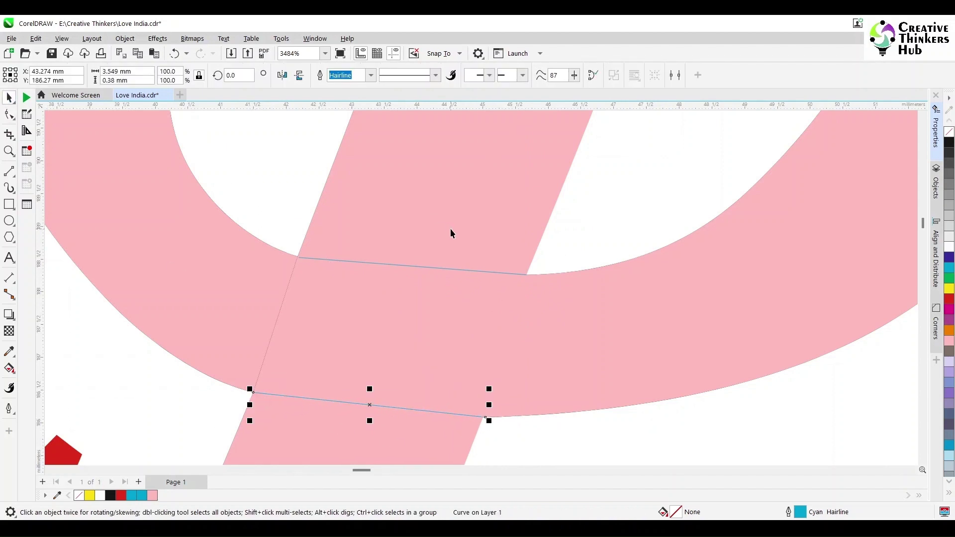
Place the upper crossing line's left end node exactly on the corner between the stem and the band
scroll(331, 260, up, 3)
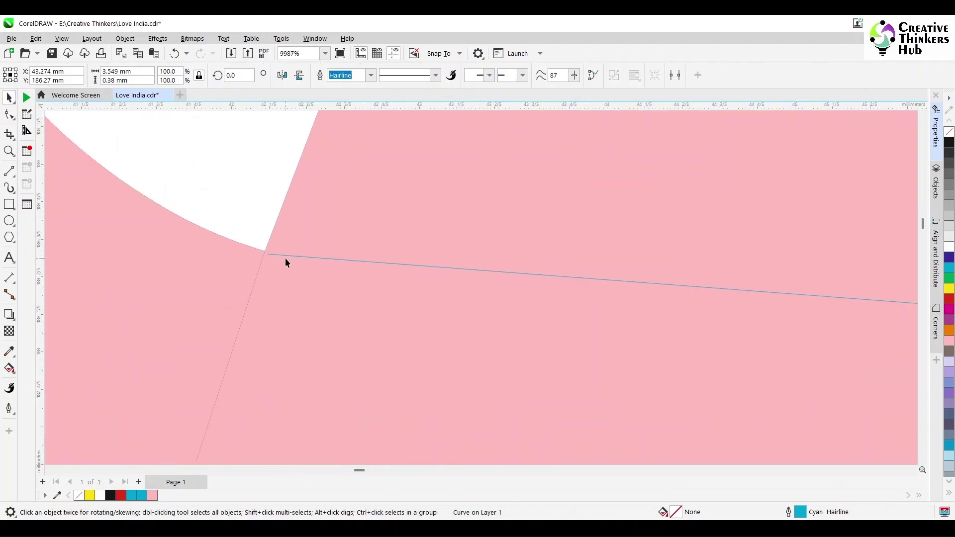
key(F10)
click(266, 252)
scroll(328, 301, down, 3)
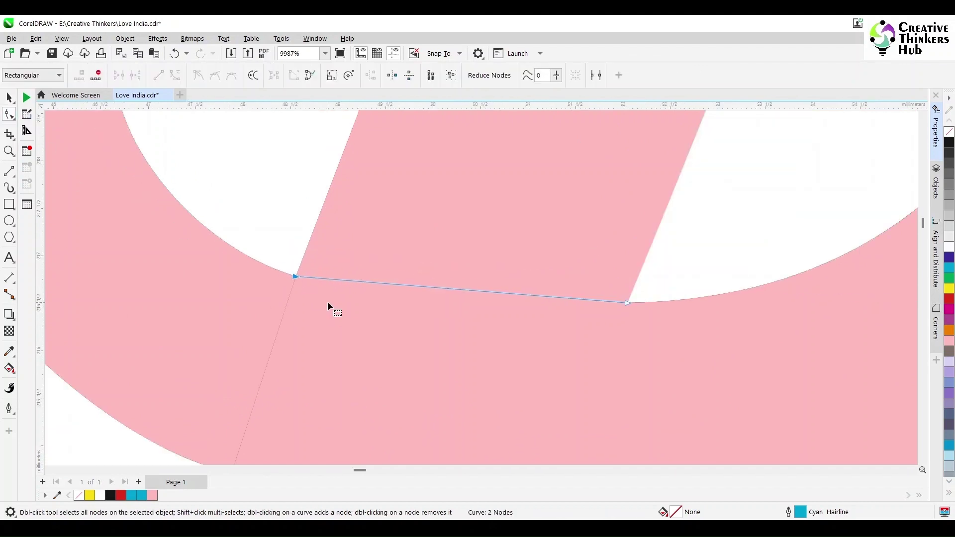
scroll(517, 317, up, 3)
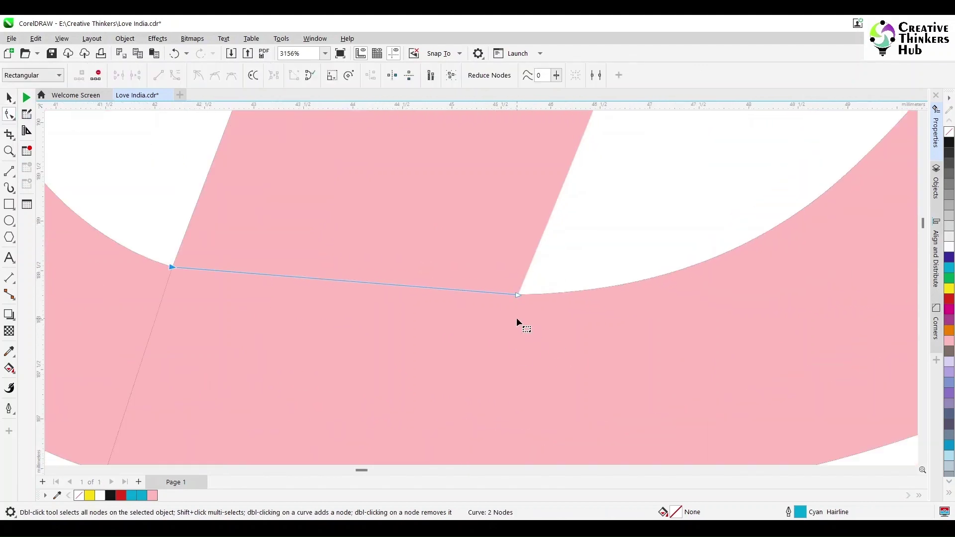
scroll(518, 319, down, 5)
scroll(524, 251, down, 3)
Convert the upper crossing line to a curve and bend it slightly downward to follow the band's upper edge
click(523, 250)
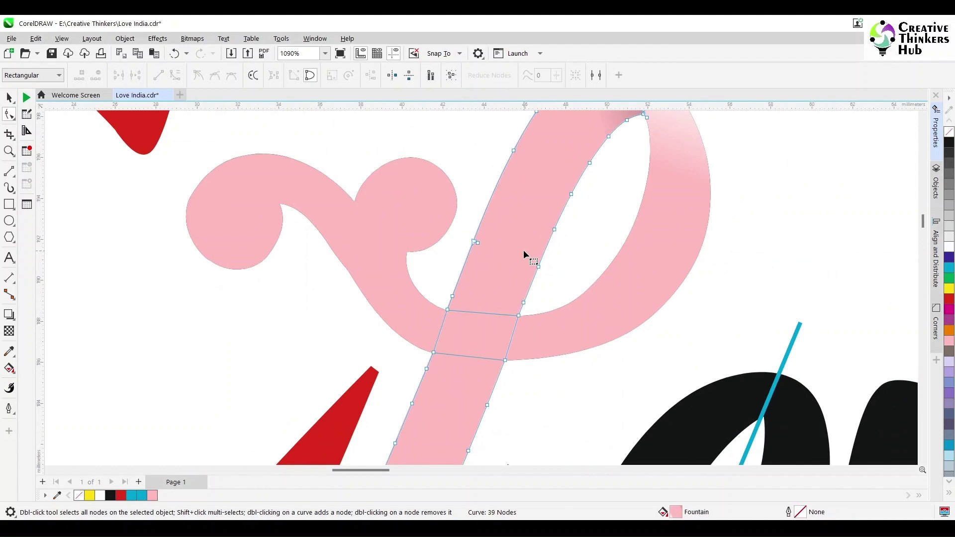
scroll(523, 249, up, 3)
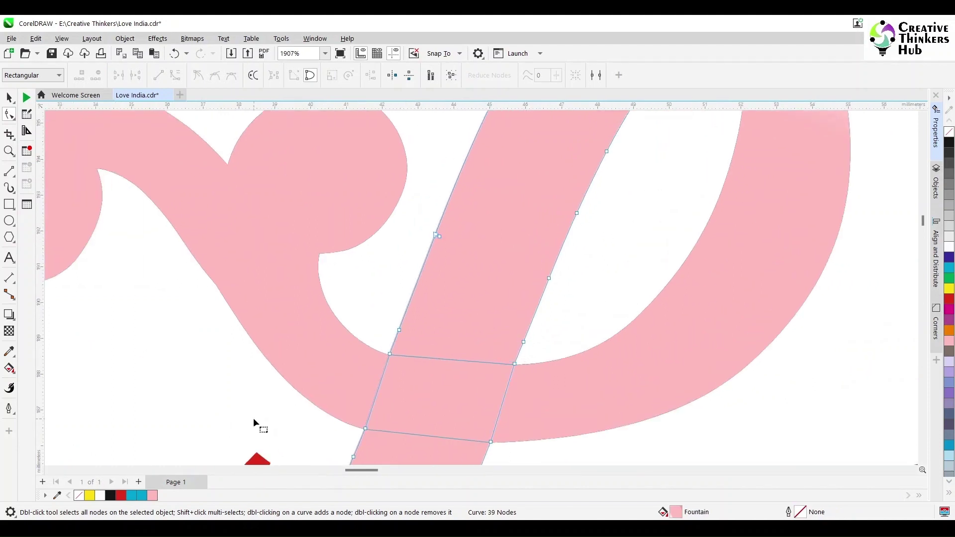
click(9, 98)
click(311, 434)
scroll(407, 434, up, 3)
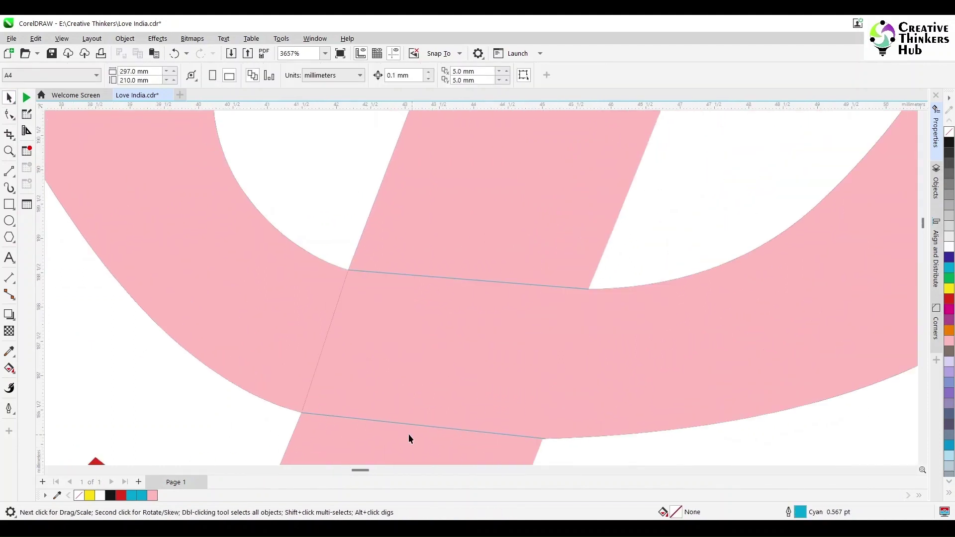
click(400, 423)
key(F10)
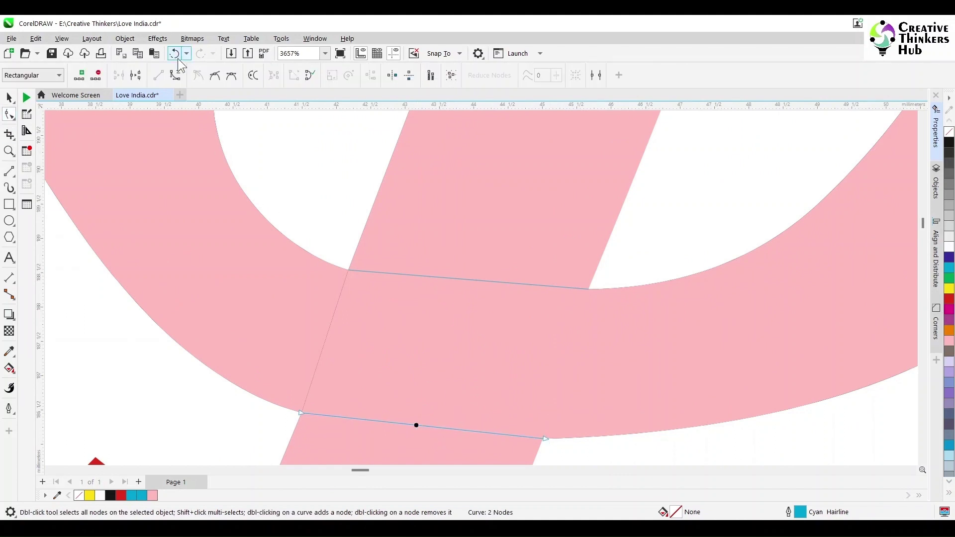
click(464, 277)
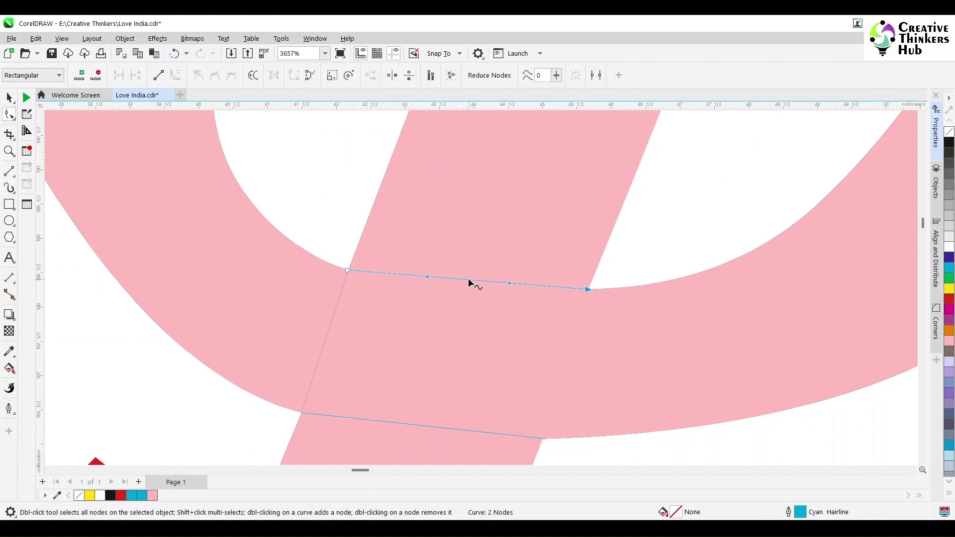
drag(465, 278, 469, 284)
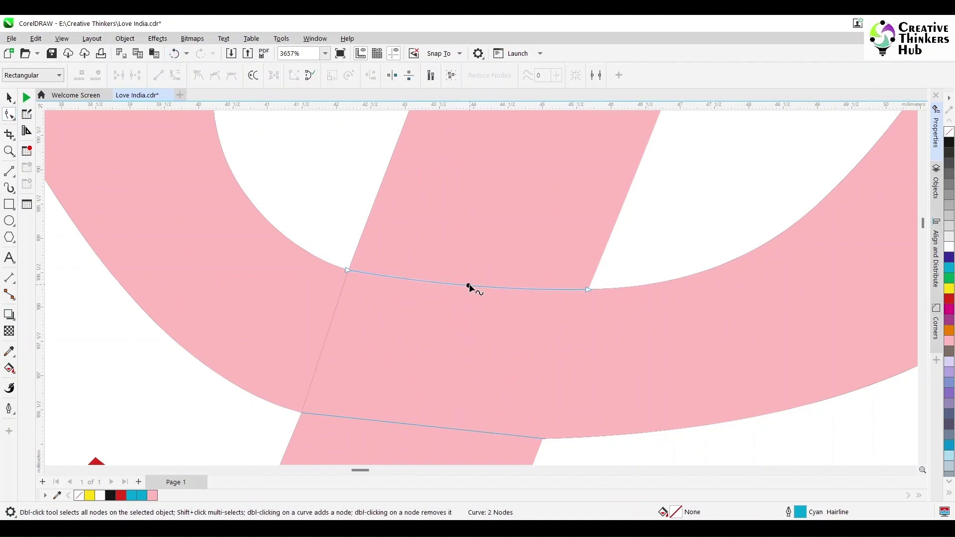
Bend the lower crossing line slightly downward along the band's lower edge and deepen the upper line's bend a little
click(428, 426)
drag(431, 427, 429, 432)
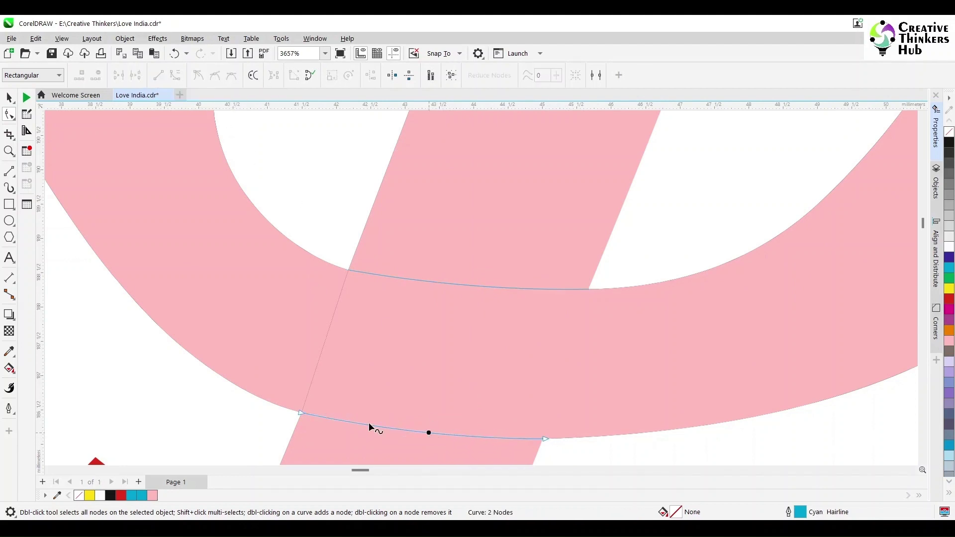
click(350, 270)
drag(431, 287, 431, 297)
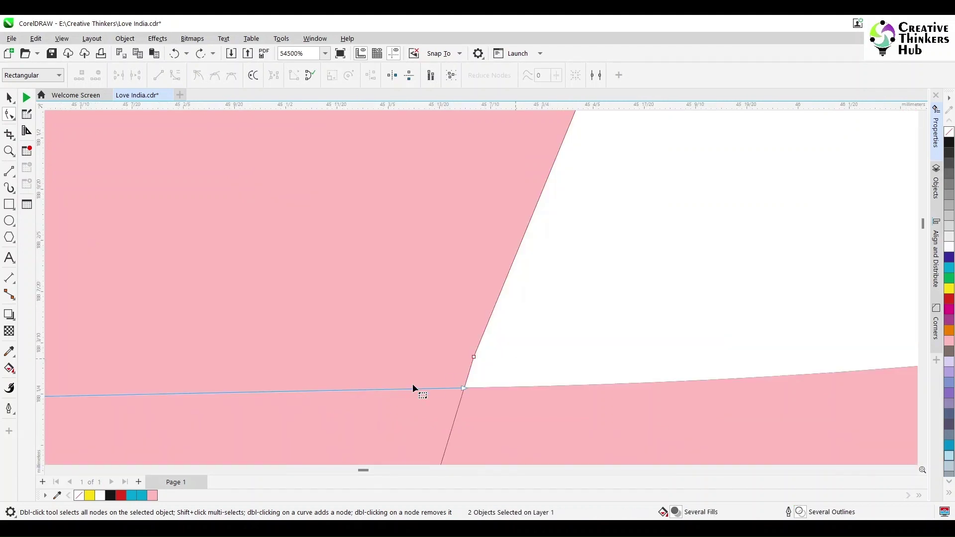
click(414, 388)
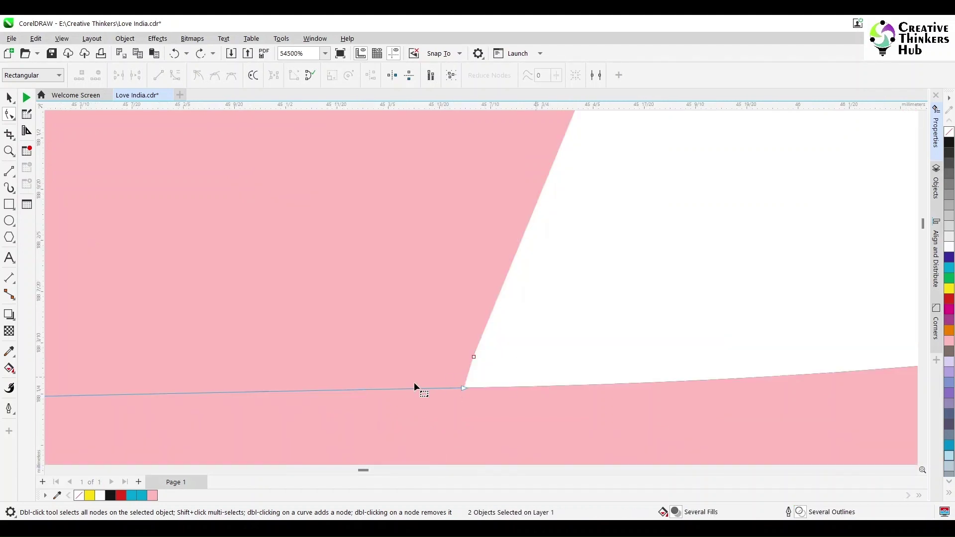
scroll(514, 390, down, 2)
scroll(348, 410, down, 4)
scroll(200, 415, up, 4)
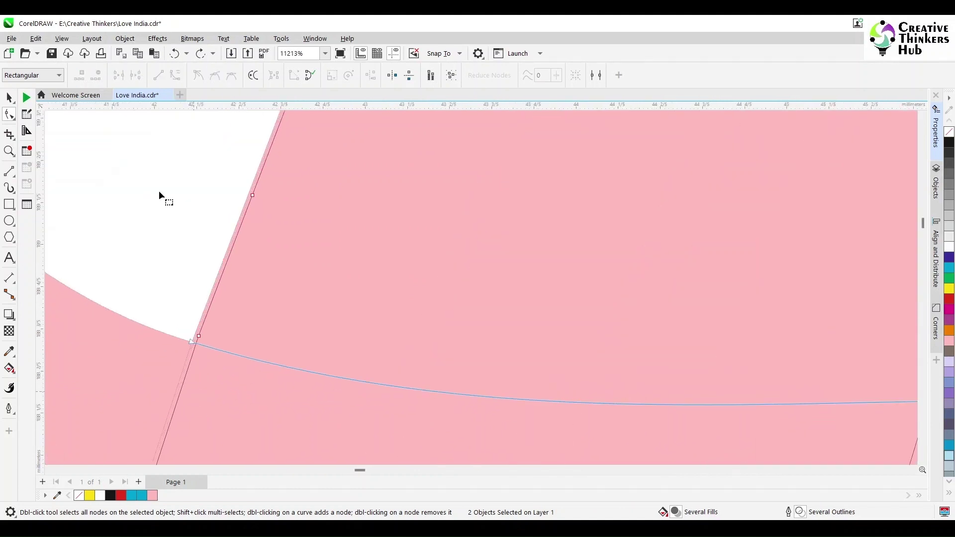
click(9, 98)
click(122, 213)
Extend both end nodes of the upper crossing curve slightly past the stem's corners
click(214, 347)
key(F10)
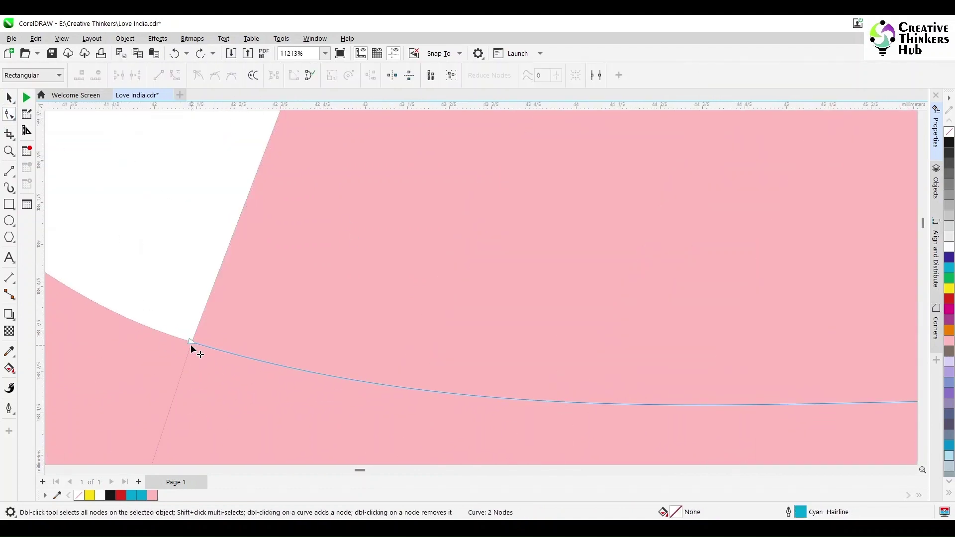
click(182, 339)
scroll(771, 432, down, 3)
scroll(762, 404, up, 3)
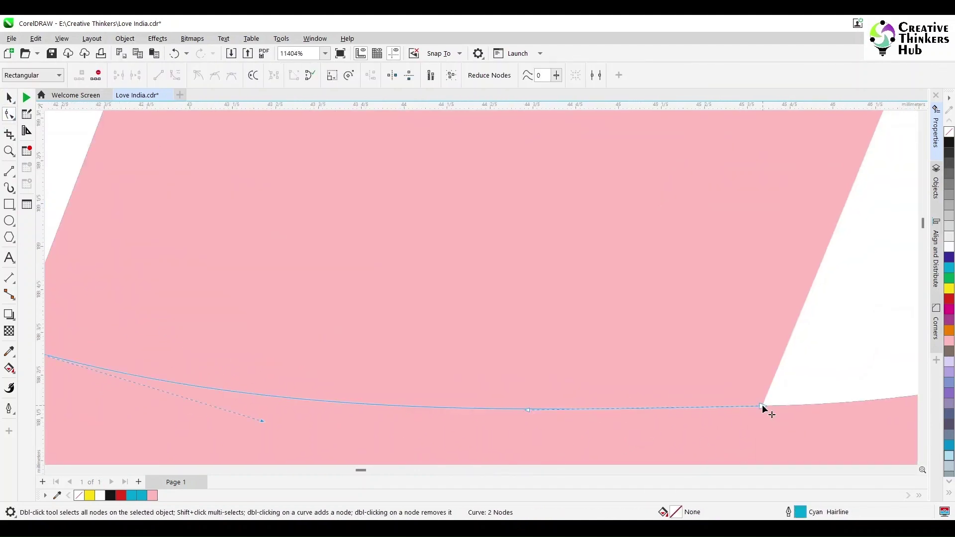
click(764, 406)
Extend both end nodes of the lower crossing curve slightly past the stem's edges
scroll(750, 421, down, 5)
scroll(607, 441, up, 4)
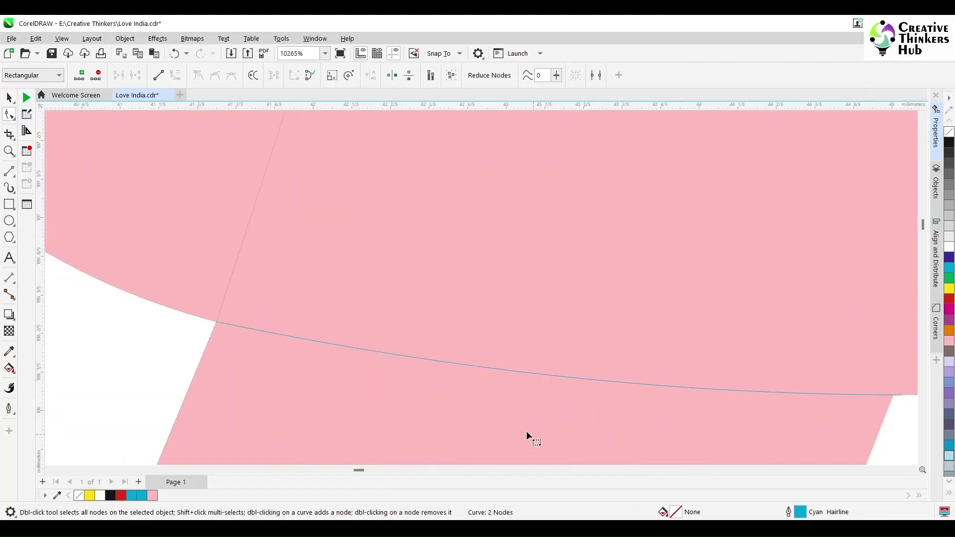
click(213, 322)
drag(210, 320, 197, 316)
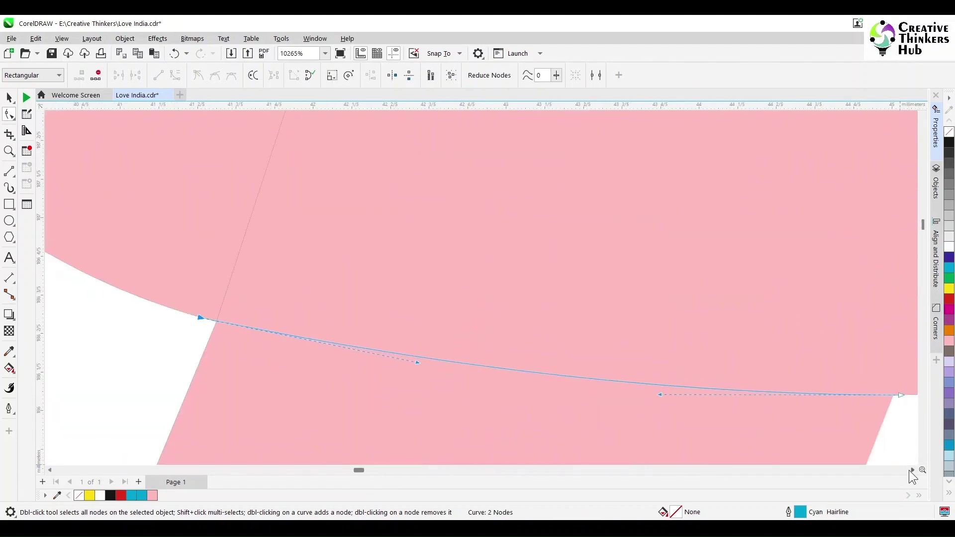
click(910, 470)
drag(727, 396, 738, 398)
scroll(738, 398, down, 4)
click(9, 97)
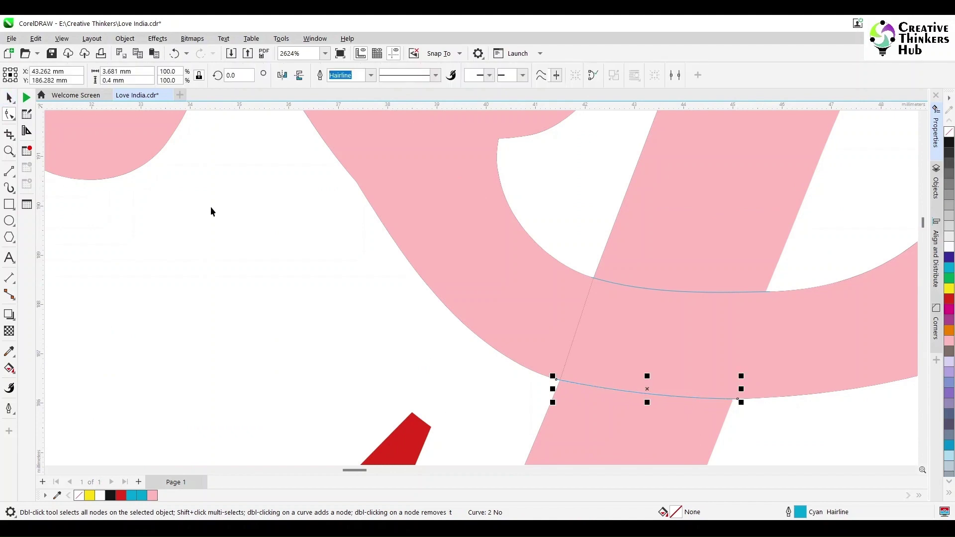
key(Escape)
Trim the L's stem with the upper and lower crossing curves to cut it at both band edges
click(8, 170)
click(718, 253)
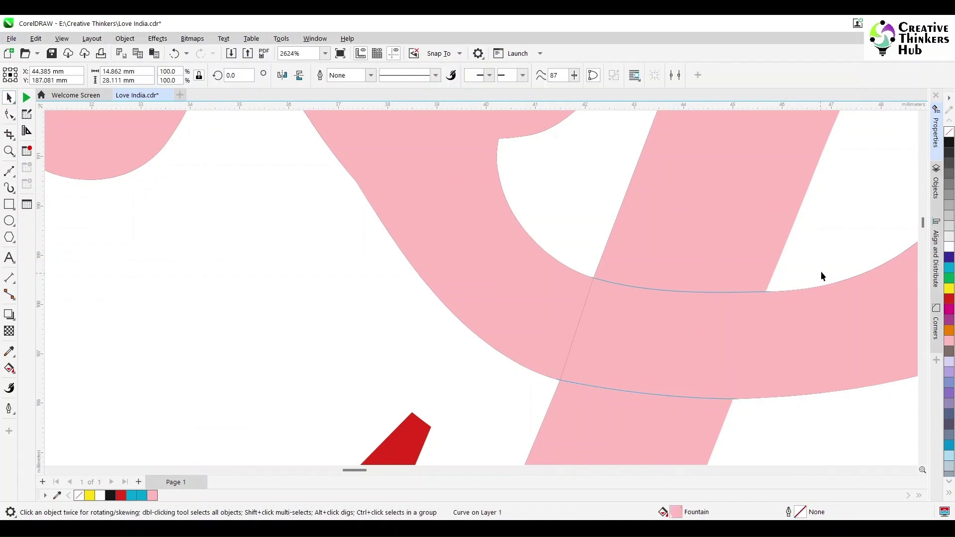
click(821, 271)
click(755, 292)
shift+click(740, 233)
click(508, 393)
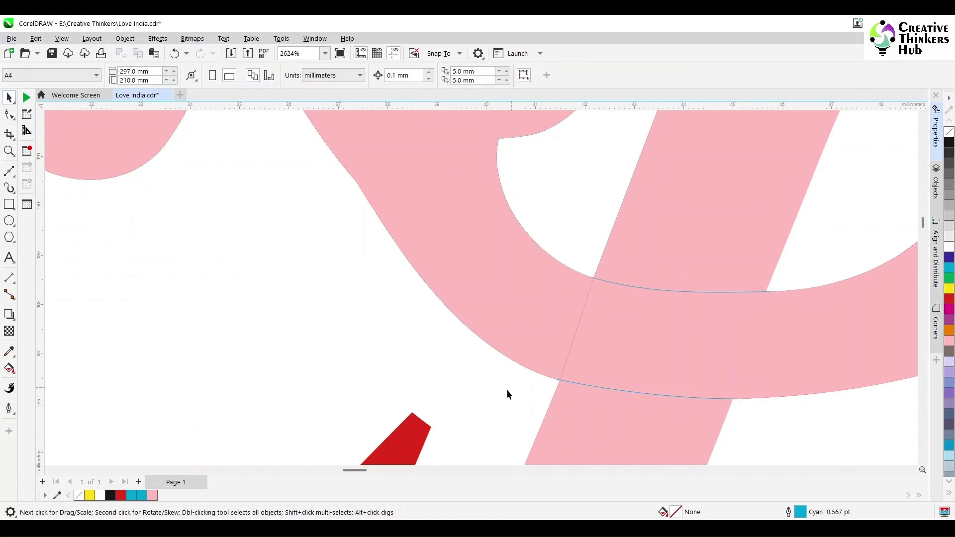
drag(798, 366, 798, 366)
shift+click(671, 429)
click(358, 76)
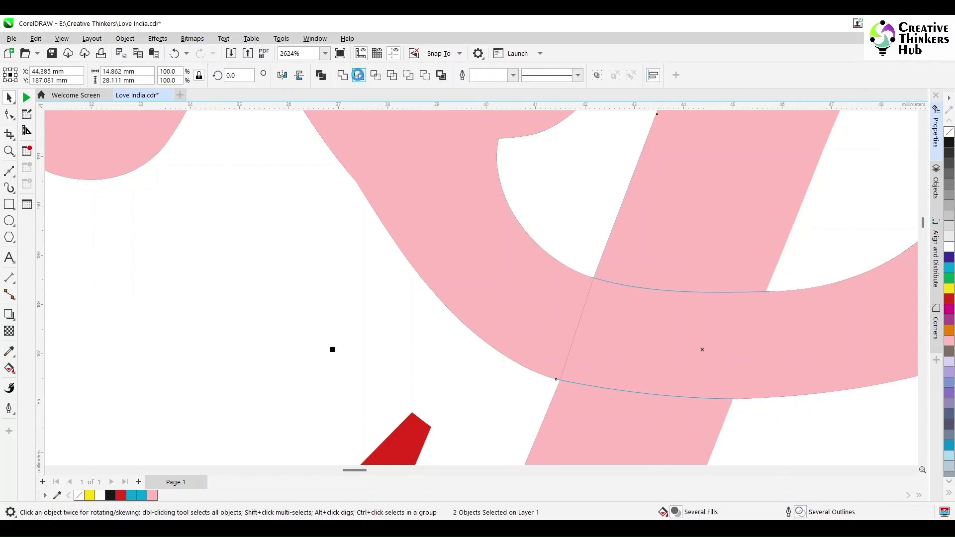
Place a copy of the trimmed stem beside the L, above the "ove" letters, and break it apart into separate pieces
click(377, 332)
drag(628, 353, 636, 262)
scroll(217, 328, down, 5)
scroll(637, 262, up, 3)
scroll(637, 263, up, 1)
click(613, 76)
key(Escape)
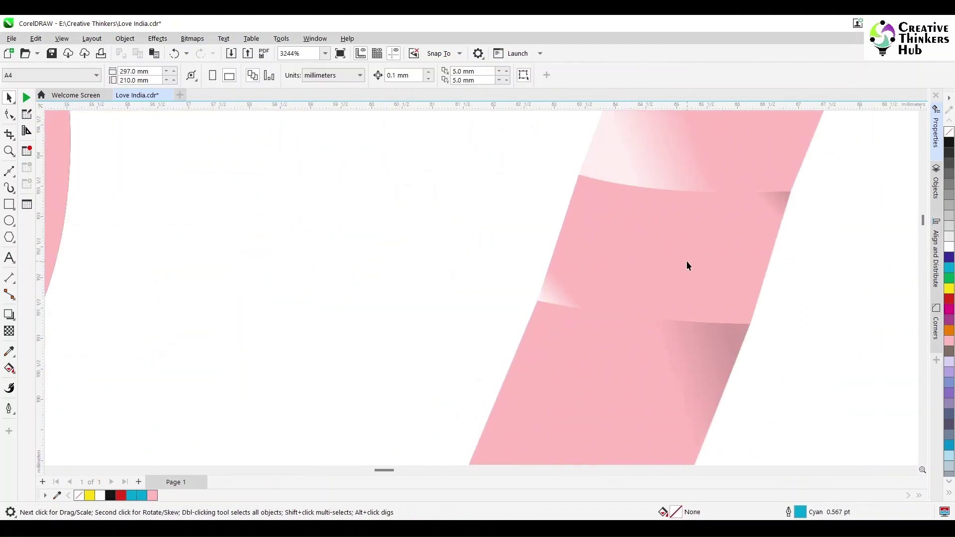
Move the short middle piece of the copied stem back onto the L's stem and band crossing
scroll(687, 263, down, 3)
click(701, 226)
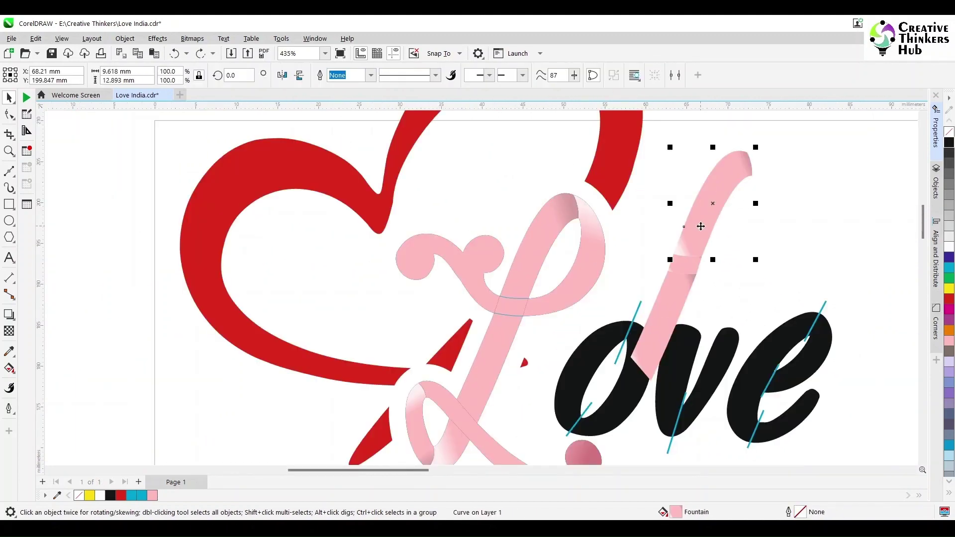
key(Delete)
key(ctrl+z)
click(760, 272)
drag(687, 263, 512, 307)
Fill the middle piece with black and align it exactly over the crossing
scroll(555, 337, up, 1)
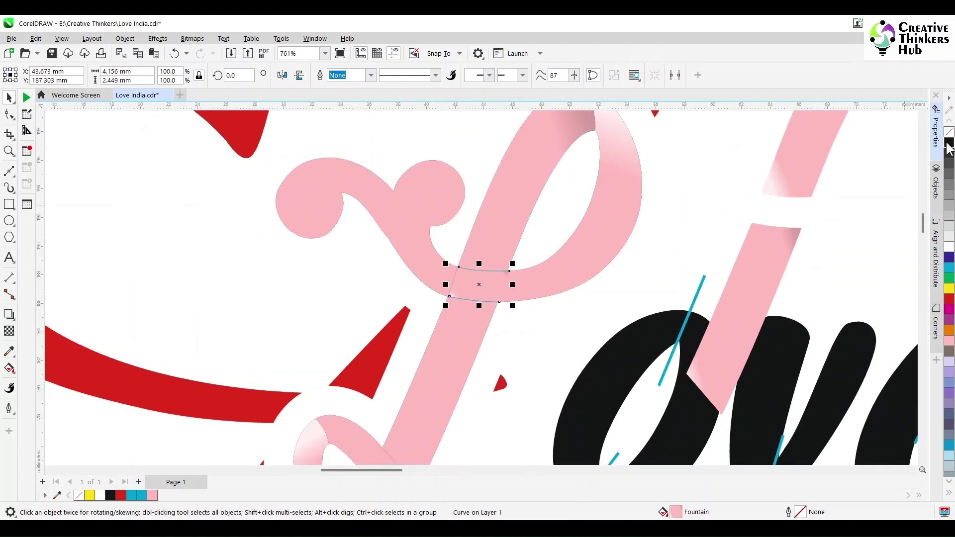
click(948, 143)
scroll(529, 339, up, 2)
drag(465, 218, 408, 269)
drag(426, 237, 480, 186)
Delete the two cyan crossing curves along the edges of the black piece
drag(503, 309, 307, 226)
key(Delete)
drag(353, 151, 419, 204)
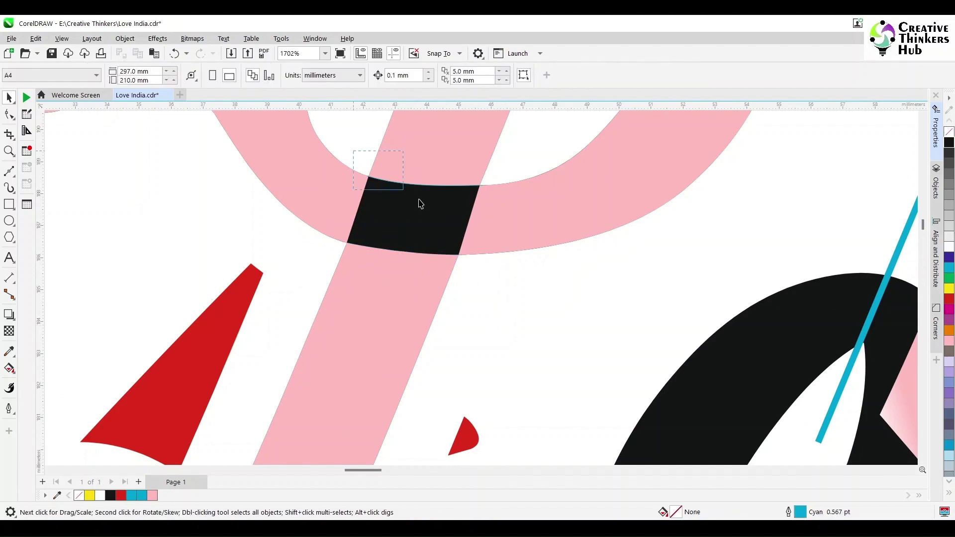
scroll(533, 217, down, 2)
Turn the black piece into a shadow behind the stem with a Gaussian Blur radius of 6.7 pixels
click(484, 253)
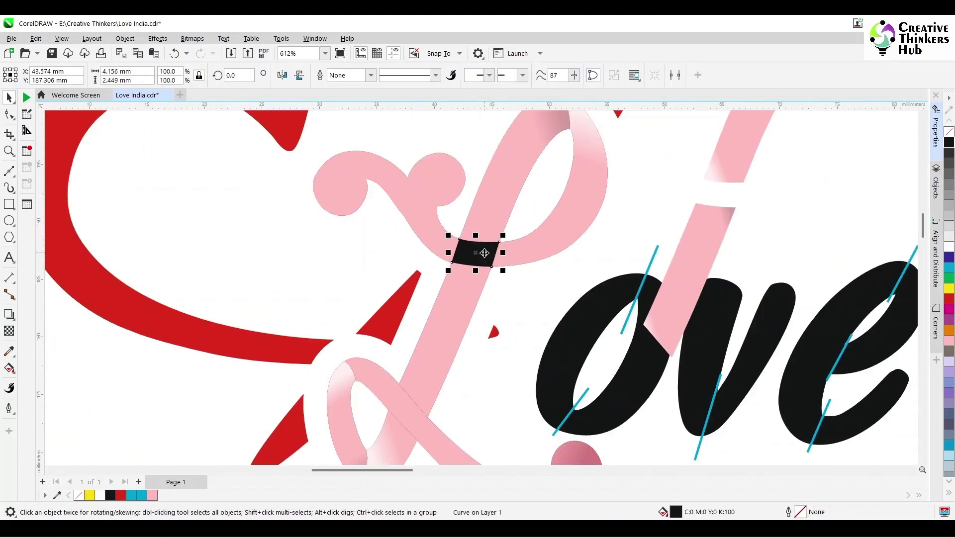
click(158, 38)
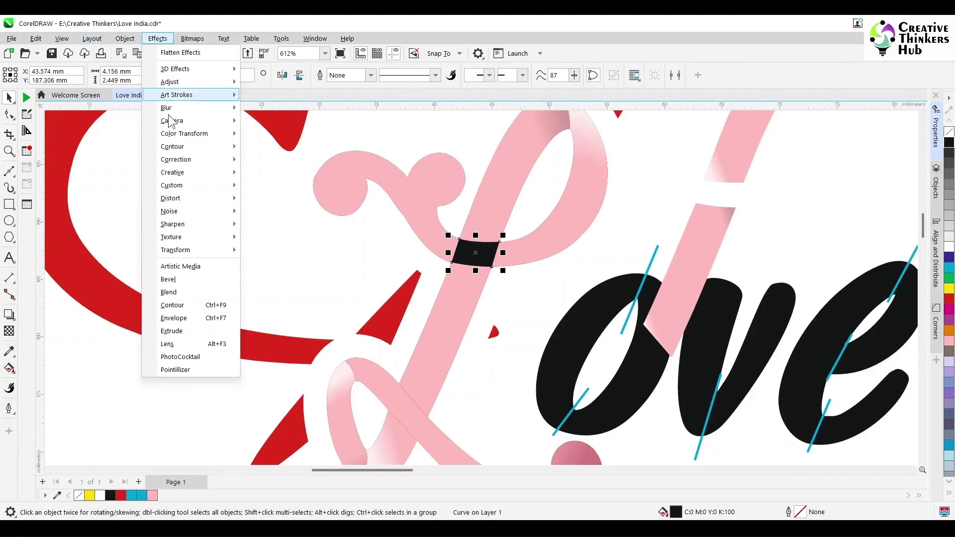
mouse_move(169, 106)
click(269, 152)
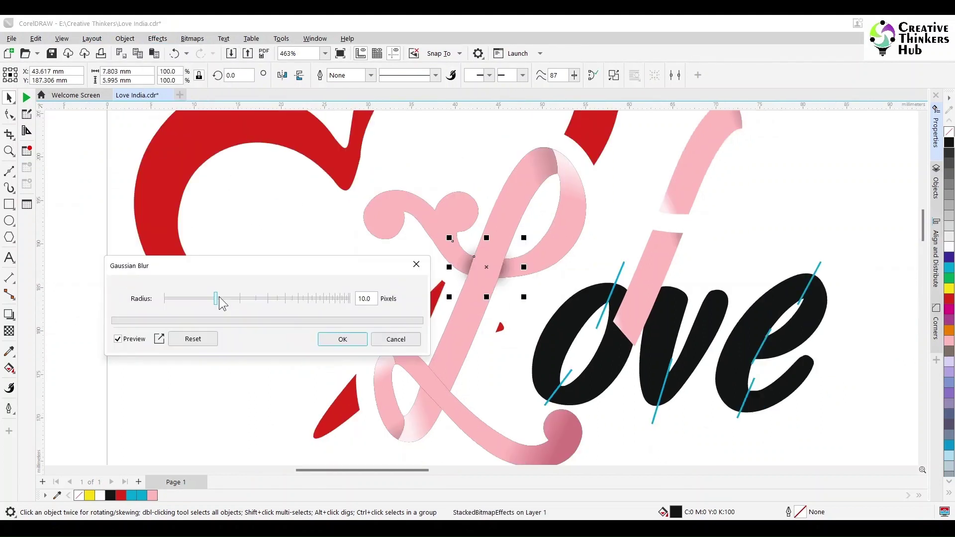
mouse_move(215, 299)
mouse_down()
mouse_move(187, 299)
mouse_move(198, 298)
mouse_up()
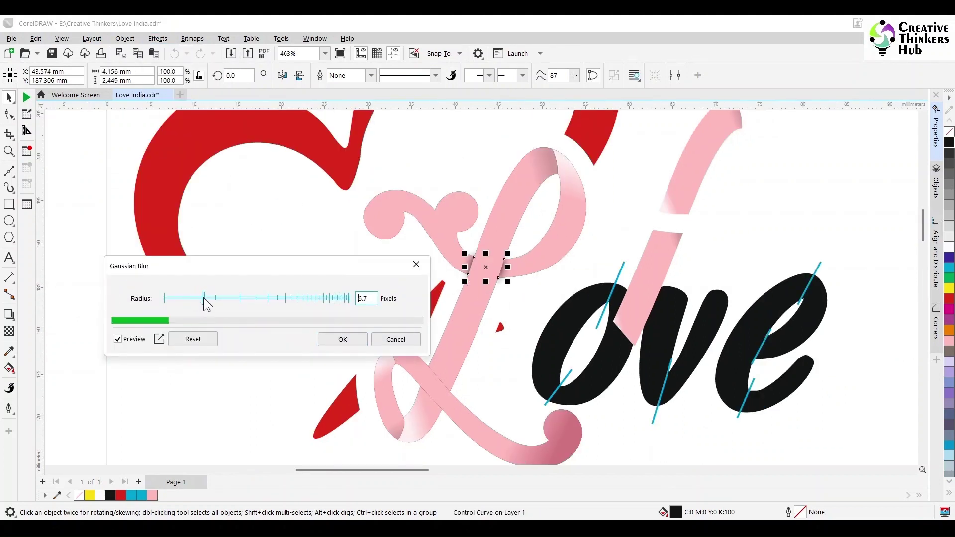
click(342, 340)
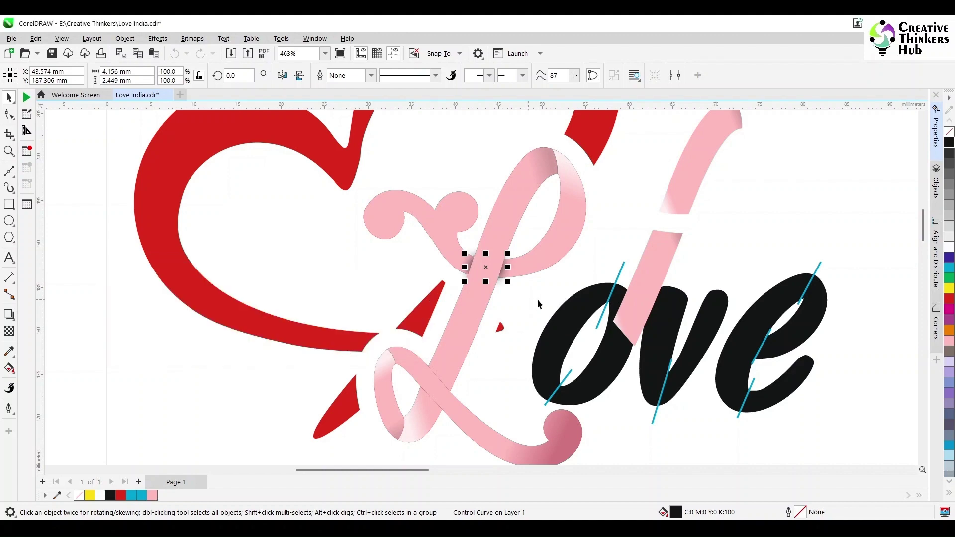
Delete the two leftover pieces of the copied stem above the "ove" letters
scroll(500, 294, up, 1)
scroll(500, 293, down, 2)
click(505, 316)
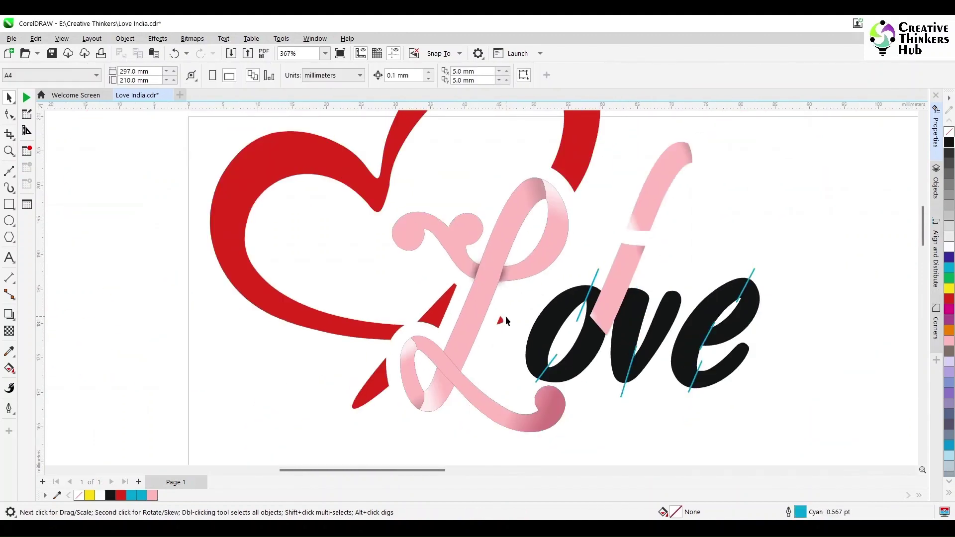
click(624, 260)
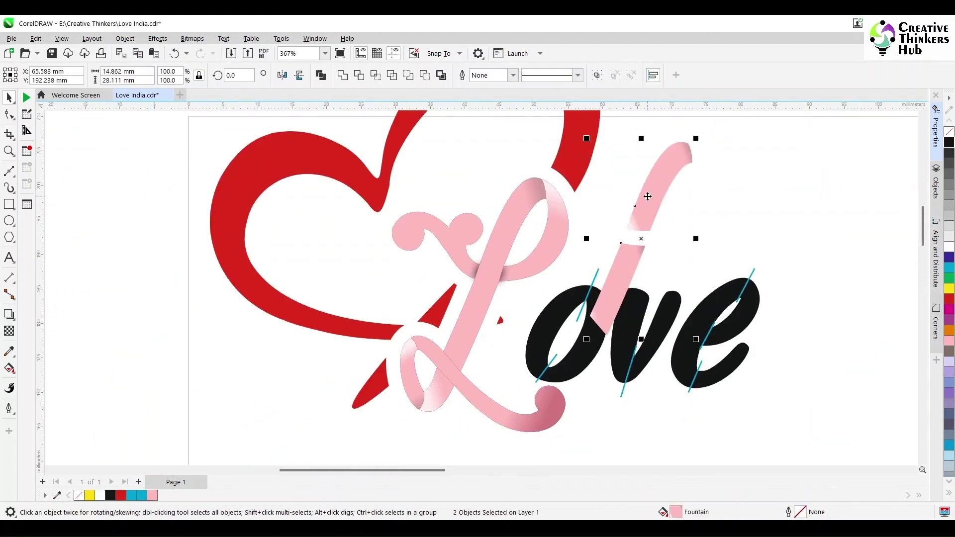
key(Delete)
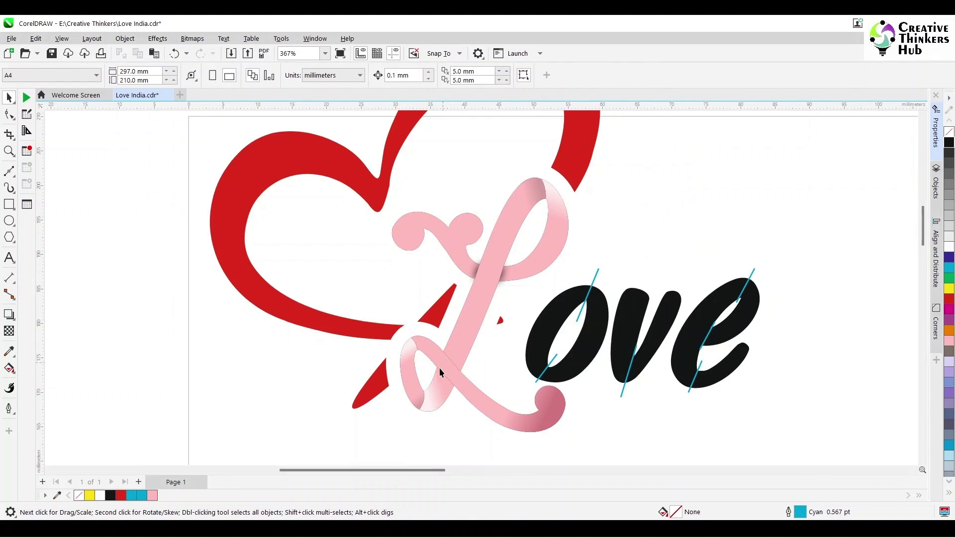
scroll(459, 383, up, 2)
click(431, 351)
scroll(459, 383, up, 1)
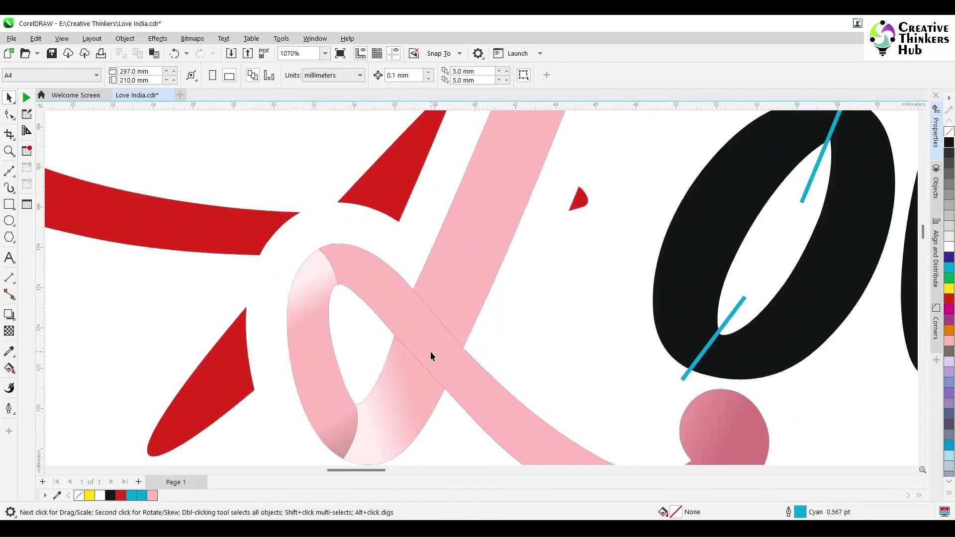
Draw two 2-point lines across the diagonal strip where the L's lower ribbon loop crosses, following both edges of the upright stroke
click(430, 352)
scroll(431, 352, up, 1)
click(10, 170)
click(14, 175)
click(31, 184)
drag(494, 331, 443, 438)
drag(407, 227, 358, 348)
scroll(410, 310, up, 1)
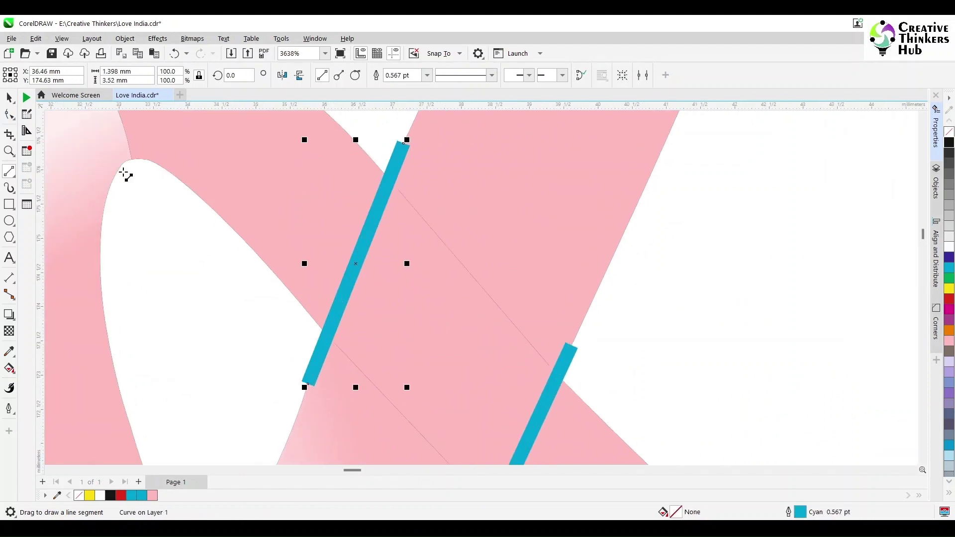
Set the outline width of both cyan crossing lines to Hairline
click(9, 97)
shift+click(539, 413)
double_click(800, 512)
click(404, 204)
click(383, 215)
key(Return)
Move the end nodes of both hairlines onto the corners where the diagonal strip meets the upright stroke
click(9, 114)
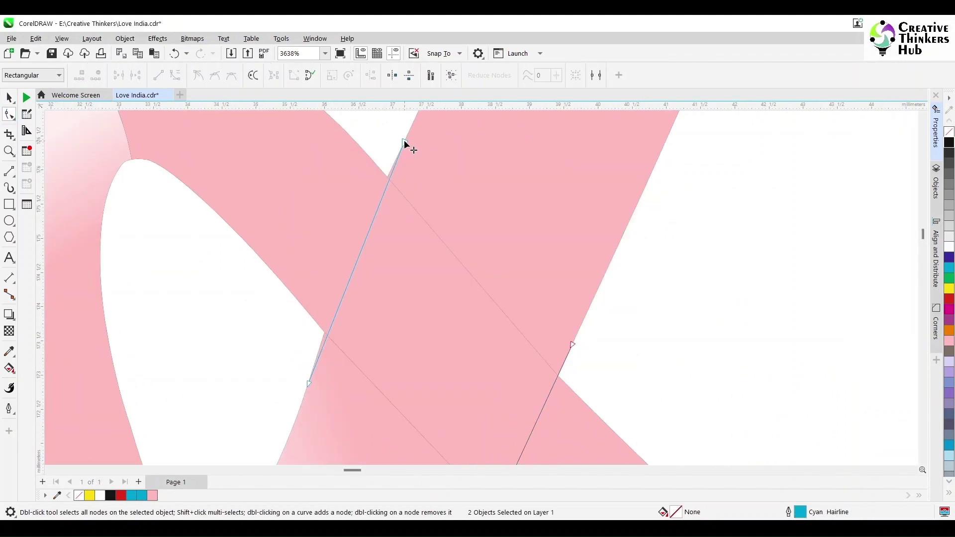
drag(403, 144, 389, 178)
drag(309, 384, 326, 331)
scroll(547, 289, down, 2)
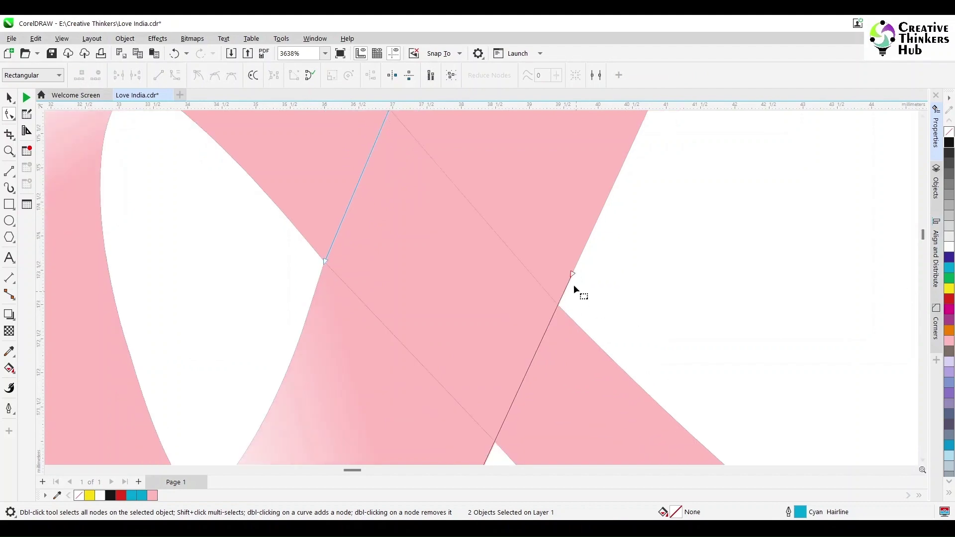
drag(572, 275, 558, 305)
scroll(695, 349, down, 4)
drag(579, 408, 582, 403)
scroll(632, 398, down, 1)
scroll(639, 398, up, 1)
key(space)
click(665, 392)
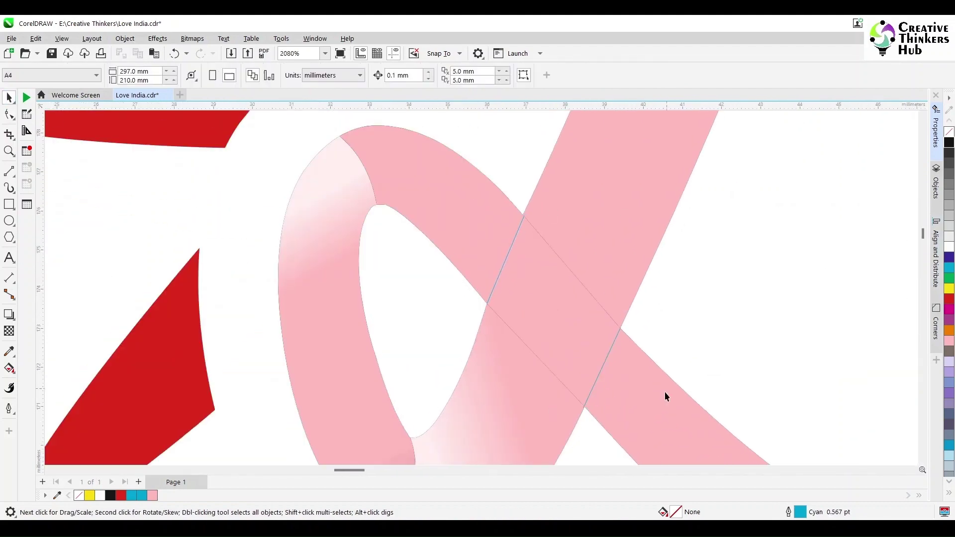
click(739, 339)
drag(563, 330, 444, 368)
key(ctrl+z)
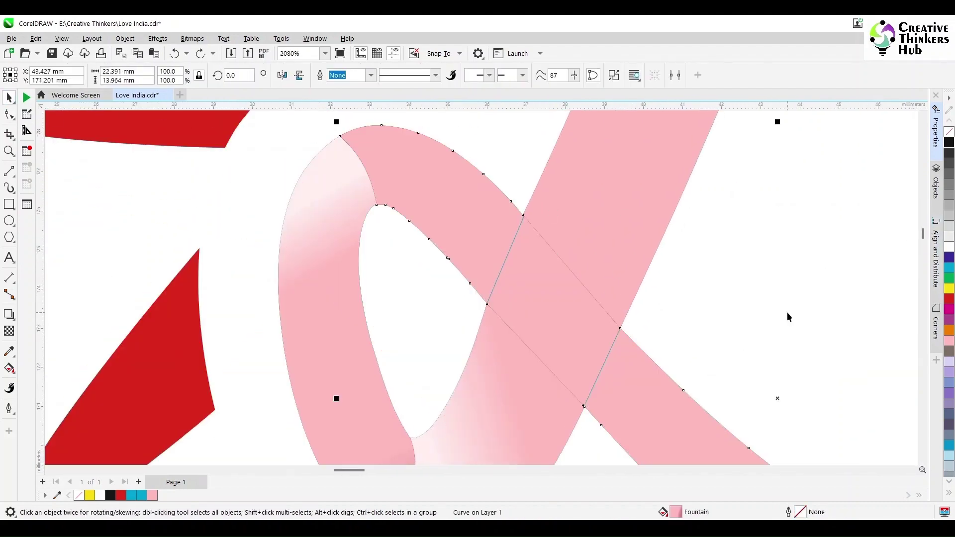
Refine the end nodes of the hairline on the upright stroke's outer edge so they meet the ribbon corners exactly
key(shift+Page_Up)
drag(742, 260, 524, 432)
scroll(654, 383, up, 3)
scroll(553, 193, up, 6)
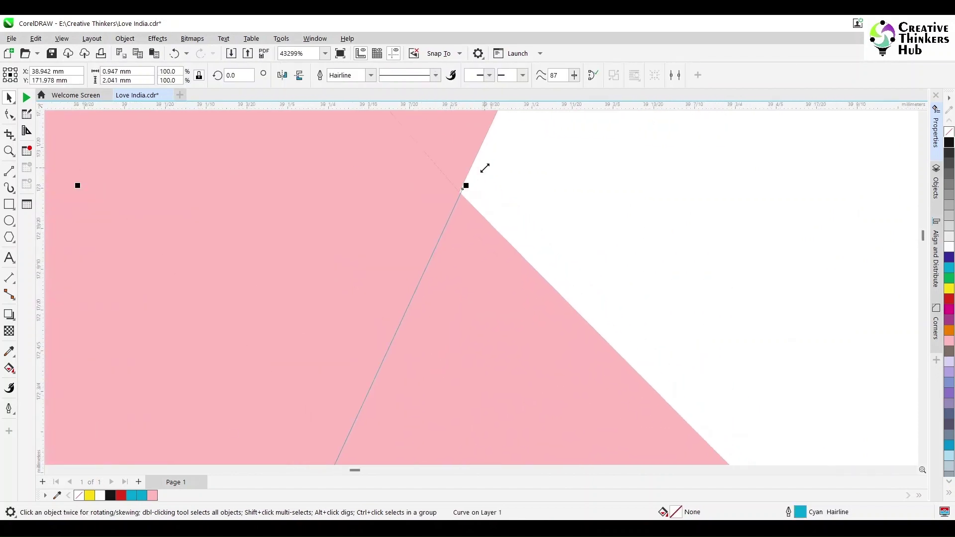
key(space)
click(422, 225)
scroll(490, 346, down, 3)
click(921, 463)
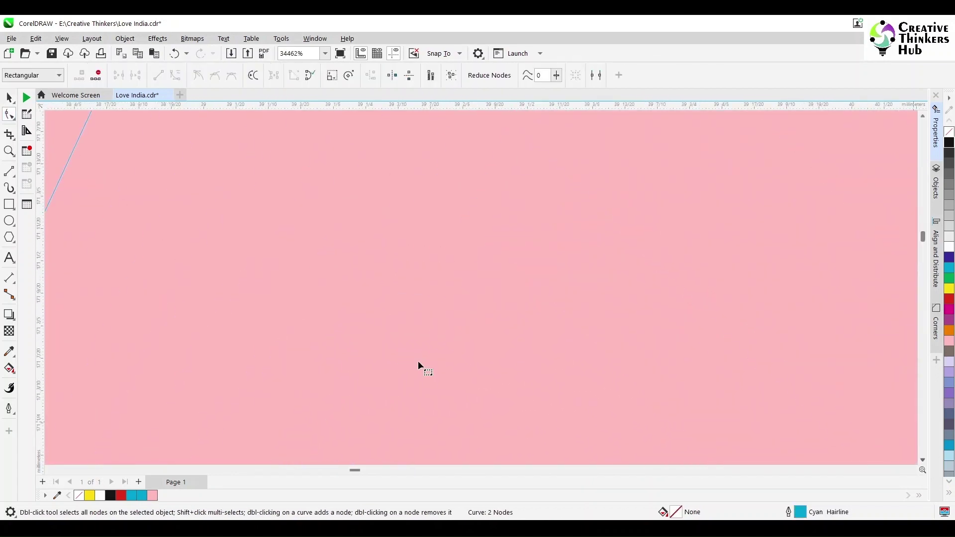
drag(356, 470, 347, 470)
scroll(388, 447, down, 3)
scroll(604, 407, up, 3)
drag(602, 408, 646, 389)
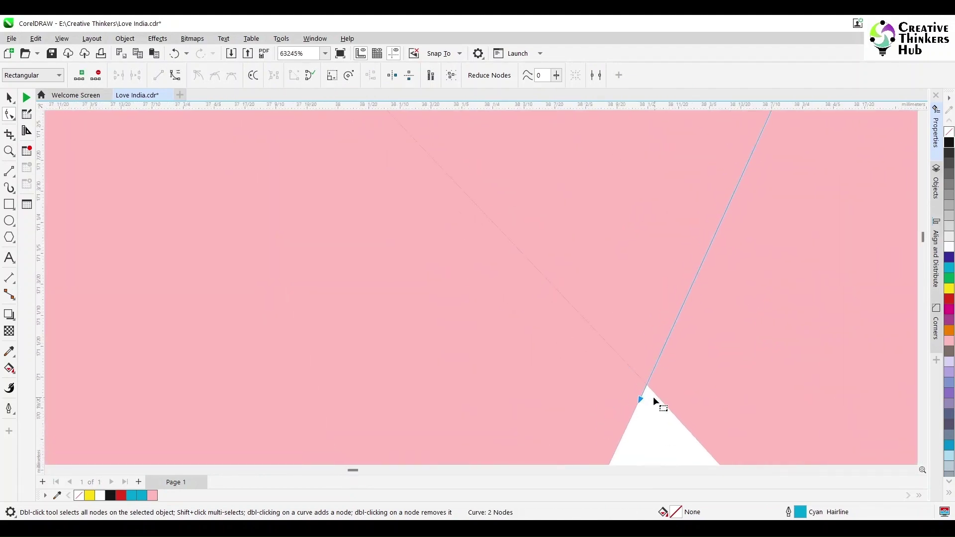
Refine the end node of the hairline beside the loop opening so it meets the ribbon corner exactly
scroll(653, 395, down, 3)
scroll(526, 188, up, 3)
scroll(533, 188, up, 1)
drag(544, 200, 488, 197)
scroll(641, 191, down, 1)
click(922, 115)
click(914, 470)
scroll(556, 308, down, 5)
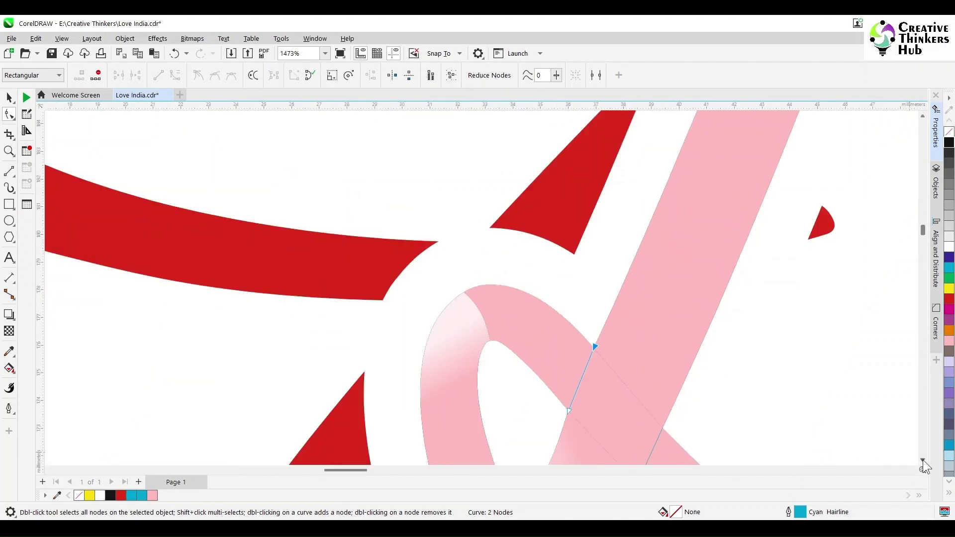
Trim the diagonal ribbon strip with each of the two hairlines in turn
click(12, 100)
key(Escape)
click(518, 307)
shift+click(472, 224)
click(359, 75)
key(Escape)
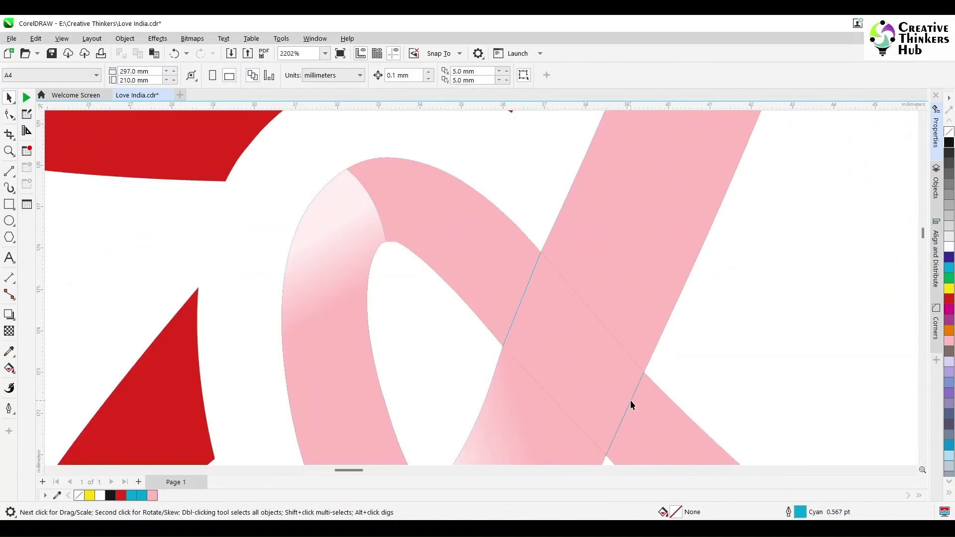
click(630, 400)
shift+click(490, 234)
click(359, 76)
Place a copy of the trimmed strip beside the artwork, break it apart and delete its two outer pieces
scroll(584, 390, down, 2)
drag(634, 438, 269, 371)
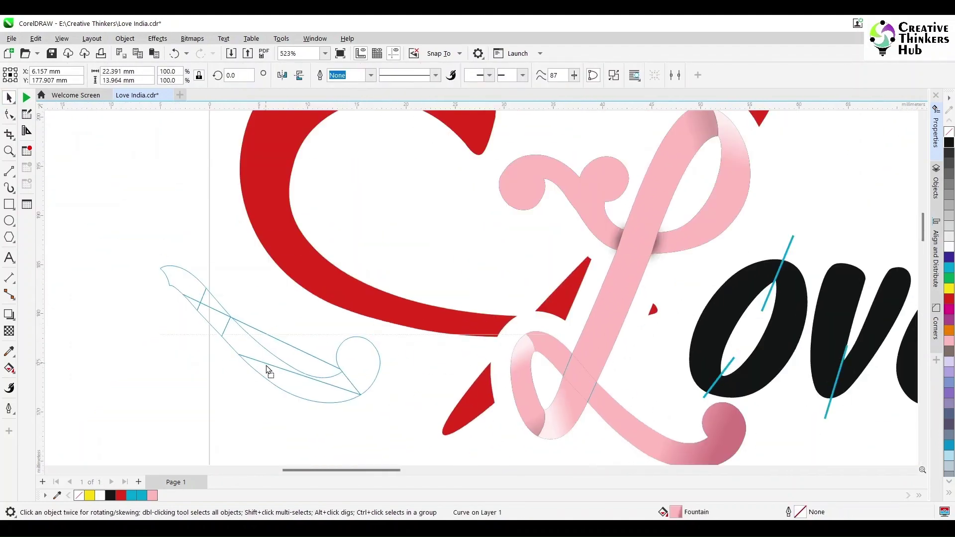
click(613, 78)
click(307, 382)
key(Delete)
click(182, 281)
key(Delete)
Delete the two hairlines at the L's ribbon crossing
click(214, 320)
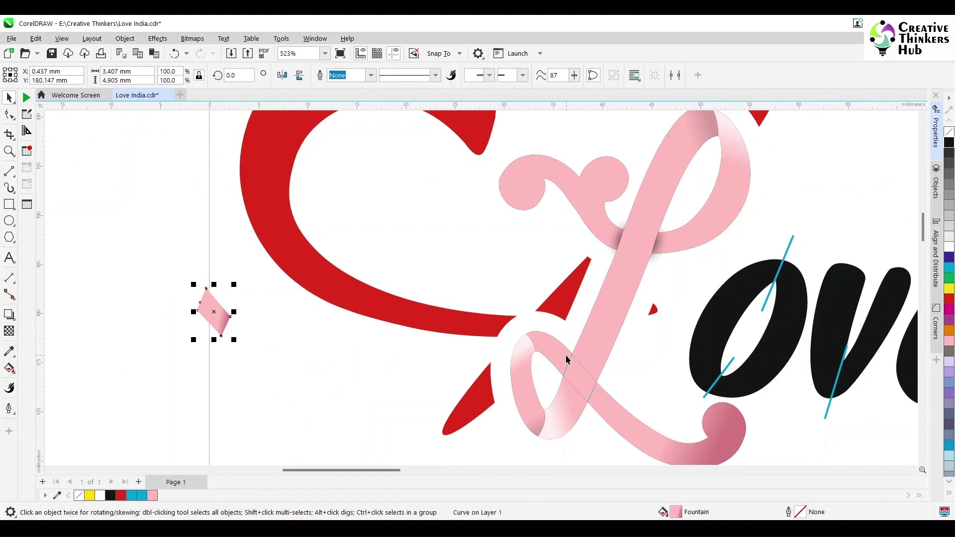
drag(622, 339, 543, 406)
key(Delete)
Move the remaining cut piece back onto the ribbon crossing, fill it black and place it one level behind the diagonal strip
drag(231, 317, 597, 382)
scroll(642, 382, up, 2)
click(949, 143)
key(ctrl+Page_Down)
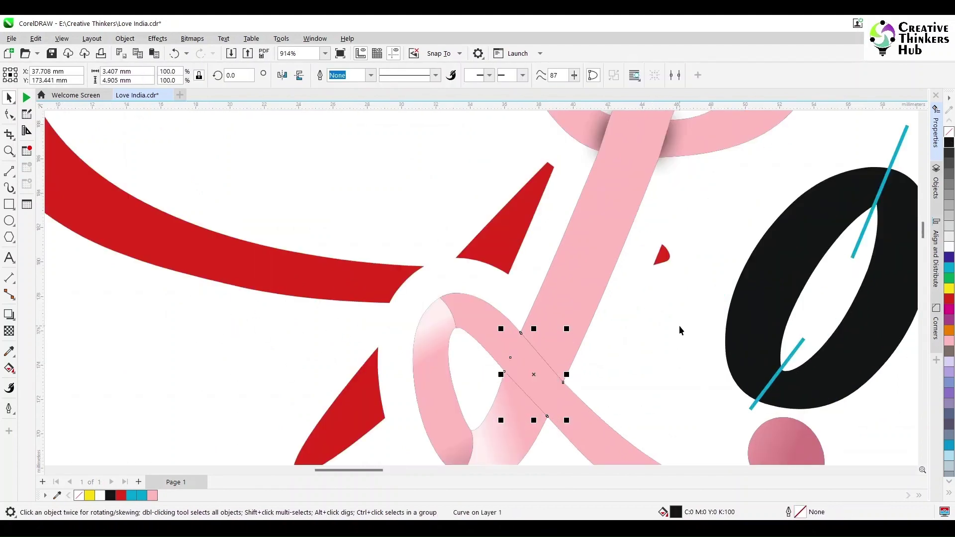
Apply a Gaussian Blur with a 7-pixel radius to the black piece behind the crossing
click(157, 39)
click(276, 134)
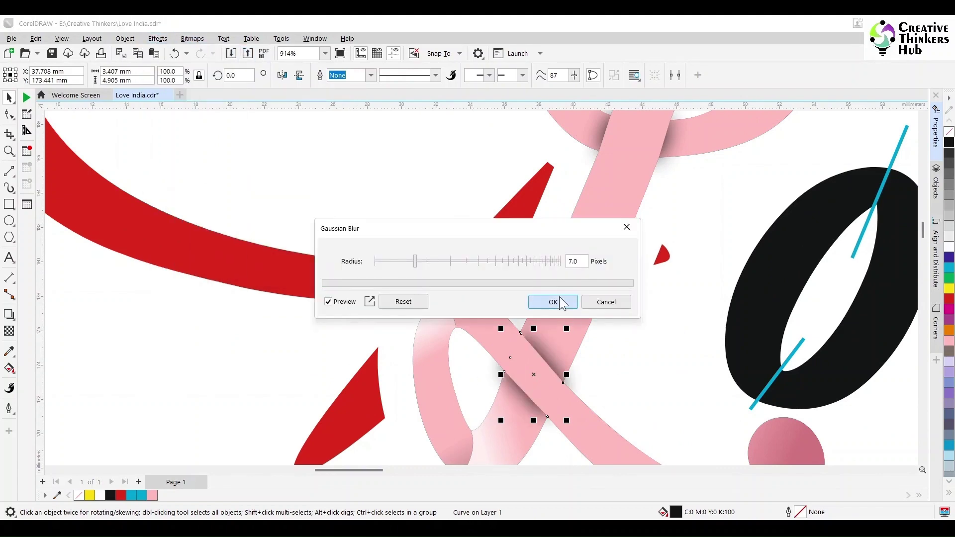
click(551, 301)
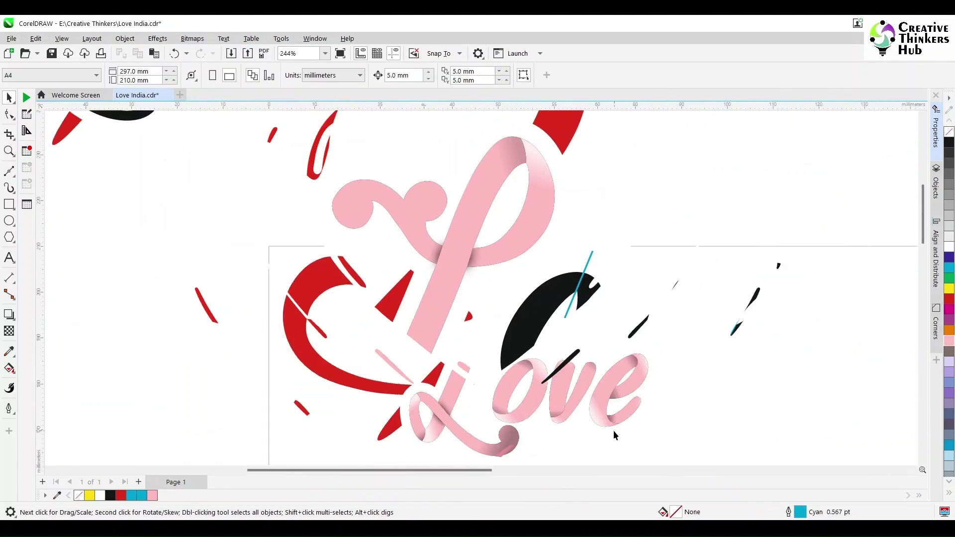
Change the document's default outline width for graphic objects to Hairline
double_click(840, 515)
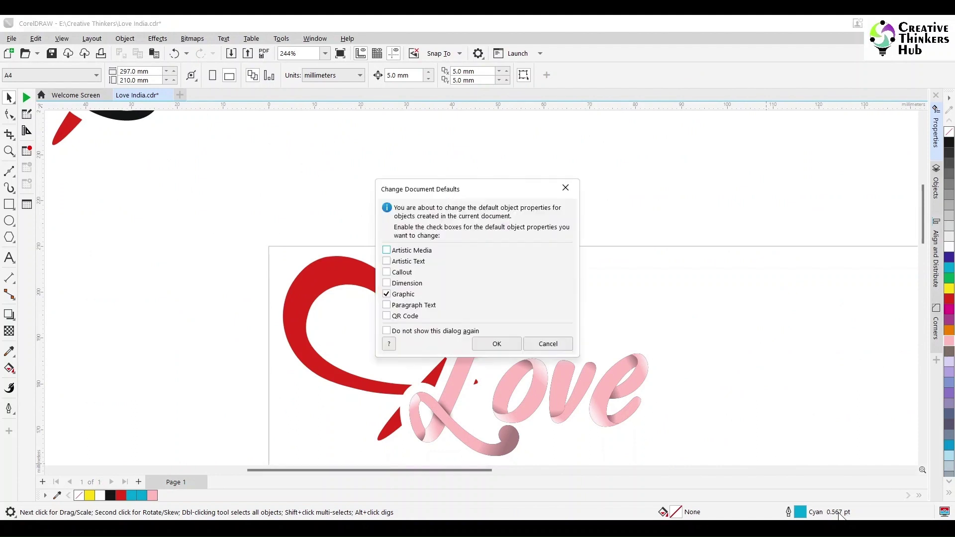
click(495, 344)
click(404, 205)
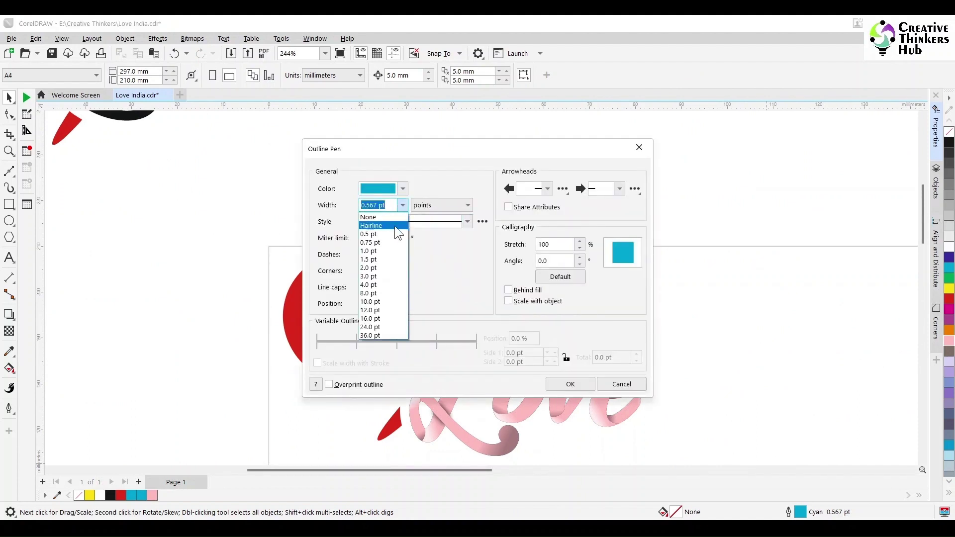
click(395, 225)
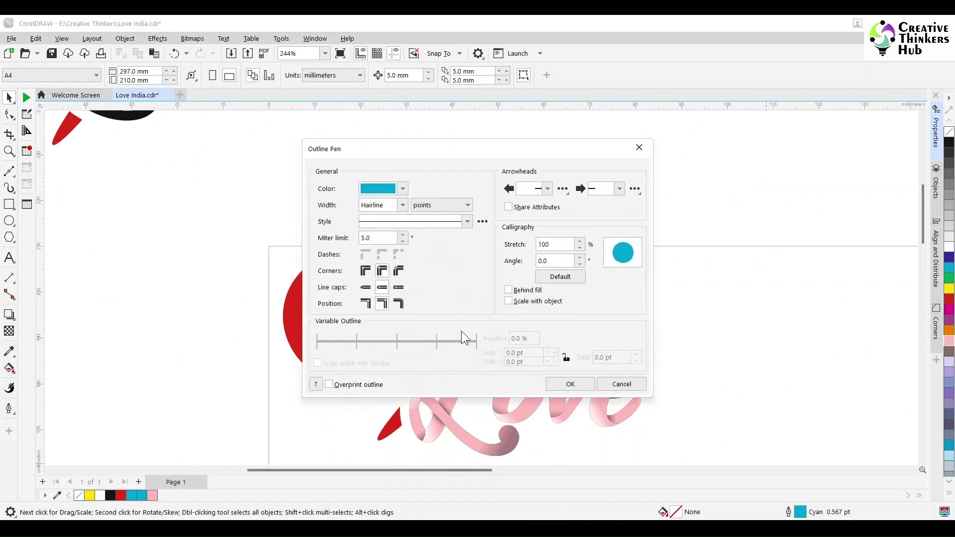
click(558, 381)
Draw a narrow closed three-node highlight outline along the outer edge of the L's upper loop
scroll(489, 291, up, 5)
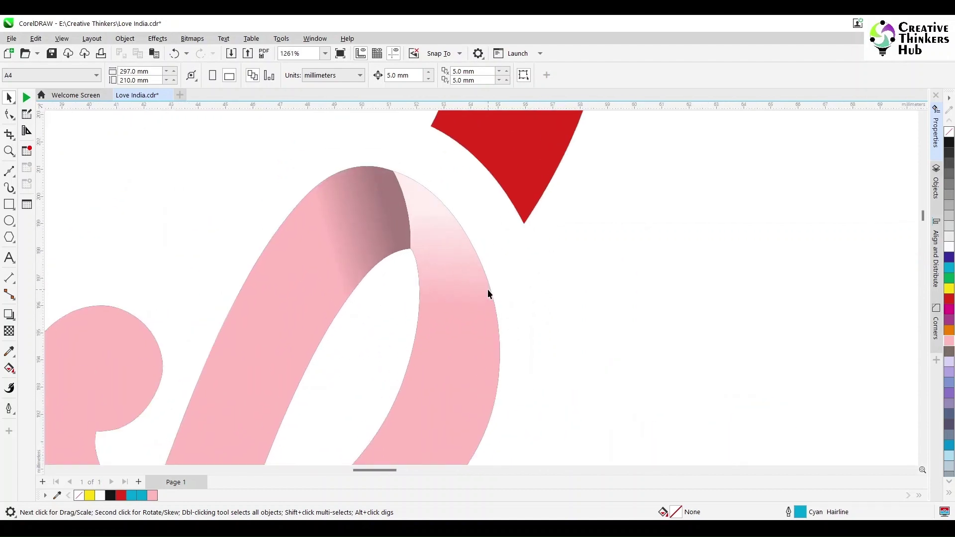
click(9, 170)
click(420, 191)
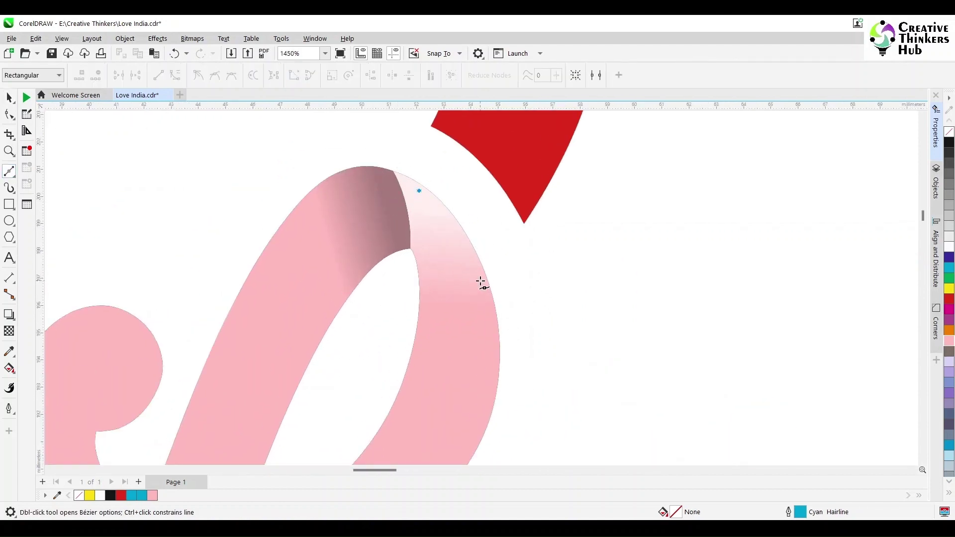
click(481, 282)
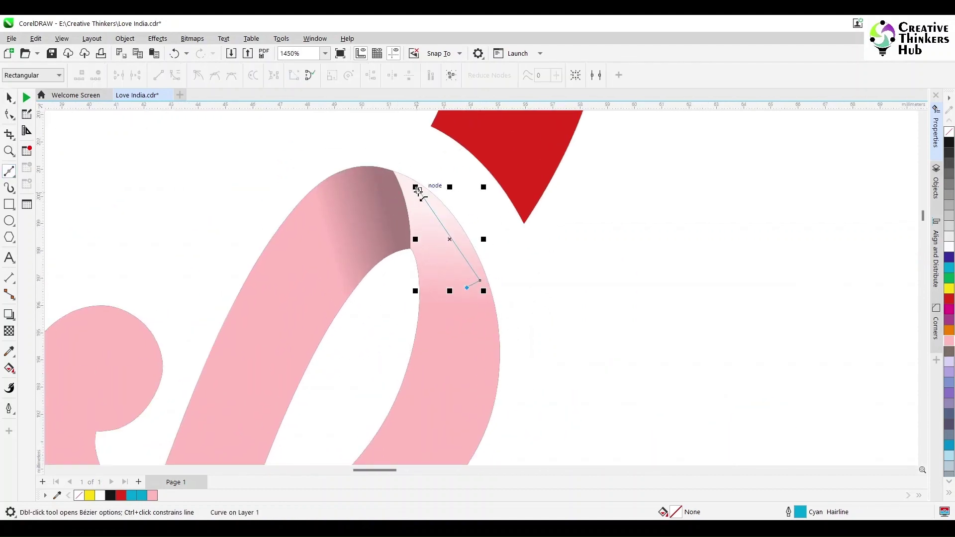
Convert the highlight outline's segments to curves, bow its outer side and round its lower end
key(F10)
drag(401, 170, 514, 332)
drag(458, 245, 457, 238)
click(476, 287)
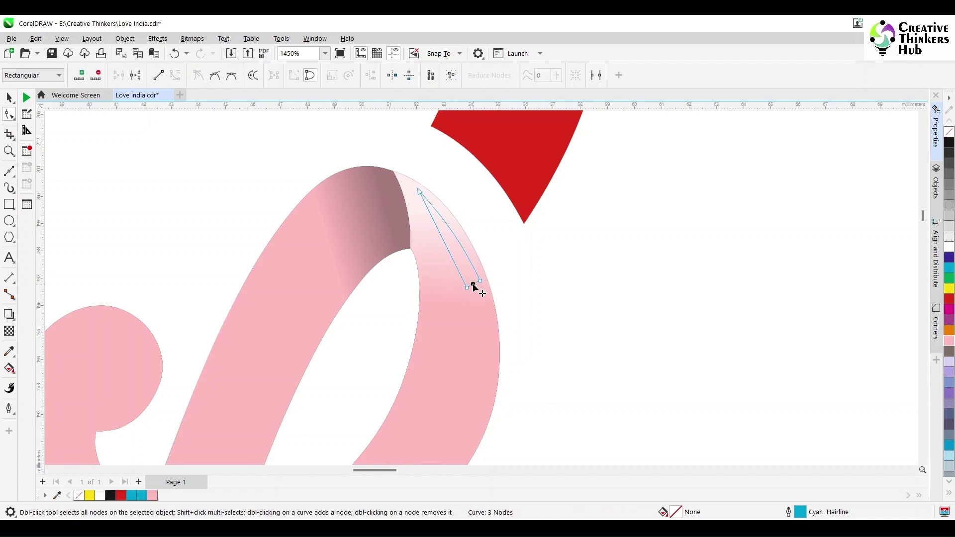
drag(476, 288, 473, 296)
click(452, 243)
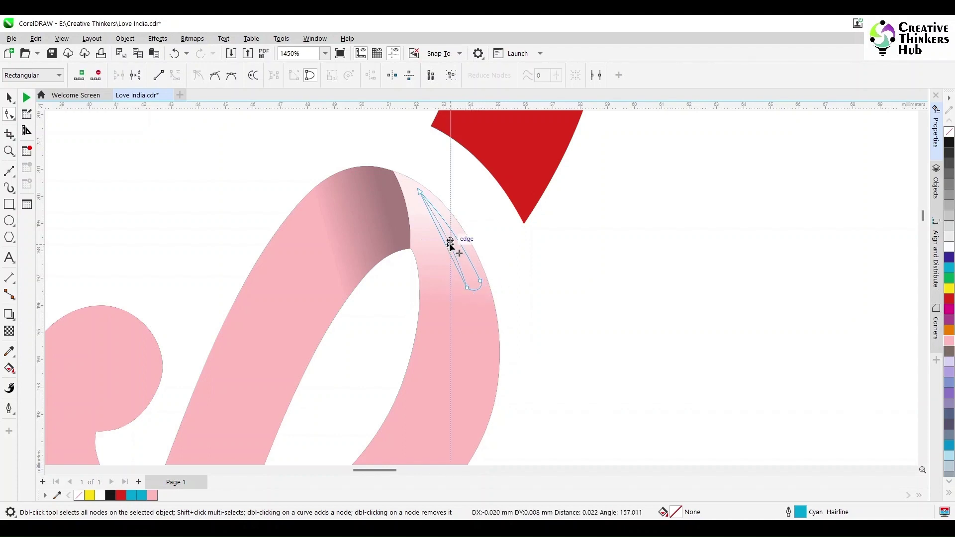
Bow the highlight's inner side and adjust its nodes so it tapers along the curve of the ribbon
scroll(477, 283, up, 2)
drag(521, 257, 438, 325)
drag(458, 290, 441, 252)
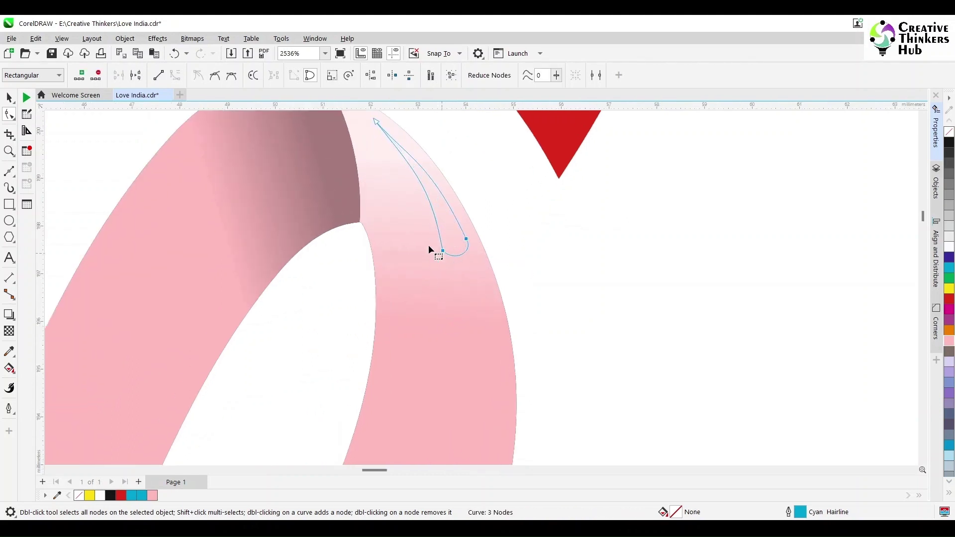
scroll(428, 247, down, 6)
scroll(455, 352, up, 2)
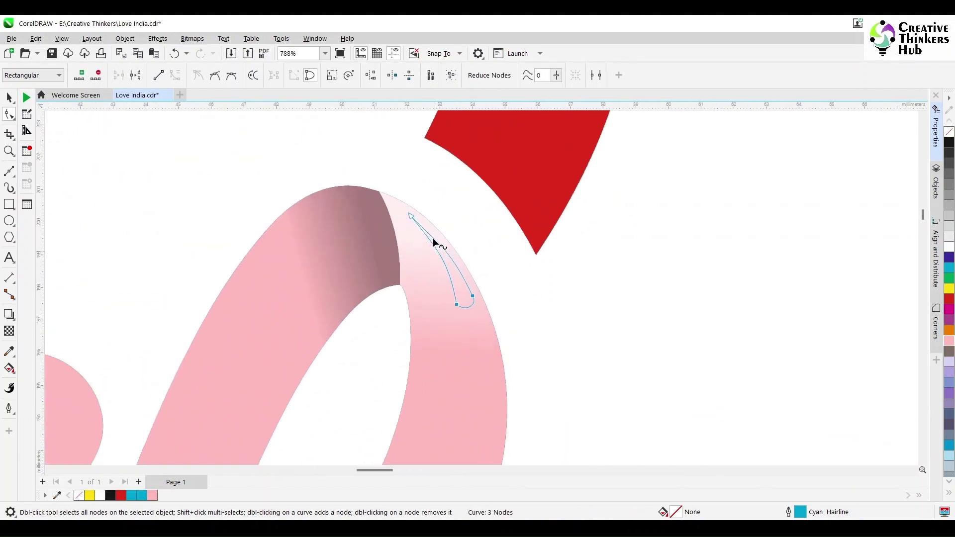
click(409, 214)
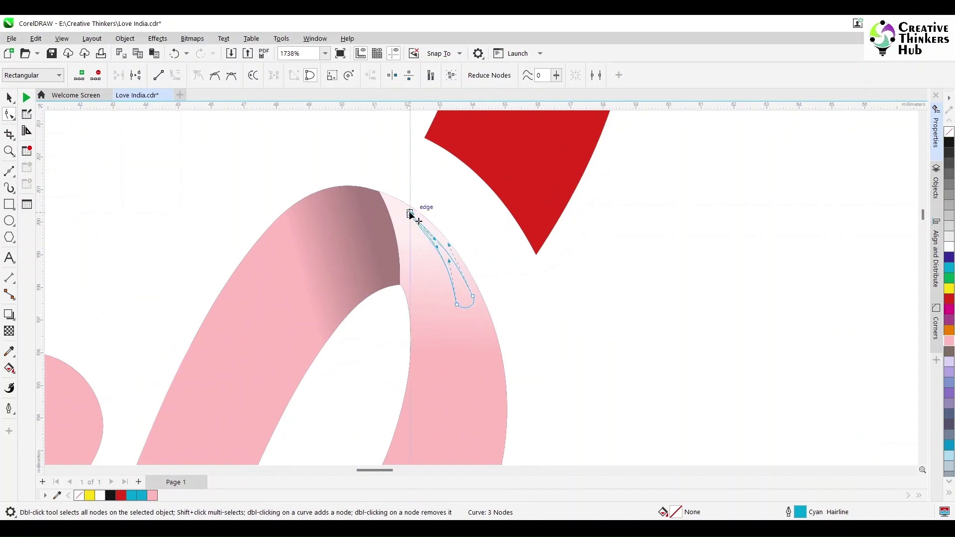
Fill the highlight on the L's upper loop with white and leave it without an outline
click(949, 247)
scroll(547, 400, down, 4)
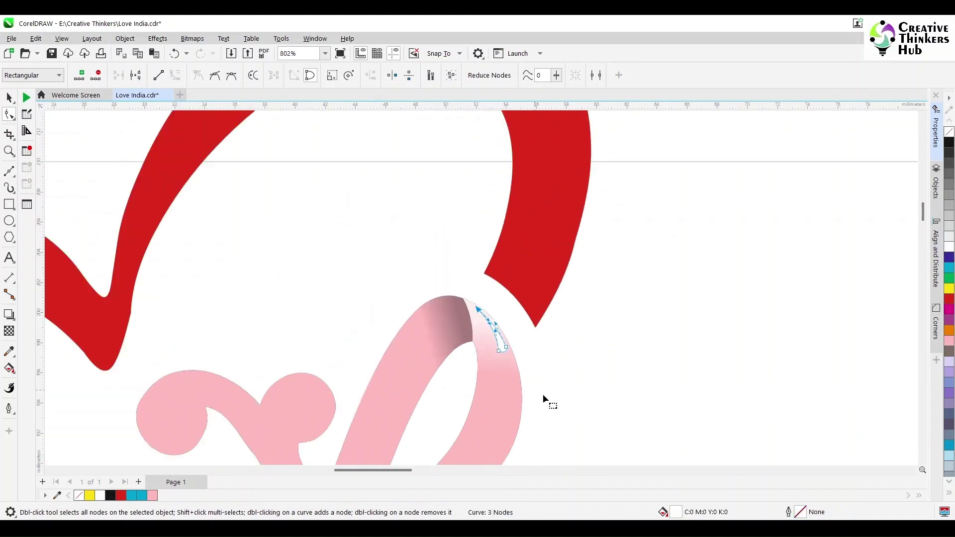
click(922, 461)
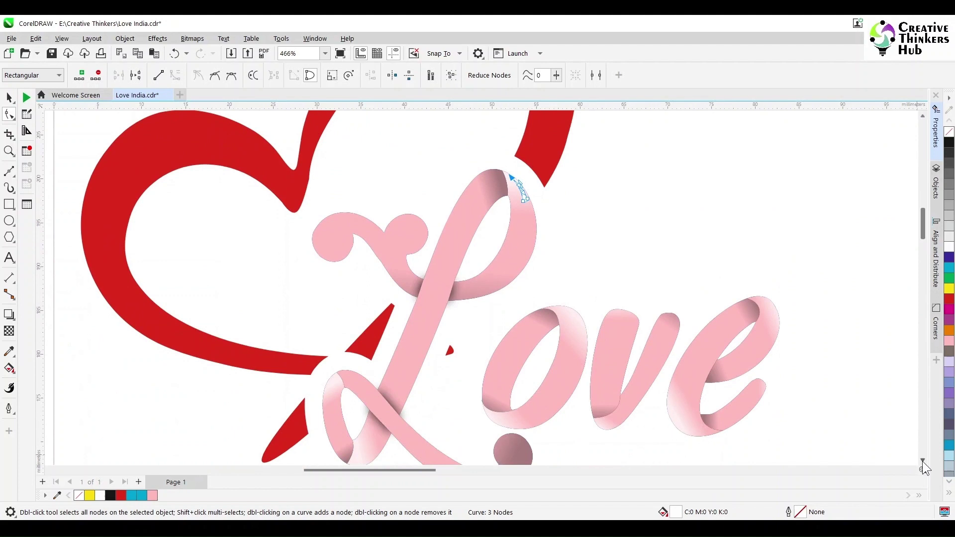
click(9, 97)
click(596, 216)
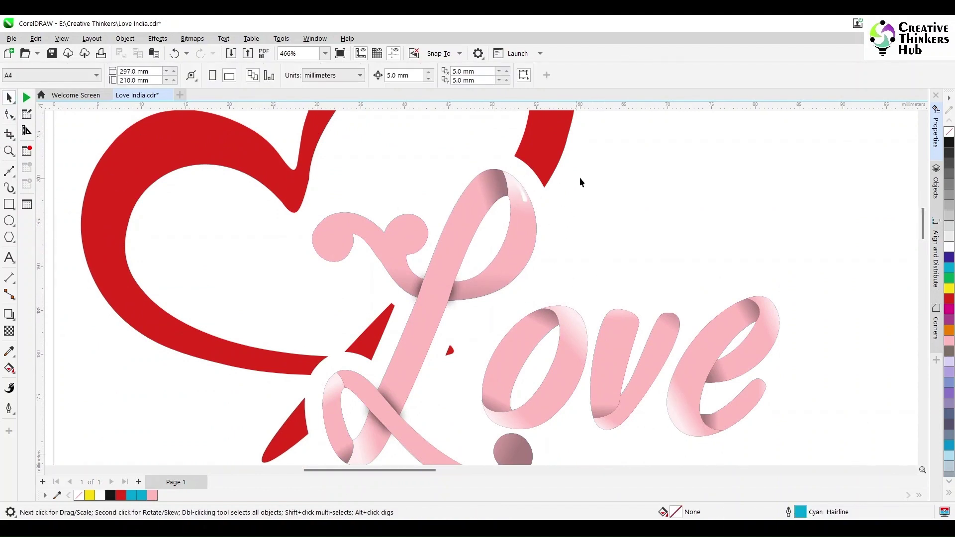
Place a copy of the white highlight on the upper outer curve of the letter o
drag(485, 228, 485, 229)
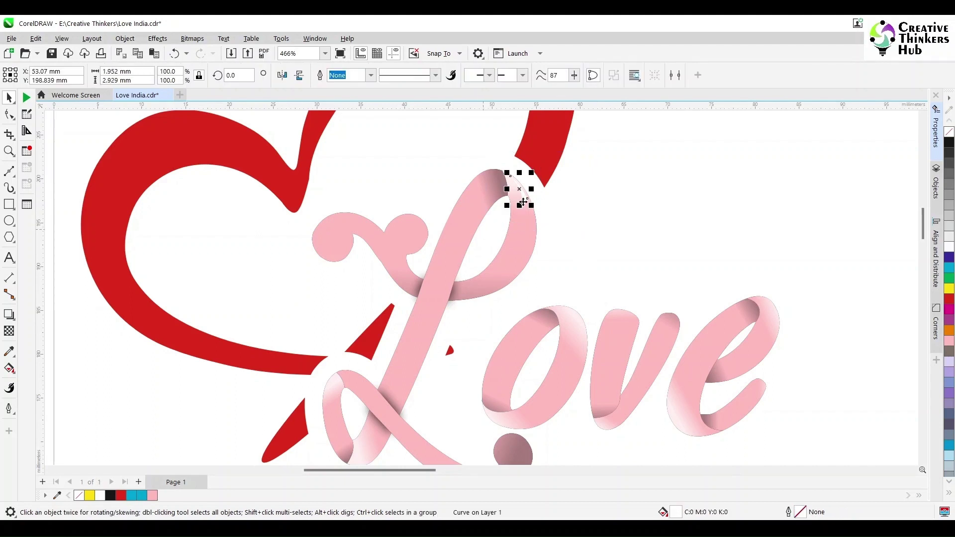
drag(524, 199, 579, 330)
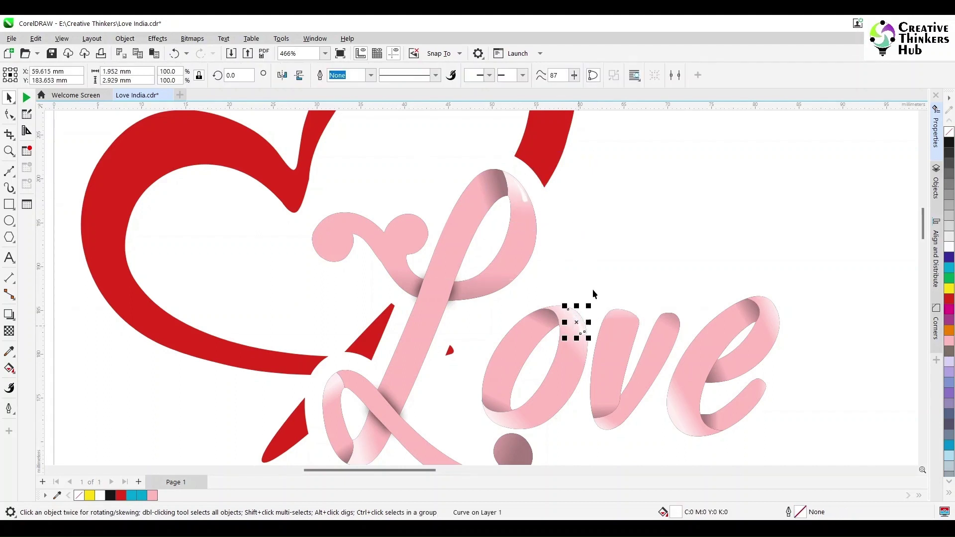
click(592, 316)
Scale the highlight on the letter o to about 87.6 percent and fit it inside the letter's outer edge
scroll(592, 315, up, 4)
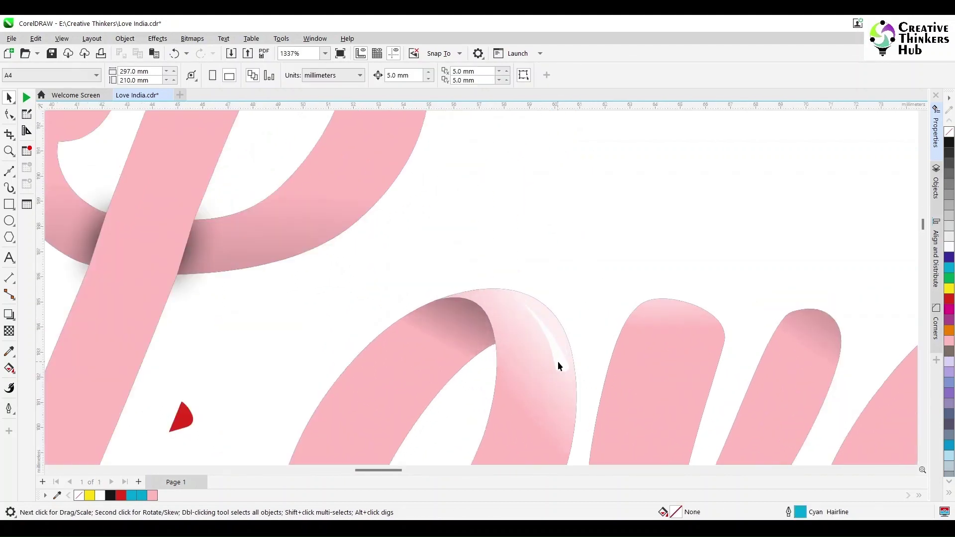
click(558, 361)
drag(573, 382, 559, 359)
drag(510, 281, 517, 291)
click(550, 333)
drag(567, 364, 569, 364)
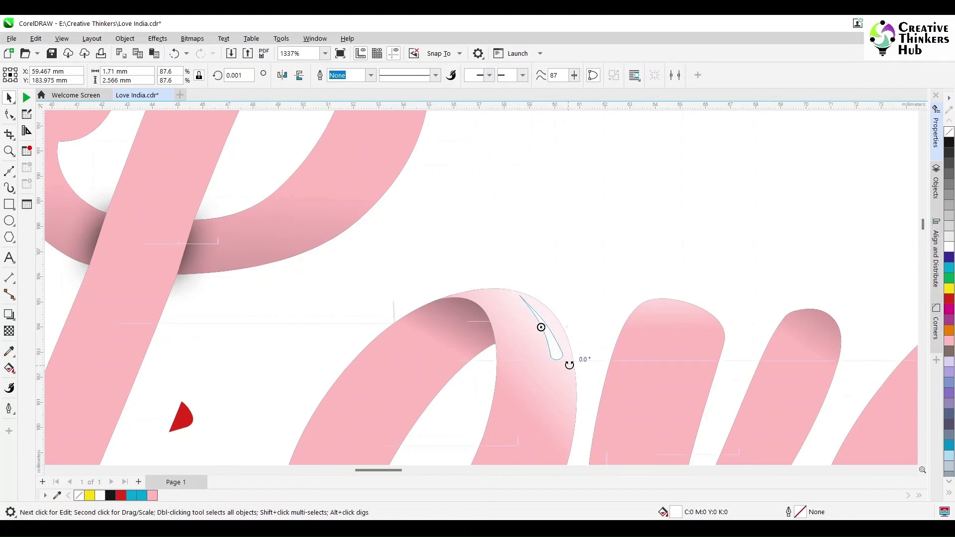
key(Escape)
Reshape the curve of the letter o's highlight so it follows the ribbon's outer edge
double_click(550, 350)
click(562, 352)
drag(546, 315, 547, 313)
click(551, 357)
key(space)
click(521, 255)
scroll(689, 383, down, 2)
scroll(849, 413, down, 1)
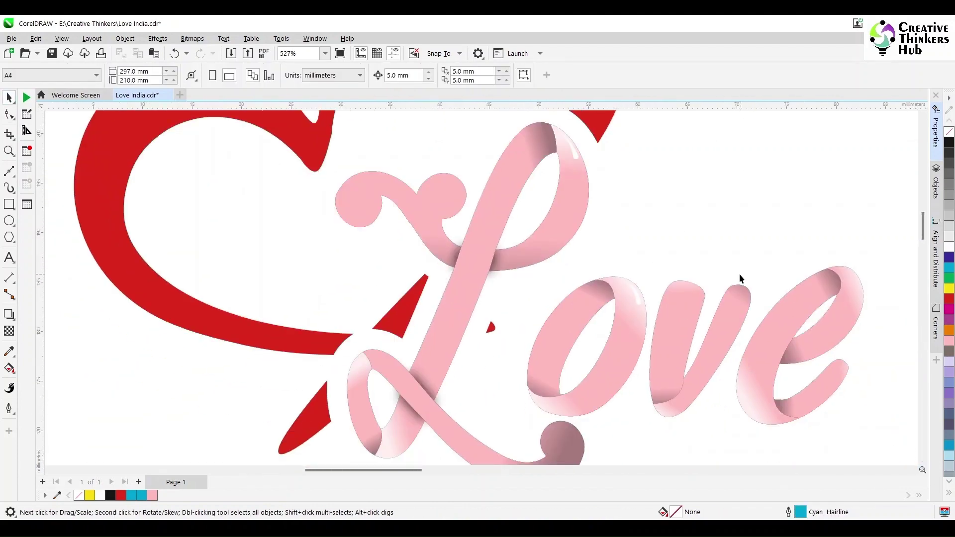
Draw a small ellipse highlight at the top of the letter v's first stroke, filled white with no outline
scroll(739, 284, up, 2)
key(F7)
drag(577, 271, 622, 285)
mouse_move(599, 279)
mouse_down()
mouse_move(586, 274)
mouse_move(607, 273)
mouse_up()
click(948, 246)
right_click(948, 132)
key(Escape)
scroll(714, 326, down, 2)
scroll(691, 430, up, 1)
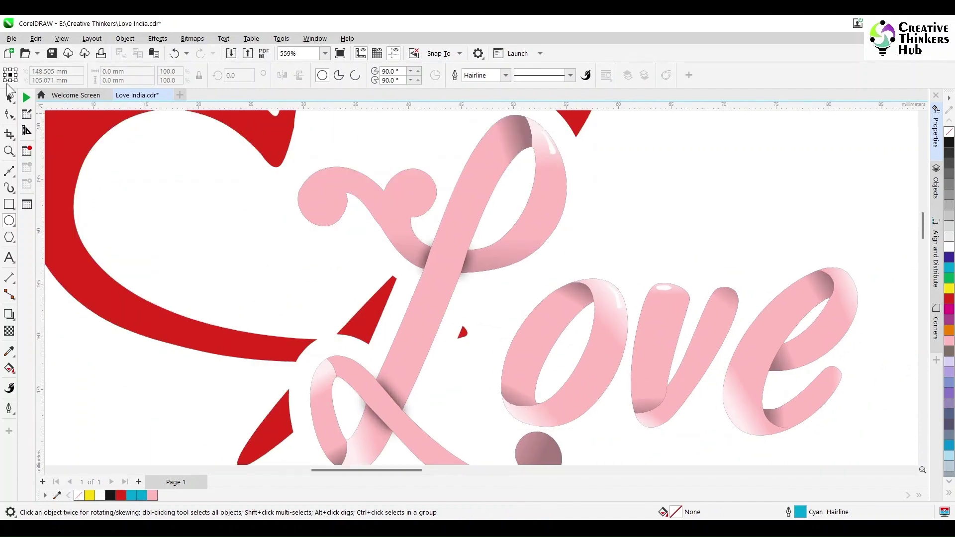
Place a copy of the letter o's curved white highlight on the upper outer curve of the letter e
click(9, 97)
drag(667, 235, 583, 330)
right_click(844, 281)
drag(622, 312, 806, 292)
scroll(846, 285, up, 2)
scroll(807, 294, down, 6)
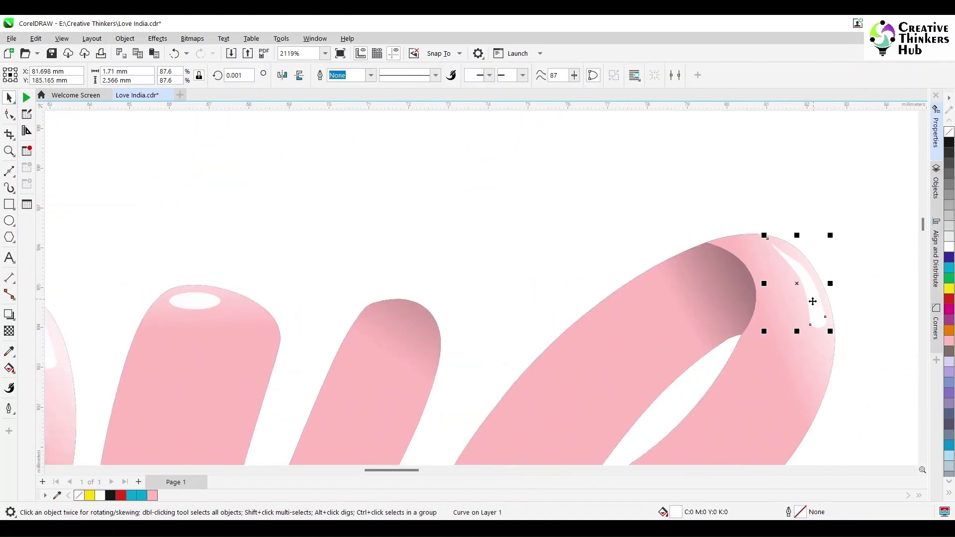
Add a small white ellipse highlight at the tip of the letter e's tail and fit it inside the rounded end
click(800, 400)
click(792, 378)
scroll(792, 378, up, 6)
click(761, 386)
mouse_move(784, 393)
mouse_down()
mouse_move(787, 402)
mouse_move(777, 382)
mouse_up()
click(802, 397)
click(769, 384)
drag(761, 389, 766, 395)
click(809, 392)
scroll(828, 410, down, 6)
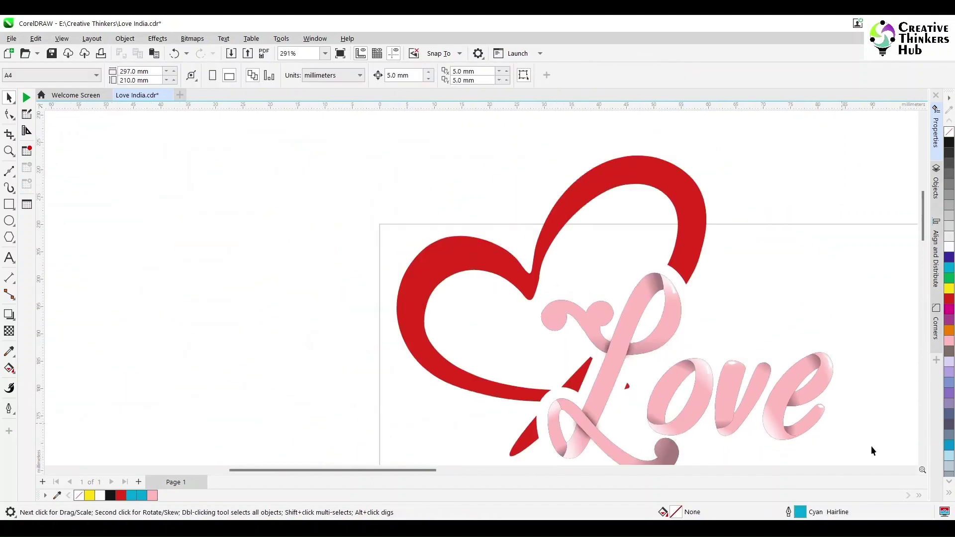
scroll(815, 425, down, 1)
scroll(759, 405, up, 1)
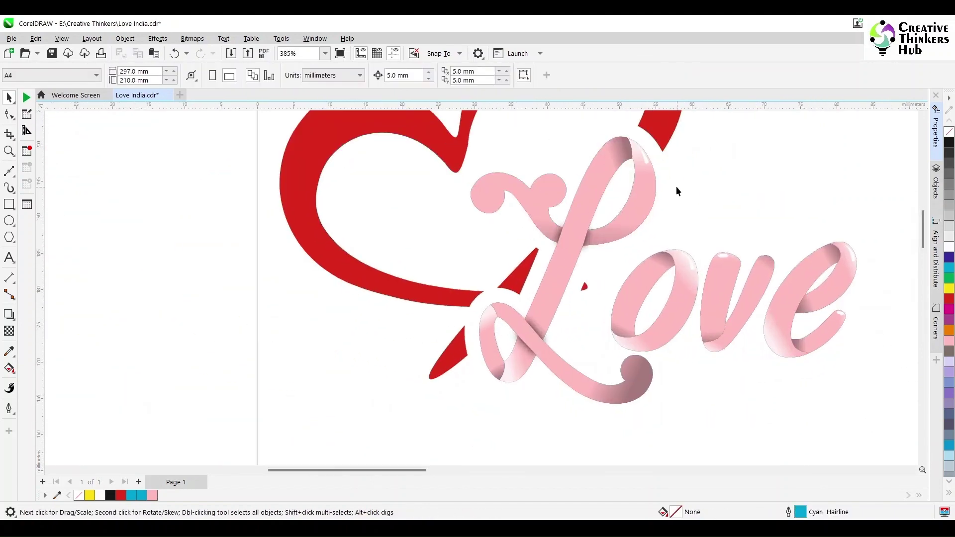
Copy the curved white highlight to the lower outer curve of the letter o and rotate it to follow the edge
click(692, 264)
drag(691, 264, 583, 321)
key(z)
drag(562, 287, 723, 386)
click(9, 97)
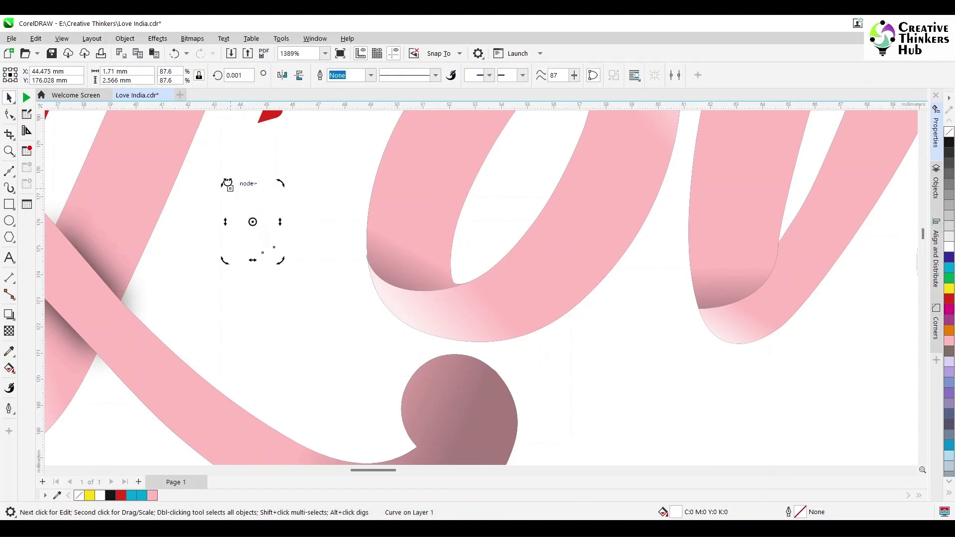
drag(230, 188, 421, 329)
click(462, 330)
scroll(557, 369, down, 3)
click(620, 419)
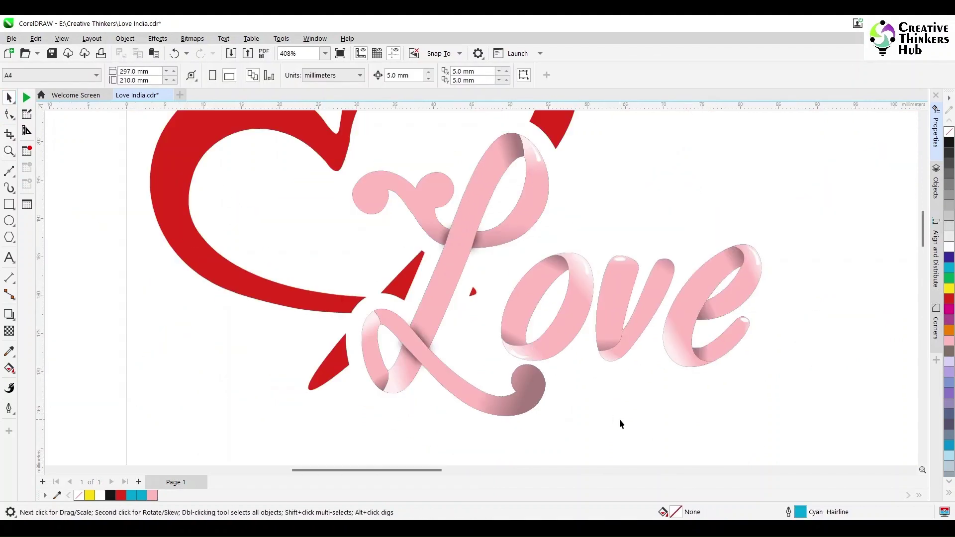
Place a horizontally mirrored copy of the curved white highlight on the lower-left loop of the letter L
drag(585, 264, 338, 306)
click(282, 75)
scroll(381, 324, up, 2)
drag(366, 356, 351, 334)
drag(368, 340, 370, 336)
key(Escape)
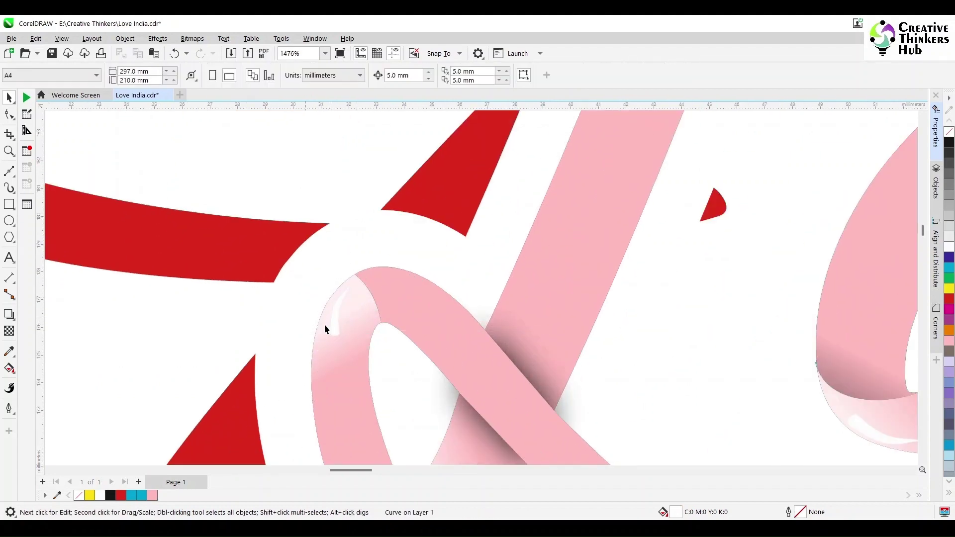
Rotate the highlight on the L's lower-left loop so it follows the ribbon's outer edge
click(328, 328)
click(331, 330)
drag(349, 282, 355, 280)
key(Escape)
scroll(353, 326, down, 2)
scroll(339, 371, down, 3)
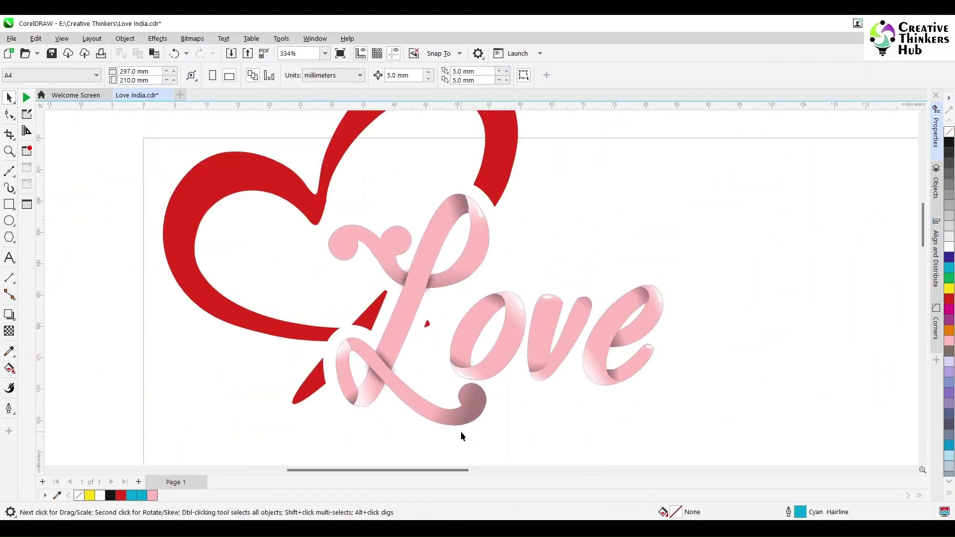
Copy the letter v's white ellipse highlight onto the leftmost curl of the letter L and enlarge it within the curl
drag(547, 297, 344, 243)
click(12, 154)
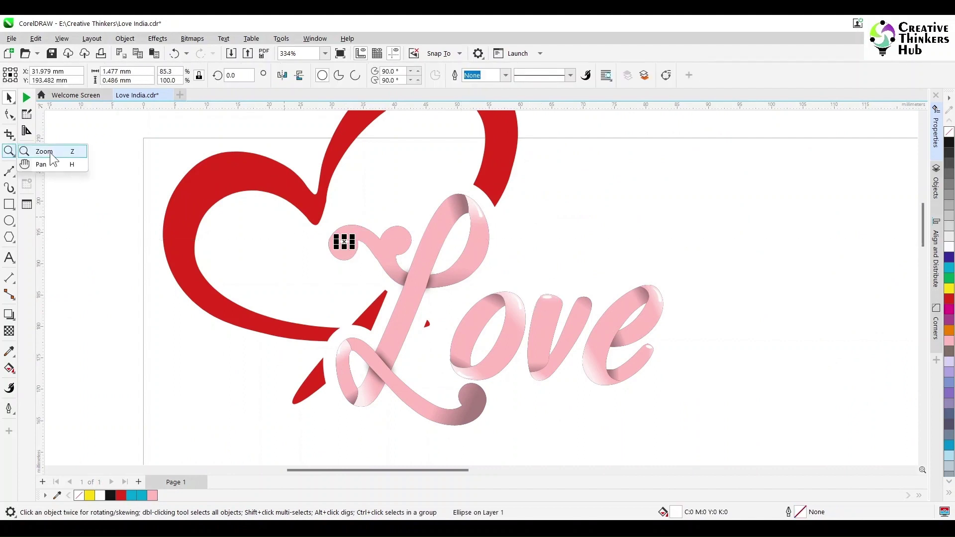
click(48, 152)
drag(313, 213, 392, 284)
key(space)
drag(442, 257, 473, 306)
drag(456, 325, 454, 319)
Copy the ellipse highlight to the L's second curl at about 1.36 mm wide and make the first one about 1.61 mm wide
drag(454, 319, 736, 211)
right_click(736, 212)
drag(688, 215, 757, 216)
click(450, 326)
drag(470, 323, 463, 323)
Apply a Gaussian Blur with a 1.6 pixel radius to the ellipse highlight on the L's leftmost curl
click(158, 39)
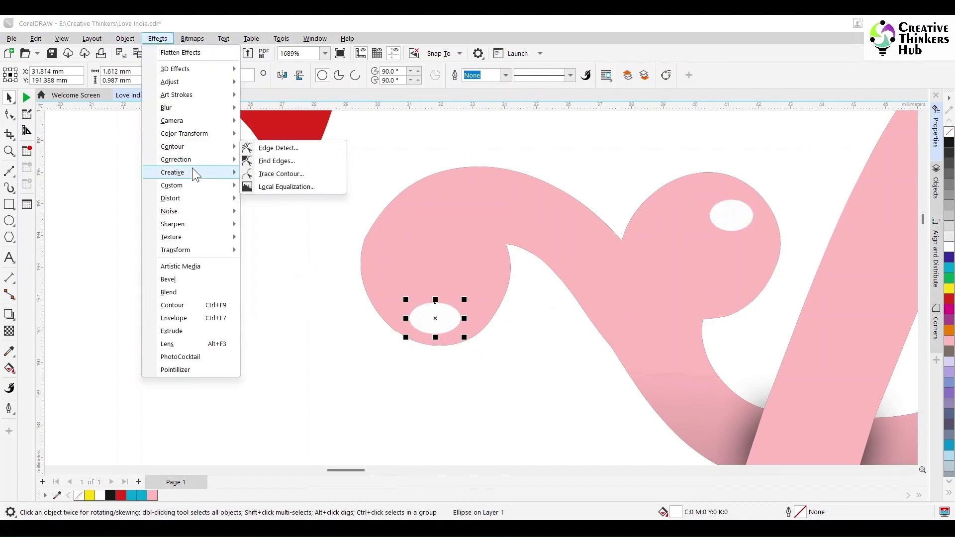
mouse_move(170, 106)
click(309, 151)
drag(254, 189, 226, 189)
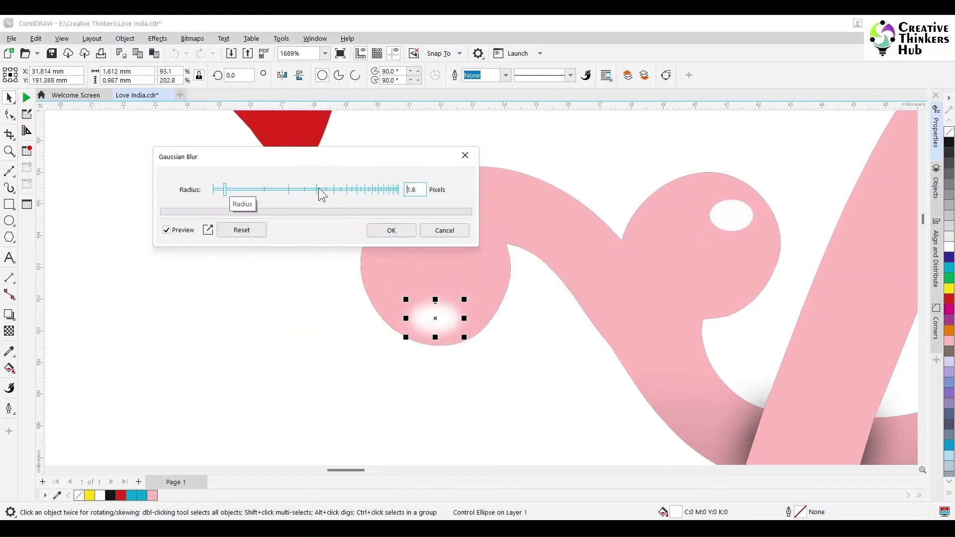
click(403, 228)
Apply a Gaussian Blur to the ellipse highlight on the L's second curl
click(731, 216)
click(125, 38)
mouse_move(157, 38)
mouse_move(169, 106)
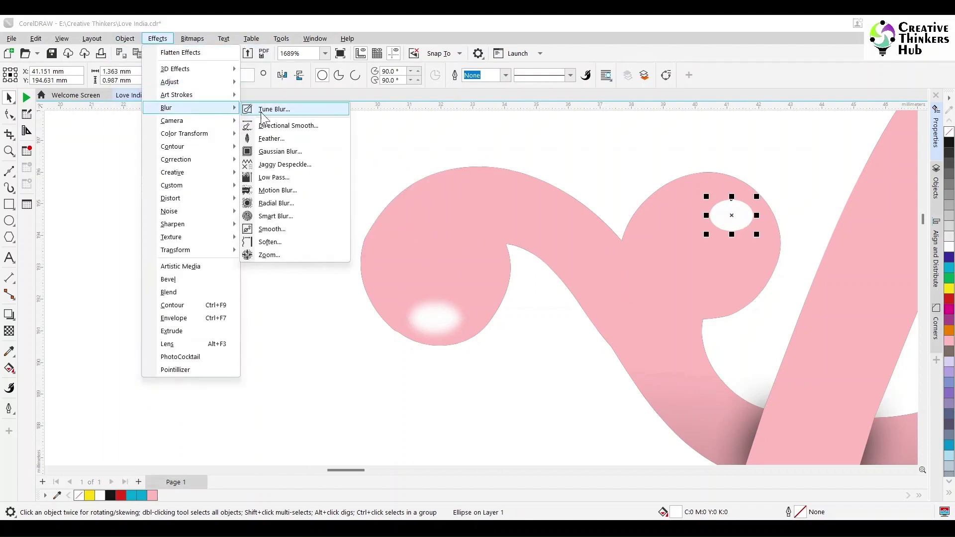
click(288, 151)
click(551, 303)
scroll(546, 303, down, 4)
key(Escape)
scroll(722, 356, down, 5)
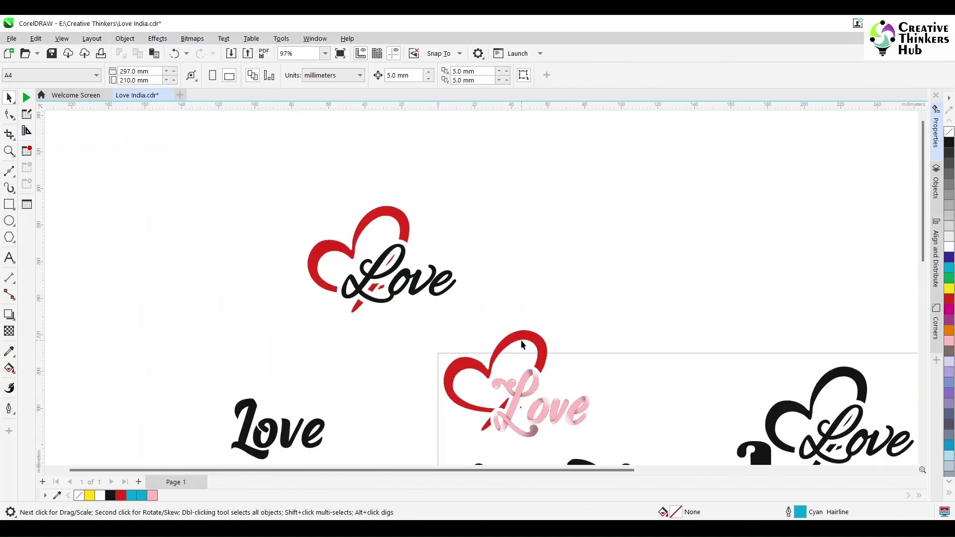
Draw a closed, narrow three-node shape with the Bézier tool on the upper arc of the red heart's right lobe
click(520, 342)
scroll(521, 341, up, 5)
click(8, 170)
click(500, 312)
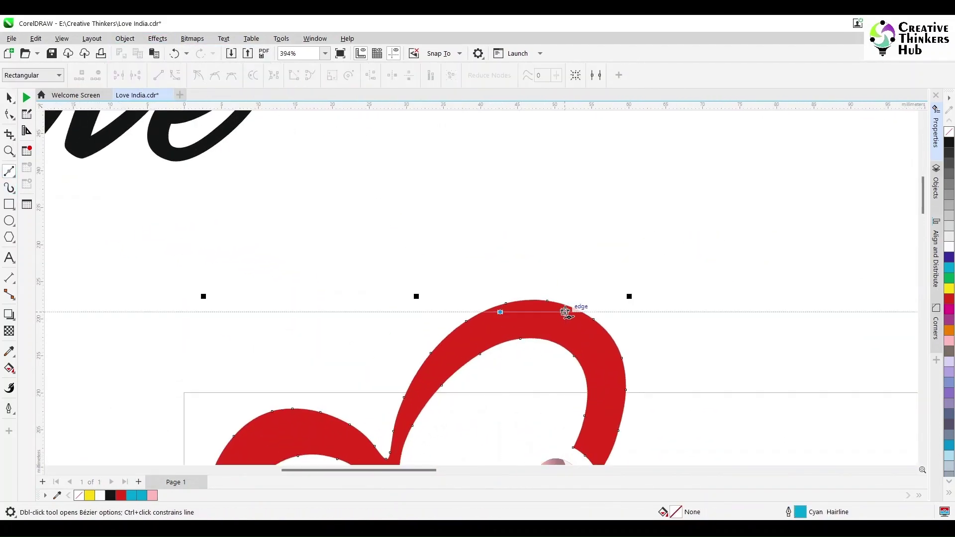
click(566, 312)
click(565, 323)
click(500, 312)
scroll(504, 332, up, 4)
Bend the triangle's sides into curves and round its wide end to form a tapered highlight following the heart's arc
key(F10)
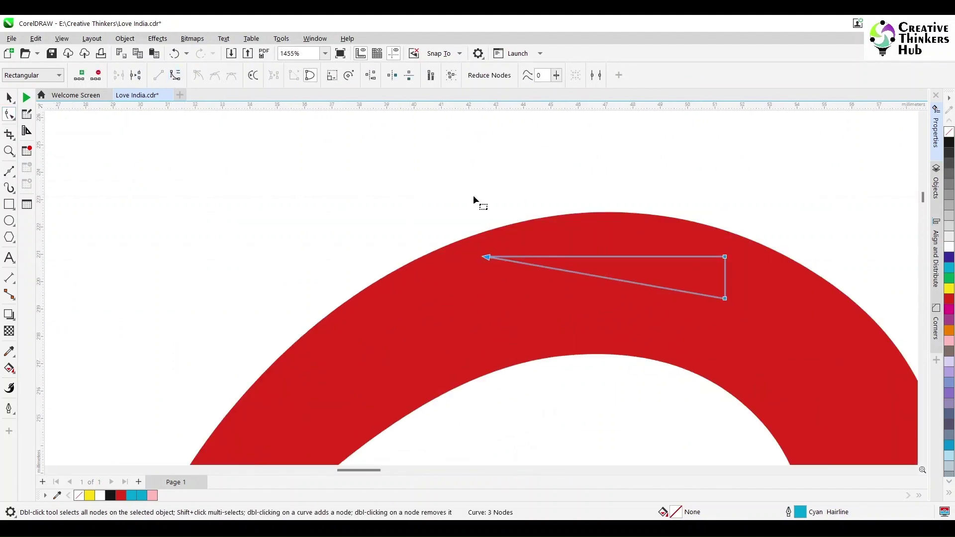
drag(631, 257, 633, 234)
drag(725, 257, 756, 264)
click(687, 293)
click(707, 296)
drag(650, 288, 650, 255)
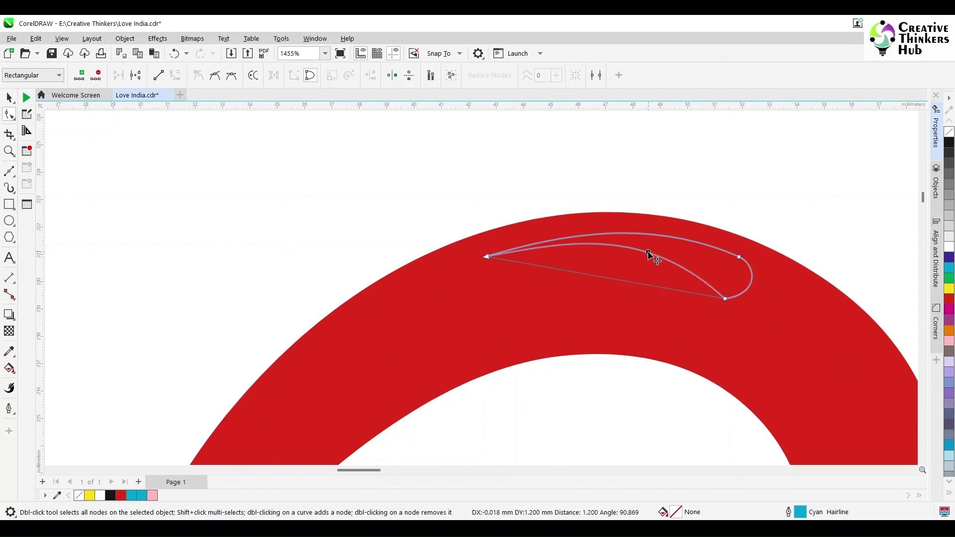
Move the tapered highlight toward the heart's upper-right bend and rotate it to about 326 degrees to follow the outer edge
scroll(444, 266, down, 4)
key(space)
drag(513, 270, 514, 270)
click(514, 270)
drag(546, 289, 548, 307)
scroll(527, 278, down, 2)
scroll(535, 277, up, 2)
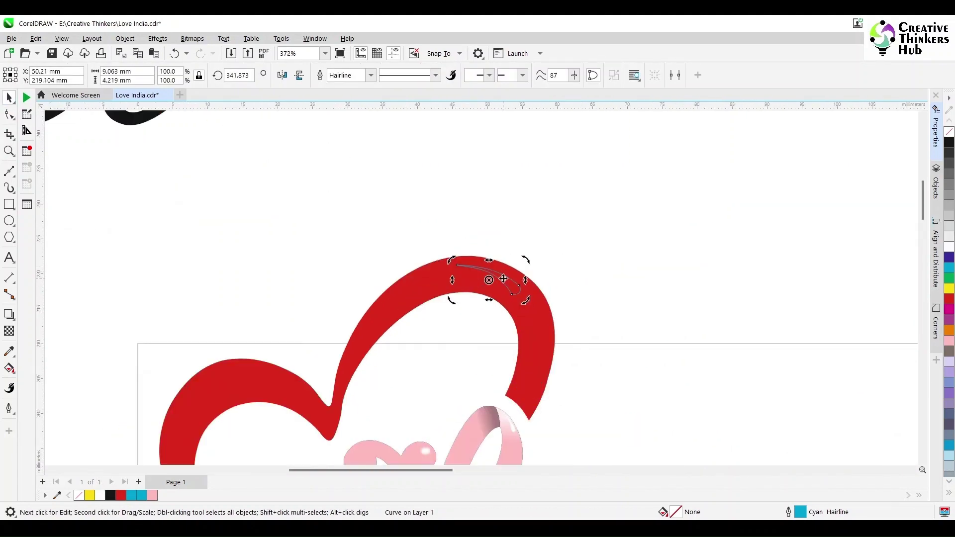
drag(511, 278, 528, 296)
click(527, 296)
scroll(513, 291, up, 1)
drag(447, 278, 464, 247)
Fill the heart's tapered highlight with light pink (C0 M40 Y20 K0) and remove its outline
click(949, 340)
right_click(949, 132)
click(767, 324)
scroll(768, 326, down, 3)
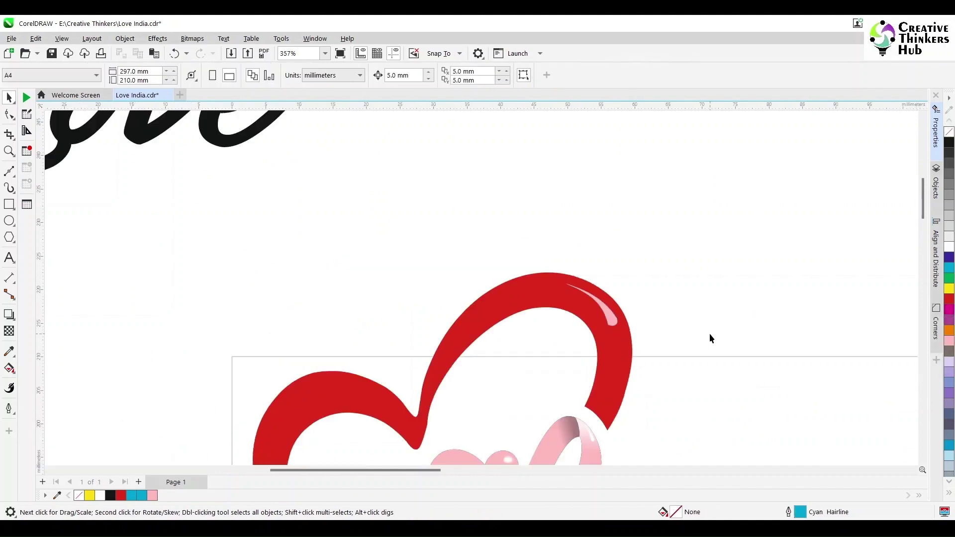
Copy the pink highlight onto the heart's left lobe and rotate it so it follows the lobe's outer edge
drag(659, 324, 534, 369)
right_click(534, 369)
scroll(599, 369, up, 3)
click(339, 374)
click(341, 375)
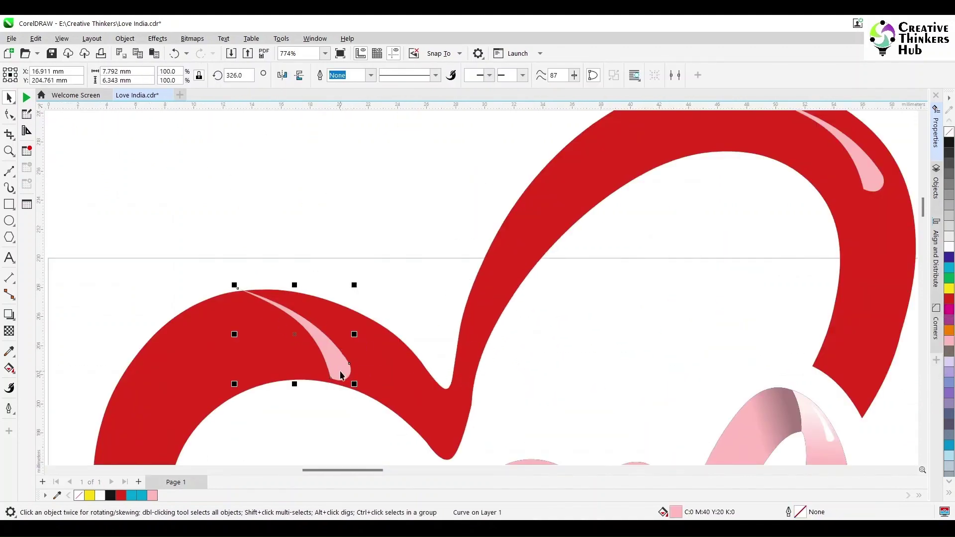
drag(341, 375, 341, 333)
click(341, 334)
drag(235, 247, 217, 315)
scroll(345, 291, down, 3)
click(238, 323)
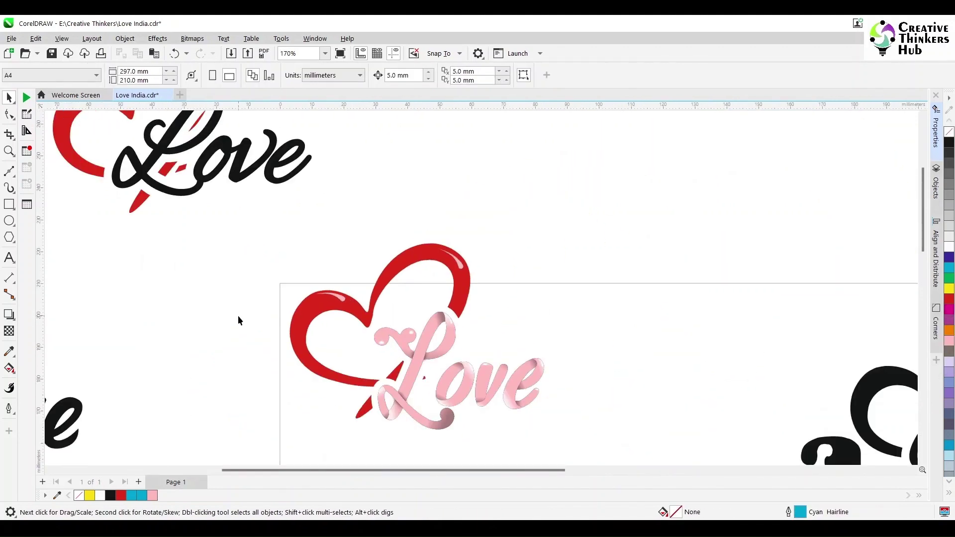
Save the Love India drawing
scroll(238, 315, down, 2)
scroll(327, 441, up, 1)
key(ctrl+s)
Replace the black heart and Love lettering above the decorative India text with a copy of the red and pink design
drag(720, 350, 685, 340)
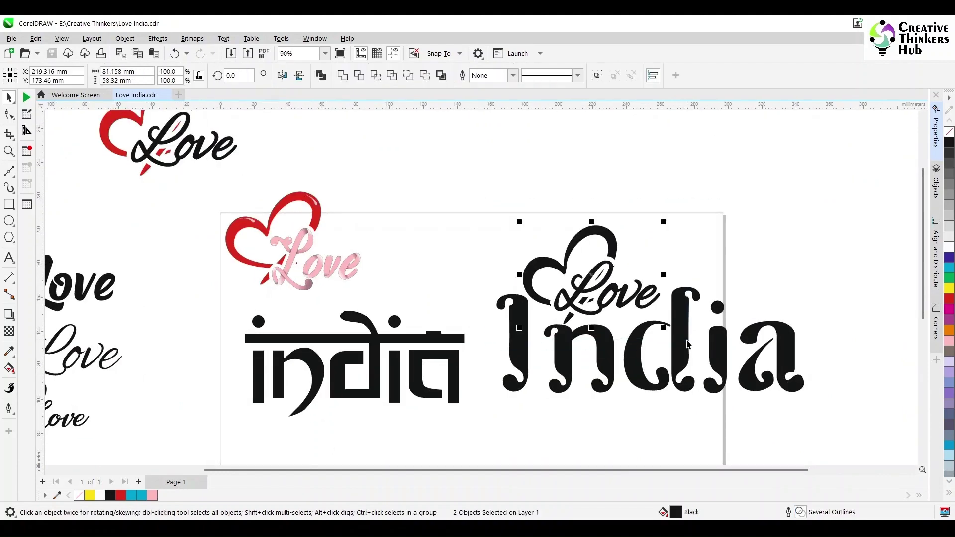
key(Delete)
drag(211, 180, 383, 299)
drag(288, 269, 572, 297)
click(439, 280)
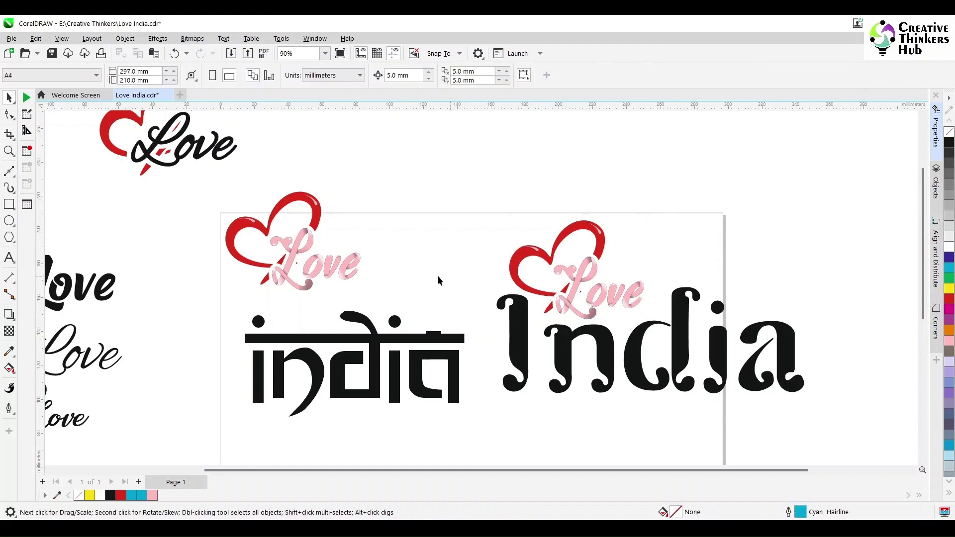
Draw a rectangle around the first india lettering and enlarge it to about 130 × 62 mm
click(364, 336)
scroll(420, 440, down, 2)
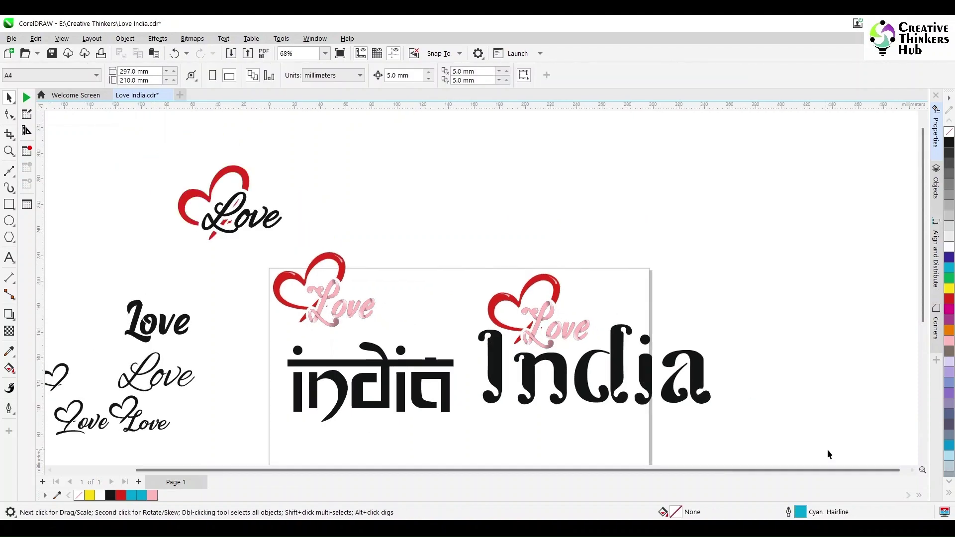
click(9, 171)
key(F6)
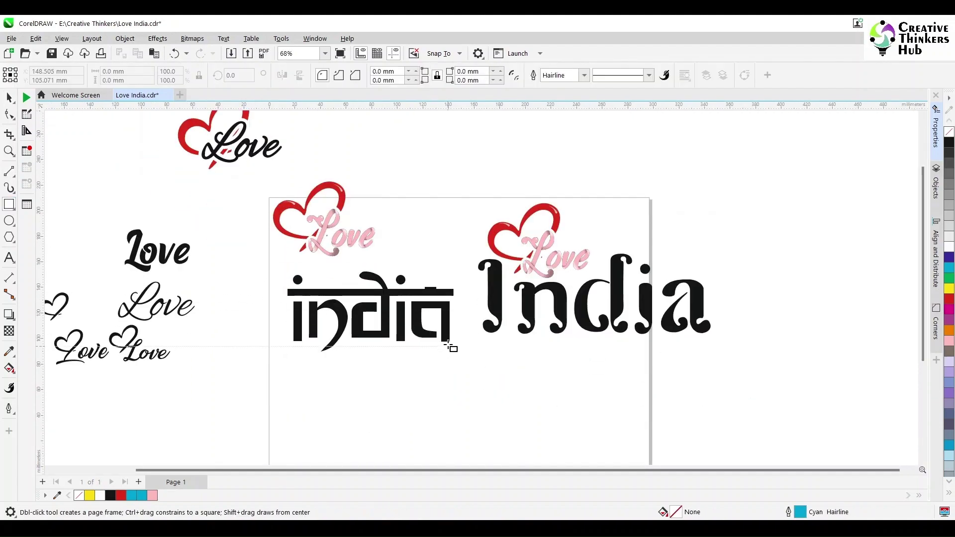
drag(450, 343, 286, 272)
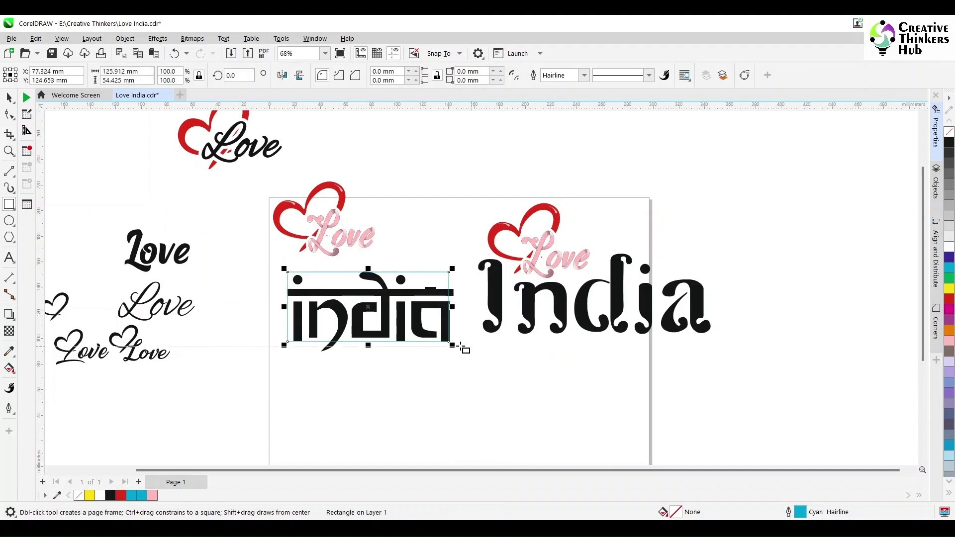
drag(449, 342, 459, 364)
drag(371, 347, 370, 356)
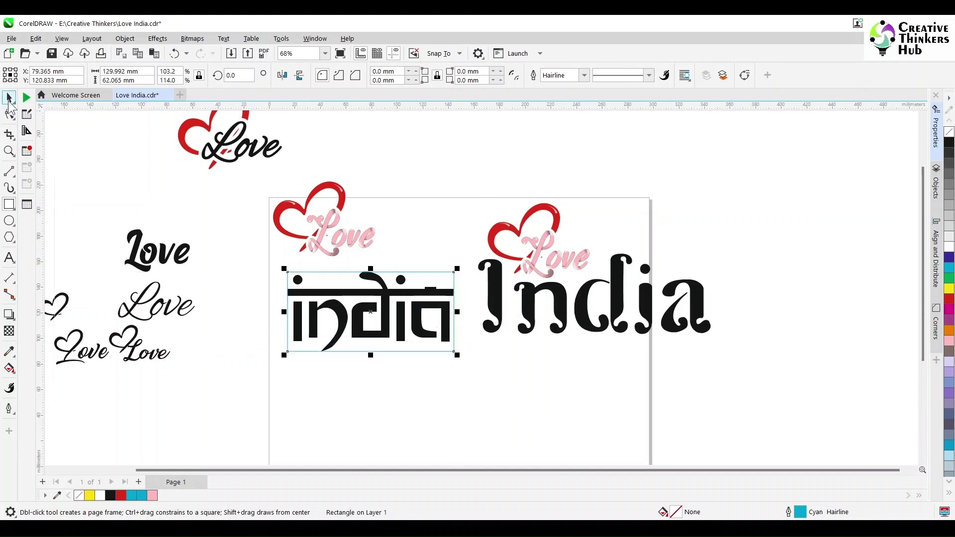
Move the rectangle over the decorative India text beside the first lettering
key(space)
drag(370, 309, 569, 313)
key(ctrl+z)
drag(370, 312, 567, 318)
Align the decorative India text vertically with the rectangle and scale the text to about 178 × 61.5 mm
click(619, 352)
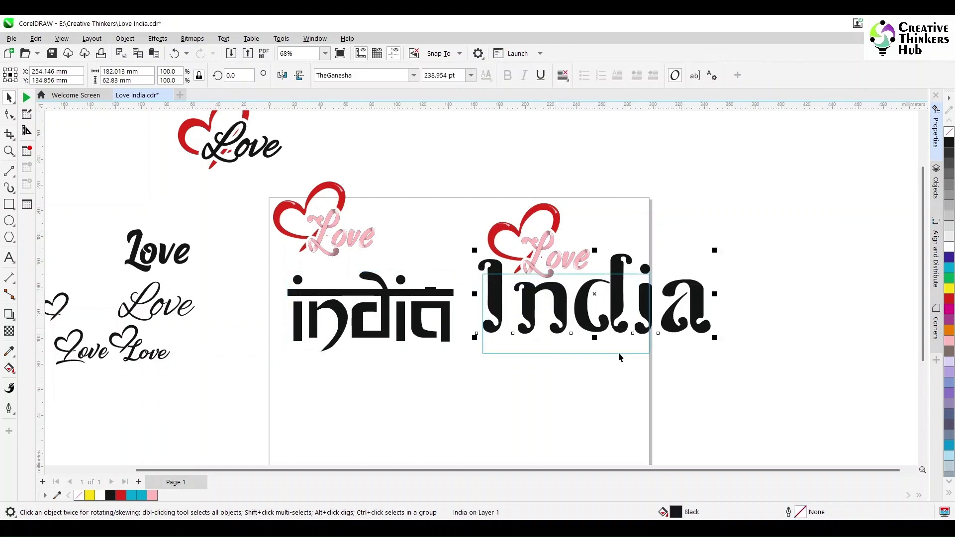
shift+click(619, 352)
click(721, 371)
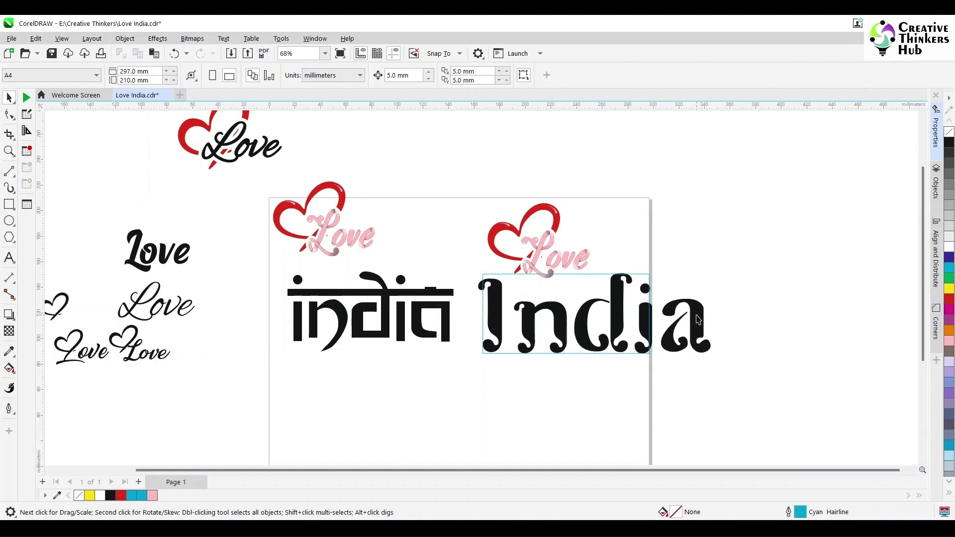
click(697, 316)
drag(475, 270, 479, 271)
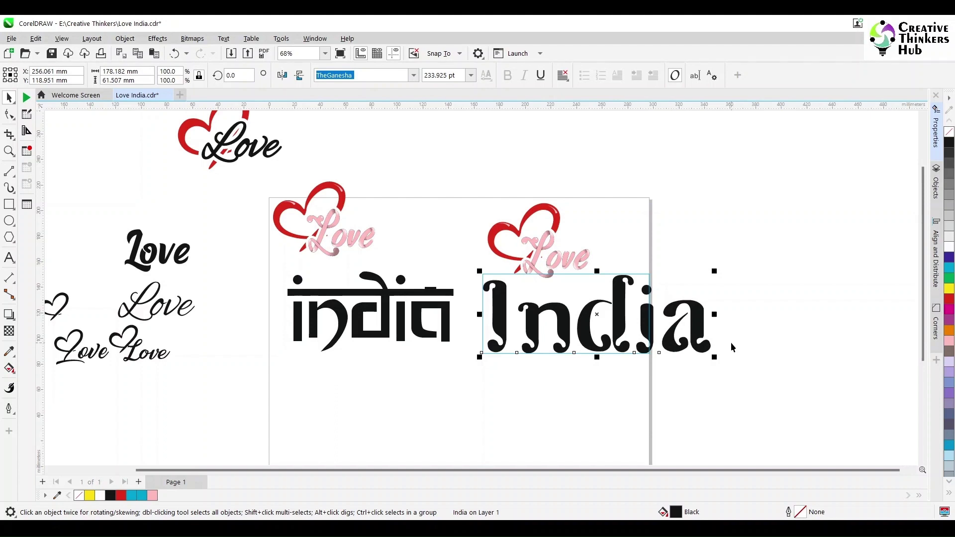
click(791, 308)
Widen the rectangle to about 177 mm to match the India text and move it to the empty page area below
click(640, 288)
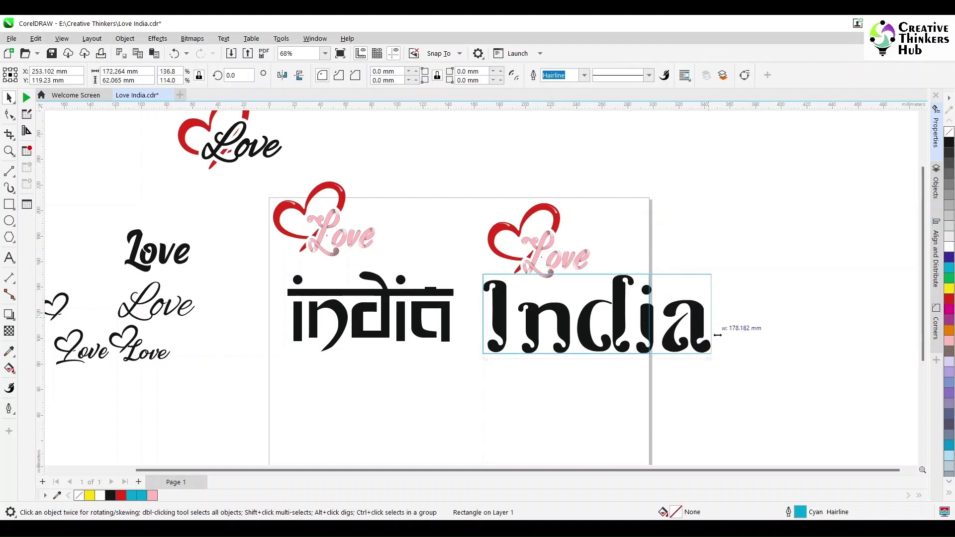
drag(657, 287, 516, 392)
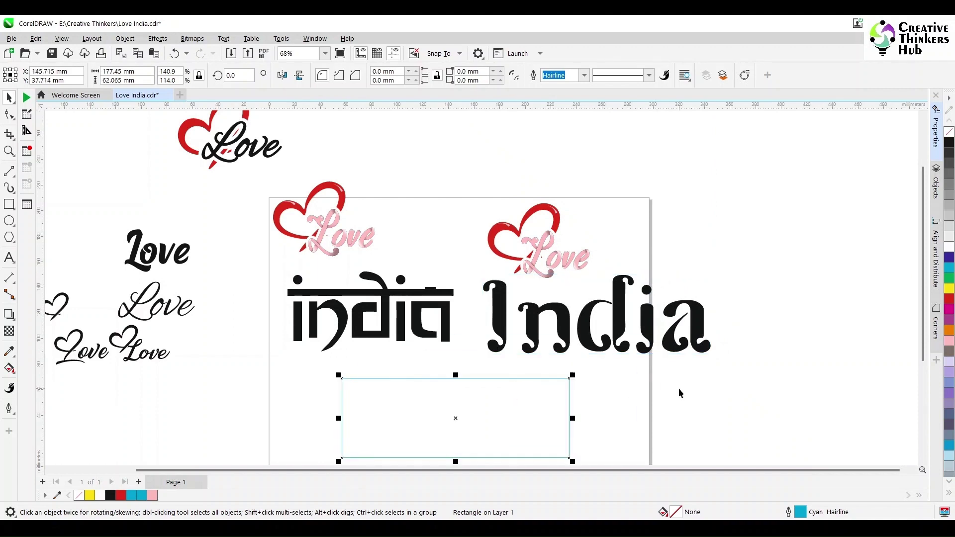
click(846, 404)
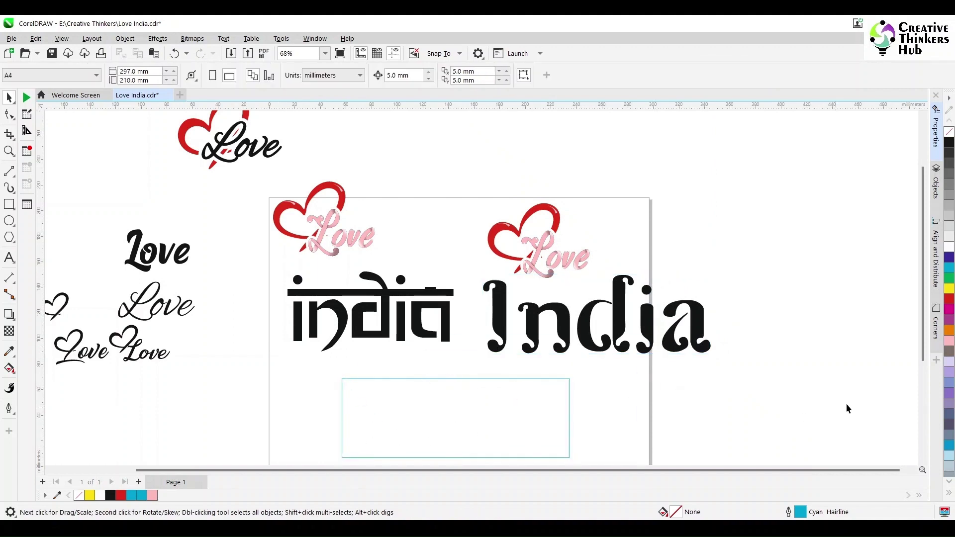
scroll(921, 347, down, 2)
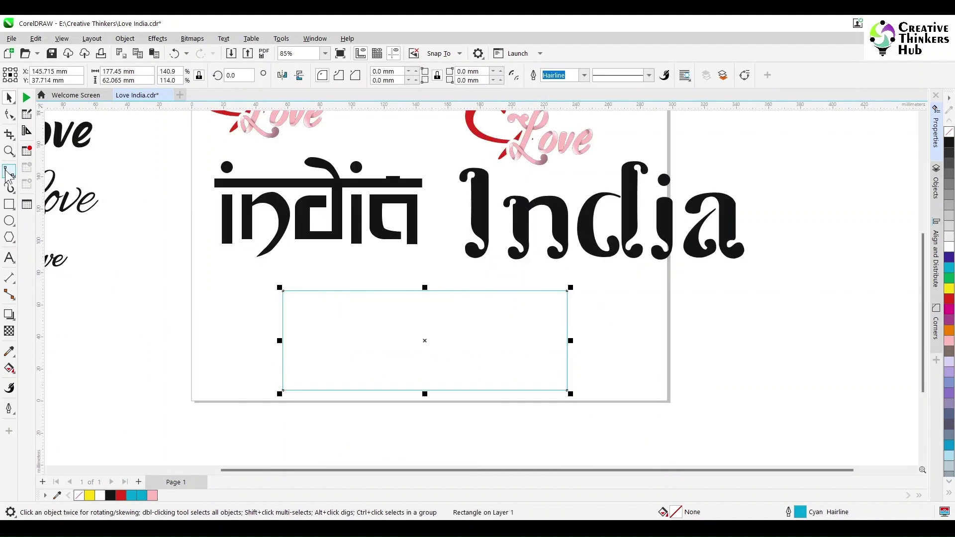
Draw a wavy B-spline from the rectangle's left edge to just past its right edge, with a tall first hump and a shallow second one
click(13, 176)
click(45, 223)
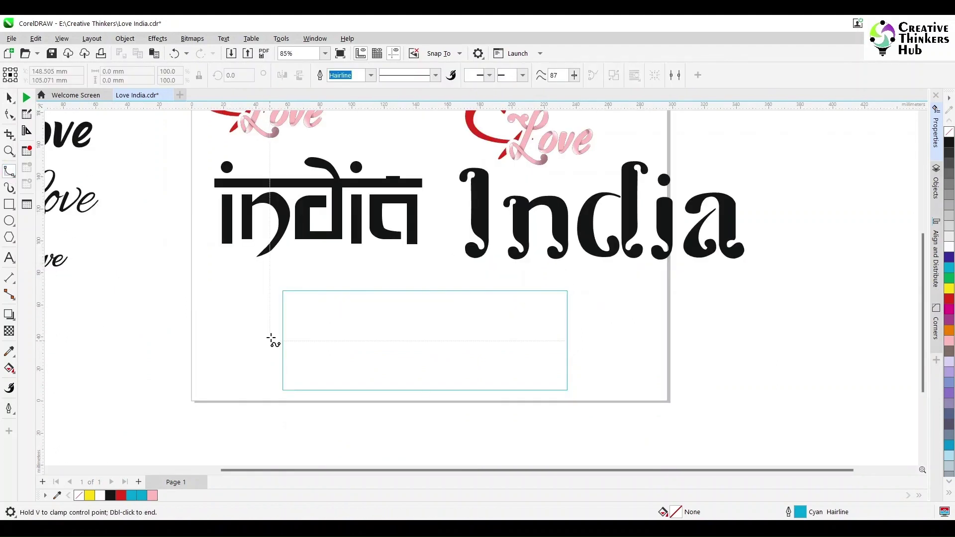
click(283, 371)
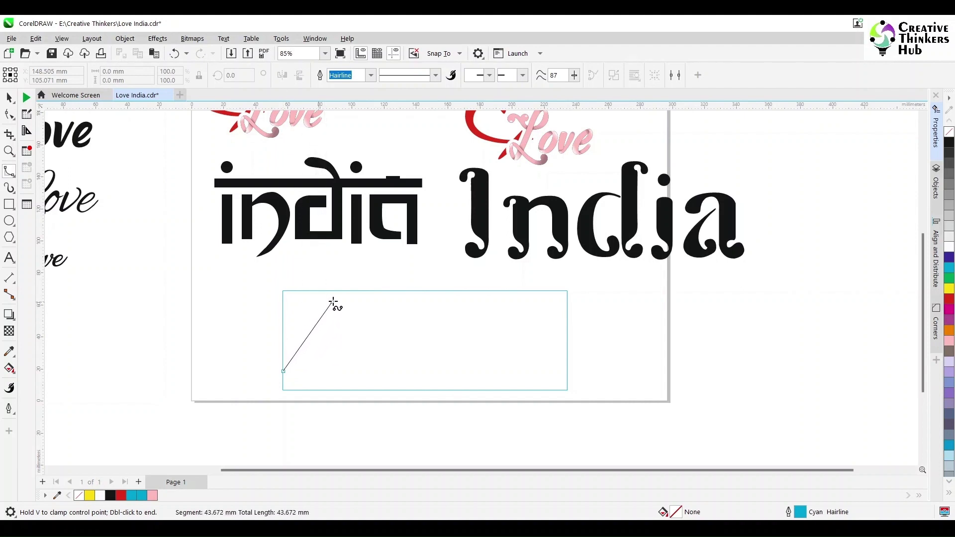
click(348, 297)
click(385, 311)
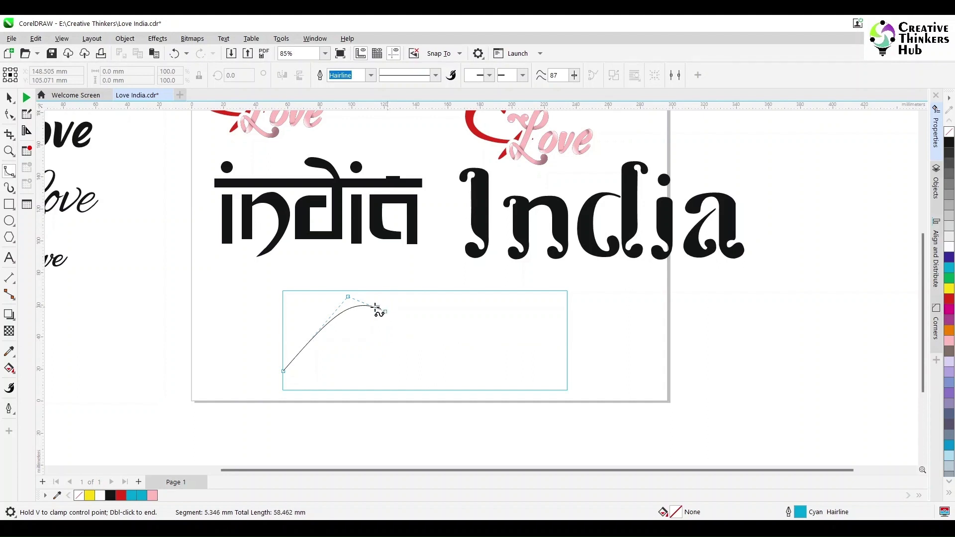
click(366, 358)
click(422, 350)
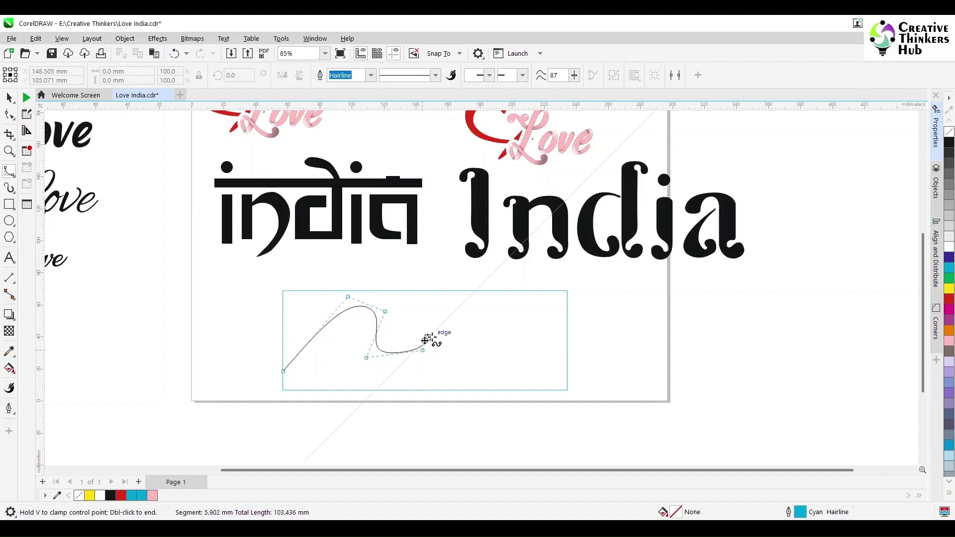
click(450, 341)
click(485, 364)
click(538, 361)
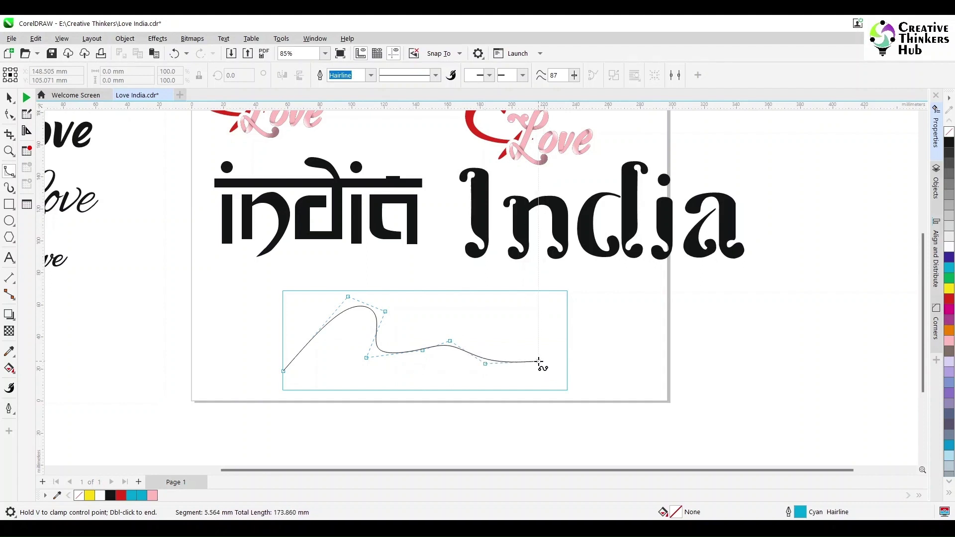
click(567, 328)
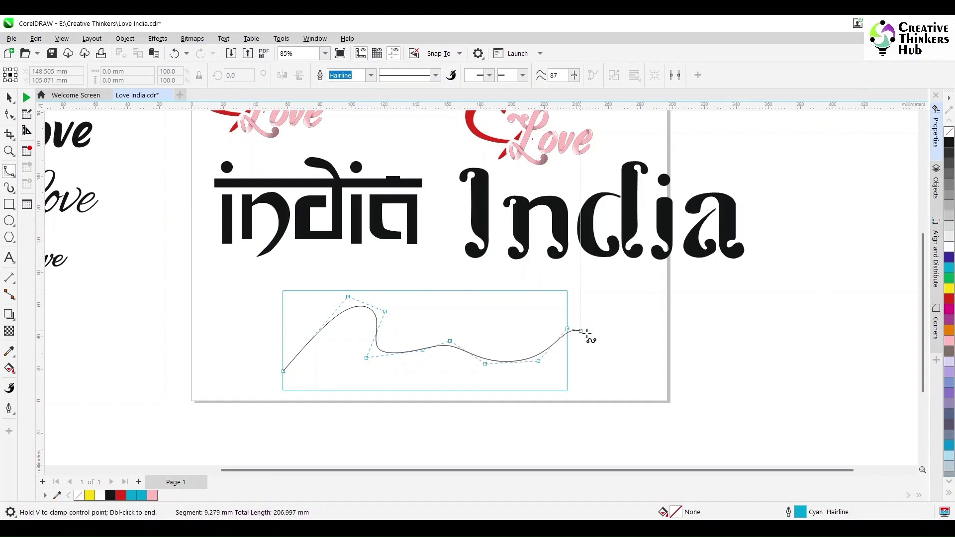
double_click(586, 335)
Delete the B-spline's control points outside the rectangle so the curve ends on the right edge
key(F10)
drag(603, 321, 581, 357)
key(Delete)
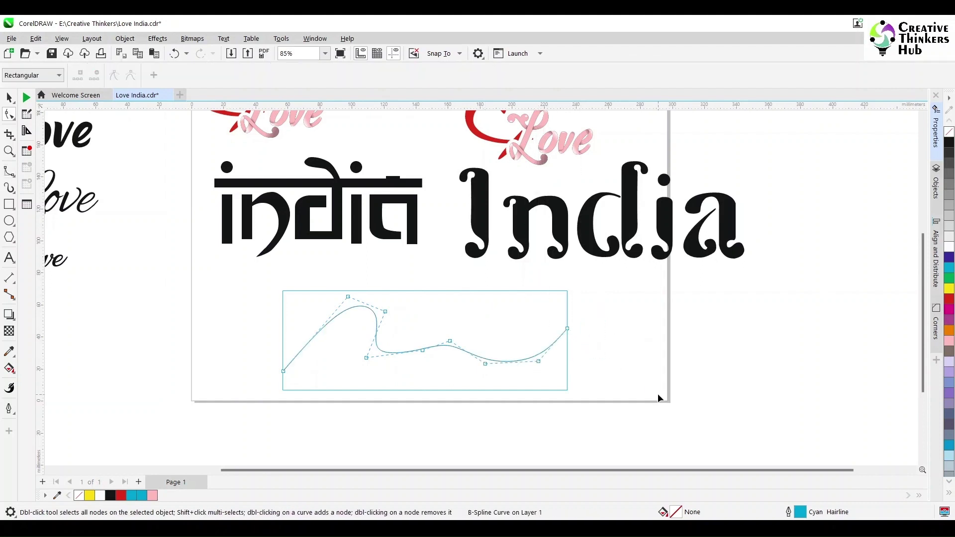
click(9, 97)
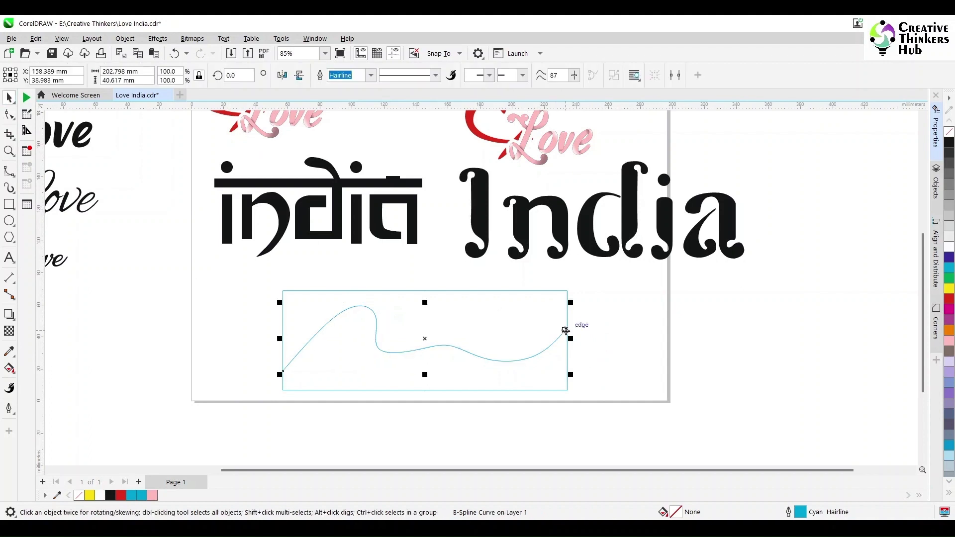
Move the curve's start to the rectangle's lower-left corner and lower the control points of the first hump and its trough
key(F10)
drag(283, 372, 283, 389)
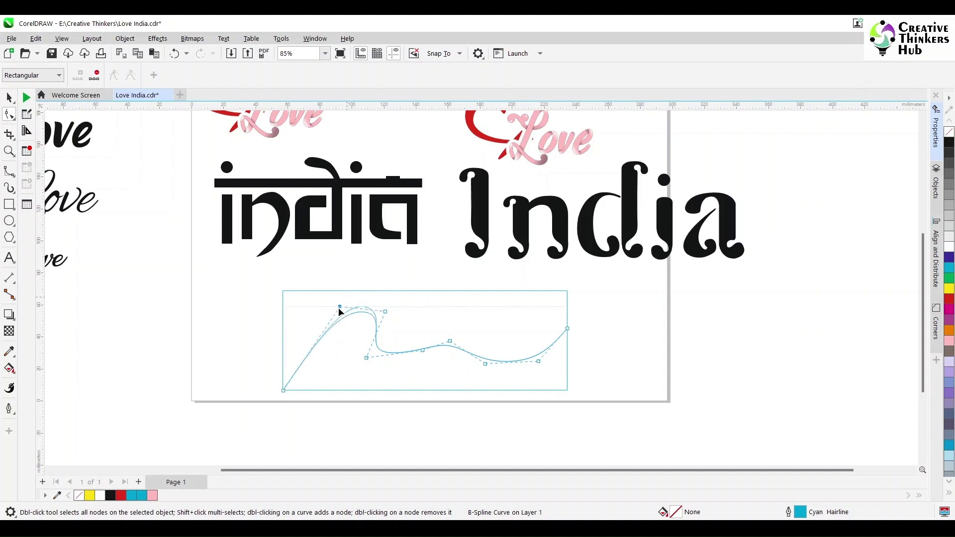
drag(339, 308, 384, 325)
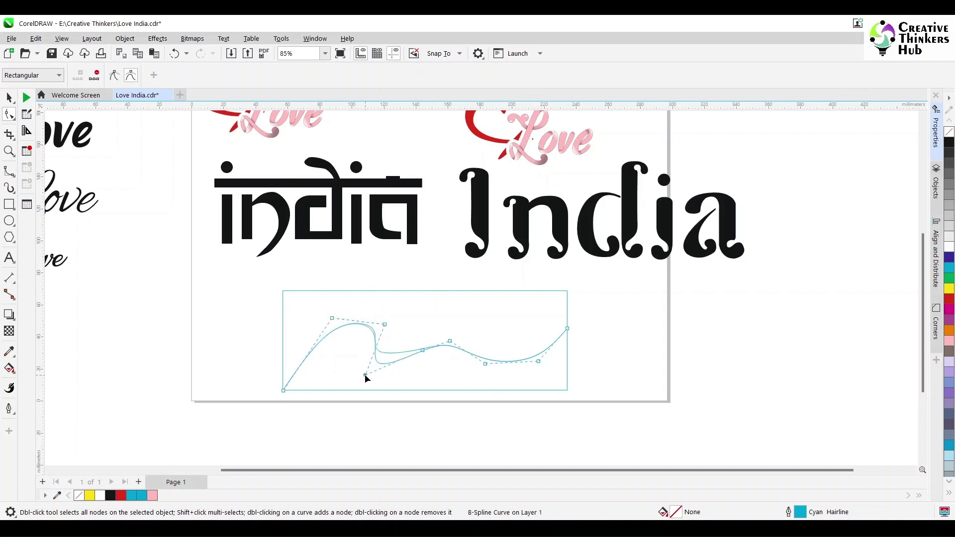
drag(365, 374, 363, 377)
mouse_move(332, 319)
mouse_down()
mouse_move(351, 299)
mouse_move(334, 313)
mouse_up()
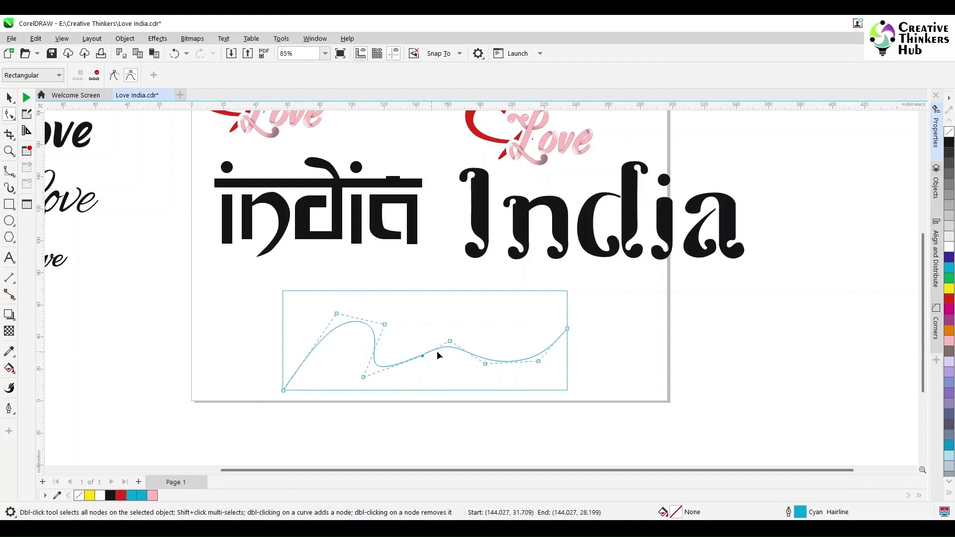
Lower the control points of the second wave and slide the curve's end down along the rectangle's right edge
drag(449, 342, 481, 380)
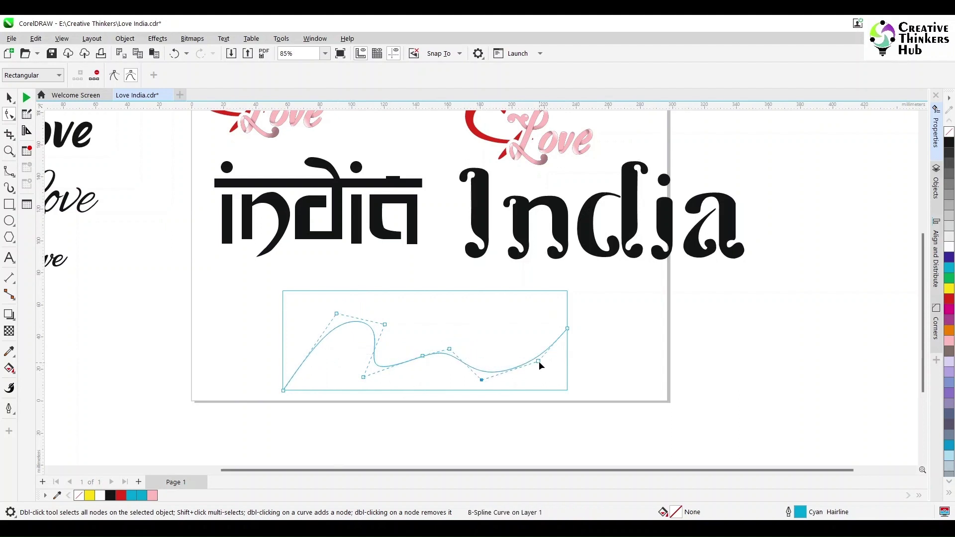
drag(538, 361, 540, 374)
drag(567, 329, 567, 356)
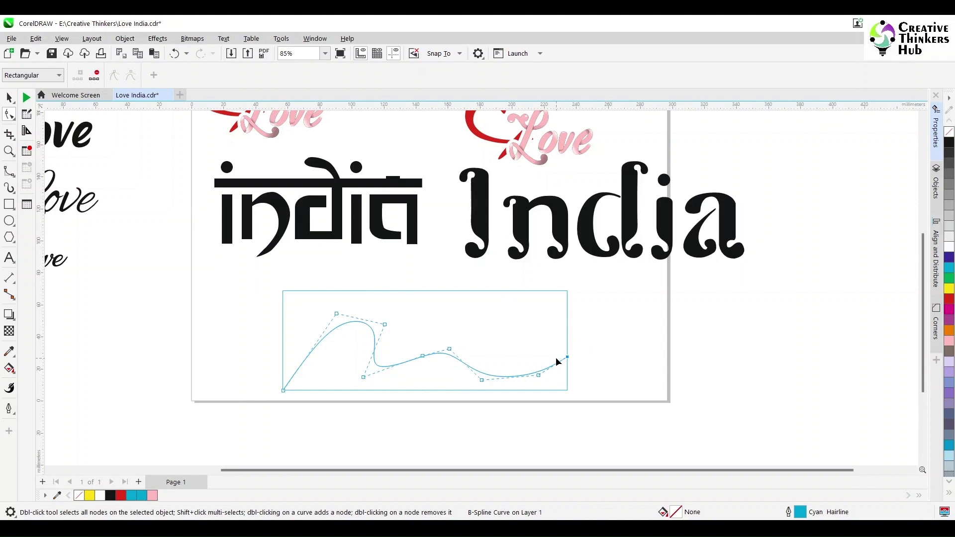
scroll(389, 382, up, 2)
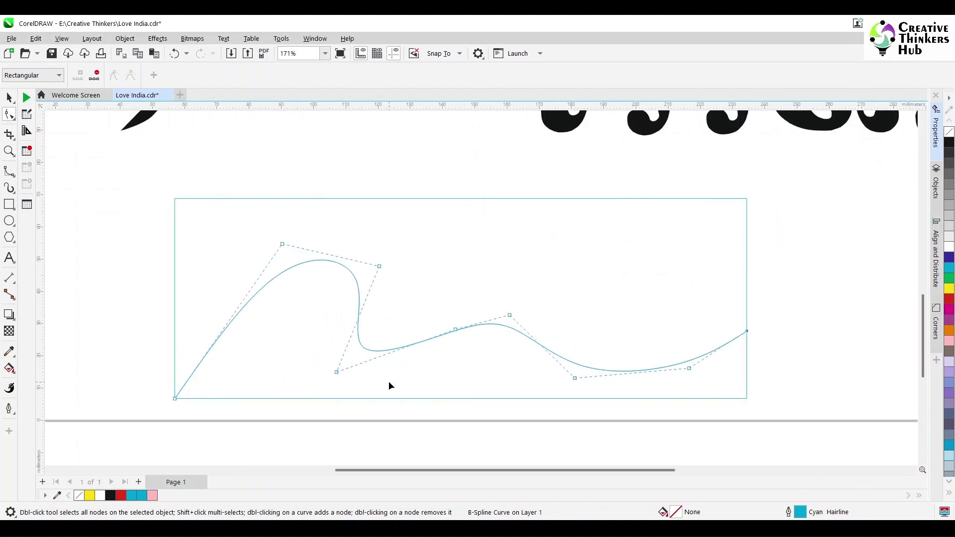
click(9, 96)
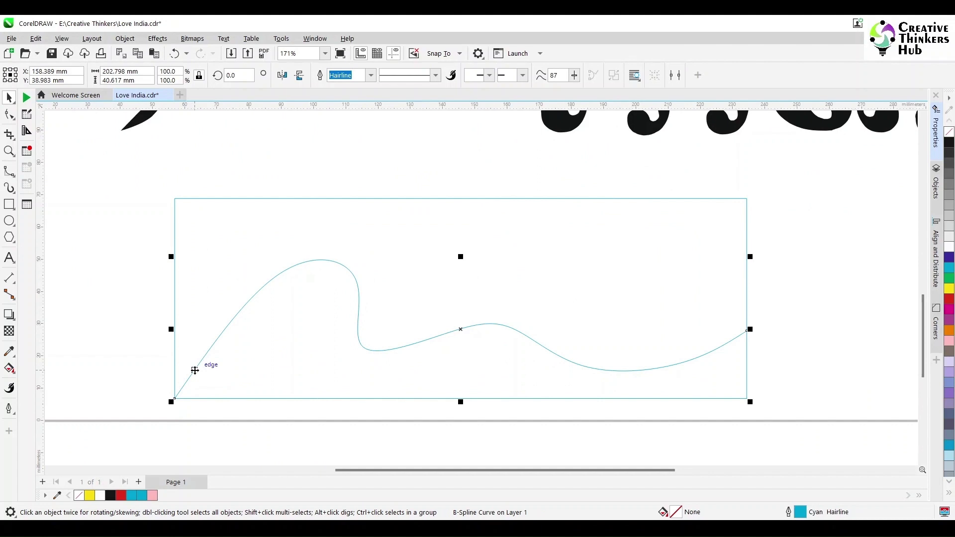
drag(194, 370, 189, 360)
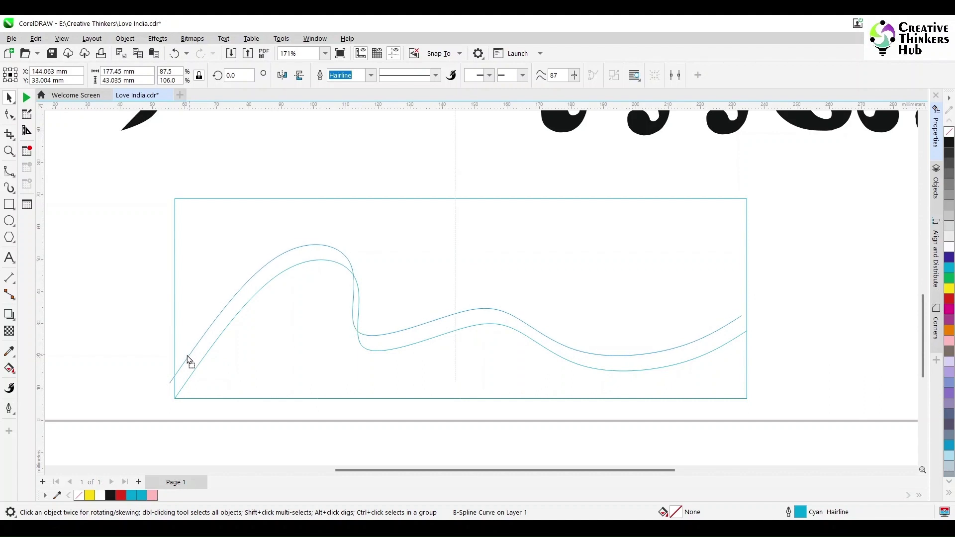
drag(187, 355, 187, 357)
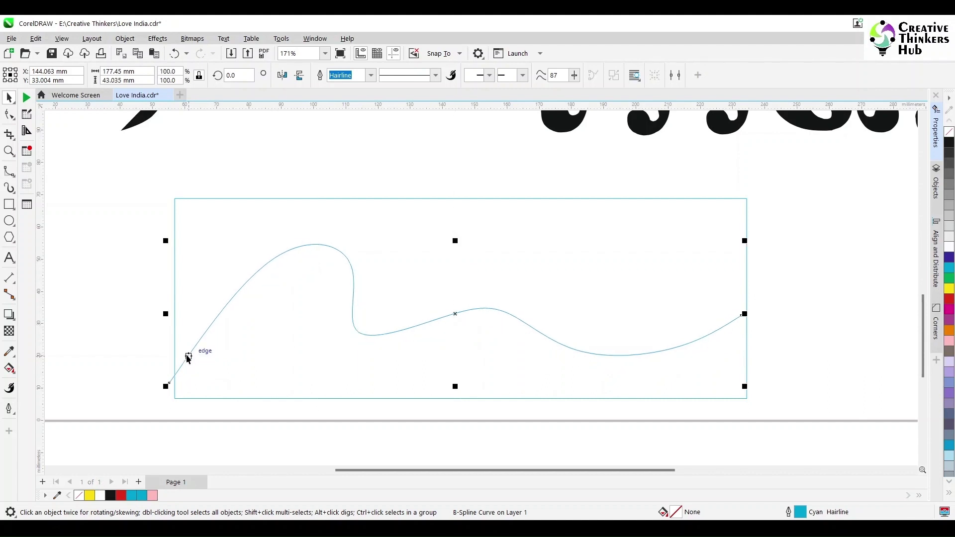
key(ctrl+z)
Spread the control points above and below the steep bend to make the curve's fold more pronounced
click(8, 115)
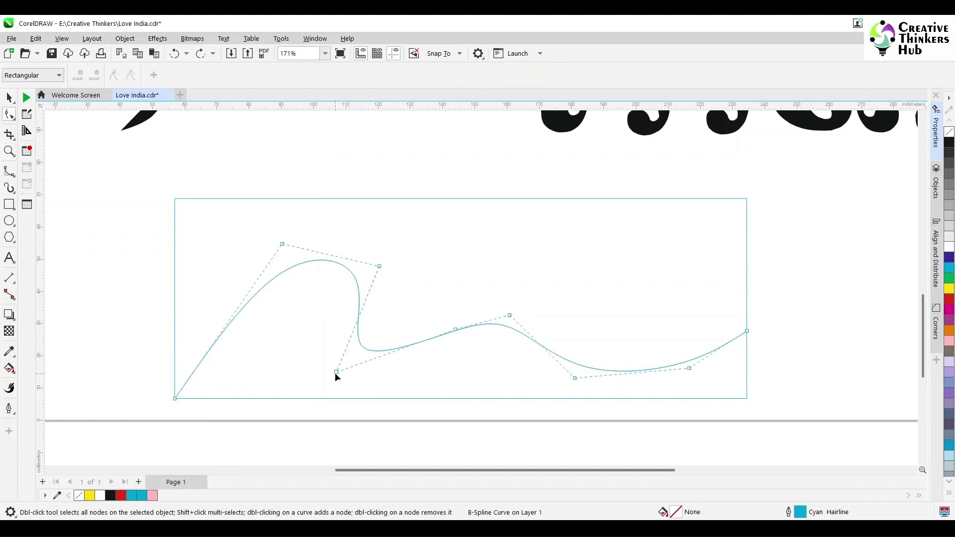
drag(336, 372, 316, 387)
drag(379, 267, 394, 254)
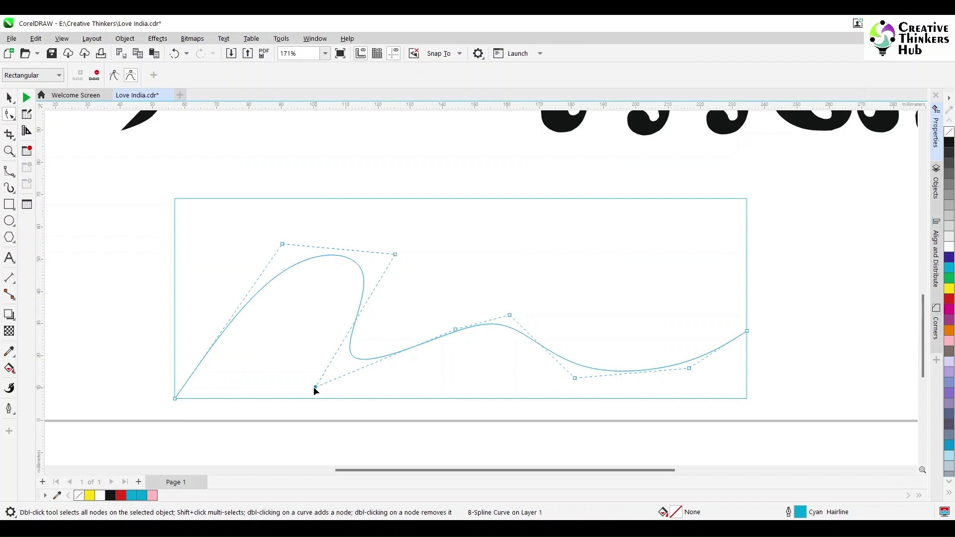
drag(314, 387, 309, 388)
Duplicate the wavy curve slightly up and to the left, repeating the same offset twice to make four parallel curves
click(9, 98)
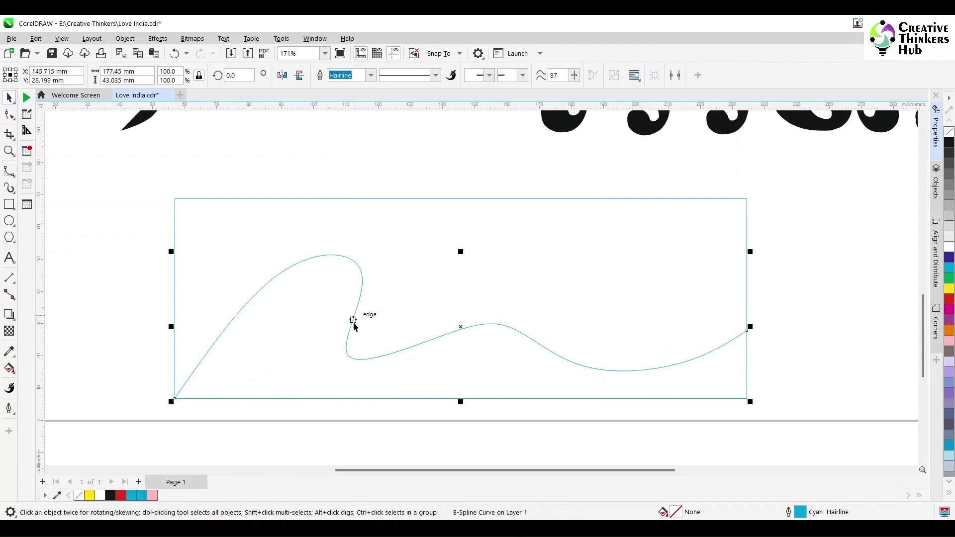
mouse_move(175, 400)
mouse_down()
mouse_move(170, 381)
mouse_move(166, 387)
mouse_up()
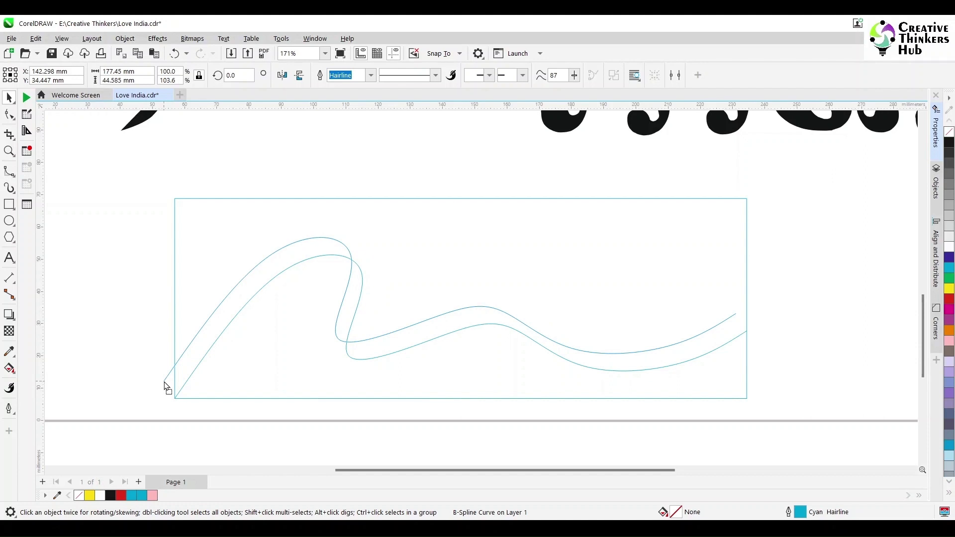
drag(166, 387, 164, 382)
key(ctrl+r)
key(ctrl+r)
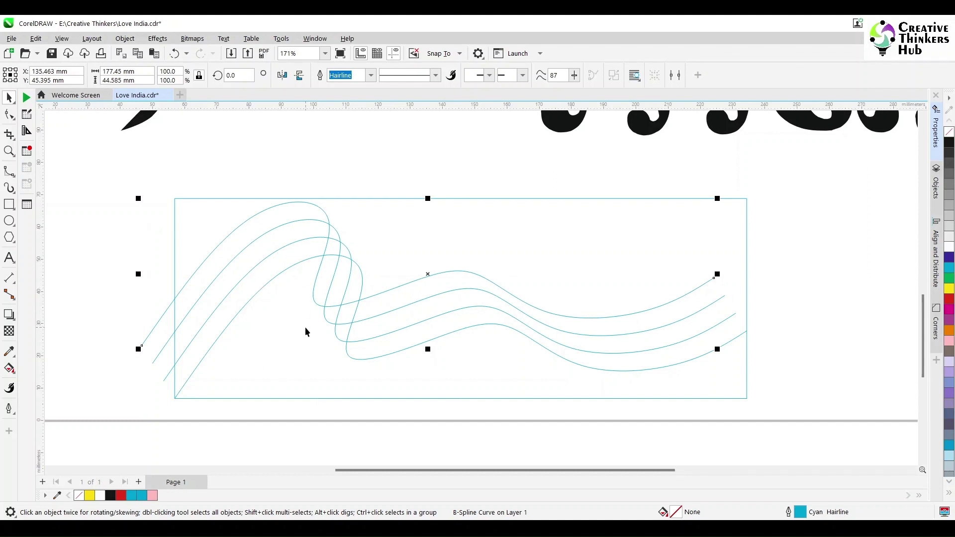
click(110, 309)
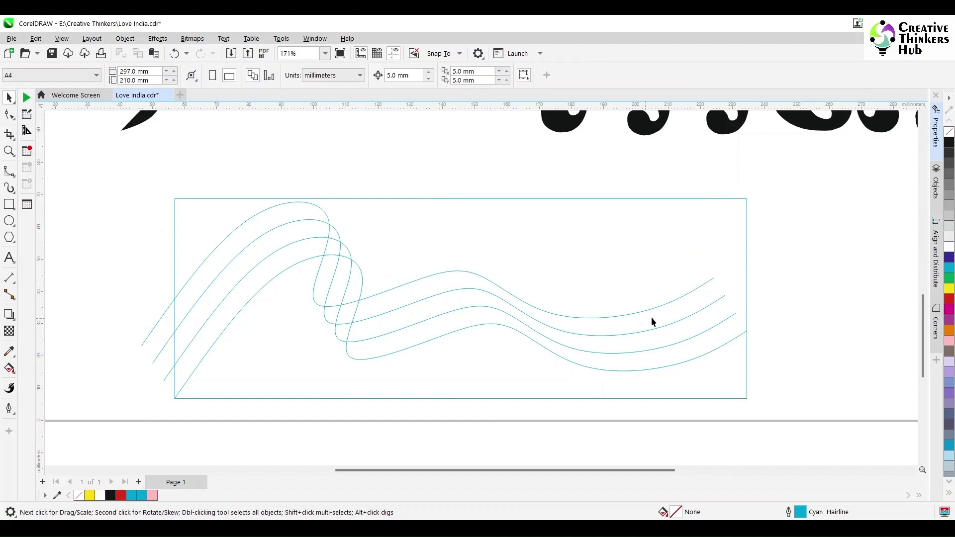
Enlarge the four wavy curves together to about 201 × 65 mm and position them to extend past both sides of the rectangle
drag(627, 389, 801, 386)
drag(706, 436, 706, 436)
drag(750, 199, 804, 191)
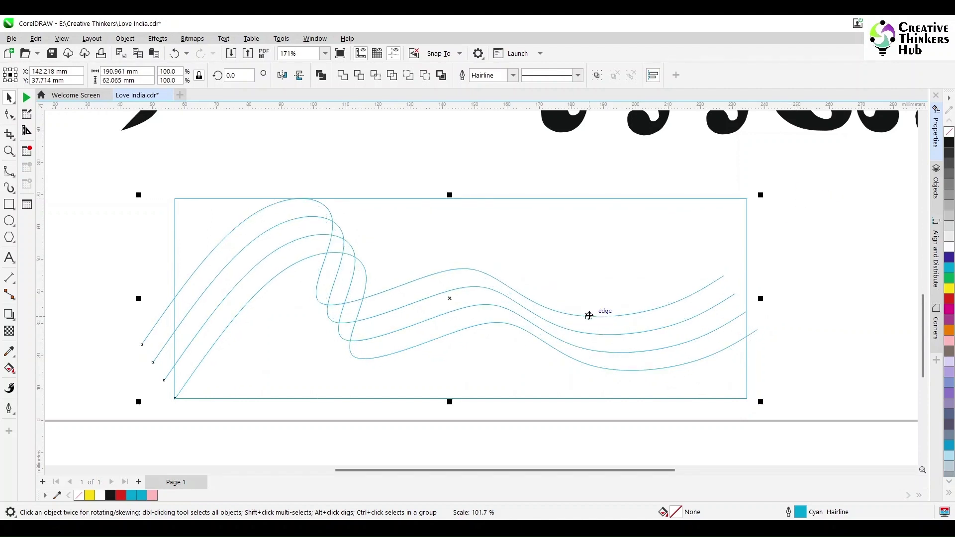
drag(589, 315, 604, 325)
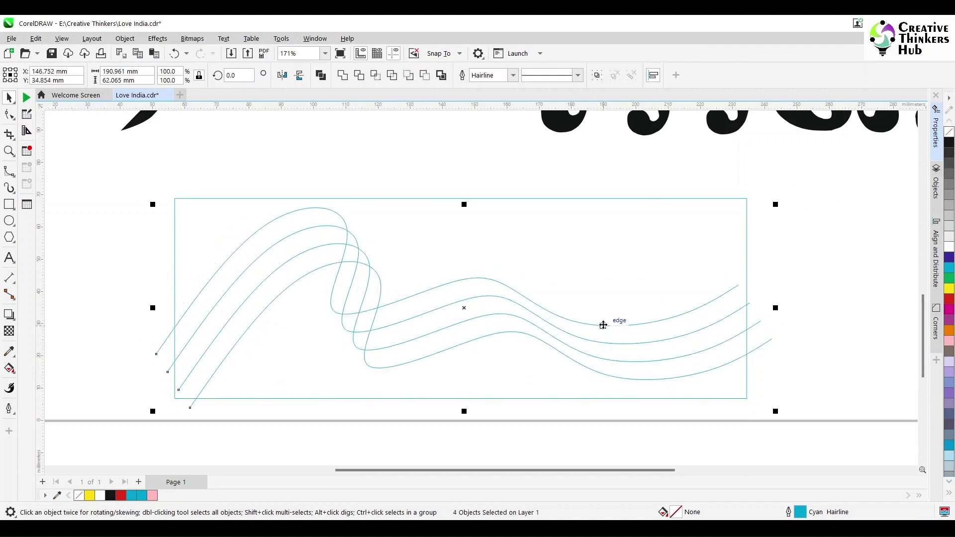
drag(152, 411, 143, 419)
drag(776, 204, 798, 206)
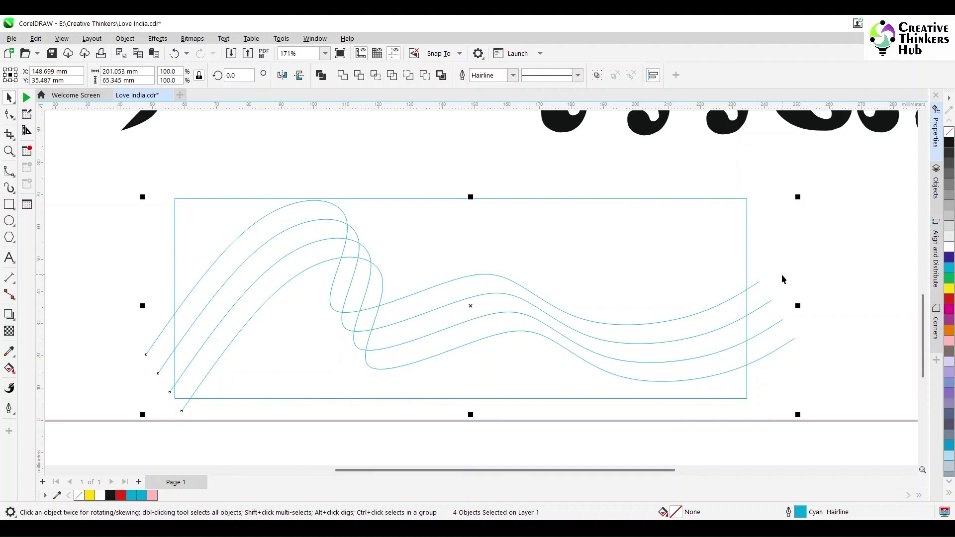
click(296, 182)
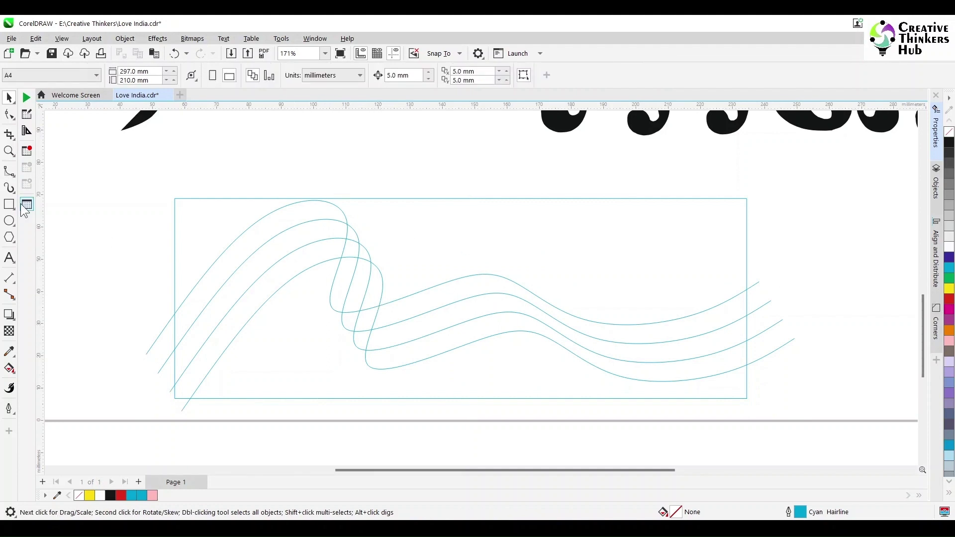
Draw a straight two-point line along the upper-right bends of the four curves and fit its lower end to the lowest curve's bend
click(13, 174)
click(45, 186)
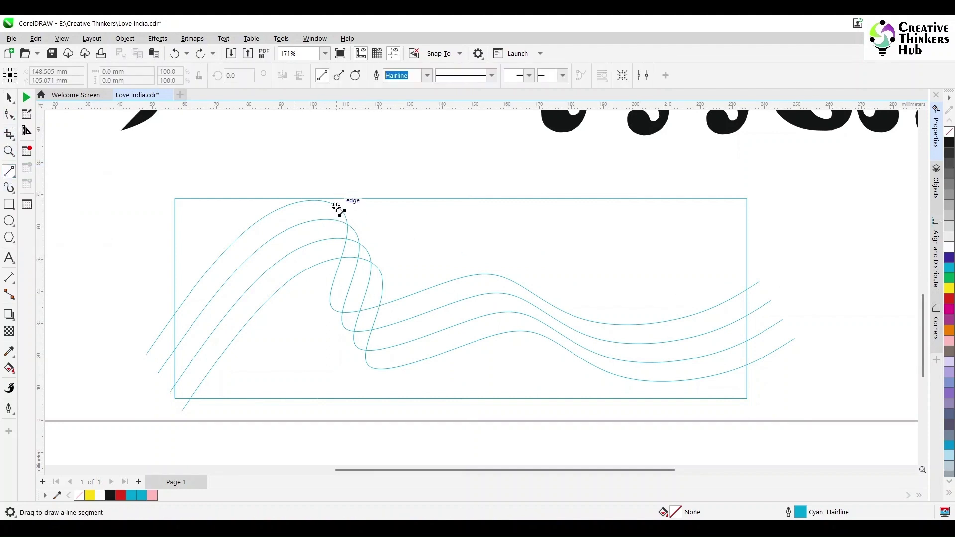
mouse_move(383, 274)
mouse_down()
mouse_move(344, 216)
mouse_move(256, 131)
mouse_move(304, 195)
mouse_up()
scroll(424, 268, up, 2)
scroll(278, 172, up, 3)
click(9, 114)
drag(443, 408, 431, 404)
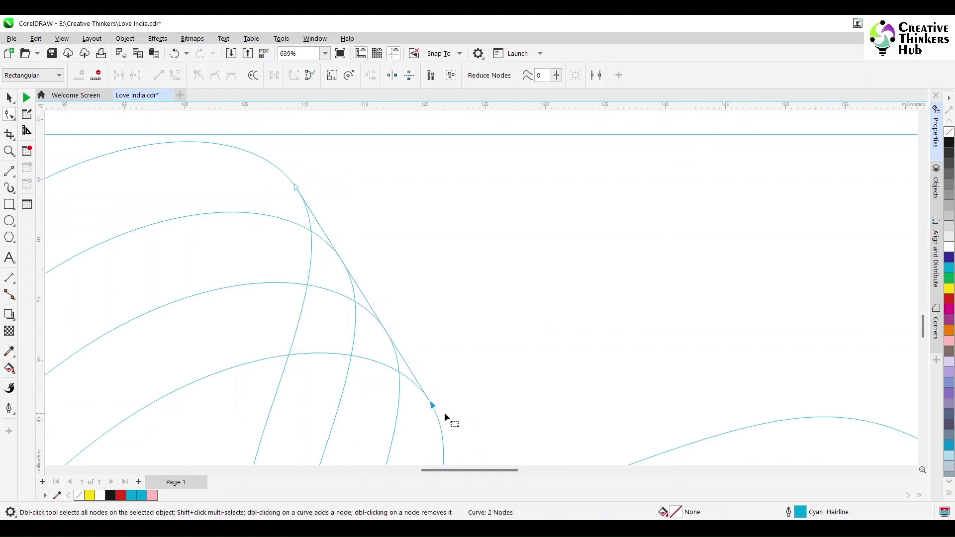
Copy the straight line to the lower-left bends of the four curves and align it to touch each bend
scroll(444, 413, down, 3)
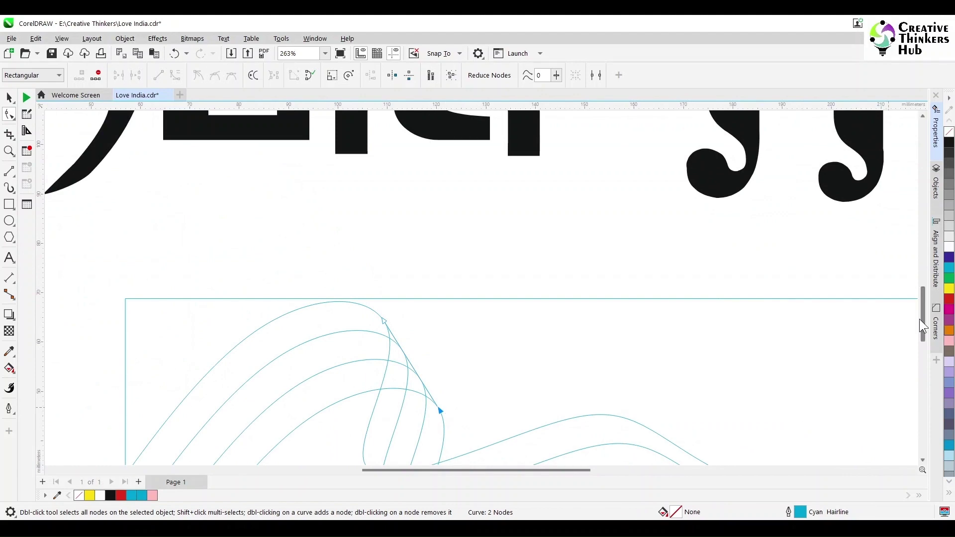
drag(923, 321, 922, 348)
scroll(398, 144, up, 9)
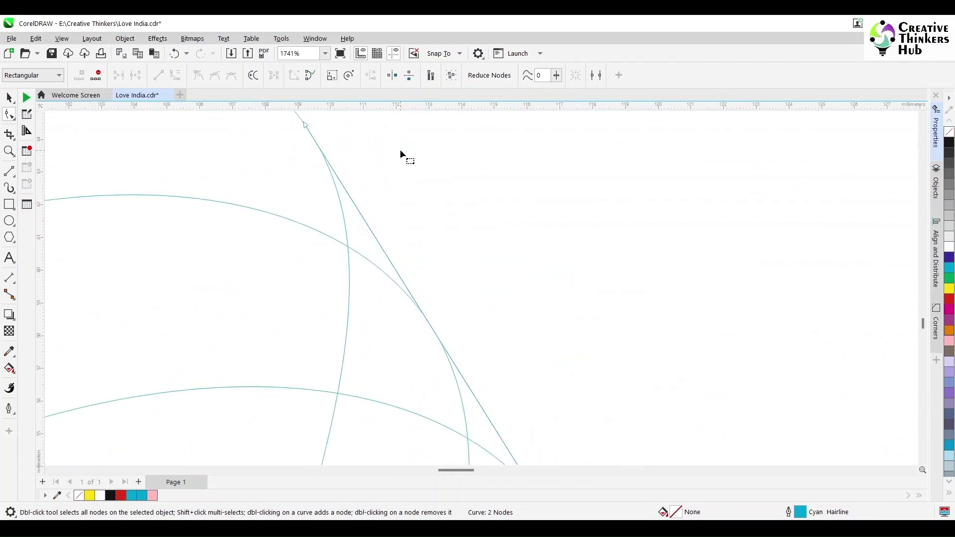
scroll(403, 157, down, 7)
scroll(578, 394, down, 2)
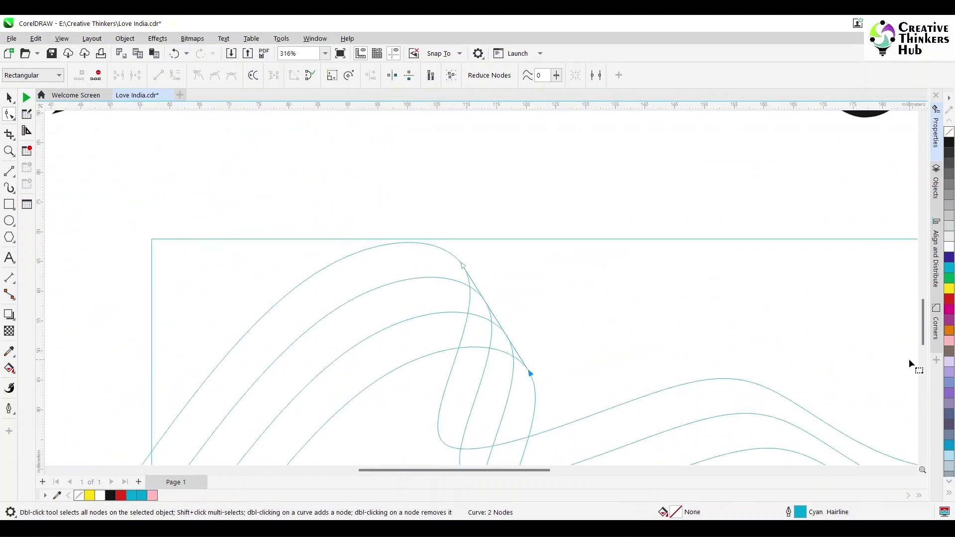
scroll(928, 468, down, 3)
click(9, 97)
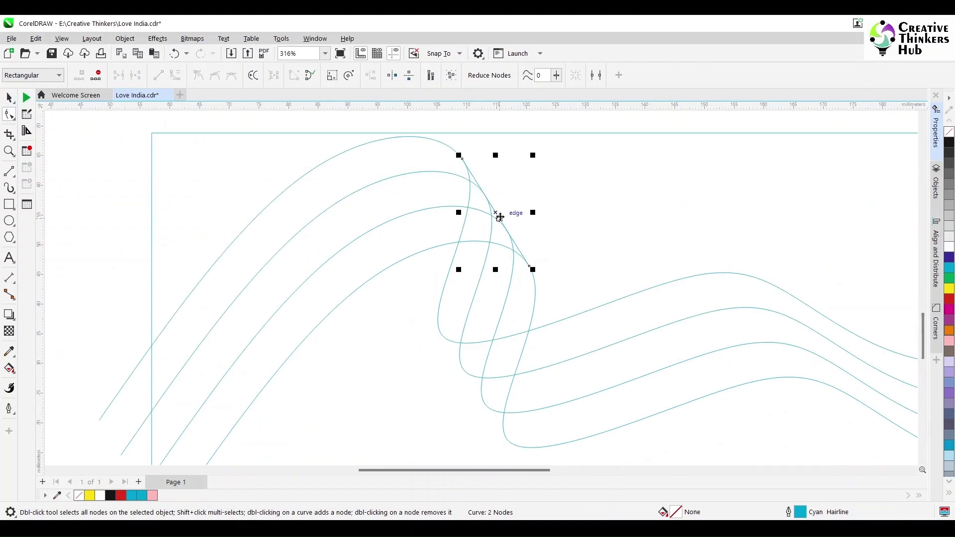
drag(499, 215, 458, 400)
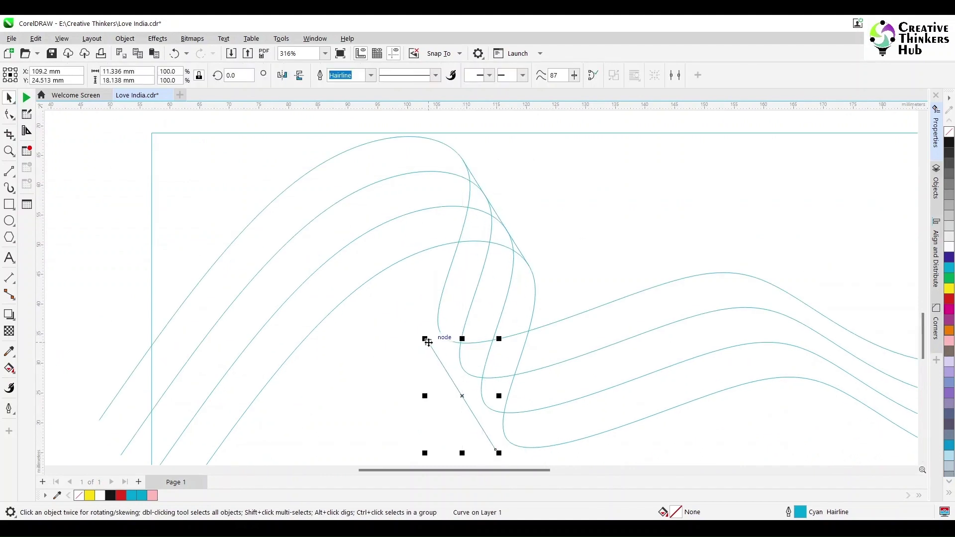
drag(429, 343, 441, 336)
scroll(541, 422, down, 1)
scroll(539, 424, up, 8)
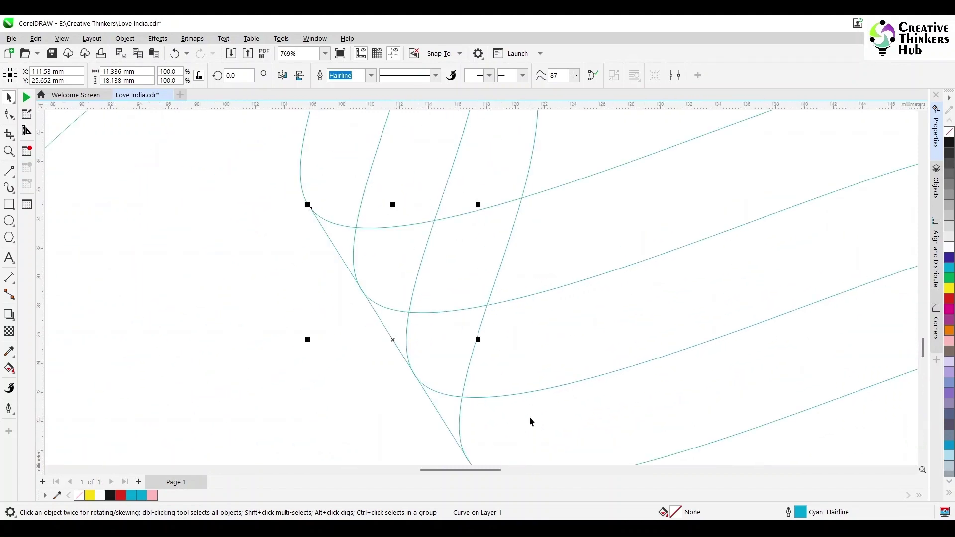
Shift the copied straight line slightly toward the lower left so it touches the lower-left bends of the curves
scroll(186, 294, up, 5)
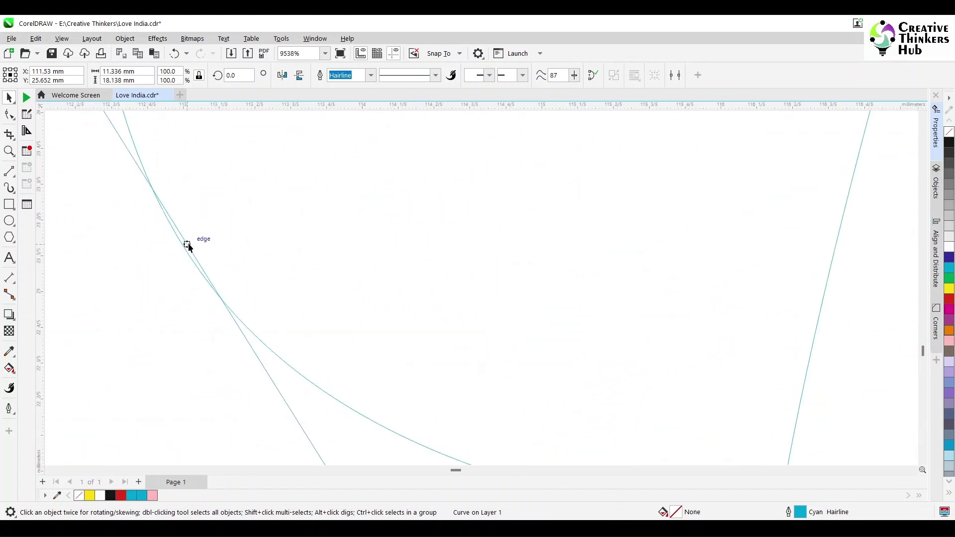
drag(187, 243, 183, 246)
scroll(202, 274, down, 8)
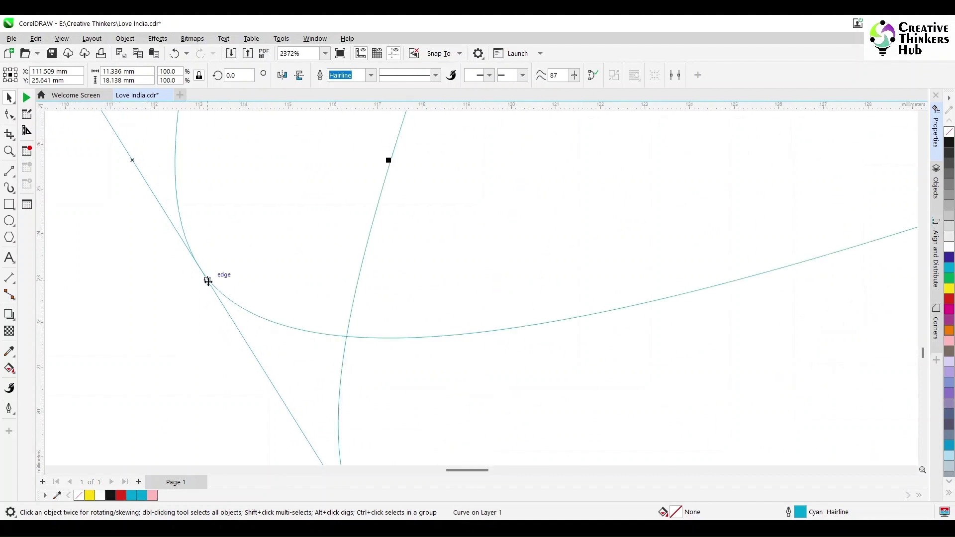
scroll(200, 299, up, 2)
scroll(201, 299, up, 3)
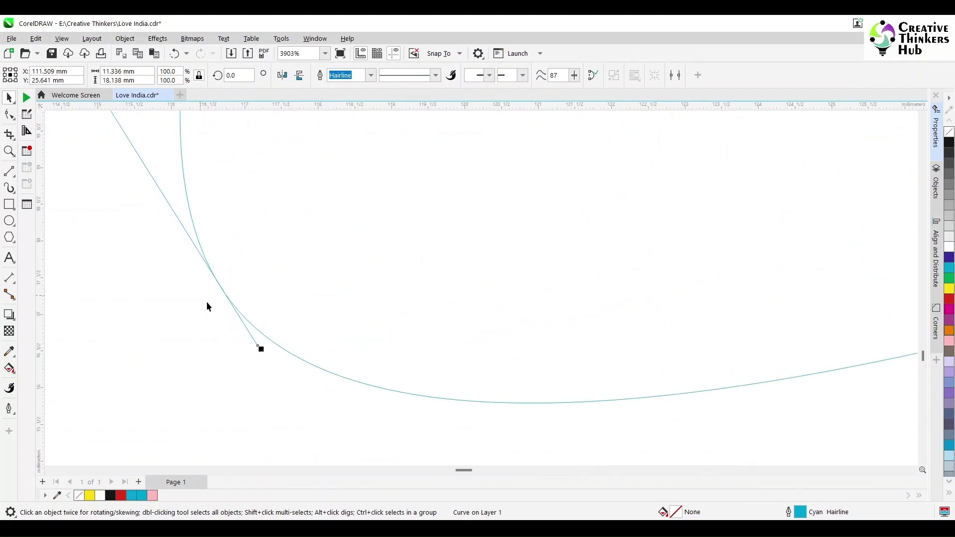
scroll(88, 121, down, 4)
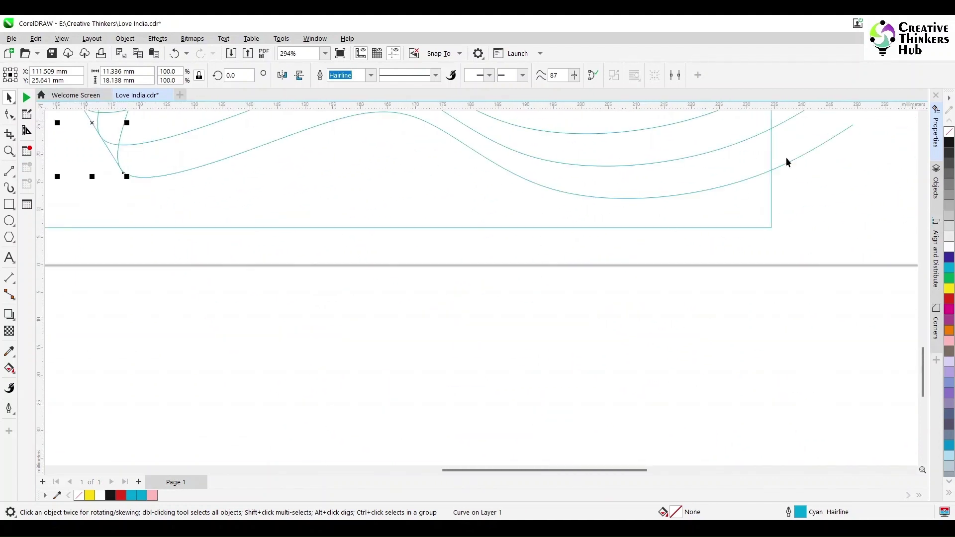
click(922, 116)
scroll(50, 358, up, 8)
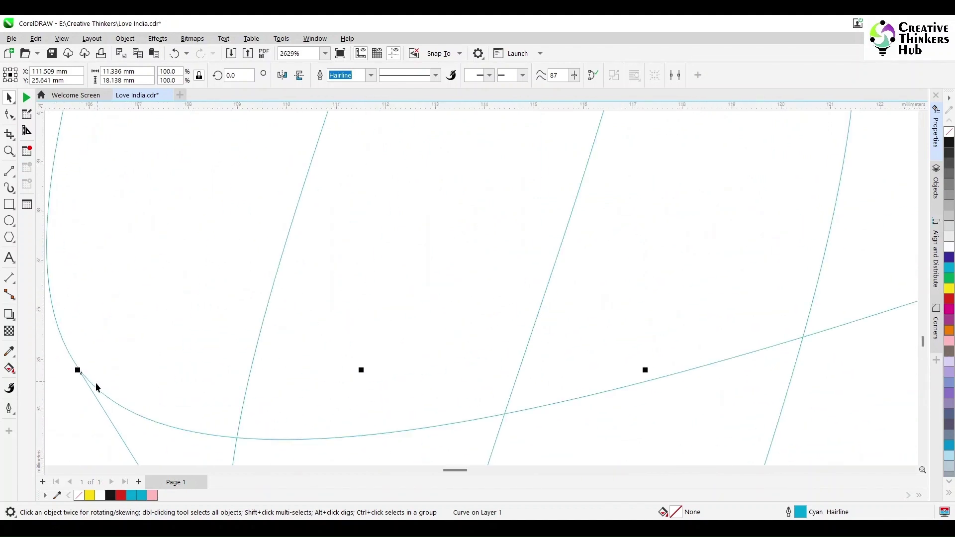
scroll(99, 402, up, 3)
scroll(98, 402, down, 5)
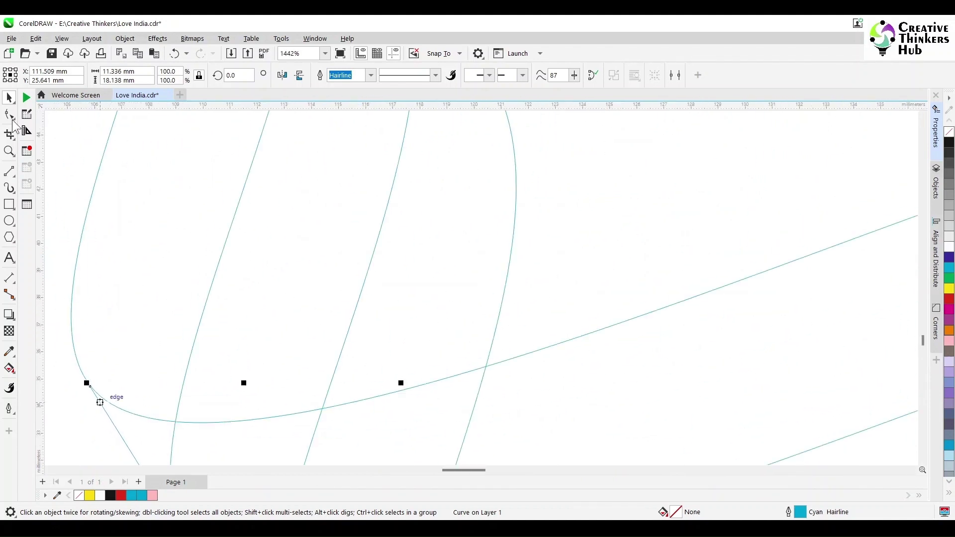
Extend the upper end of the lower-left fold line slightly past the top curve's bend and align it tangent to that bend
key(F10)
drag(90, 387, 61, 341)
scroll(94, 381, up, 3)
scroll(84, 382, down, 2)
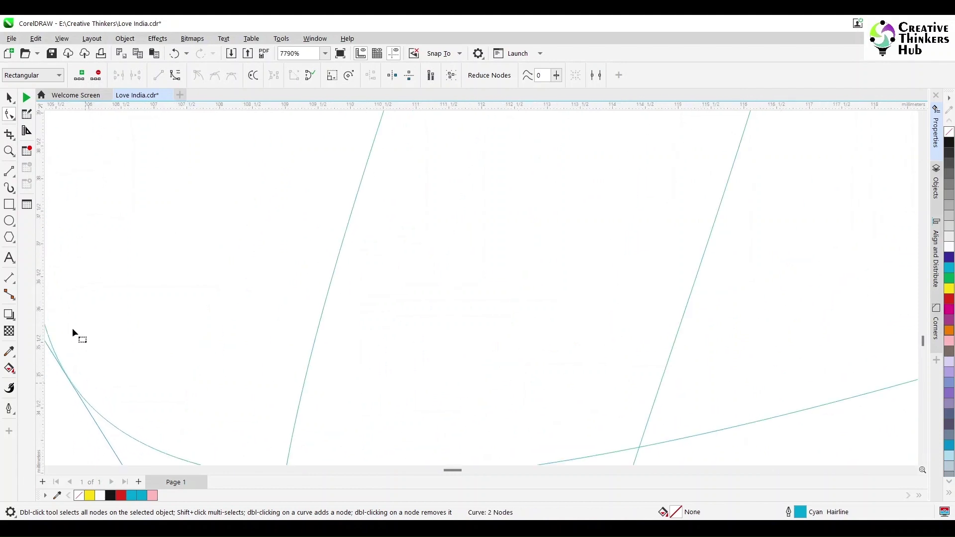
scroll(61, 335, down, 2)
drag(50, 318, 51, 317)
scroll(73, 356, up, 3)
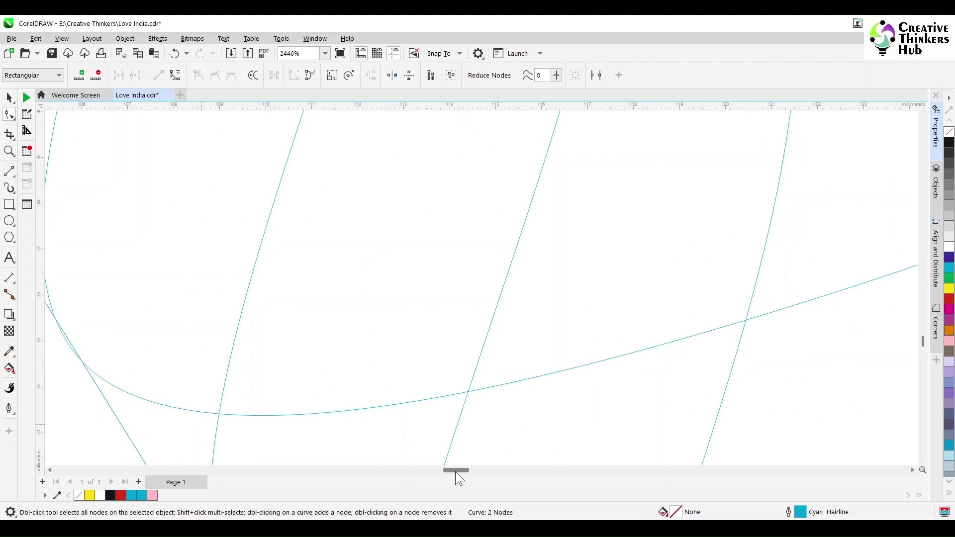
scroll(500, 398, up, 5)
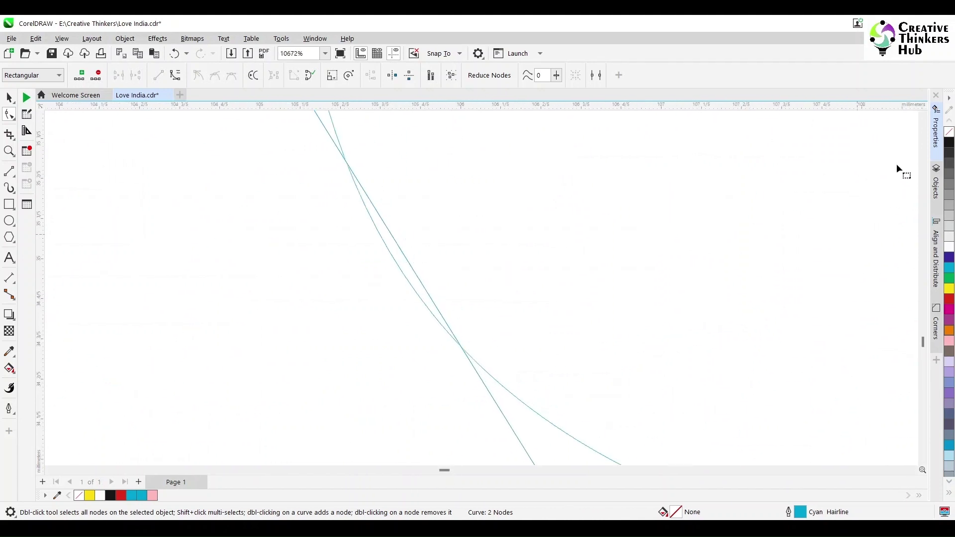
click(922, 116)
drag(198, 140, 203, 162)
scroll(560, 447, down, 5)
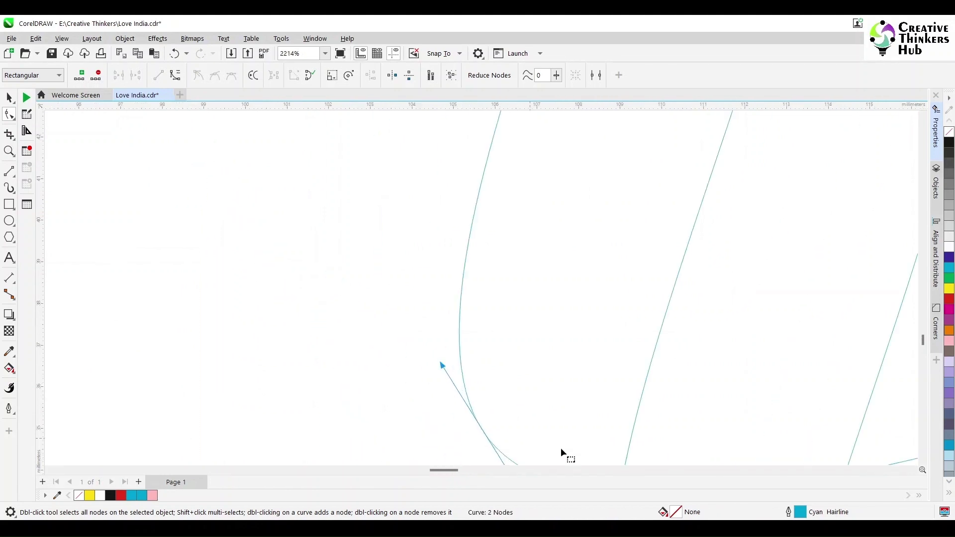
click(924, 461)
scroll(604, 378, down, 5)
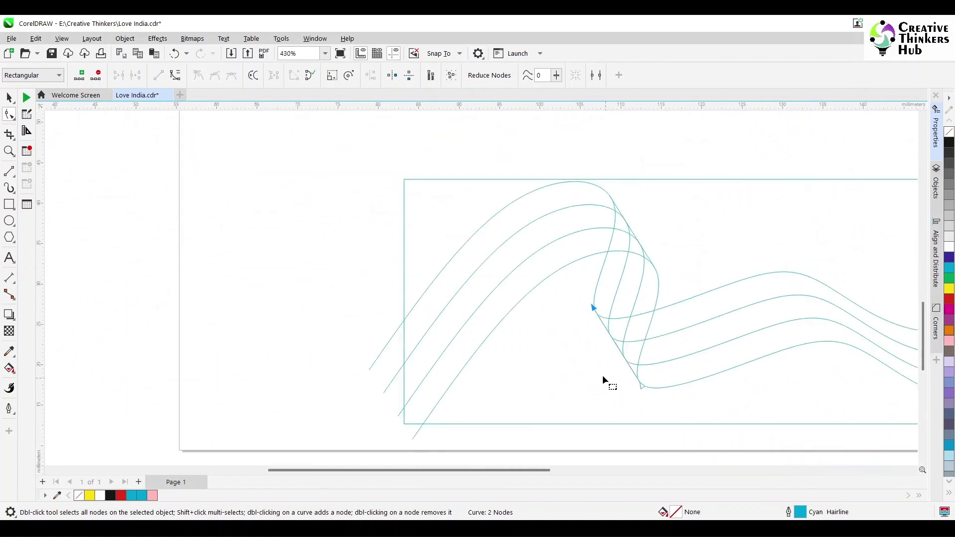
scroll(676, 324, up, 2)
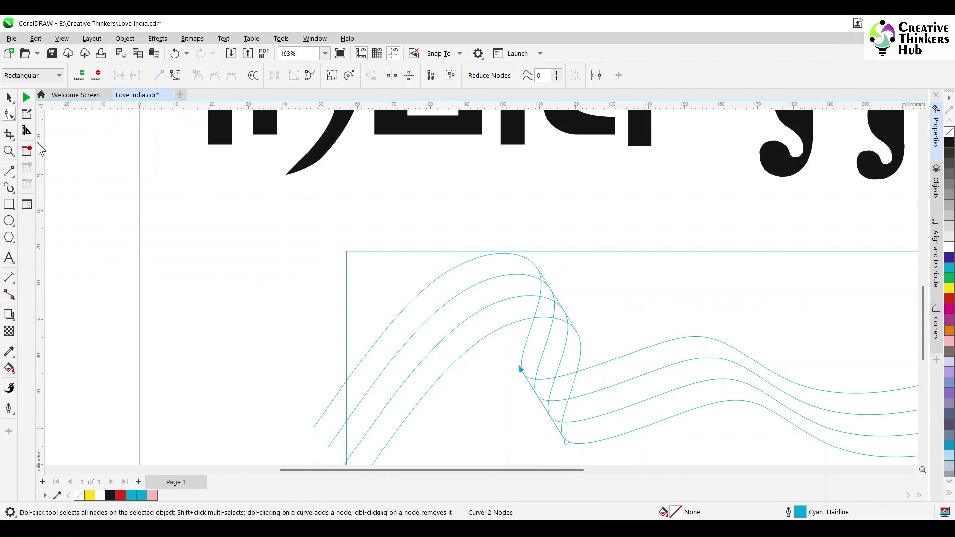
Use Smart Fill in pink without outline on the uppermost left band and its small tip at the fold
click(11, 370)
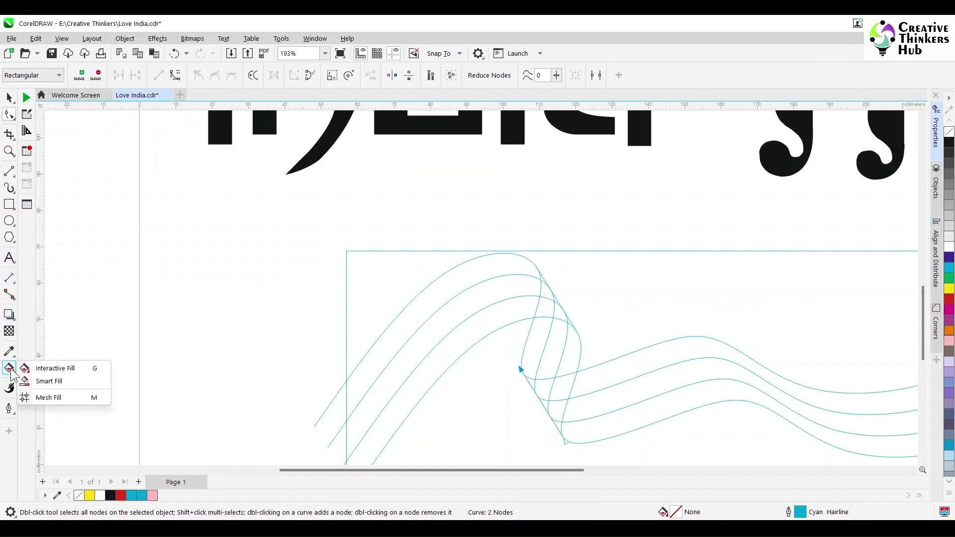
click(49, 380)
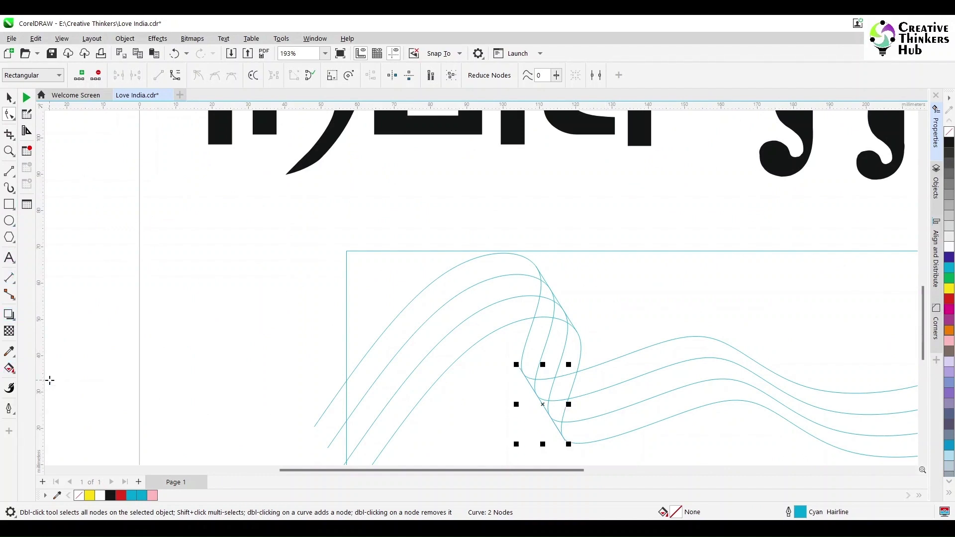
key(space)
click(363, 357)
key(Escape)
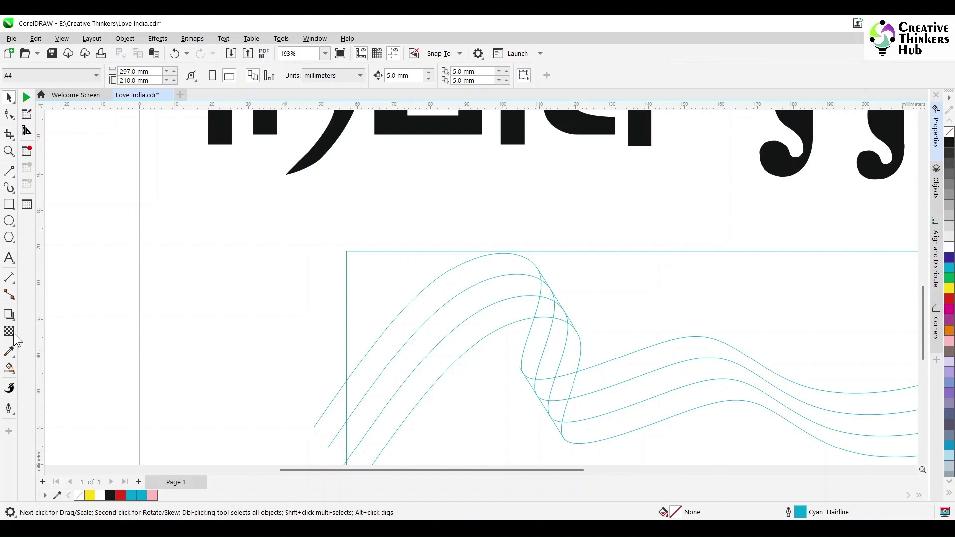
click(11, 371)
click(49, 380)
click(378, 363)
scroll(555, 288, up, 2)
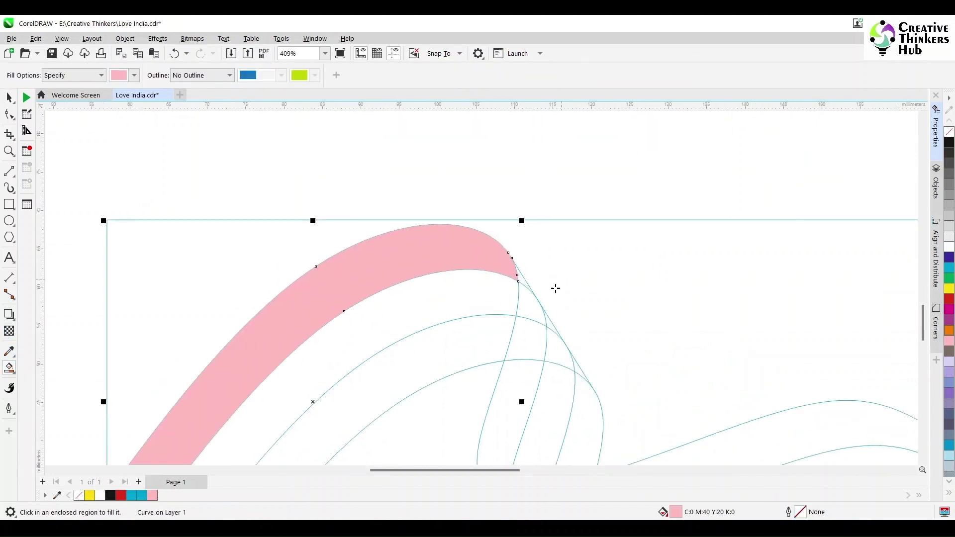
click(521, 281)
Weld the uppermost pink band and its fold tip into one shape
click(9, 98)
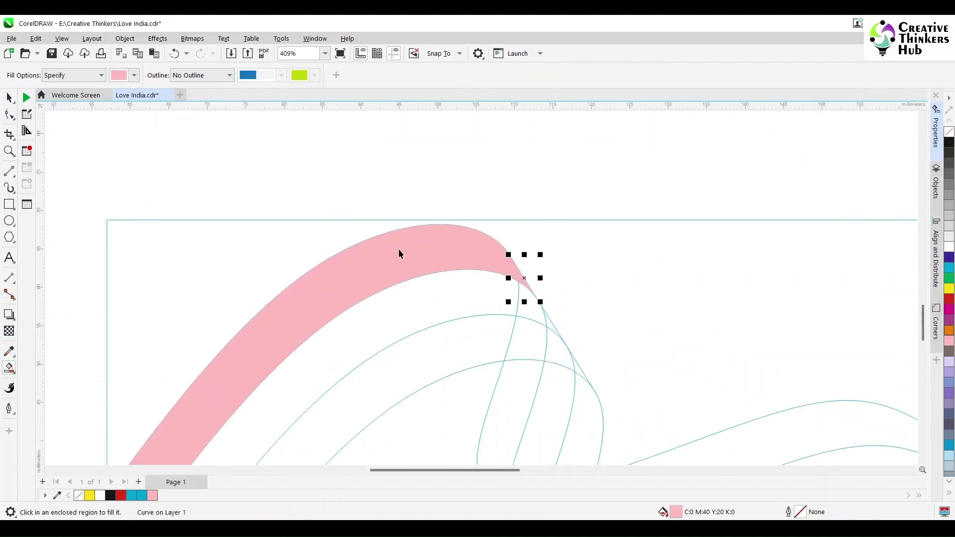
shift+click(398, 248)
click(343, 74)
scroll(357, 196, down, 2)
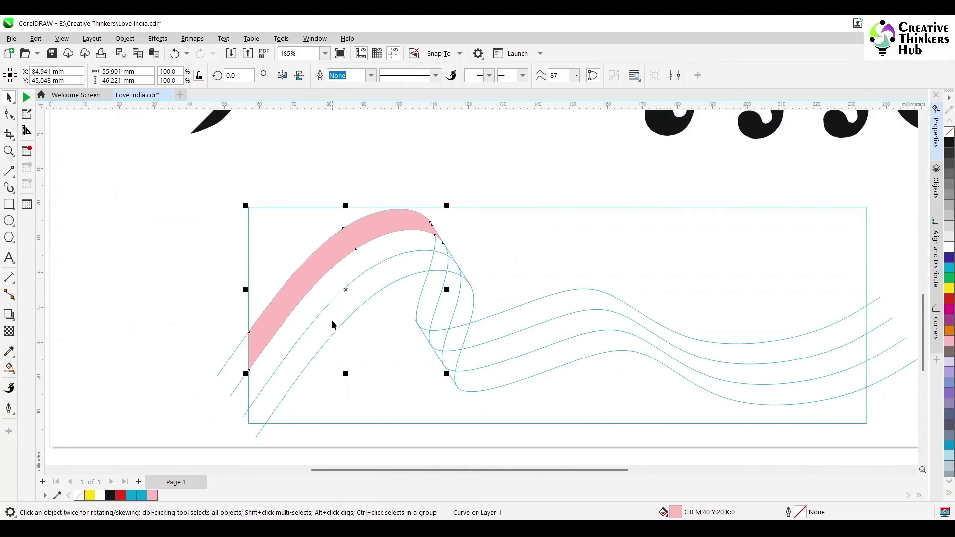
Smart-fill the lowest left band in pink, including its three small segments up to the fold line
click(8, 369)
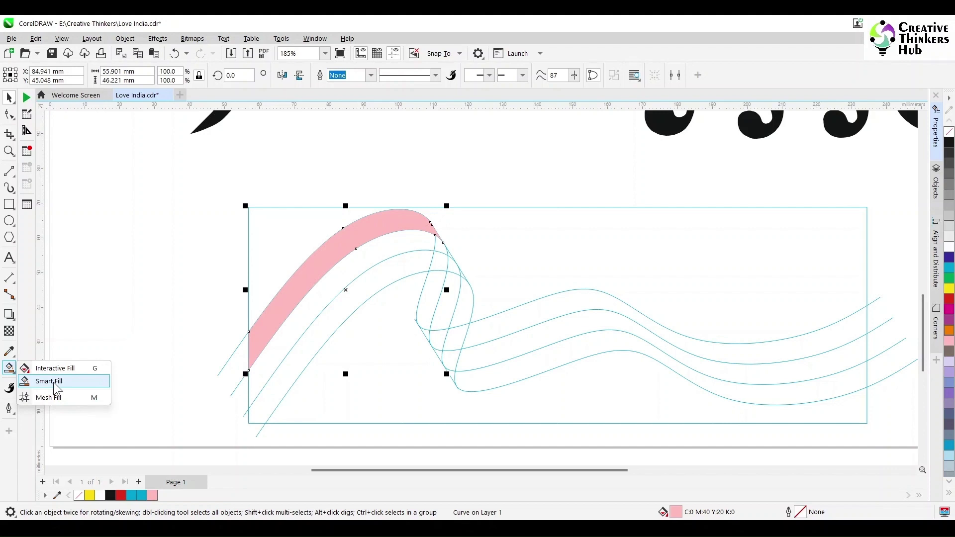
click(50, 381)
click(265, 413)
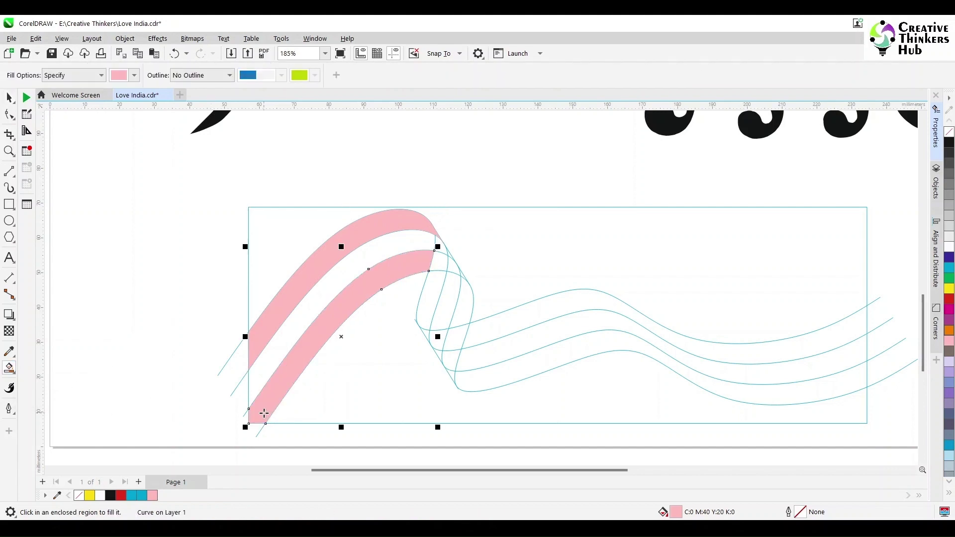
scroll(444, 273, up, 1)
click(438, 255)
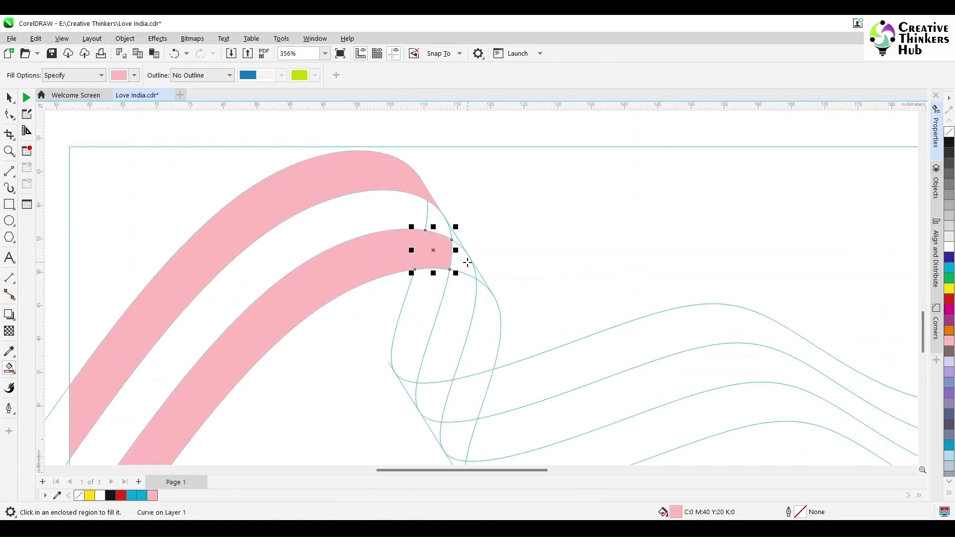
click(463, 263)
click(480, 277)
Weld the four pink pieces of the lowest left band into one shape
click(9, 98)
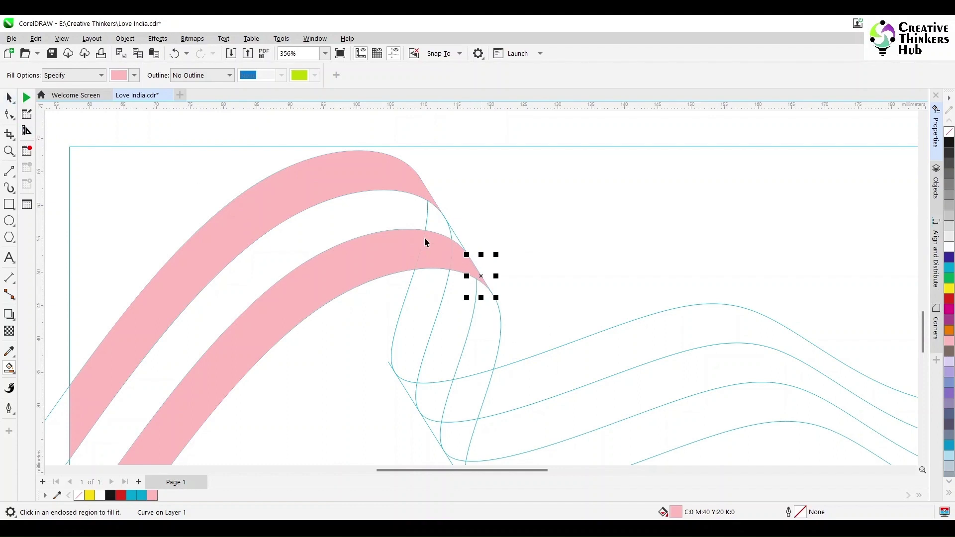
shift+click(465, 267)
shift+click(433, 255)
shift+click(385, 256)
click(342, 76)
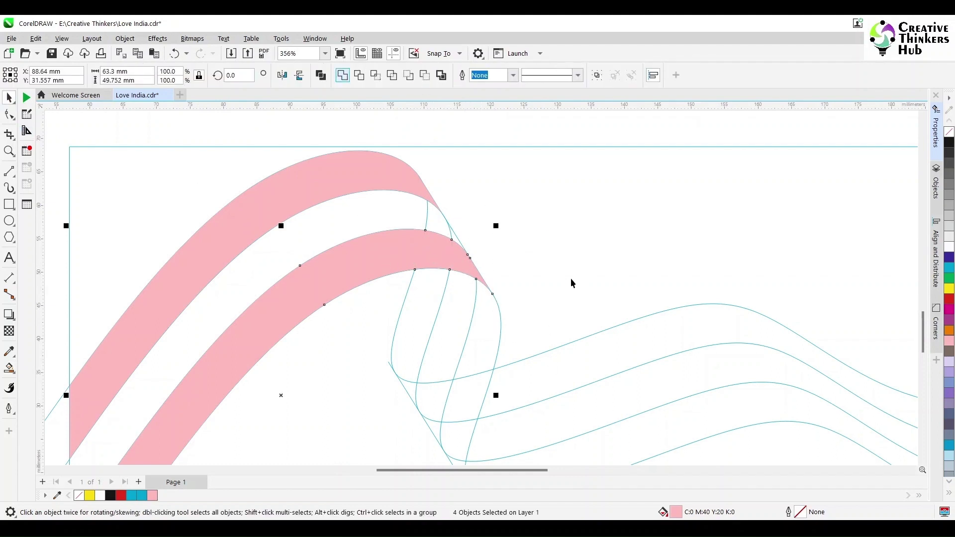
scroll(375, 213, down, 1)
Set the nudge distance to 200 mm and move both welded pink bands left by that distance
key(ctrl+z)
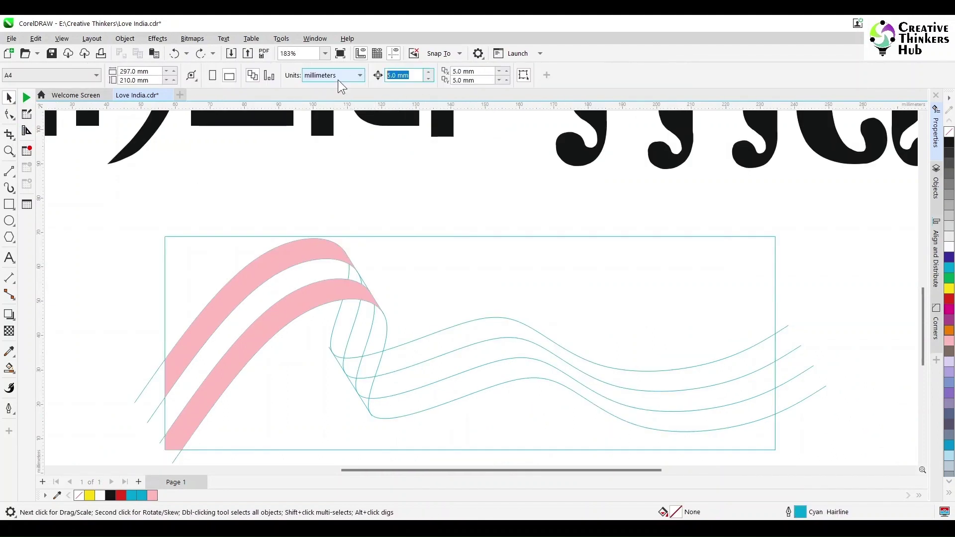
click(321, 307)
shift+click(320, 304)
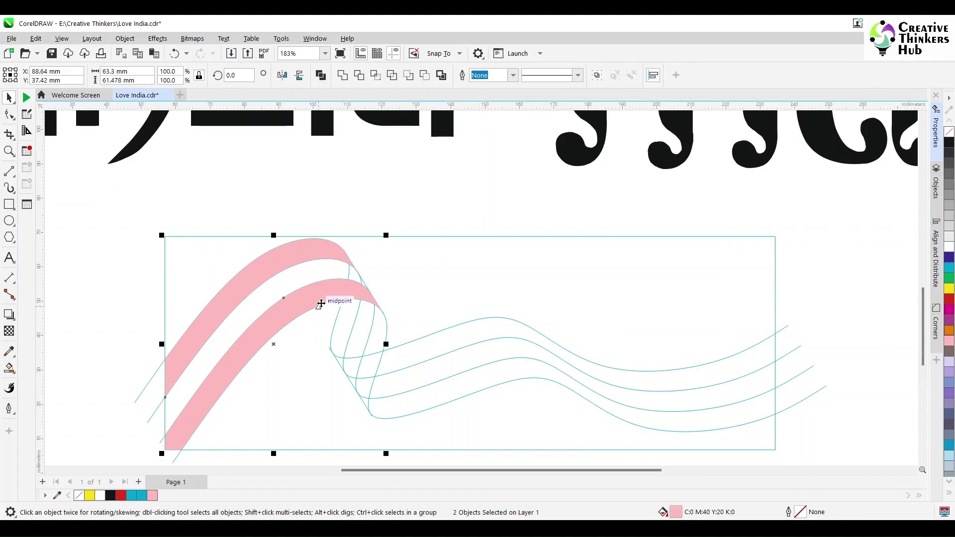
key(Left)
scroll(321, 303, down, 8)
scroll(321, 308, down, 3)
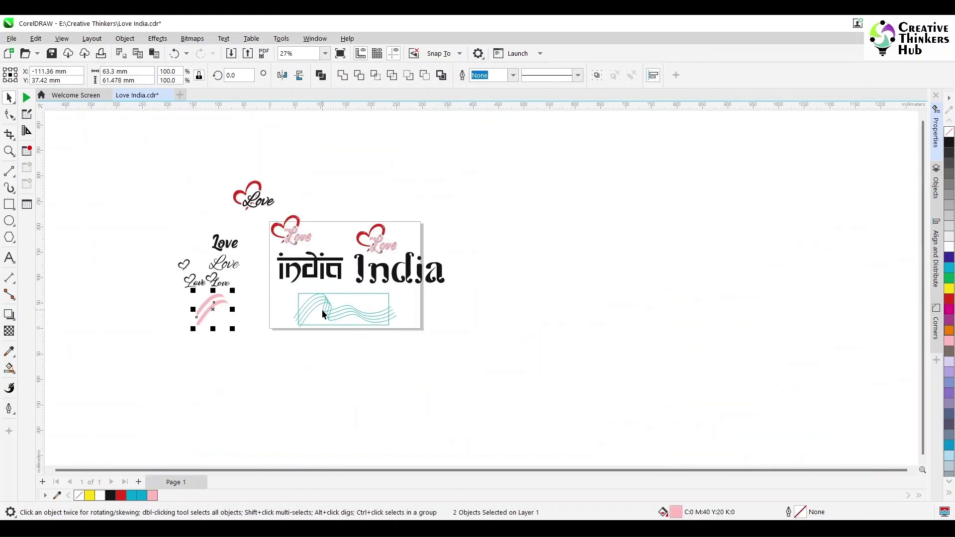
Smart-fill all segments of the leftmost fold strip in pink, from the upper fold line to the lower one
scroll(321, 310, up, 3)
click(310, 328)
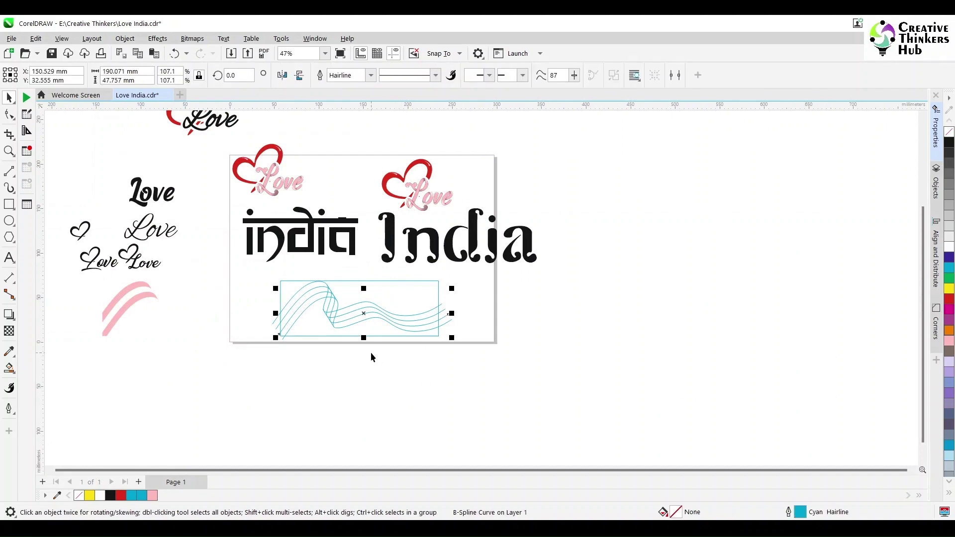
scroll(371, 353, up, 3)
click(152, 212)
scroll(204, 217, up, 2)
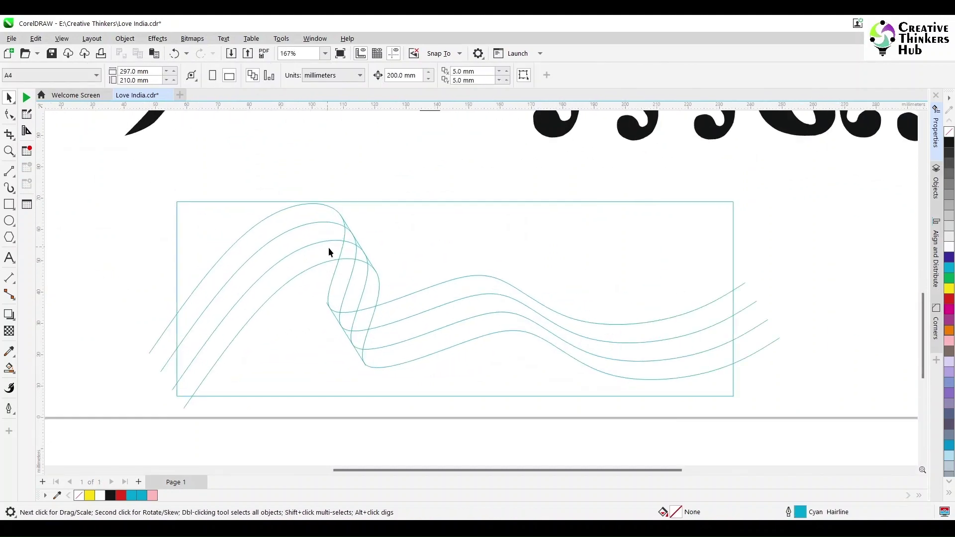
scroll(328, 247, up, 2)
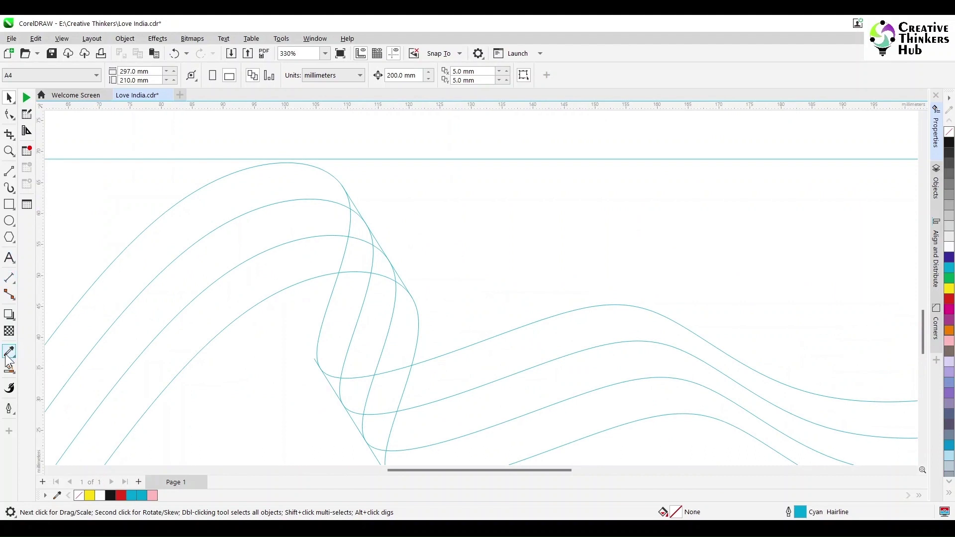
click(8, 367)
click(355, 225)
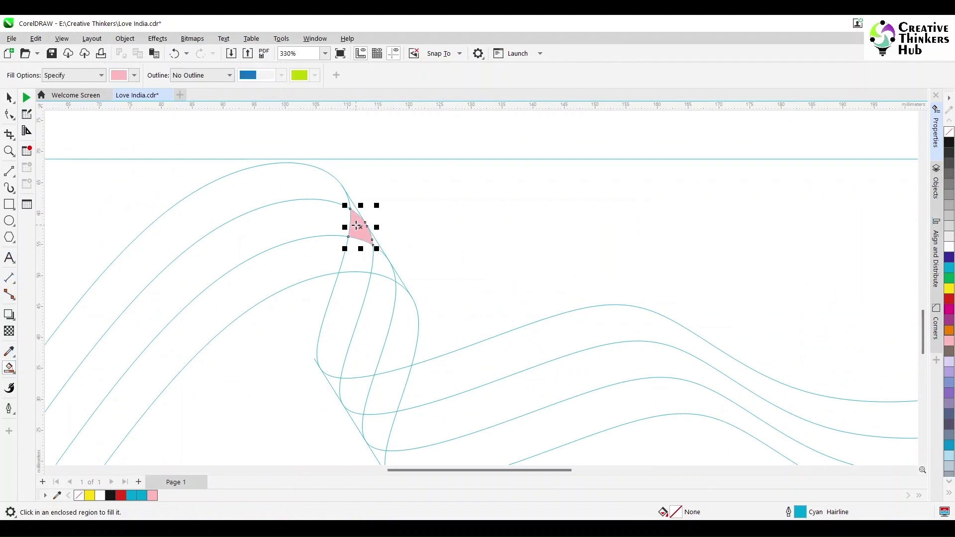
click(351, 254)
click(343, 318)
click(335, 382)
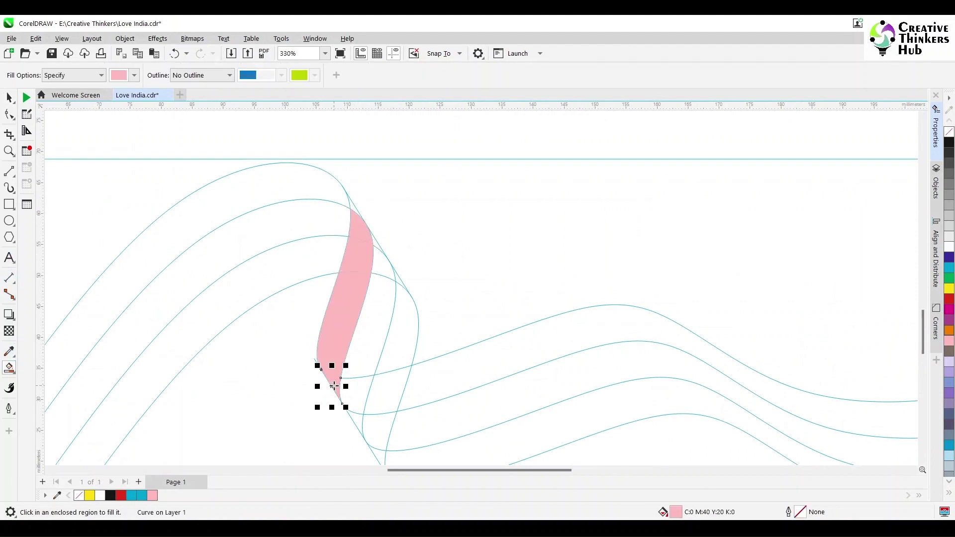
Weld the pink segments of the leftmost fold strip into one shape
click(9, 114)
drag(323, 356, 305, 423)
click(9, 98)
shift+click(344, 321)
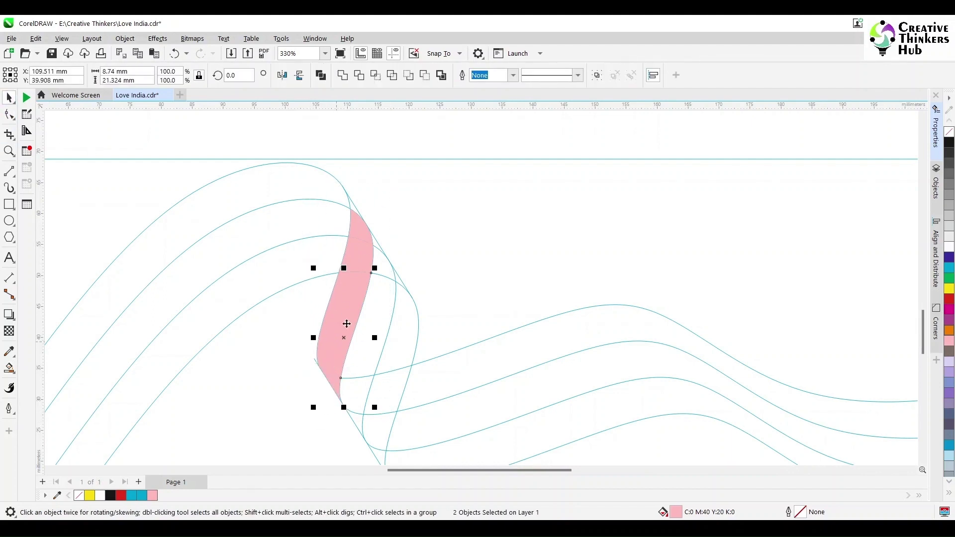
shift+click(351, 256)
shift+click(359, 223)
click(342, 75)
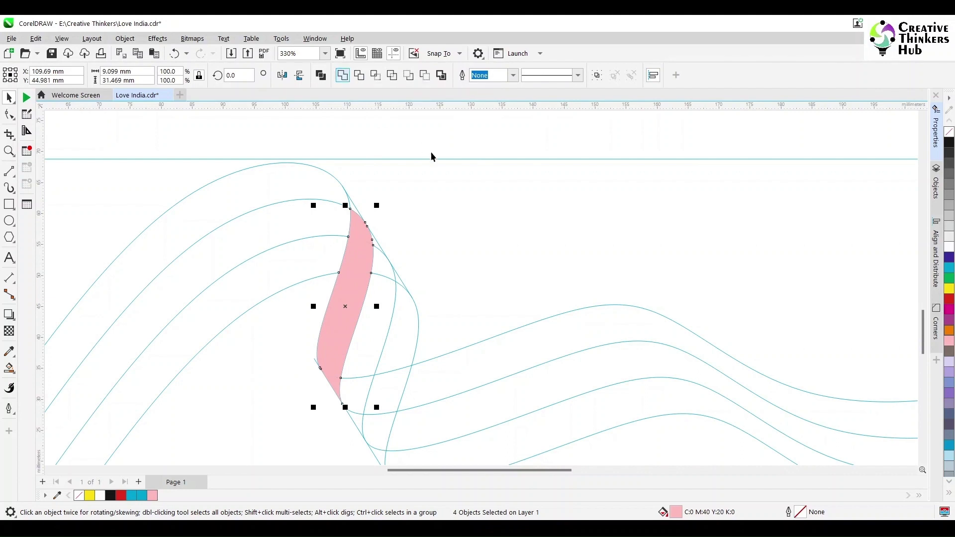
click(431, 155)
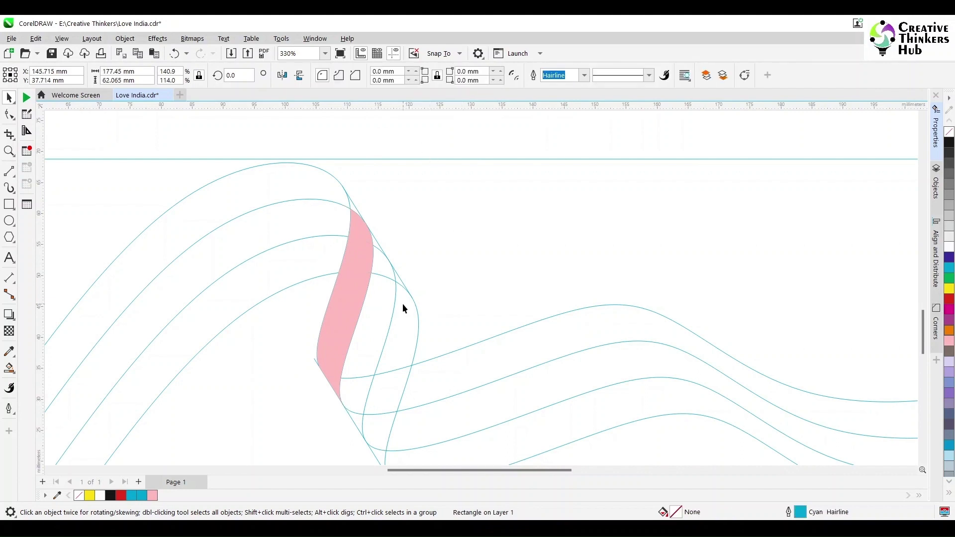
Smart-fill all segments of the rightmost fold strip in pink, from the upper fold line to the lower one
key(space)
click(398, 317)
click(386, 390)
click(380, 429)
click(923, 461)
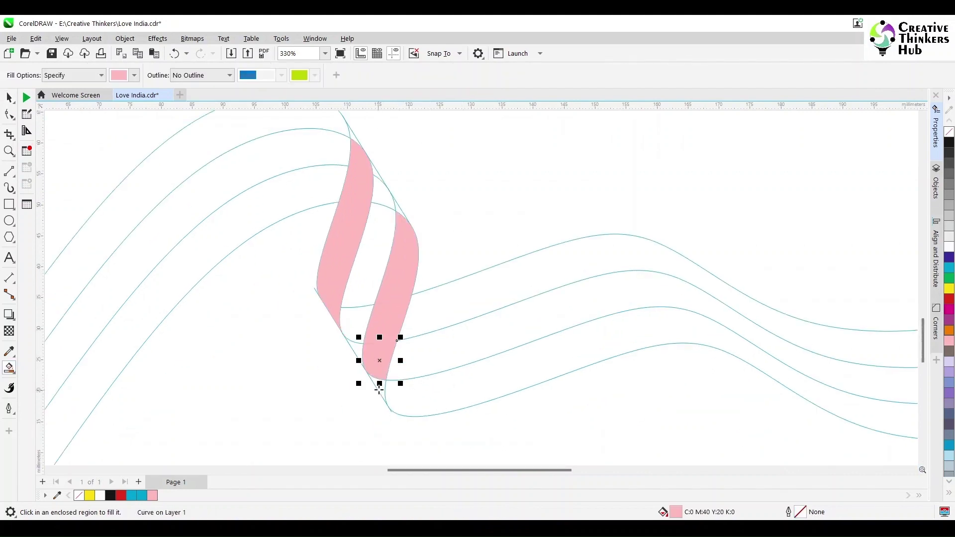
click(380, 390)
Weld the pink segments of the rightmost fold strip into one shape
key(space)
shift+click(379, 362)
shift+click(389, 321)
shift+click(402, 263)
click(343, 75)
Select both welded outer fold strips and move them 200 mm left to join the pink bands
scroll(513, 264, down, 2)
shift+click(471, 260)
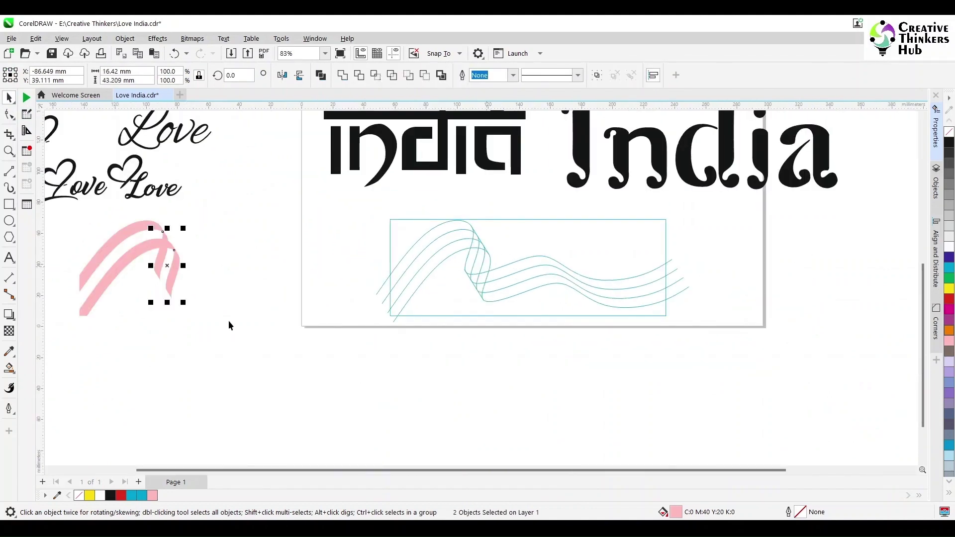
click(252, 304)
Smart-fill the upper and lower bands of the long right-hand wave in pink and delete the surplus slivers at their fold ends
scroll(540, 283, up, 3)
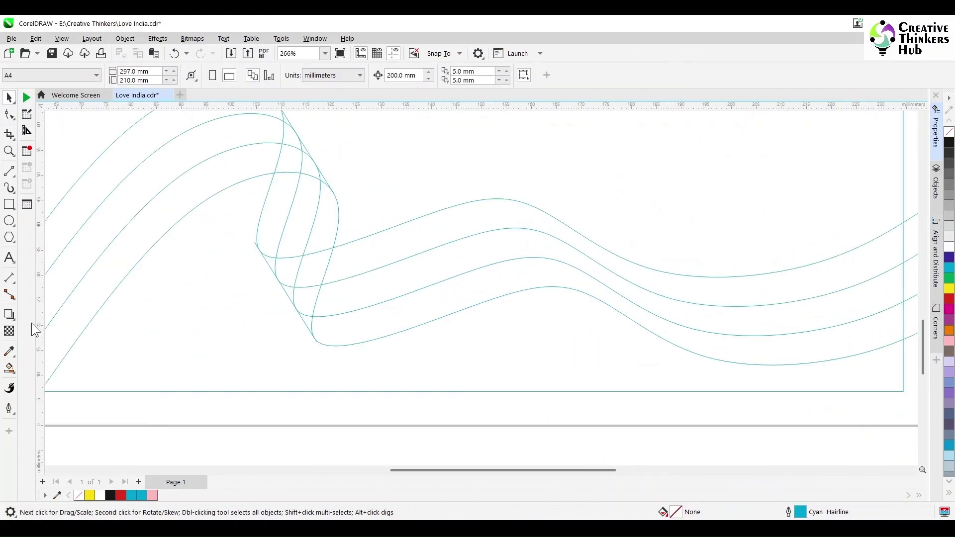
click(9, 368)
click(513, 228)
click(347, 330)
key(space)
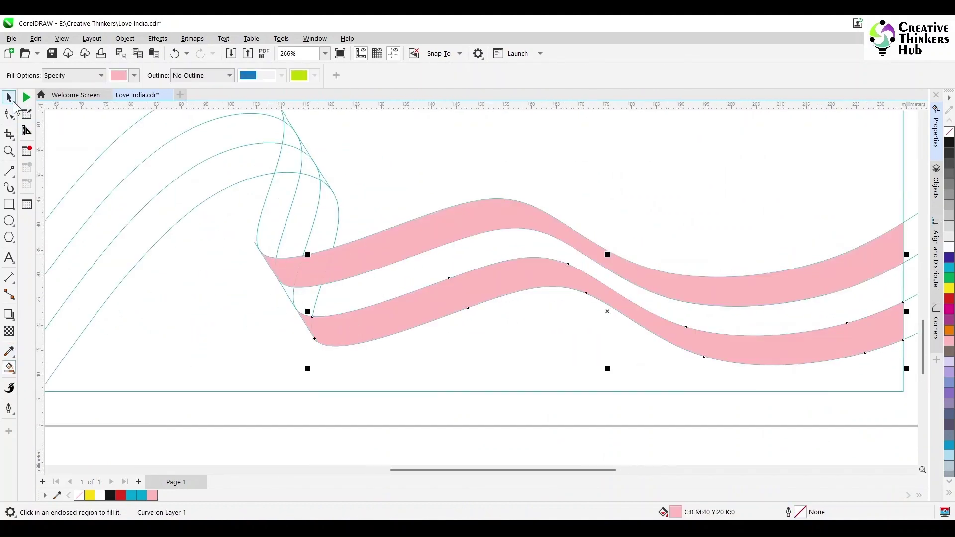
click(305, 317)
key(Delete)
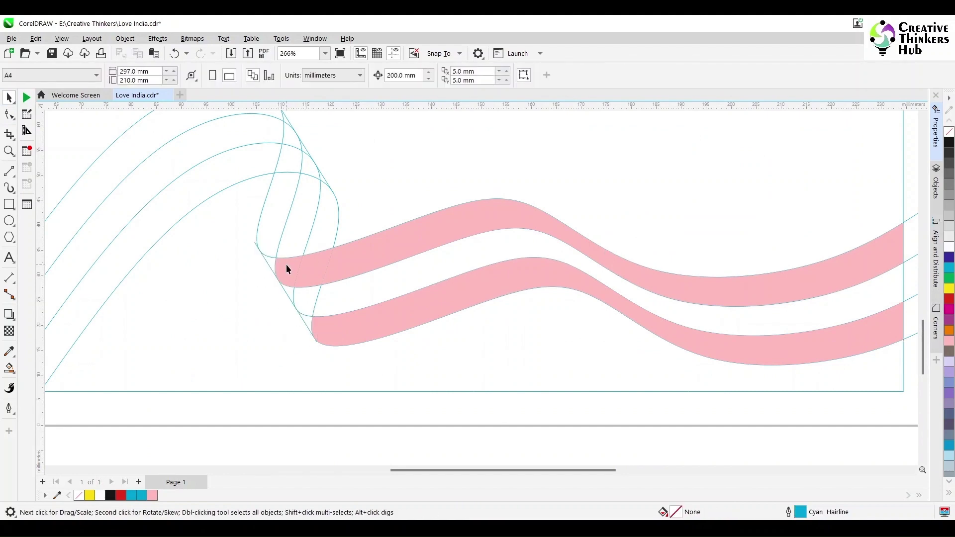
Weld the pink pieces of the upper right-hand wave band into one shape
click(287, 266)
shift+click(311, 270)
shift+click(348, 262)
click(342, 76)
Move the upper and lower right-hand wave bands 200 mm left to join the other flag pieces
click(393, 311)
shift+click(409, 237)
key(Left)
scroll(423, 280, down, 8)
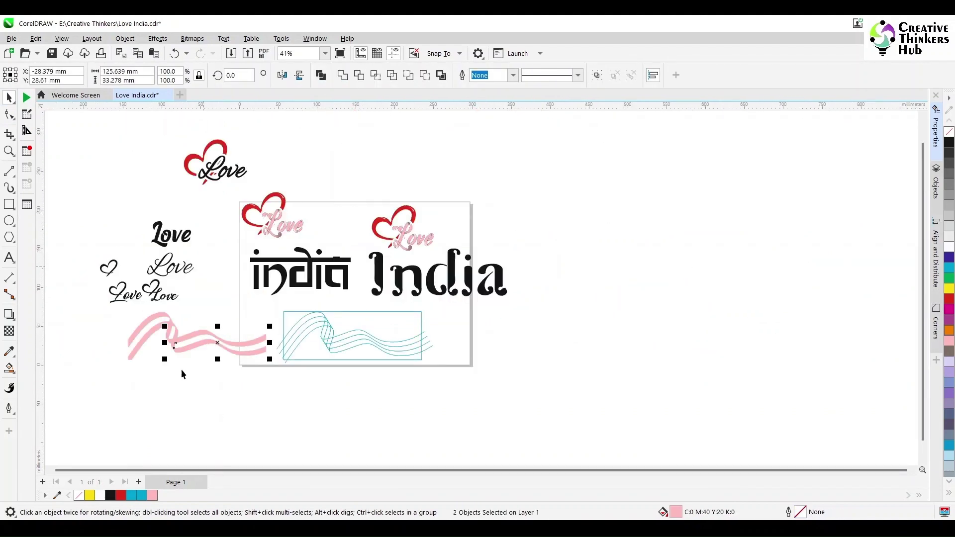
scroll(150, 344, up, 3)
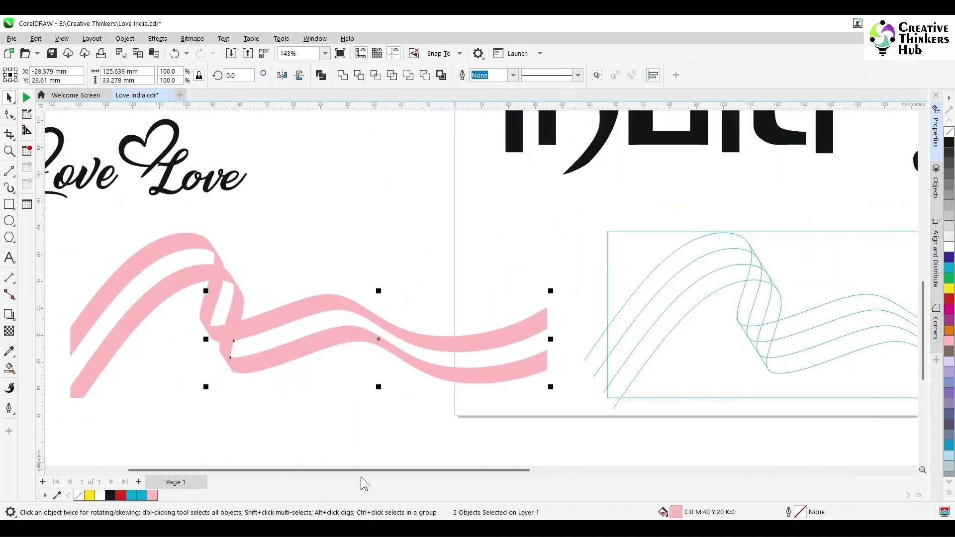
Colour the upper band green on both the left and right parts of the flag
scroll(222, 260, left, 2)
click(222, 260)
click(948, 278)
click(318, 332)
click(949, 278)
Colour the lower band orange on both the left and right parts of the flag
click(198, 330)
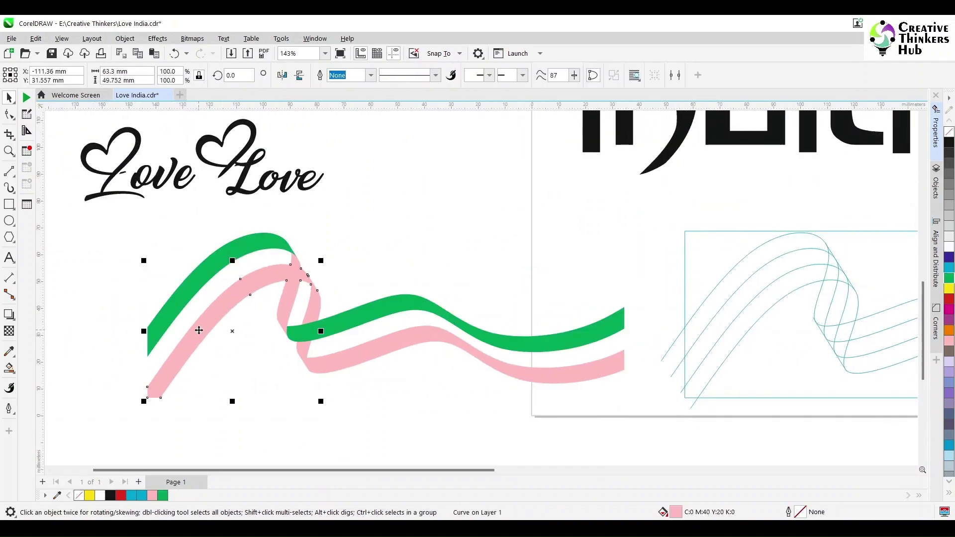
click(948, 330)
click(313, 363)
click(949, 330)
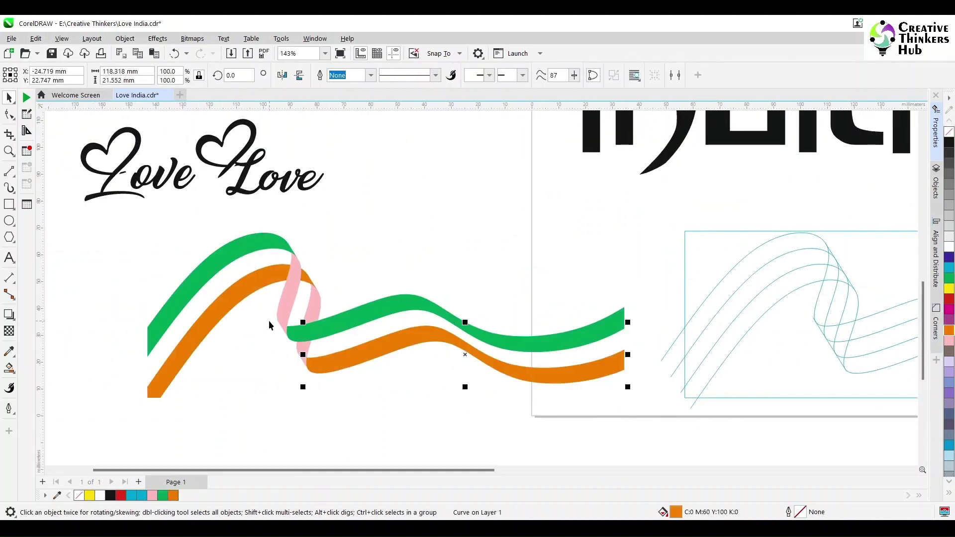
Colour the left fold strip green and the right fold strip orange
key(Tab)
click(949, 330)
scroll(386, 357, down, 2)
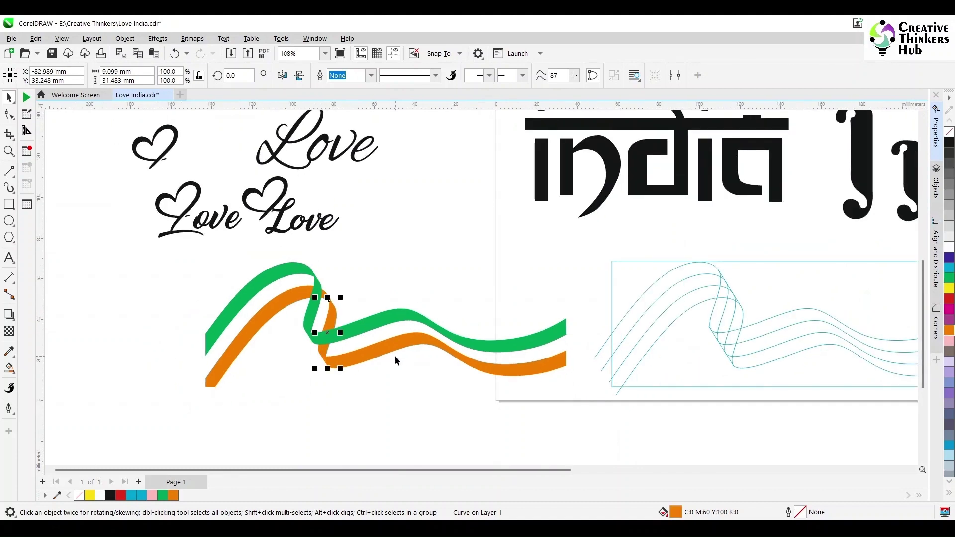
Smart-fill the segments of the middle left-hand band between the curves in pink
scroll(805, 380, up, 3)
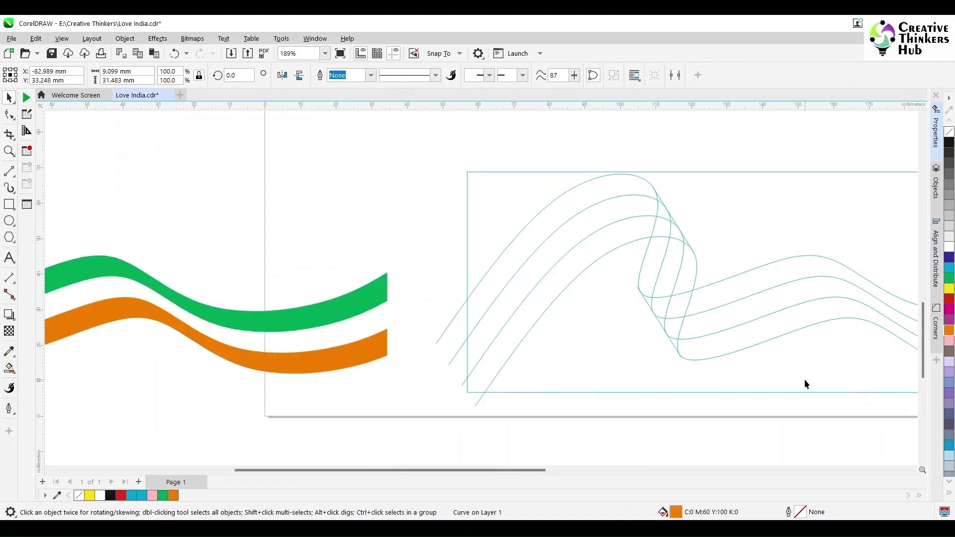
click(9, 315)
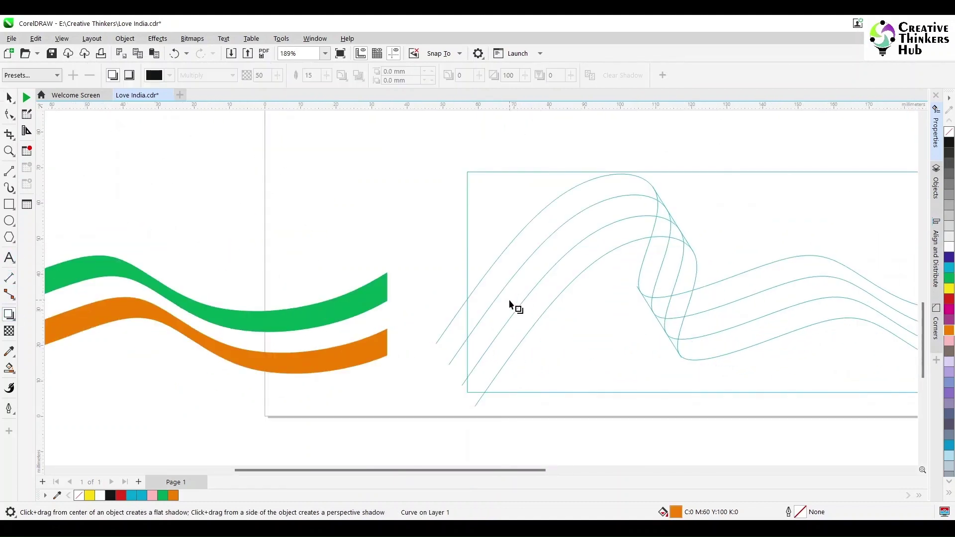
click(9, 369)
click(52, 381)
click(493, 330)
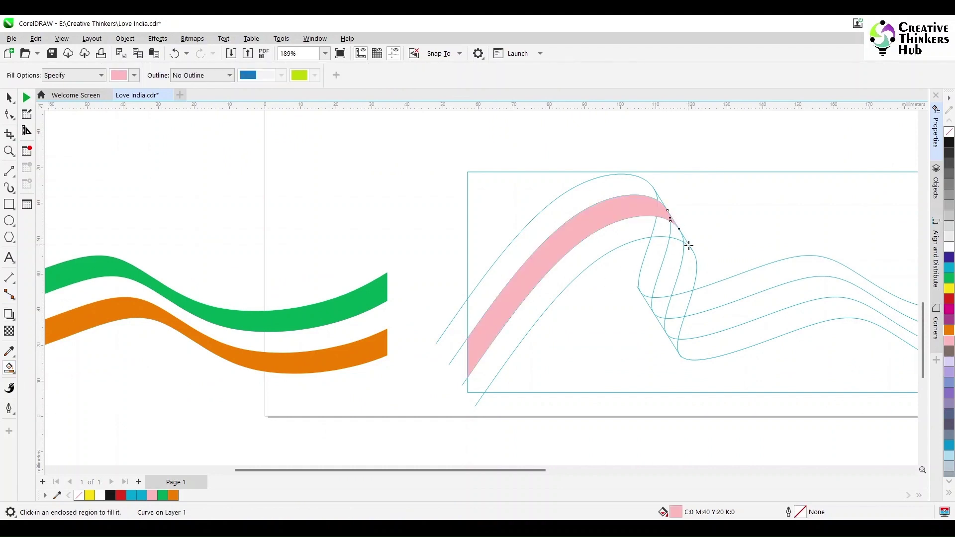
Weld the pink segments of the middle left-hand band into one shape
key(space)
scroll(725, 224, up, 3)
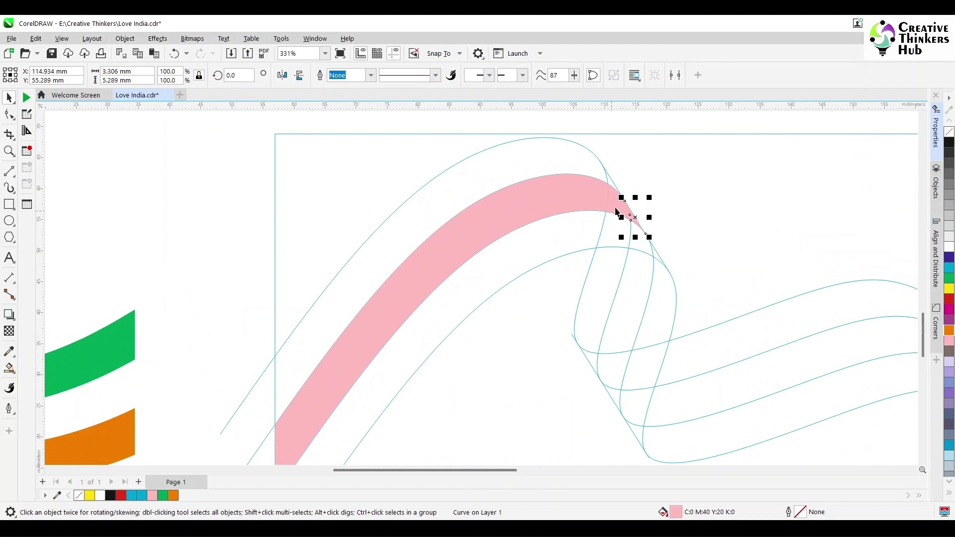
click(557, 201)
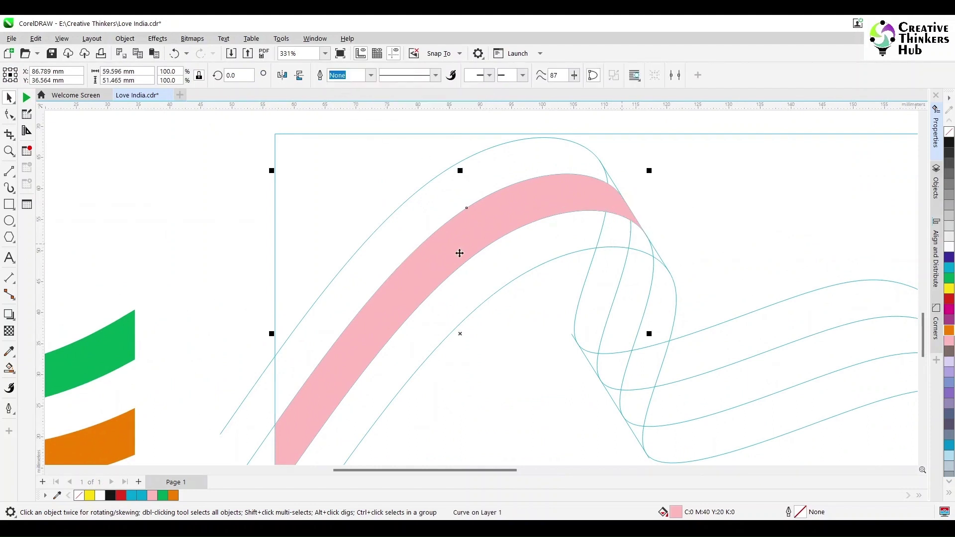
Move the welded middle left-hand band 200 mm left and colour it white
key(Left)
click(949, 247)
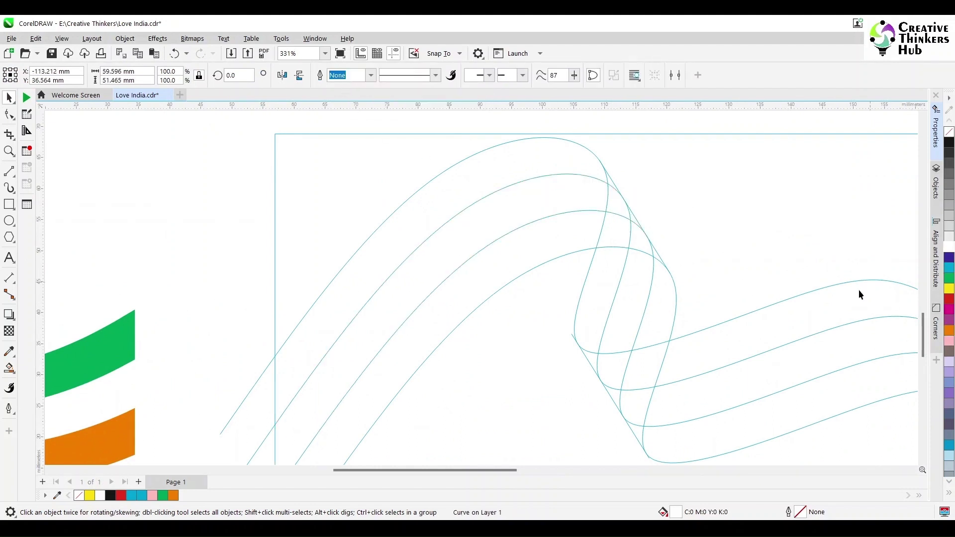
click(181, 235)
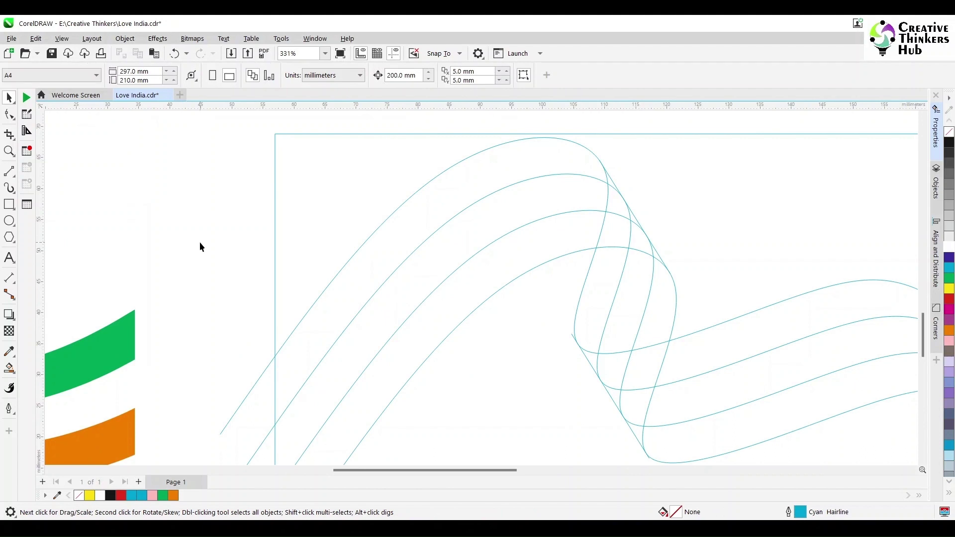
Smart-fill all segments of the middle fold strip in pink, from the upper fold line to the lower one
click(9, 368)
click(638, 235)
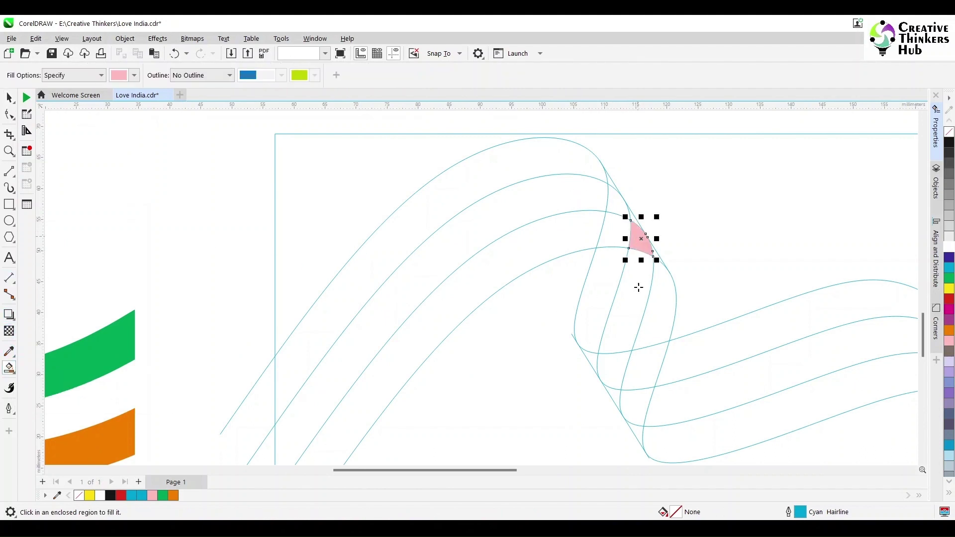
click(636, 291)
click(615, 379)
click(616, 401)
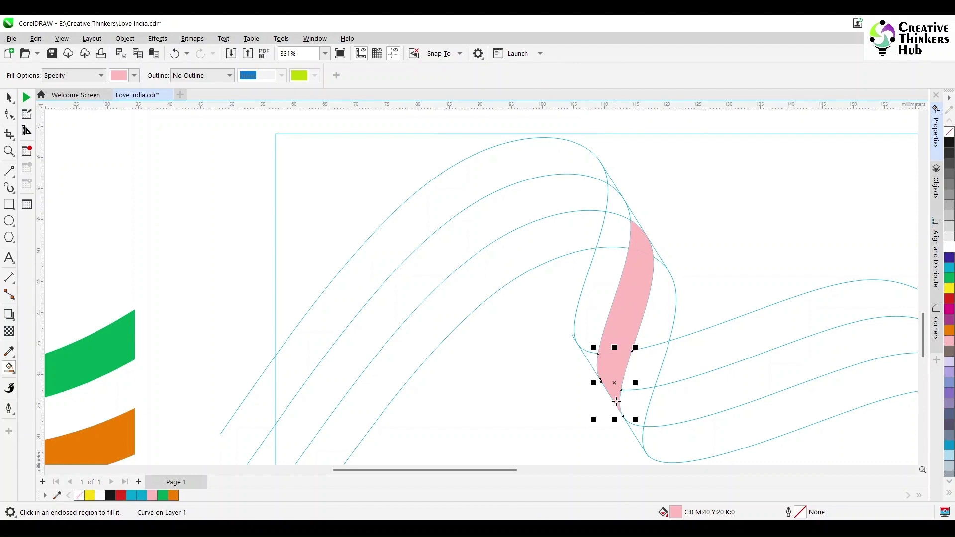
click(9, 98)
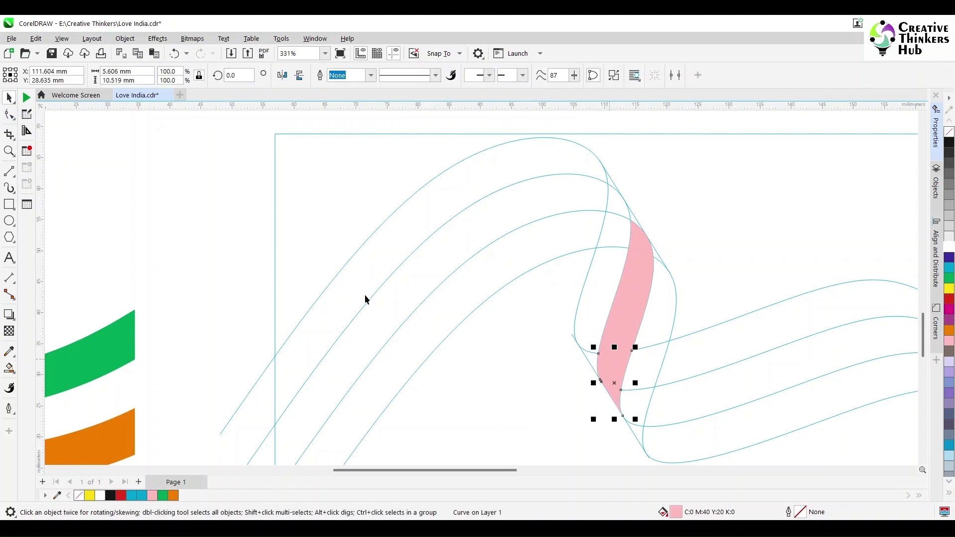
click(612, 414)
click(616, 388)
click(517, 364)
drag(606, 371, 484, 379)
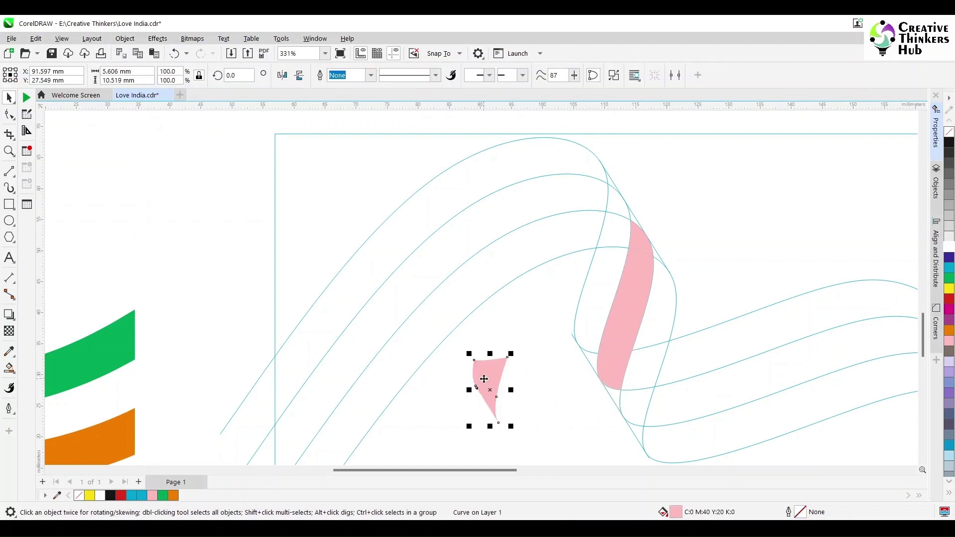
key(ctrl+z)
Weld the pink segments of the middle fold strip and move the strip 200 mm left onto the flag
drag(587, 212, 657, 430)
click(343, 76)
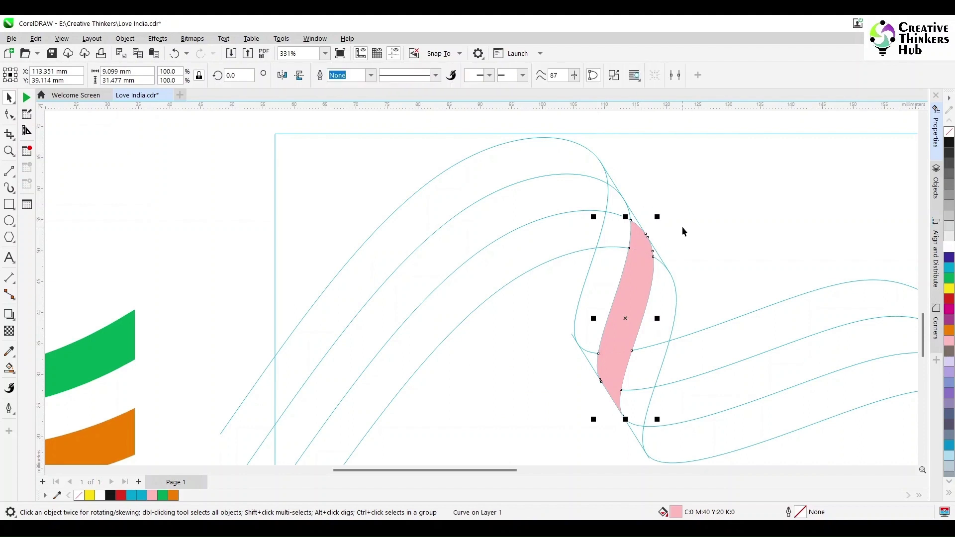
click(611, 378)
key(Delete)
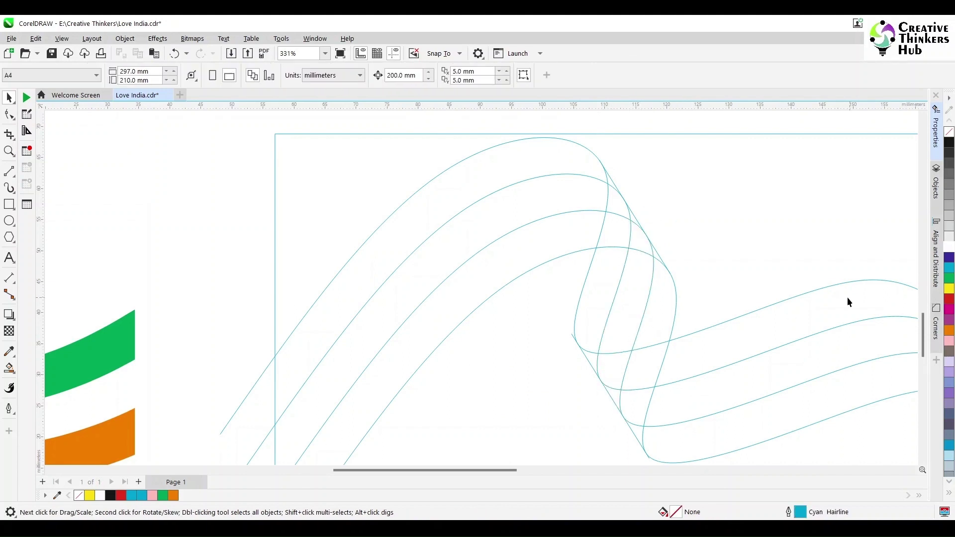
Colour the pink middle fold strip on the flag white
scroll(372, 307, down, 6)
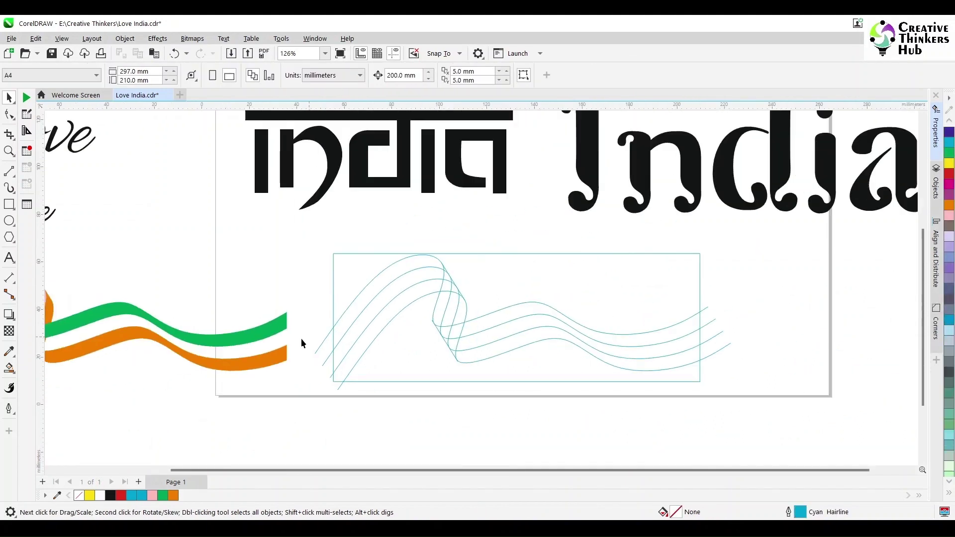
scroll(199, 342, down, 2)
click(166, 337)
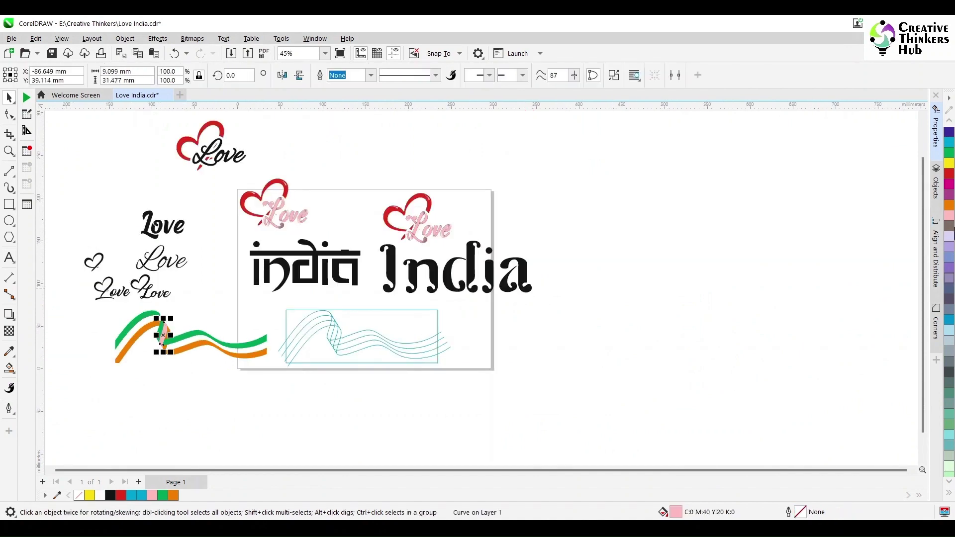
click(949, 492)
scroll(384, 334, down, 1)
click(343, 392)
scroll(211, 342, up, 6)
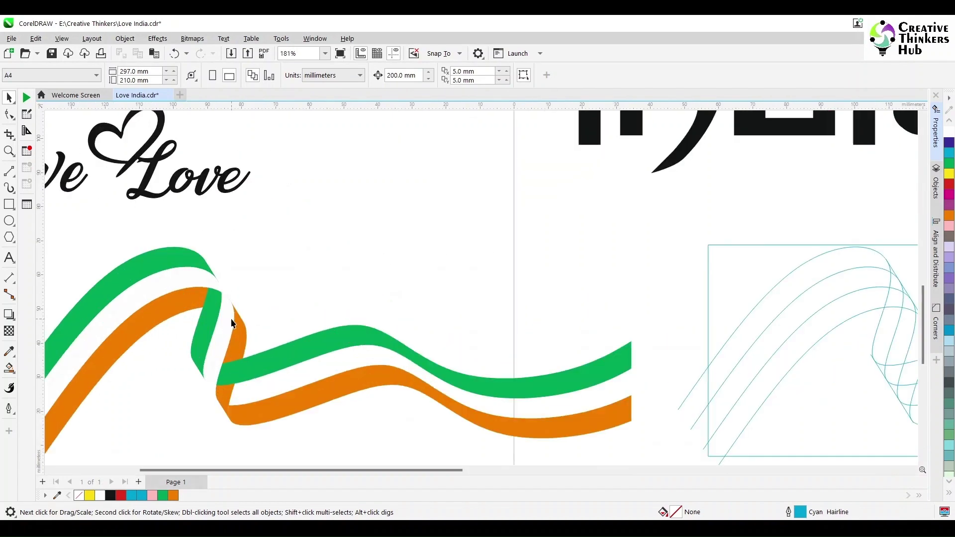
Smart-fill the middle right-hand wave band and its rounded fold end in pink
drag(398, 470, 584, 471)
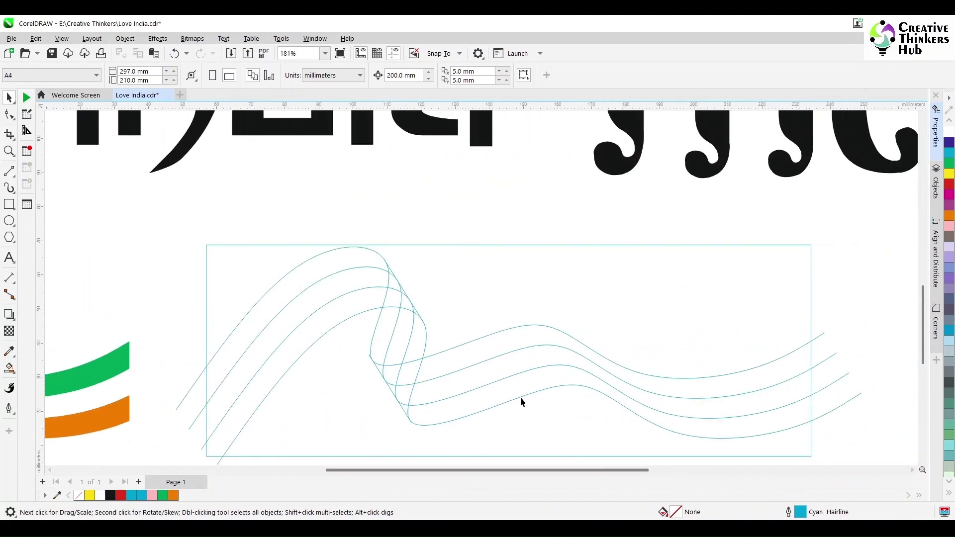
click(9, 368)
click(740, 409)
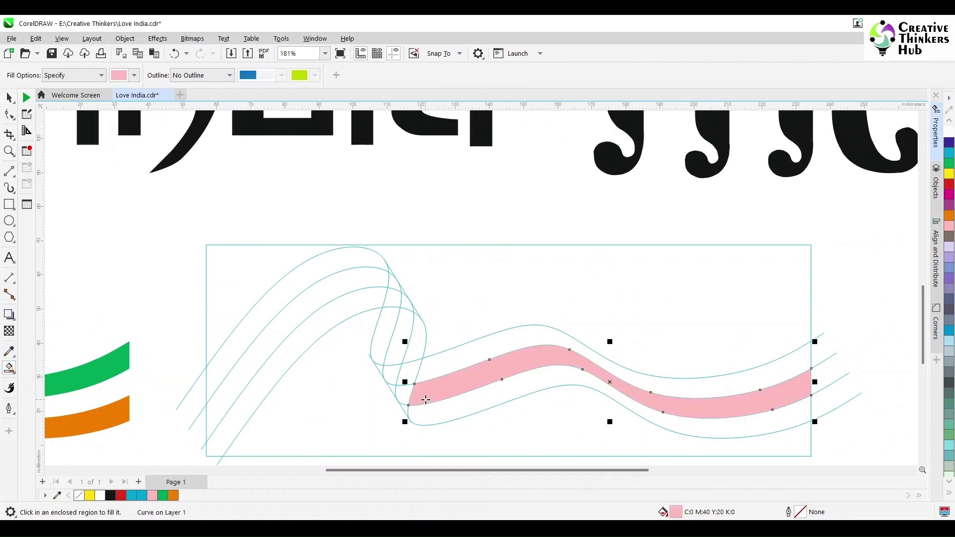
scroll(425, 399, up, 2)
click(398, 392)
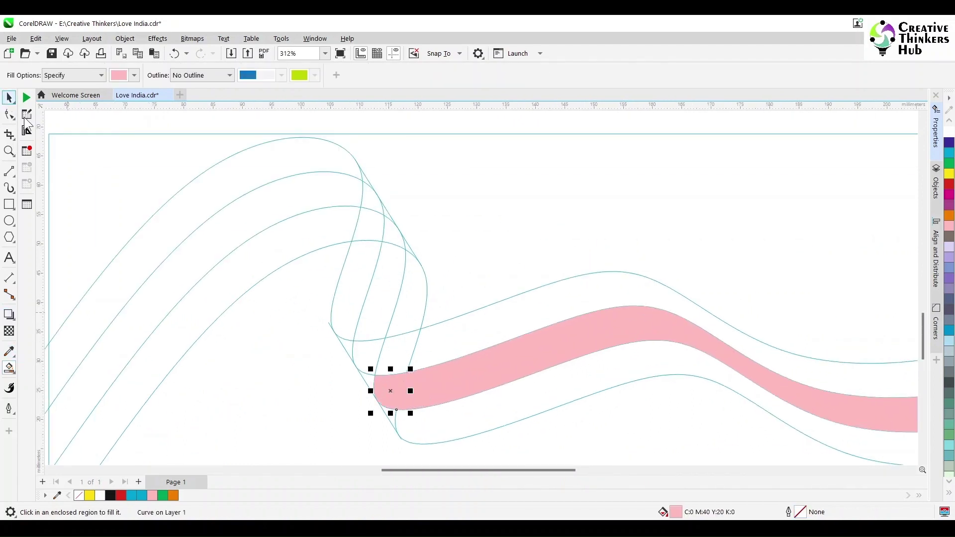
Weld the middle right-hand wave band and its fold end into one shape
click(9, 98)
shift+click(479, 369)
click(343, 75)
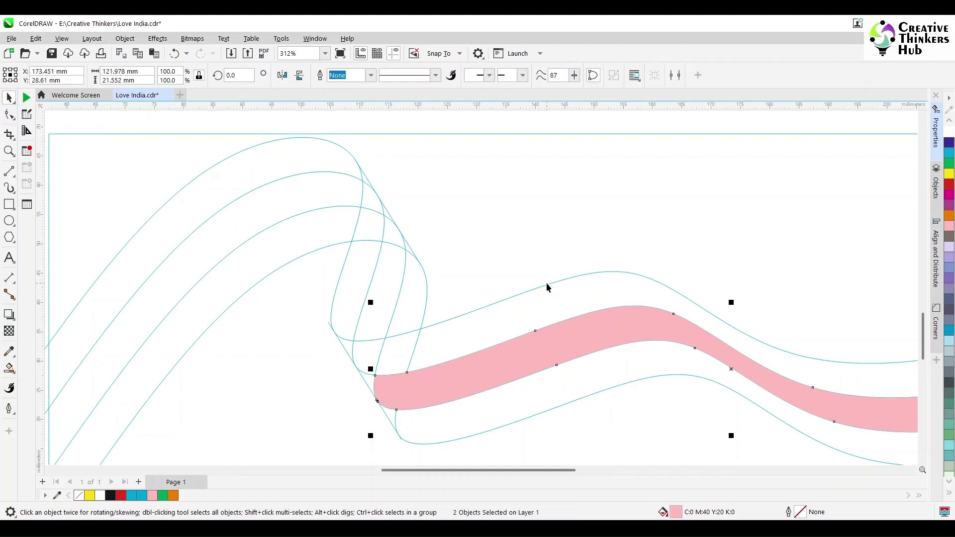
Colour the middle right-hand wave band white and move it 200 mm left onto the flag
click(949, 134)
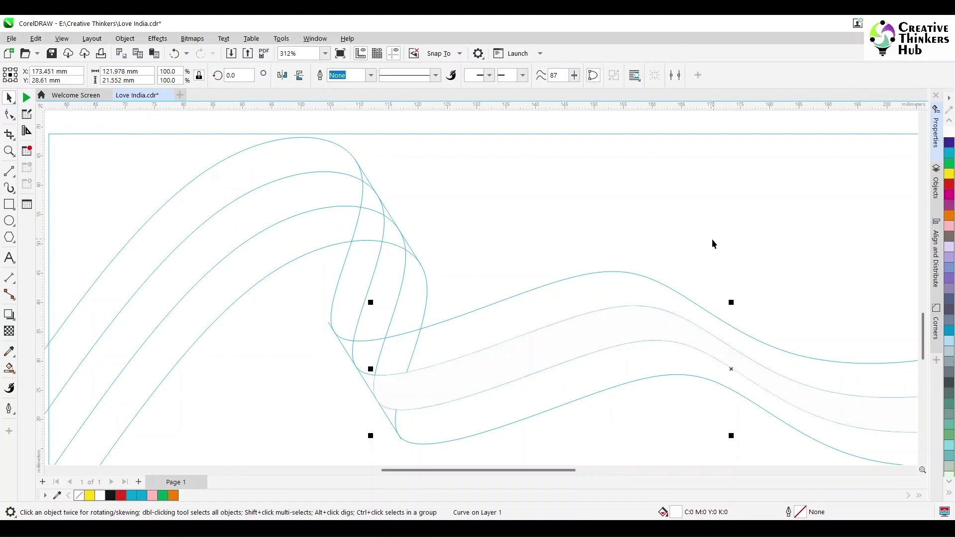
key(Left)
scroll(556, 321, down, 3)
scroll(175, 431, down, 3)
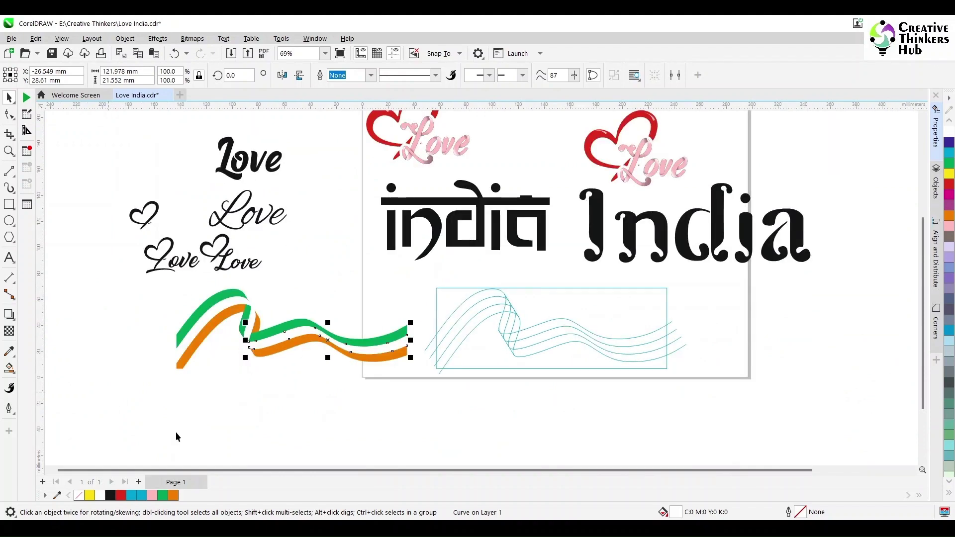
scroll(203, 386, up, 1)
scroll(203, 386, up, 2)
click(752, 193)
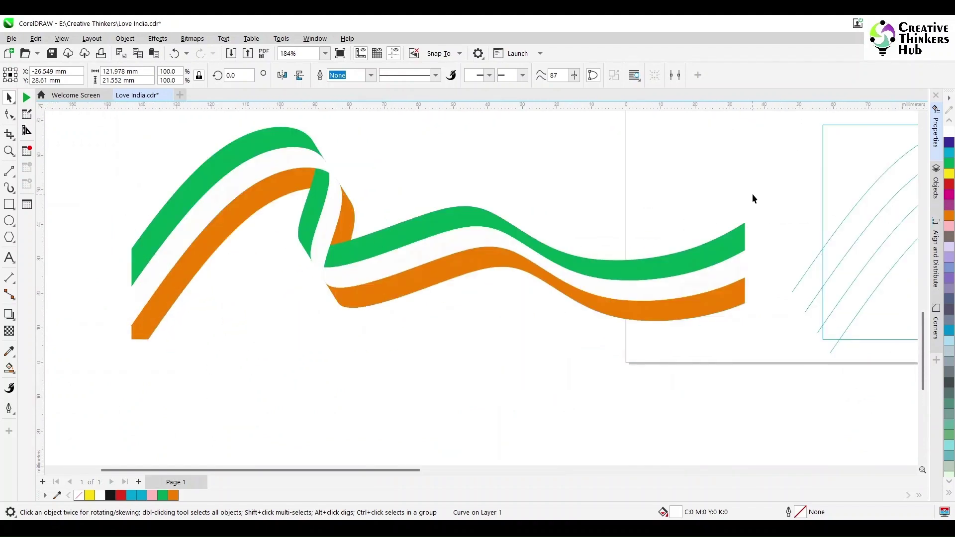
Send the three right-hand wave bands backward in the stacking order, behind the fold strips
drag(775, 386, 278, 169)
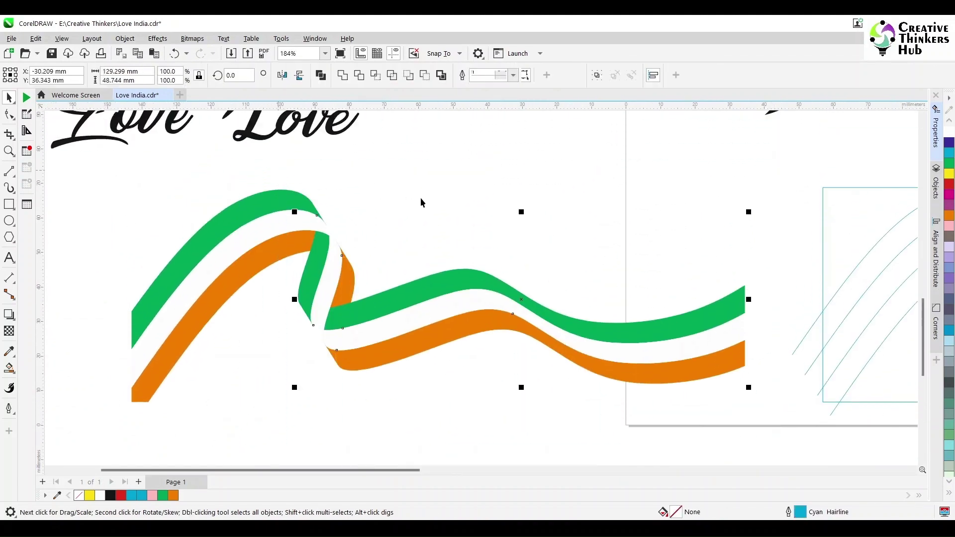
click(420, 198)
drag(265, 438, 794, 262)
key(ctrl+Page_Down)
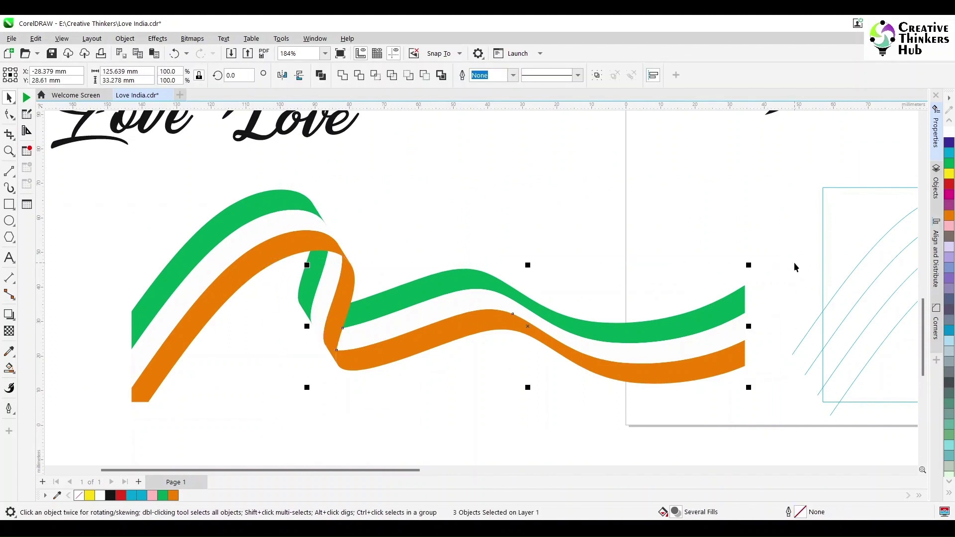
Give the green fold strip a linear fountain fill running from green at its lower end to black at its upper end
click(311, 284)
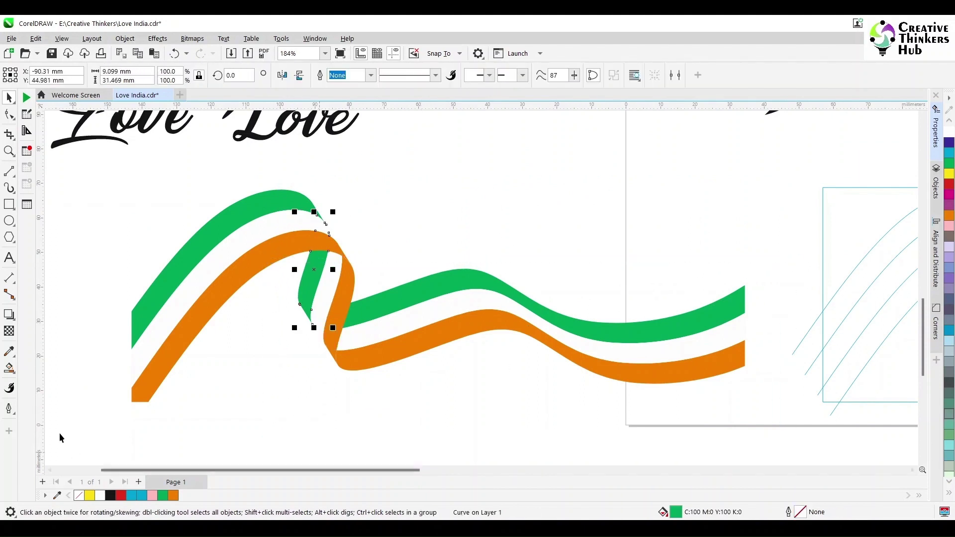
click(12, 371)
click(38, 369)
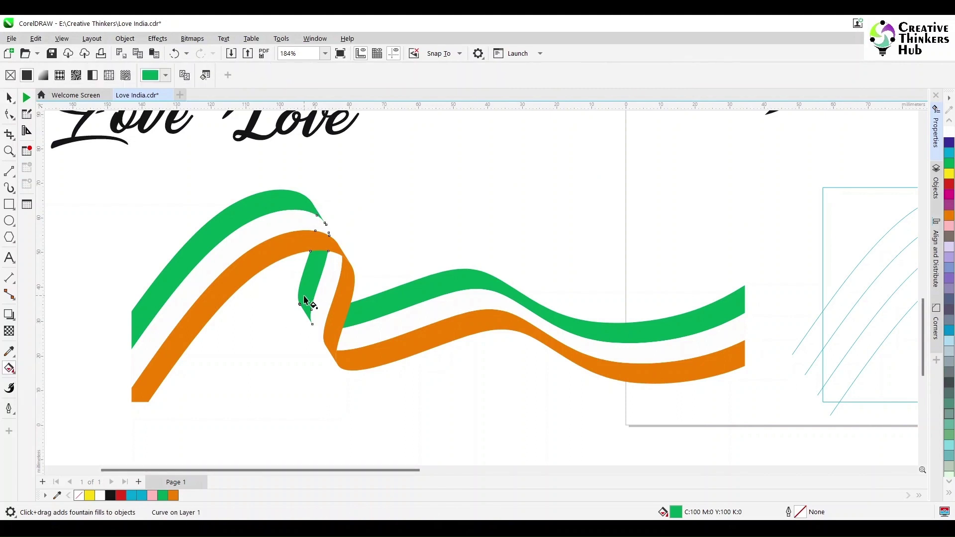
drag(304, 298, 320, 221)
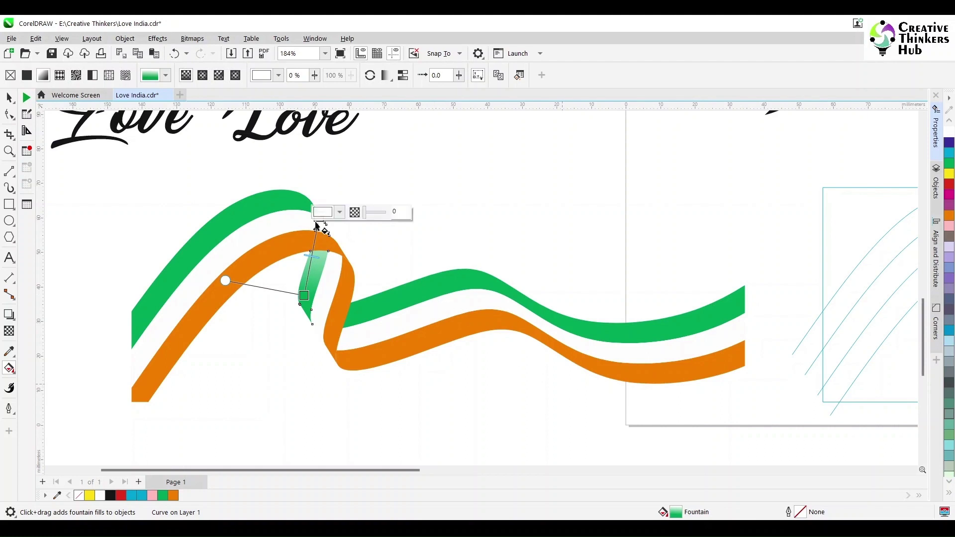
click(340, 212)
click(346, 253)
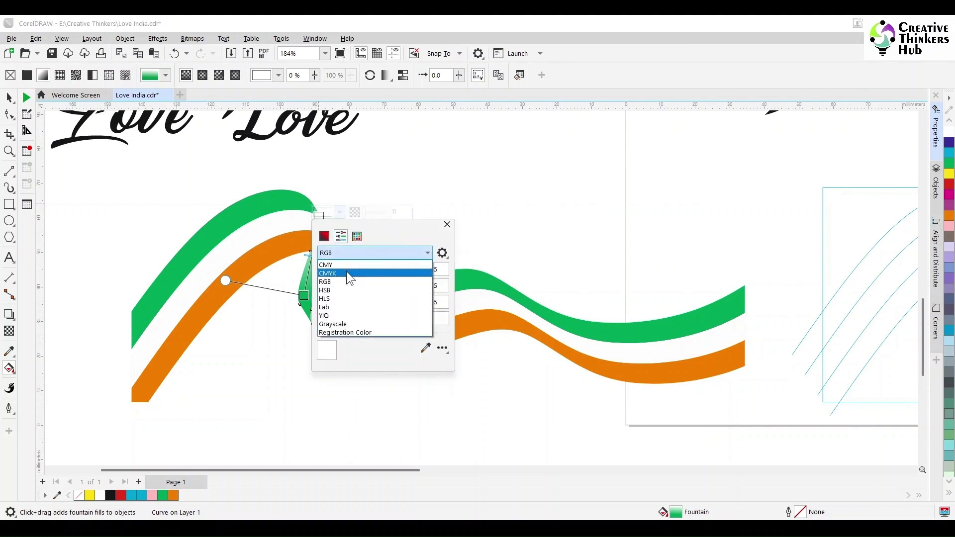
click(346, 270)
key(Return)
click(447, 225)
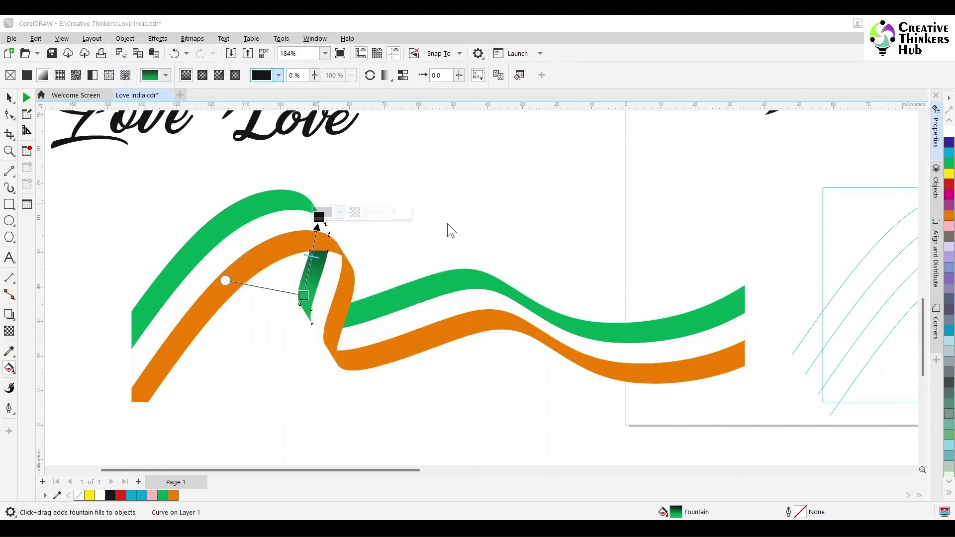
Copy the green fold strip's gradient to the orange fold strip and change the green end of the gradient to orange
click(342, 318)
click(184, 75)
click(317, 273)
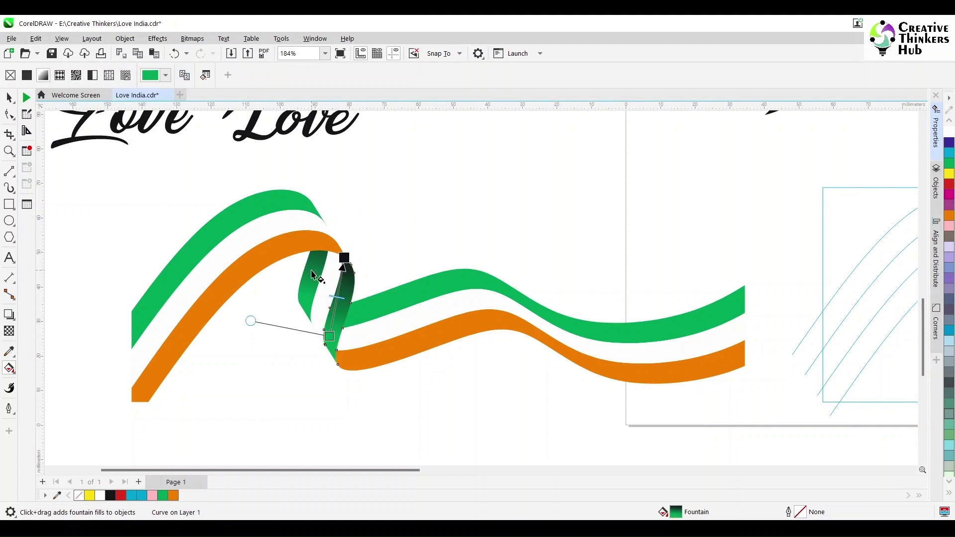
click(330, 338)
click(334, 335)
click(446, 504)
click(374, 399)
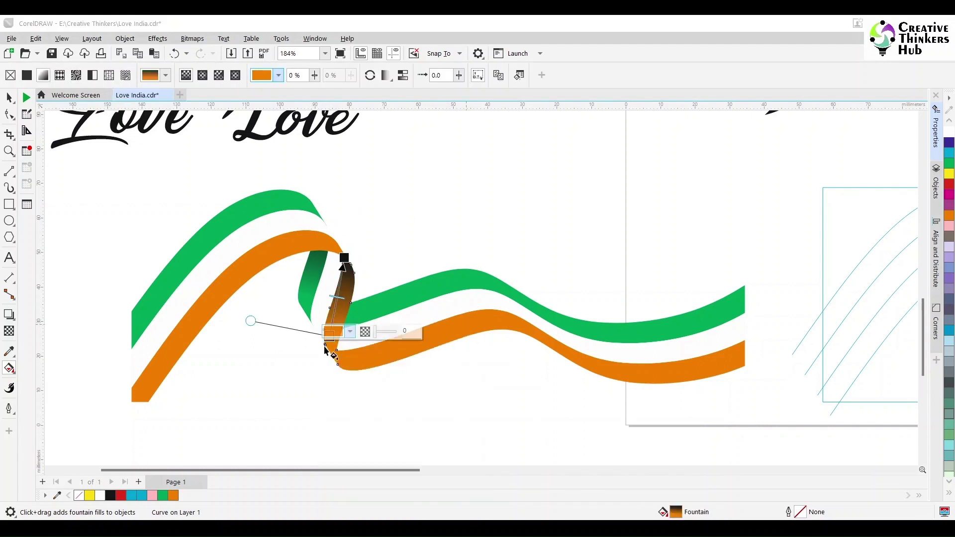
key(space)
Apply a horizontal linear fountain fill along the lower right-hand orange wave band, with orange at both ends
click(460, 201)
click(437, 339)
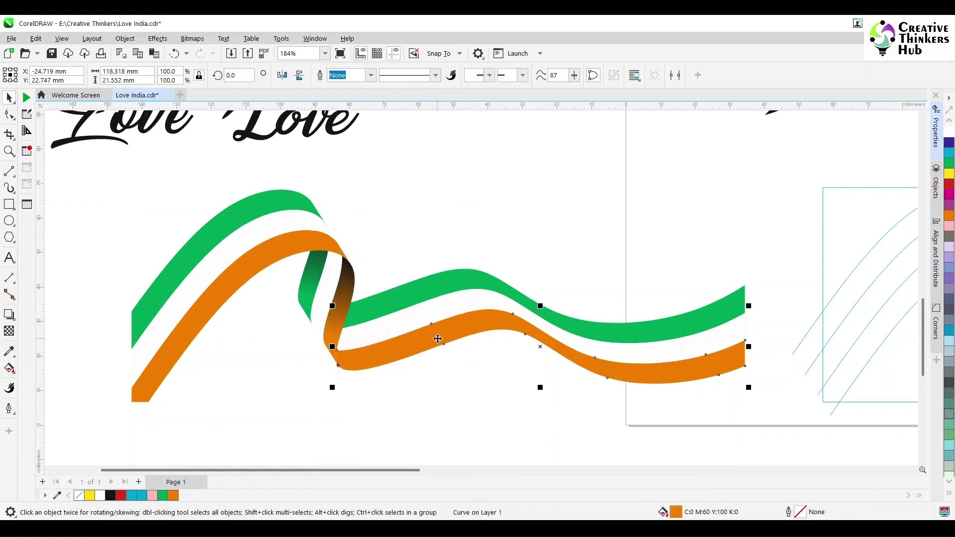
click(9, 368)
drag(348, 358, 719, 363)
click(680, 375)
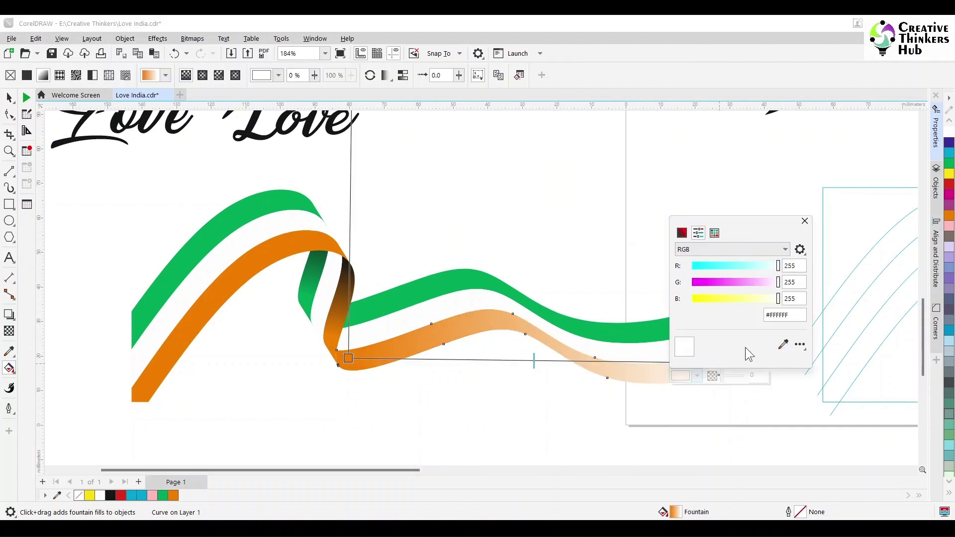
click(783, 344)
click(949, 215)
click(814, 221)
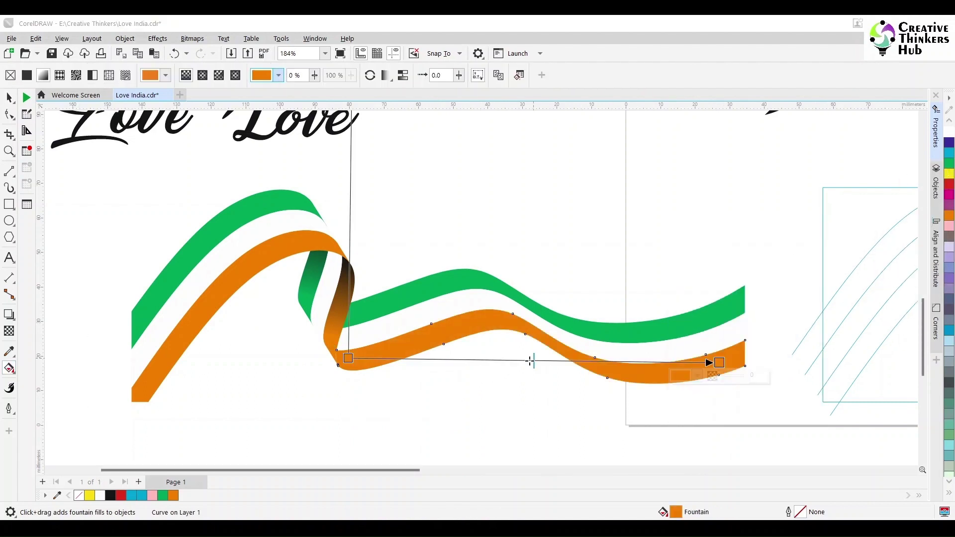
Add a colour node at 44% of the orange wave band's gradient and set it to CMYK 0, 10, 30, 0
double_click(509, 360)
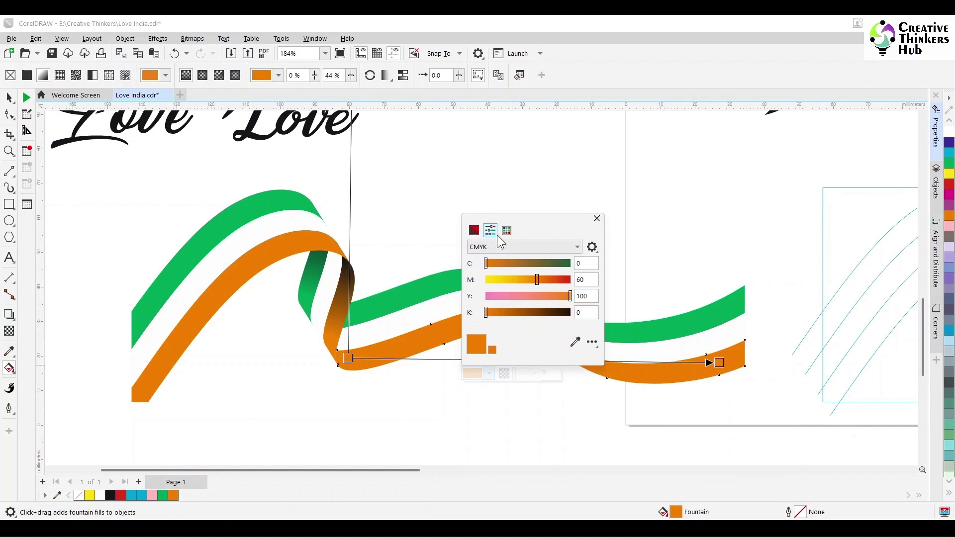
drag(594, 281, 541, 286)
text(0)
key(Tab)
text(010)
key(Tab)
text(30)
key(Tab)
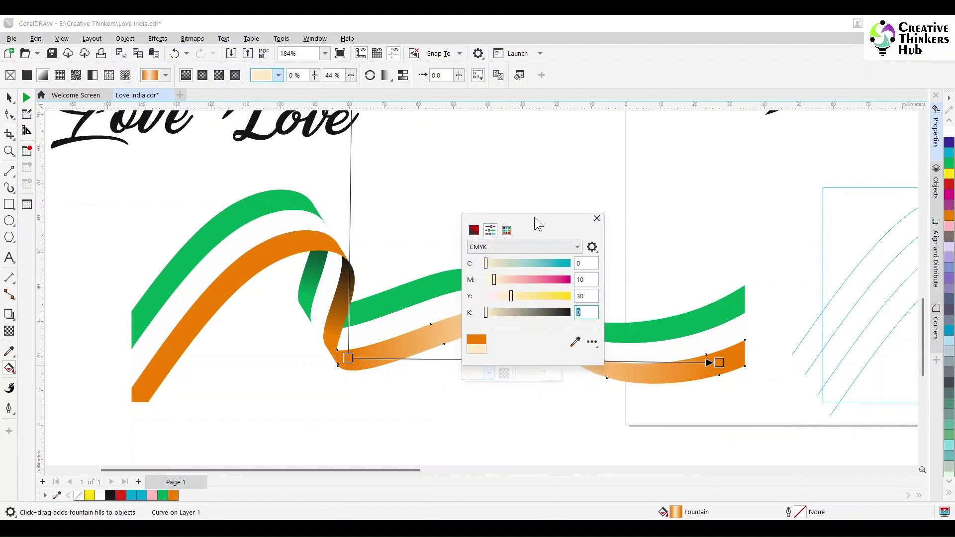
Deepen the orange gradient's middle node to magenta 20 and yellow 60
drag(534, 217, 615, 154)
key(shift+Tab)
key(shift+Tab)
text(20)
key(Tab)
text(60)
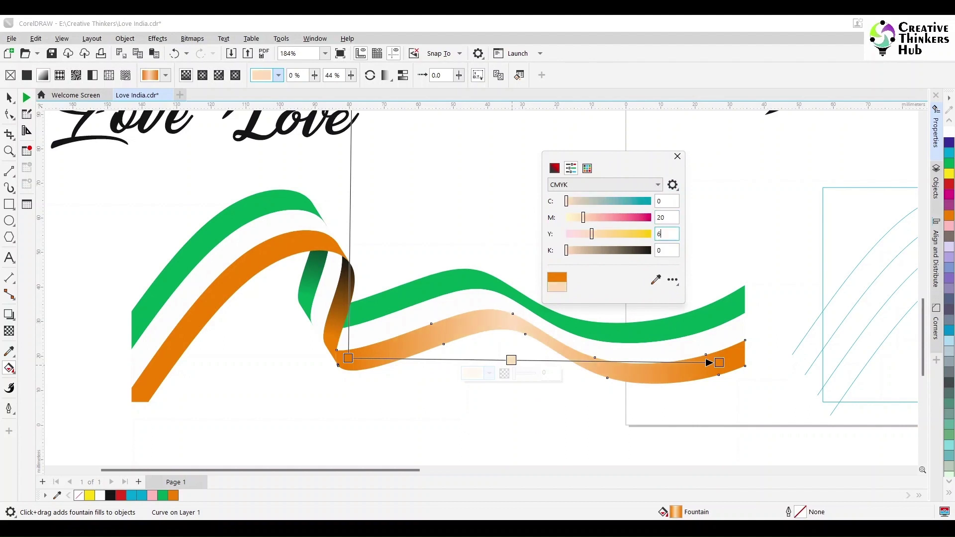
key(Tab)
click(678, 156)
Edit the fill of the upper right-hand green wave band and switch it to a fountain fill
click(529, 311)
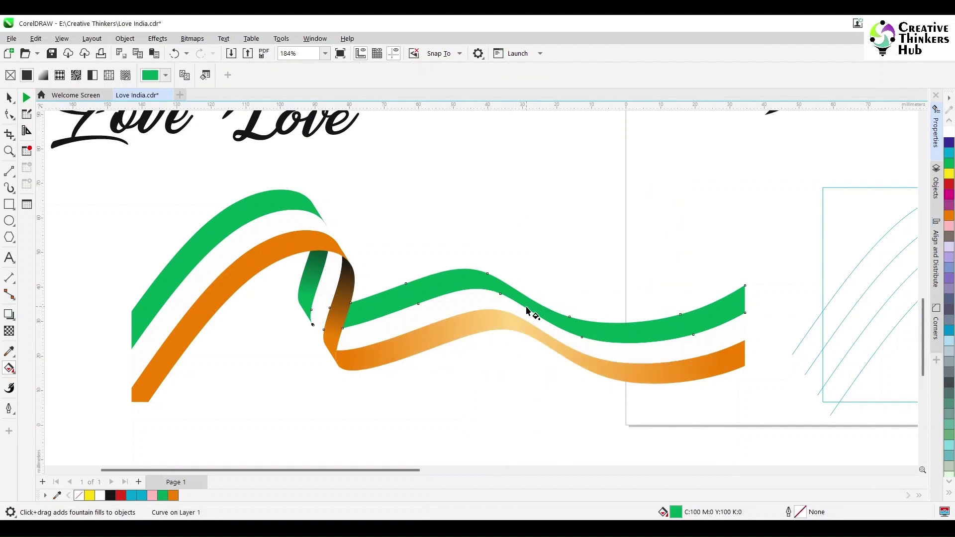
click(8, 98)
double_click(674, 512)
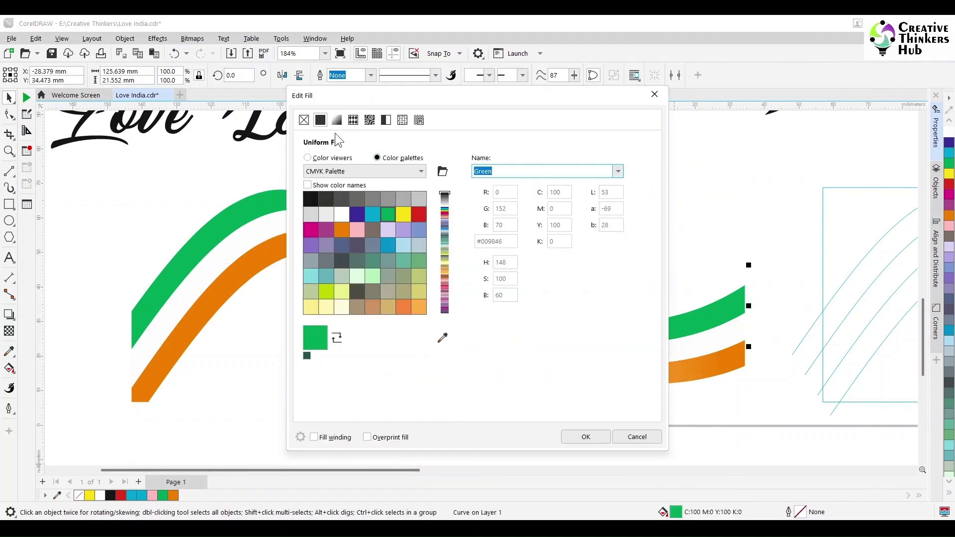
click(337, 120)
drag(412, 97, 711, 94)
click(383, 337)
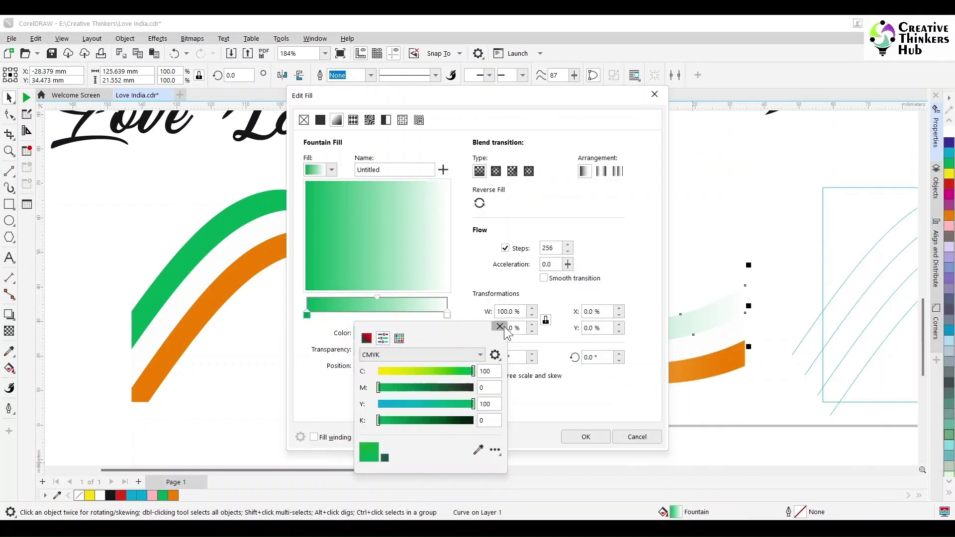
click(499, 328)
Set the white end of the green band's gradient to CMYK 100, 0, 100, 0
click(446, 313)
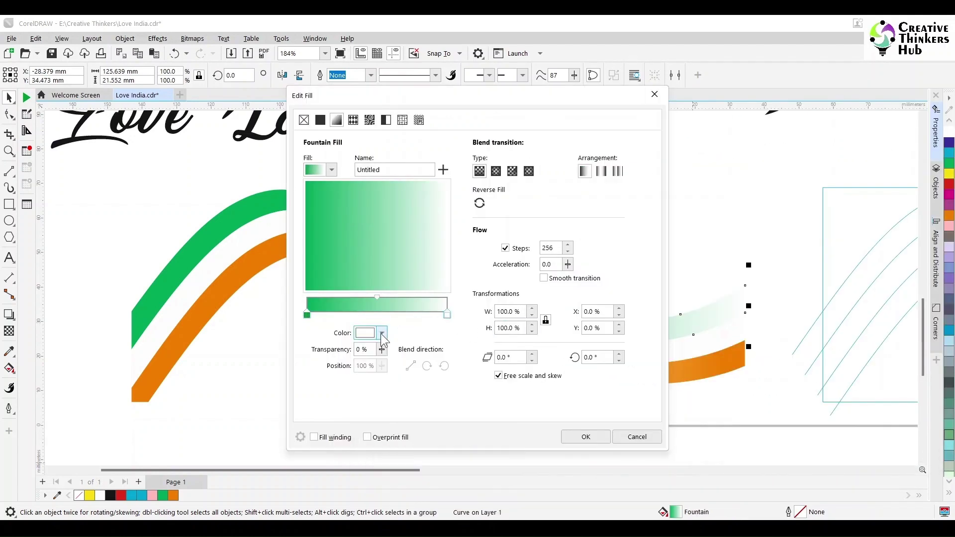
click(382, 333)
click(387, 375)
click(369, 394)
click(467, 469)
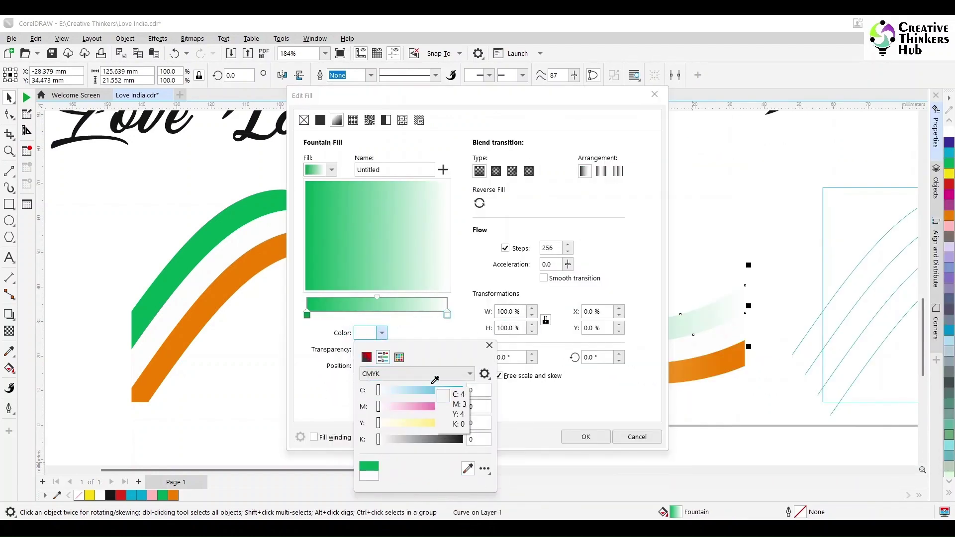
click(474, 422)
text(1)
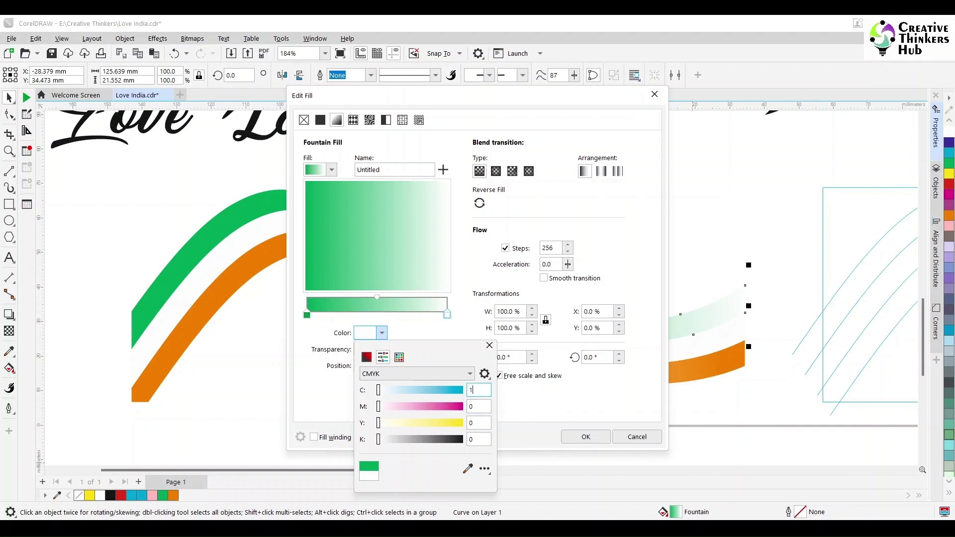
text(00)
key(Tab)
key(Tab)
text(100)
key(Return)
Add a middle node at 50% to the green band's gradient, set its cyan and yellow to 50, and apply the fill
double_click(376, 310)
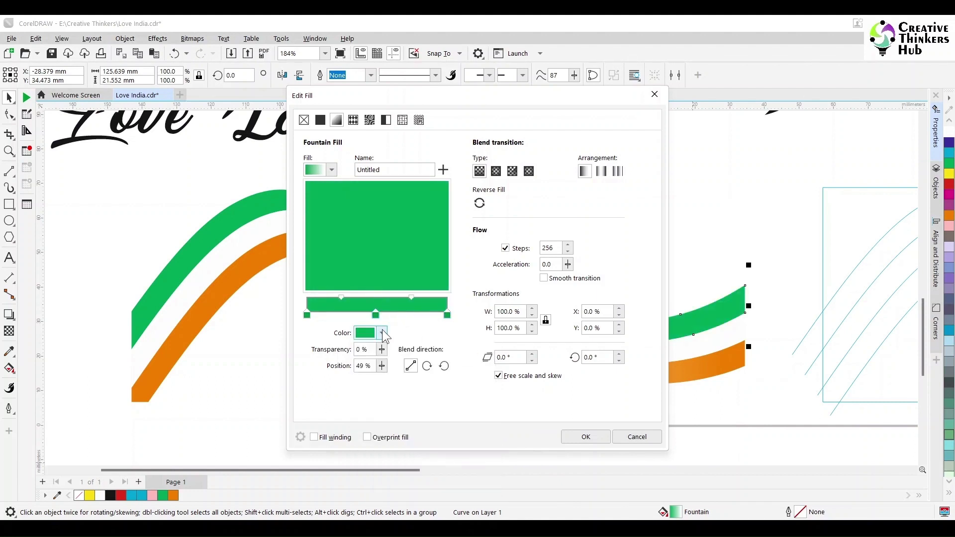
drag(373, 367, 332, 374)
text(50)
key(Tab)
click(382, 333)
drag(482, 390, 460, 397)
text(50)
key(Tab)
key(Tab)
text(50)
key(Return)
key(Return)
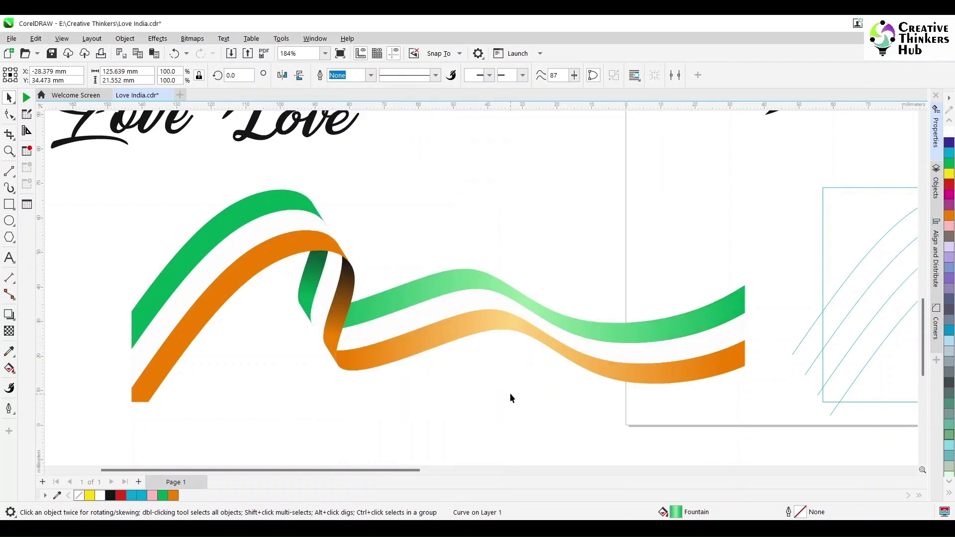
Draw a circle below the right-hand wave bands and set its diameter to 25 mm
scroll(475, 420, down, 1)
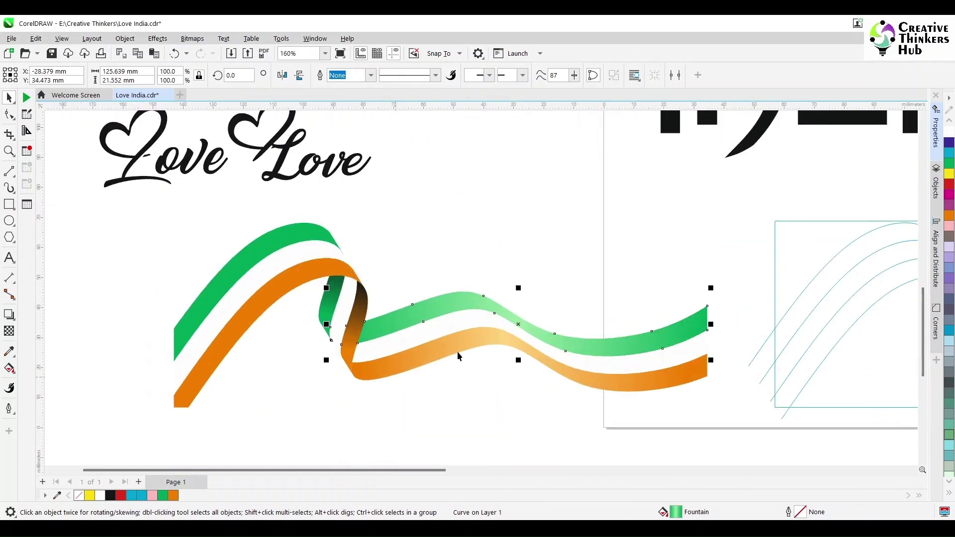
click(404, 405)
click(9, 221)
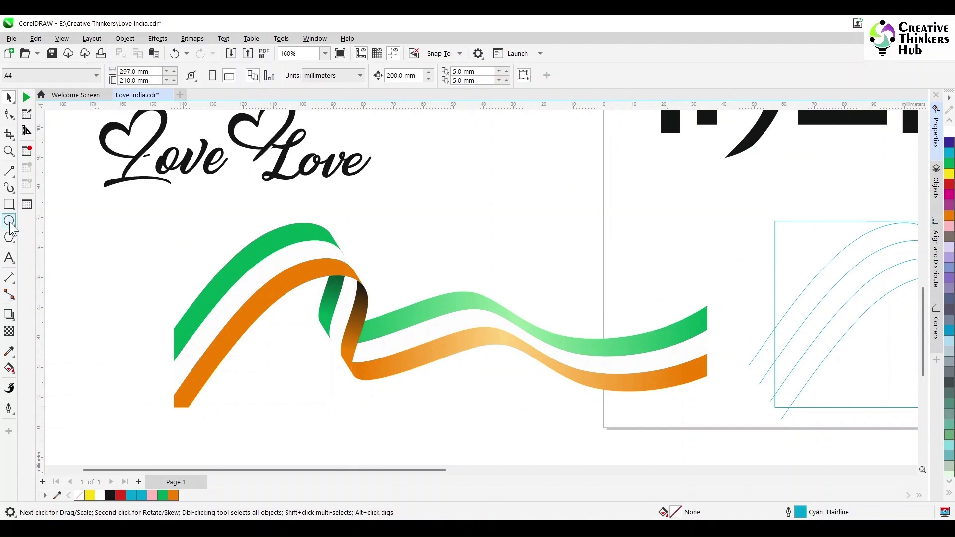
mouse_move(423, 400)
mouse_down()
mouse_move(458, 436)
mouse_move(544, 427)
mouse_move(490, 393)
mouse_up()
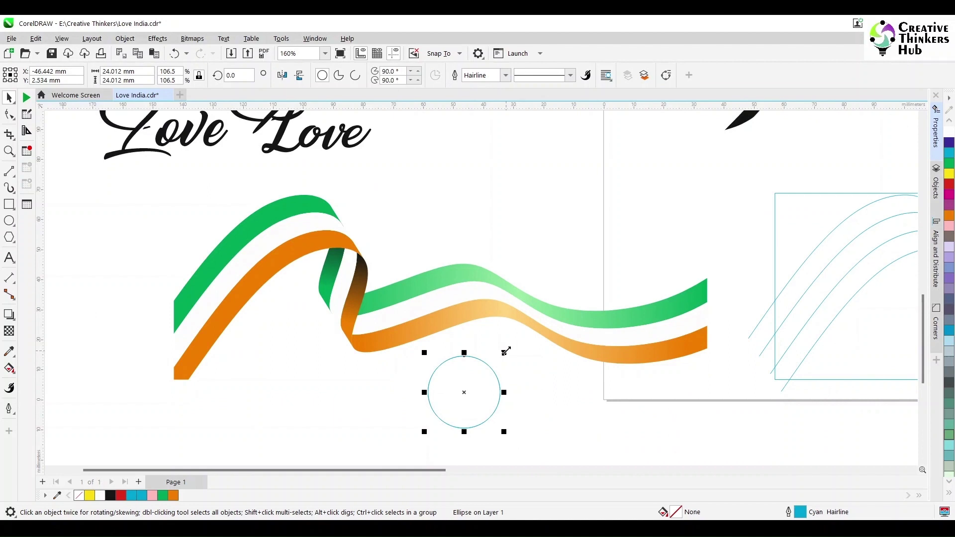
click(507, 354)
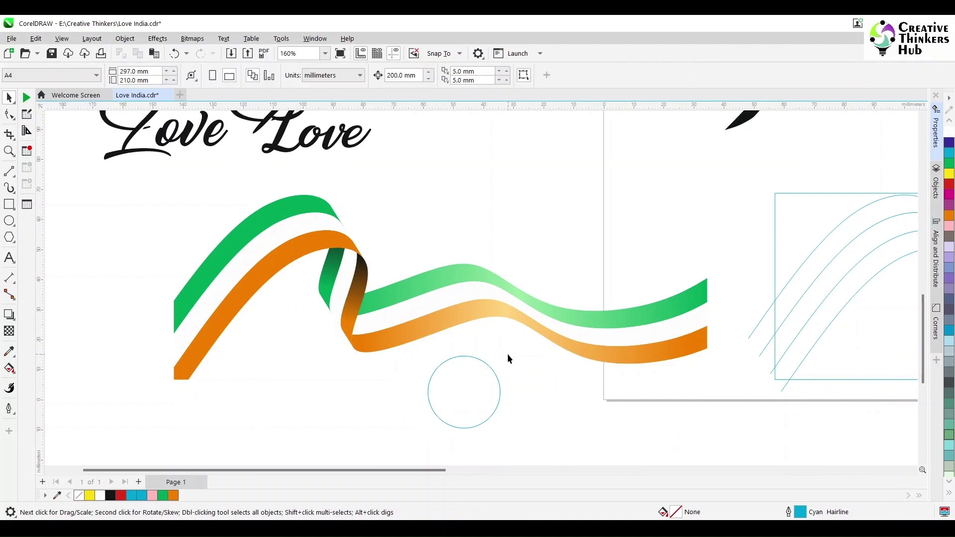
click(475, 381)
drag(144, 71, 90, 71)
text(25)
key(Return)
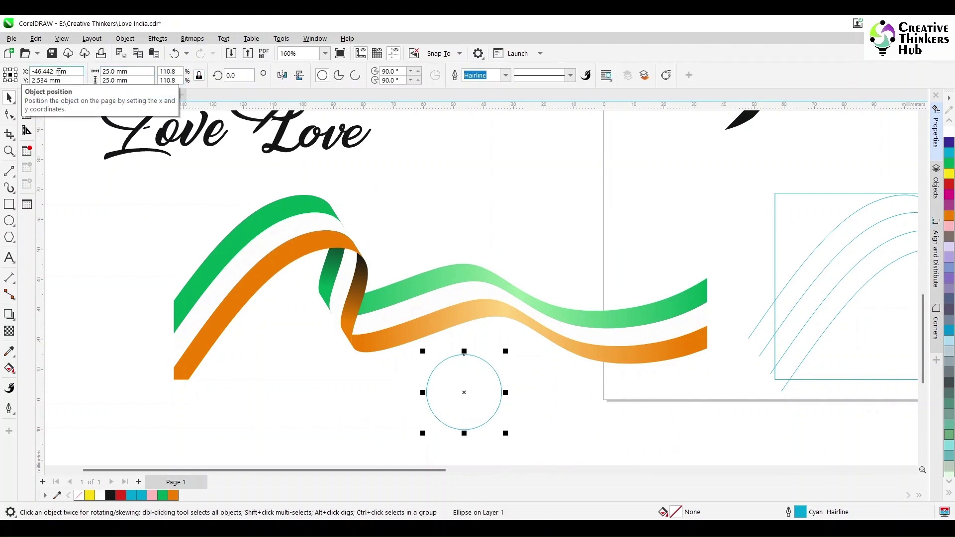
Add a concentric 23 mm circle inside the 25 mm circle and a small hub circle about 3.4 mm wide at their centre
drag(146, 71, 92, 74)
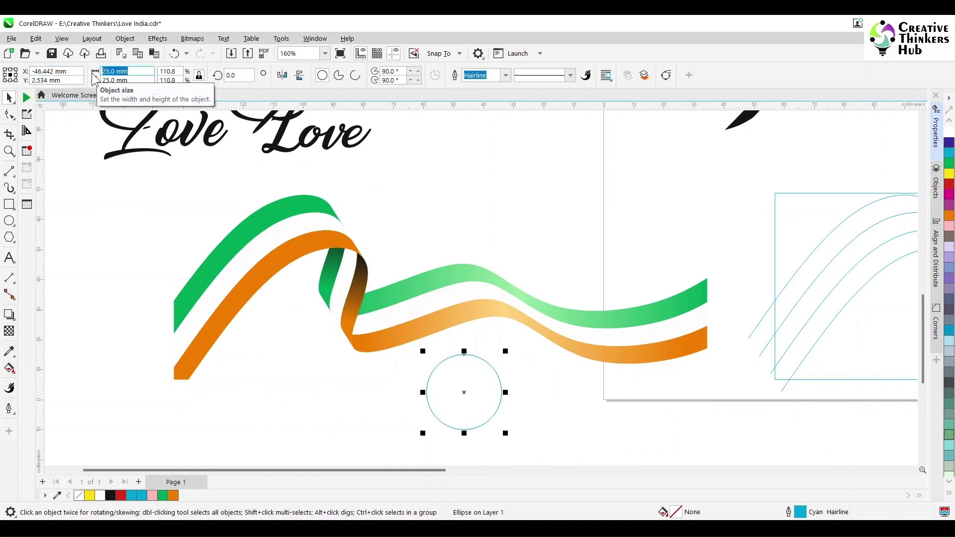
text(23)
key(Return)
scroll(485, 391, up, 2)
scroll(483, 392, up, 2)
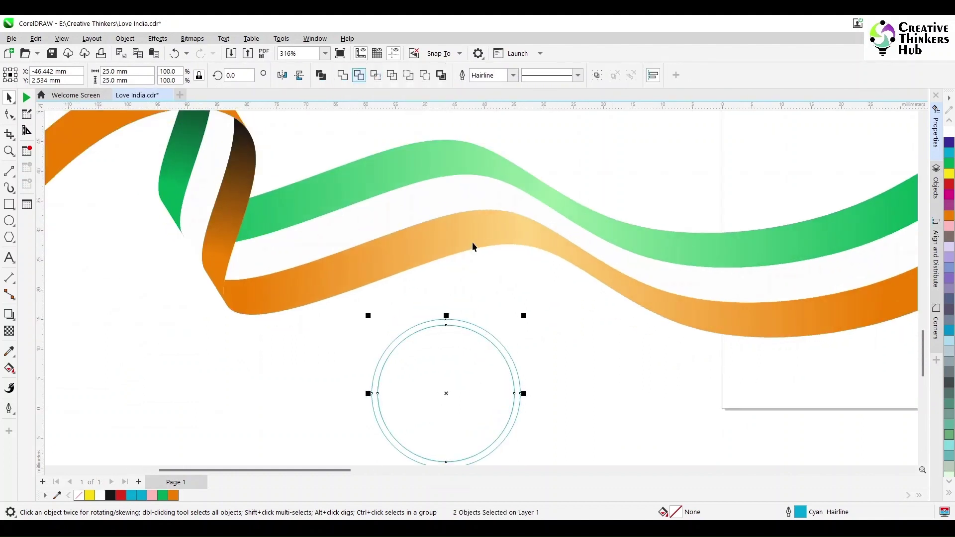
drag(517, 321, 496, 378)
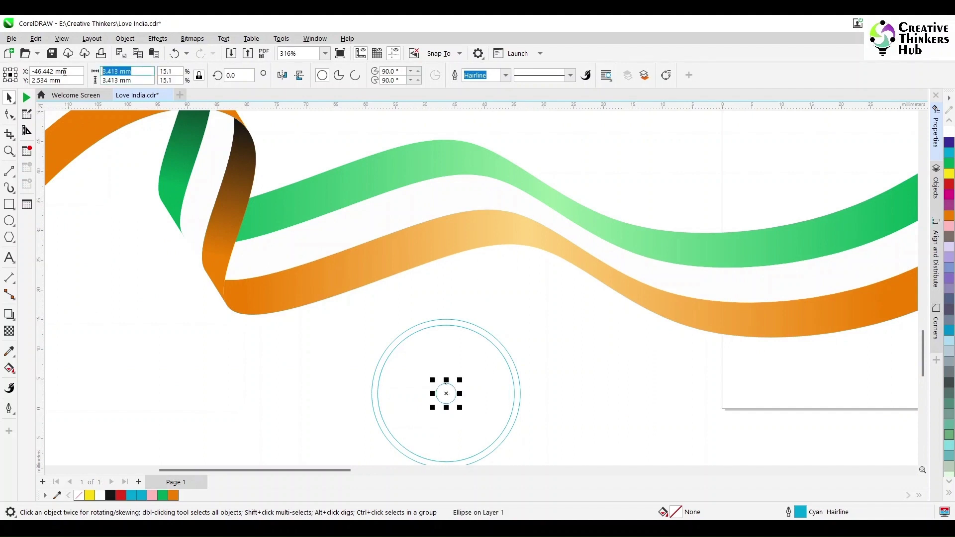
shift+click(493, 340)
click(571, 362)
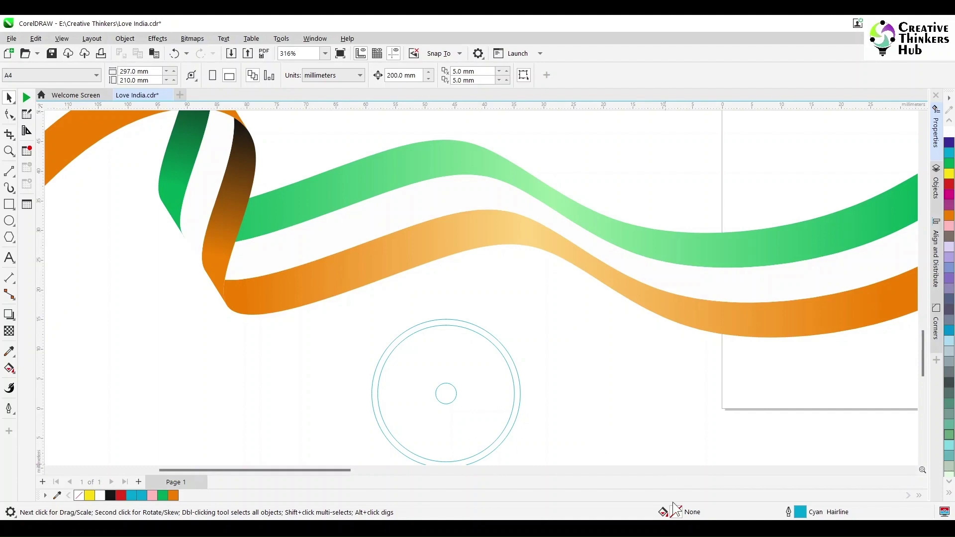
Open Calculator and divide 360 by 24 to find the angle between the wheel's spokes
key(super)
text(cal)
key(Return)
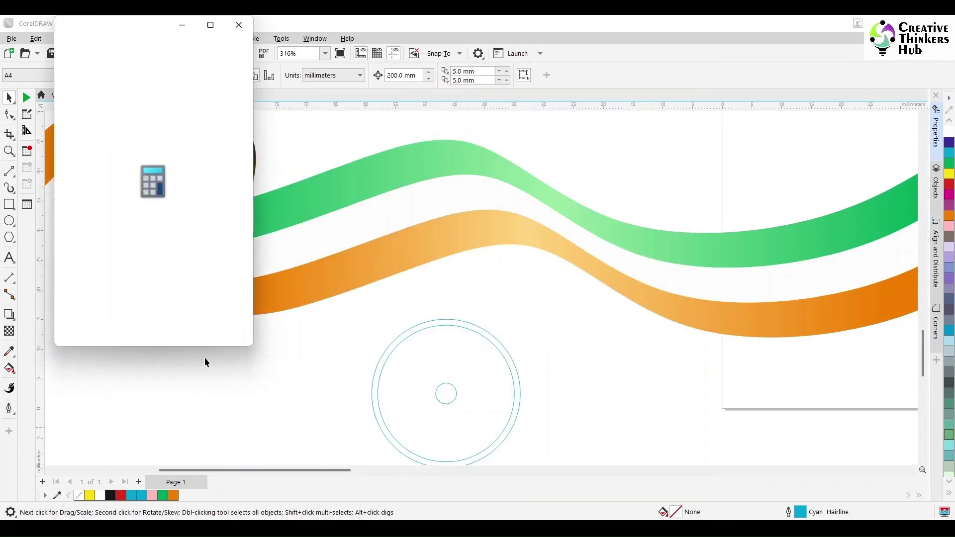
text(360)
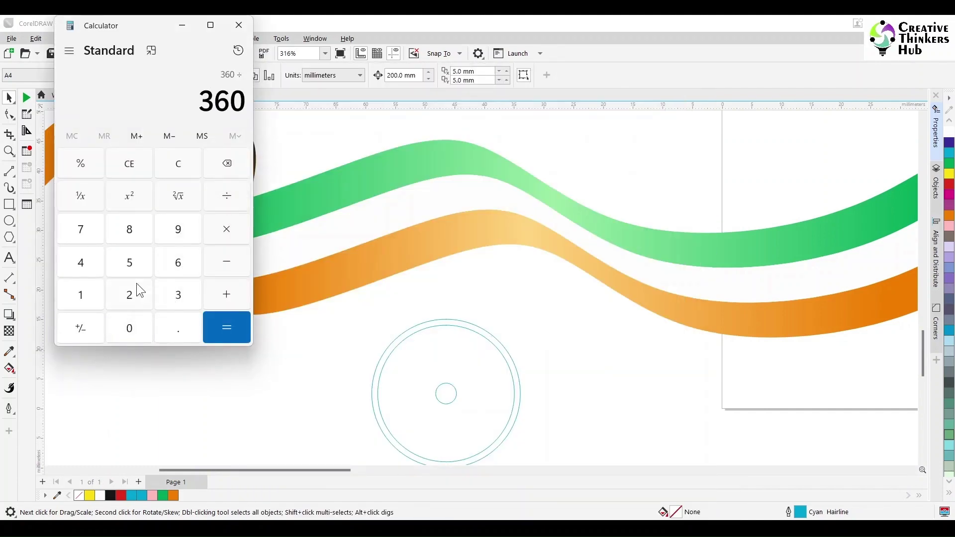
text(24)
click(215, 328)
click(238, 25)
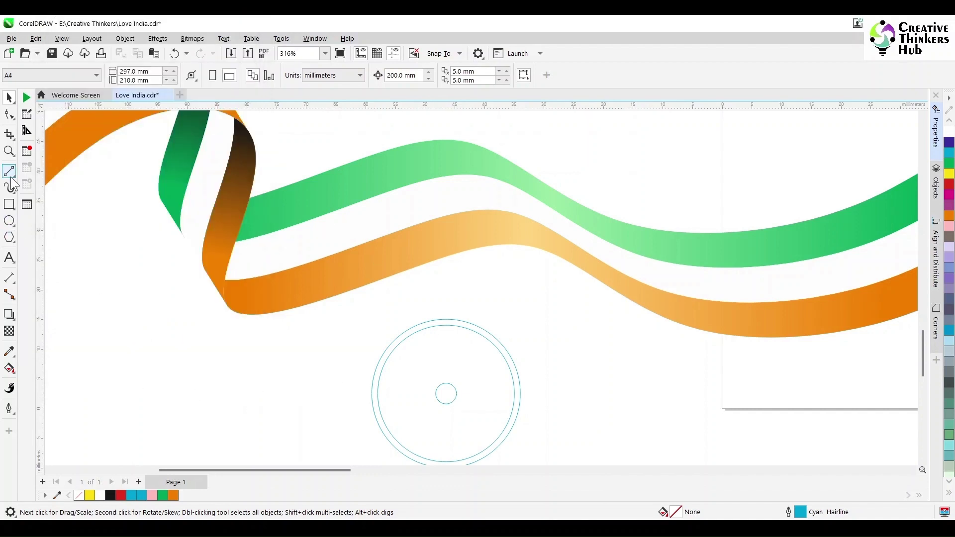
Draw a narrow four-sided diamond about 4.7 mm wide and 11.6 mm tall from the top of the outer circle down to the hub
click(11, 238)
click(50, 241)
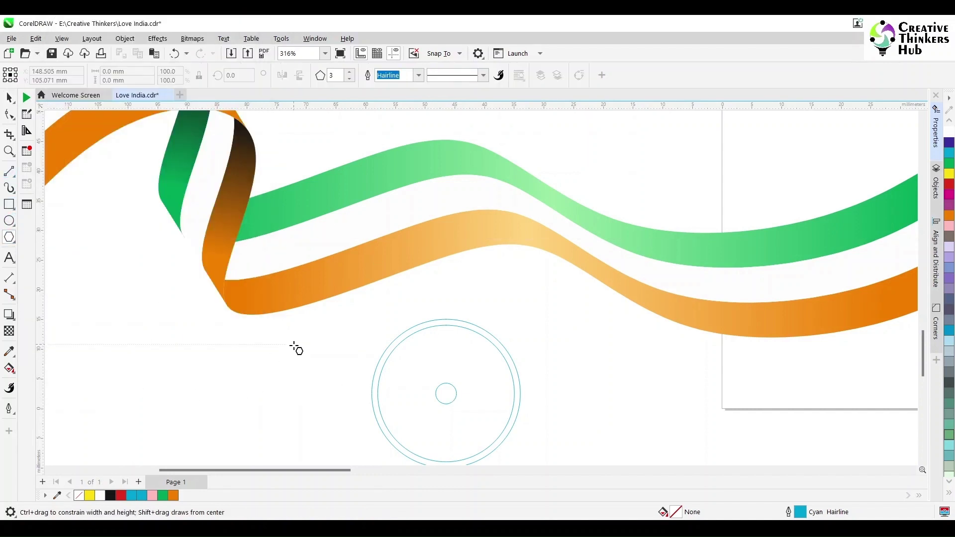
mouse_move(290, 341)
mouse_down()
mouse_move(325, 387)
mouse_move(445, 376)
mouse_move(447, 319)
mouse_up()
key(space)
scroll(444, 393, up, 2)
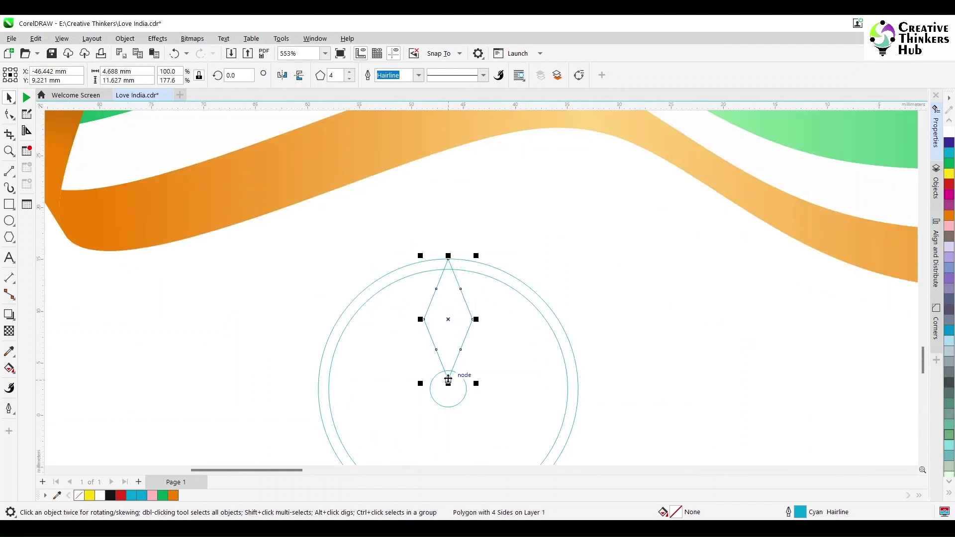
Stretch the diamond down to the wheel's centre and draw a vertical guide line about 29.7 mm long, centred on the wheel
drag(447, 383, 447, 388)
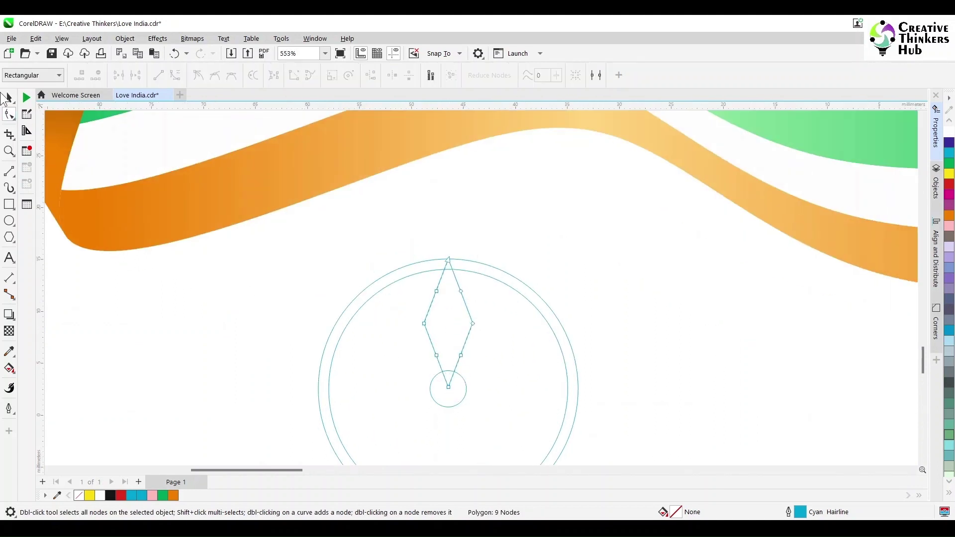
click(9, 170)
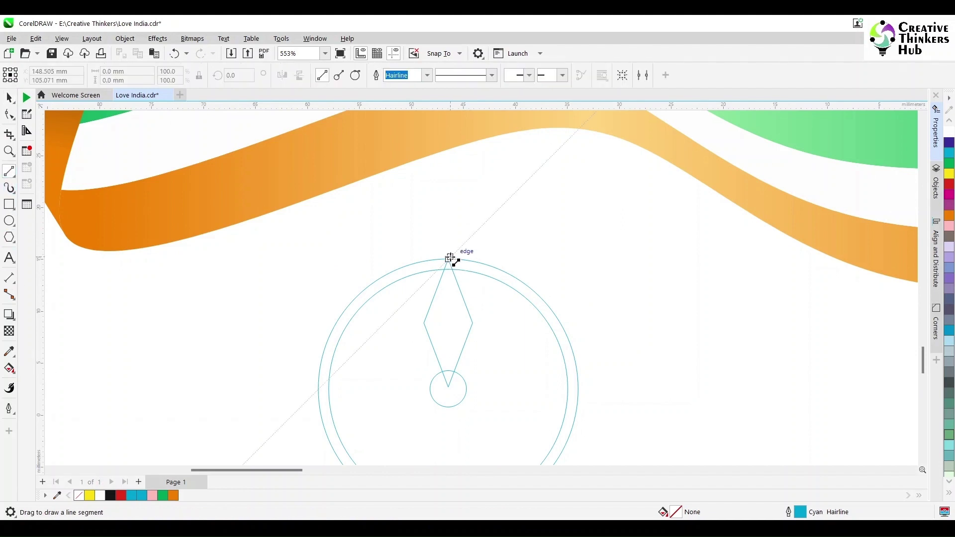
drag(449, 267, 448, 388)
key(F10)
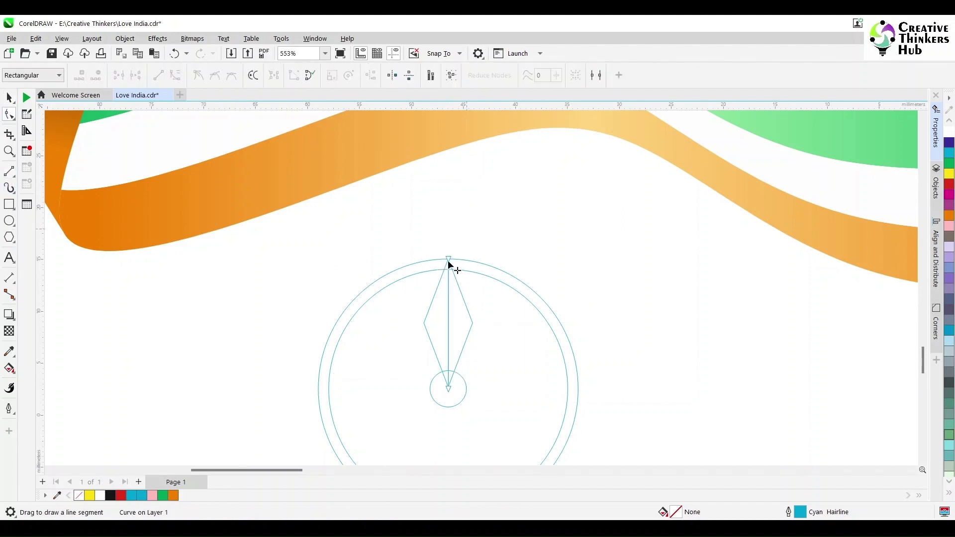
click(448, 261)
drag(448, 259, 450, 235)
scroll(484, 390, down, 2)
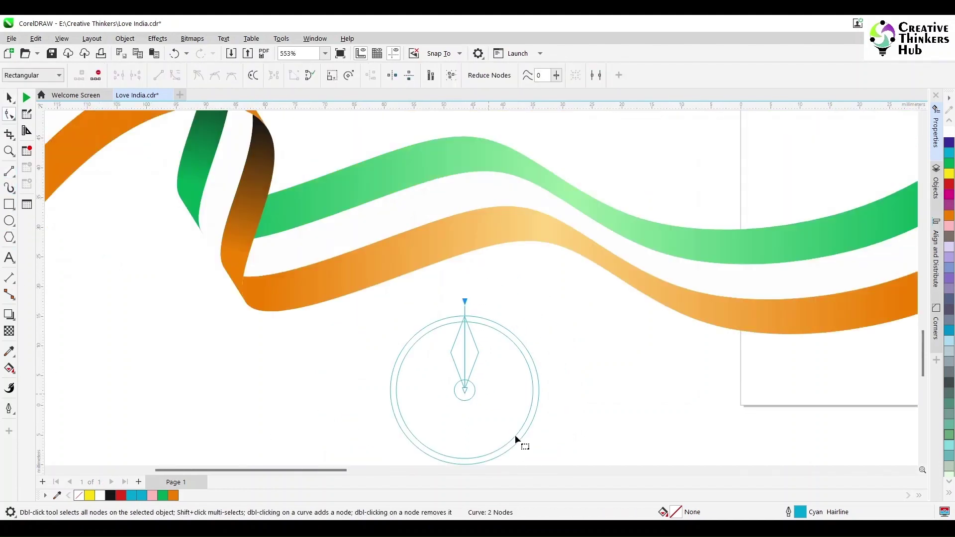
drag(466, 394, 465, 430)
key(space)
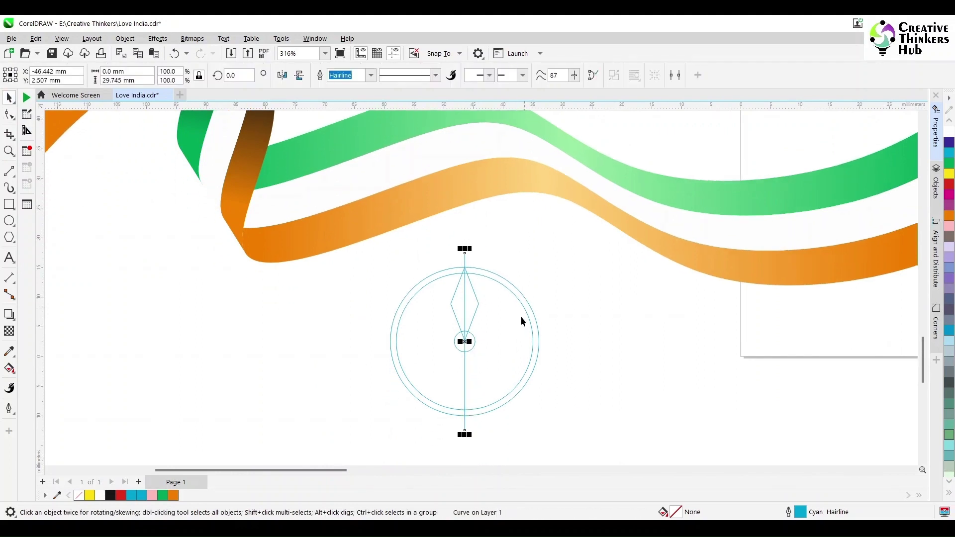
shift+click(534, 320)
key(e)
Make copies of the vertical guide line rotated clockwise about the wheel's centre in 15° steps until twelve lines cover the full wheel
click(463, 249)
click(465, 257)
click(465, 257)
drag(471, 250, 489, 254)
right_click(489, 254)
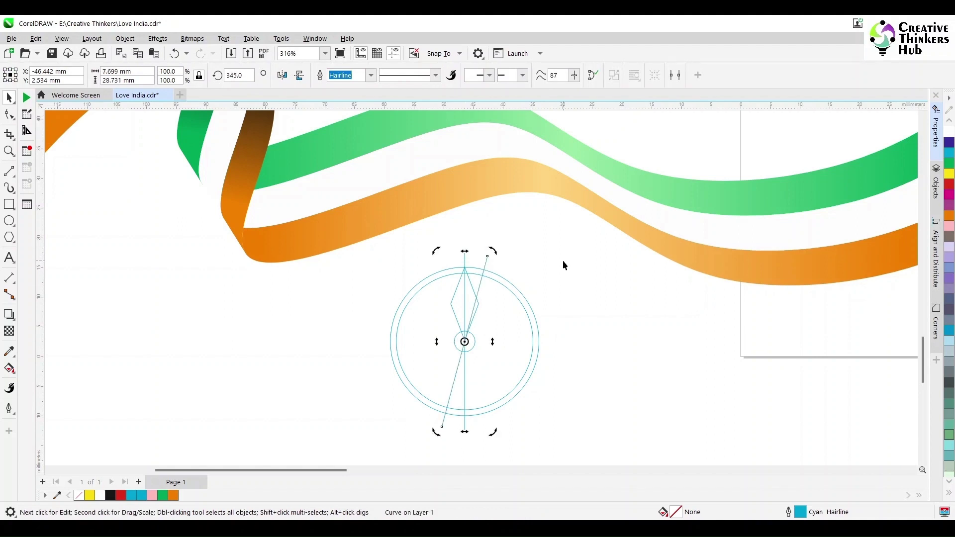
key(ctrl+r)
key(ctrl+r)
key(ctrl+r)
key(ctrl+r)
key(ctrl+r)
key(ctrl+r)
key(ctrl+r)
key(ctrl+r)
key(ctrl+r)
key(ctrl+r)
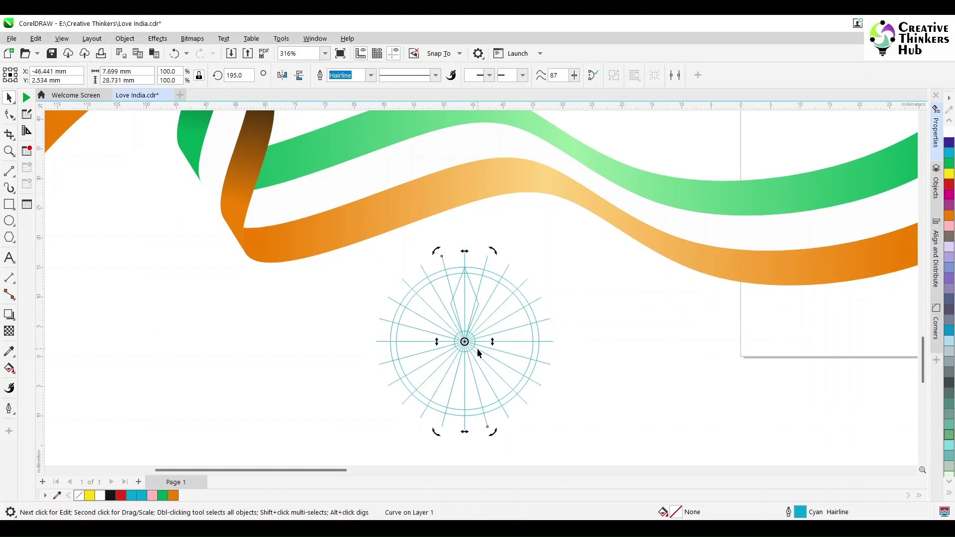
Move the diamond and the hub circle out of the wheel into the empty space beside it
click(533, 282)
scroll(567, 281, up, 1)
drag(453, 301, 704, 303)
drag(614, 234, 305, 434)
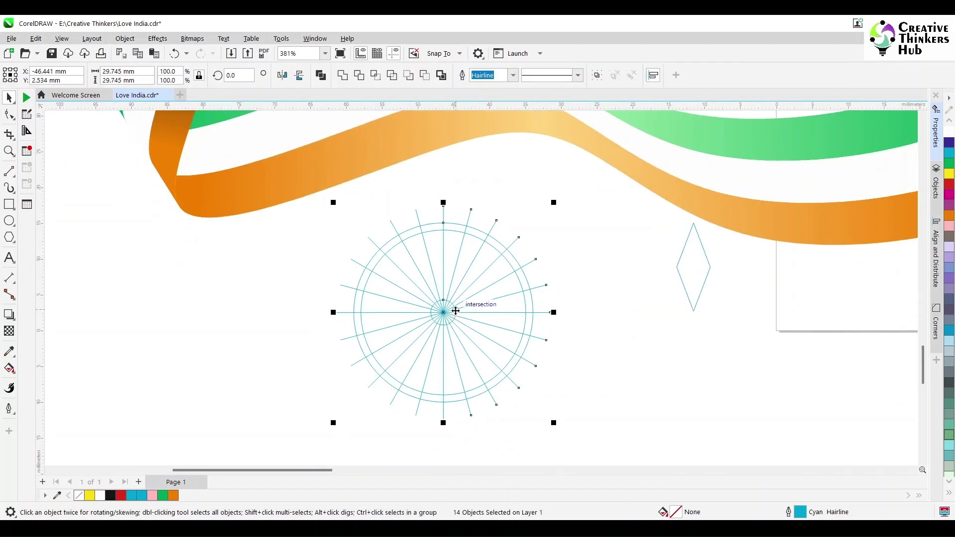
drag(470, 289, 412, 354)
drag(443, 312, 664, 337)
Group the twelve guide lines and add a red-outlined copy of the group, rotated so its lines fall midway between the originals
drag(581, 184, 369, 442)
key(ctrl+g)
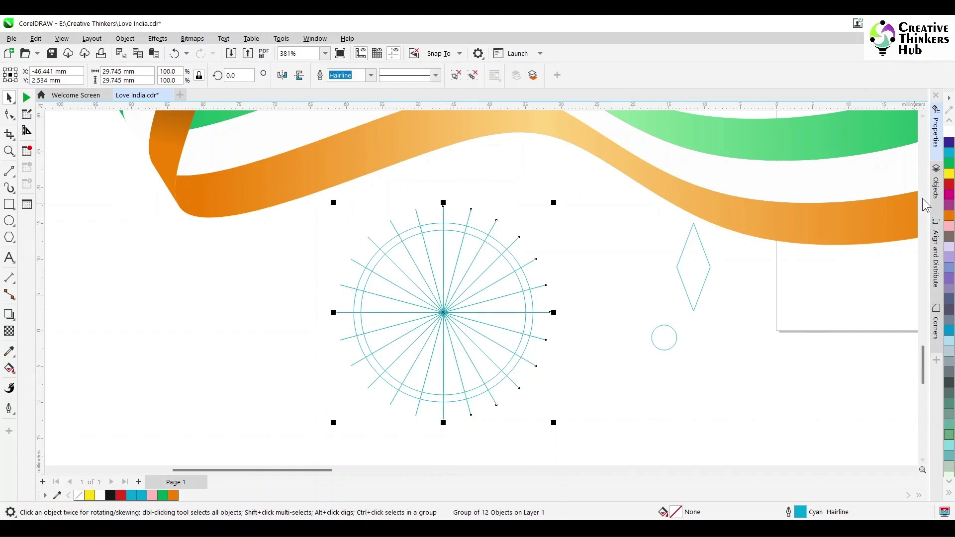
right_click(949, 184)
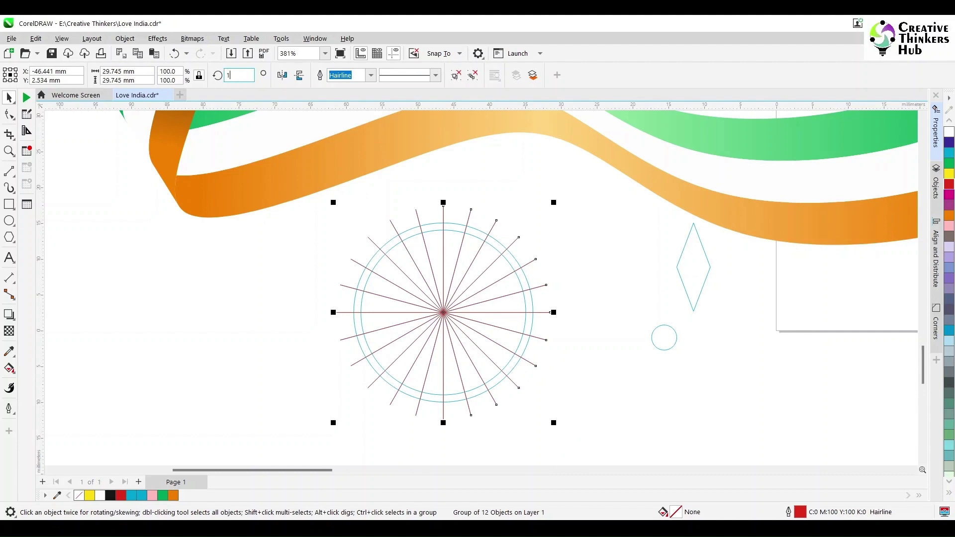
key(Return)
Return the diamond to the wheel with its lower tip at the centre, set its height to 12.5 mm and centre it on the circle
click(683, 267)
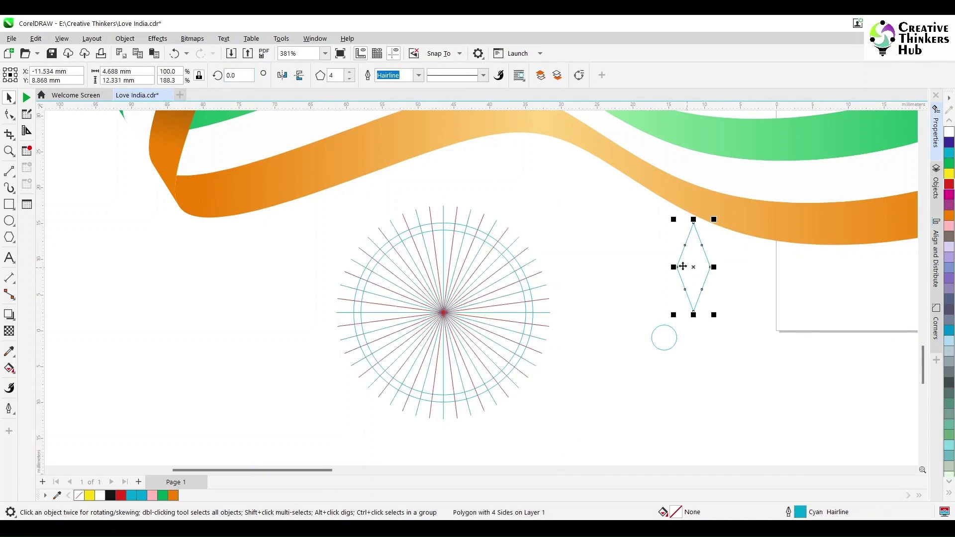
drag(694, 311, 443, 312)
scroll(454, 293, up, 2)
click(922, 117)
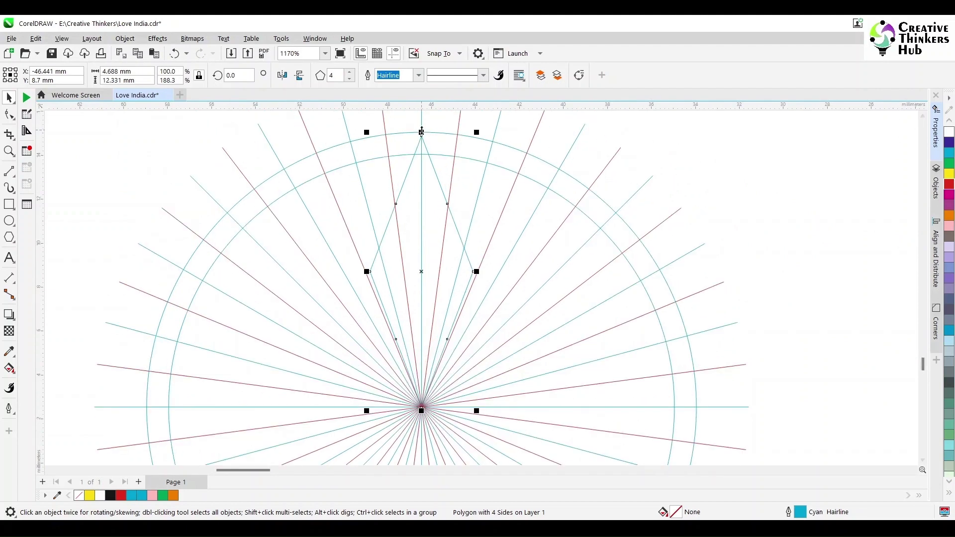
drag(422, 132, 421, 130)
drag(421, 410, 421, 410)
click(144, 82)
text(12)
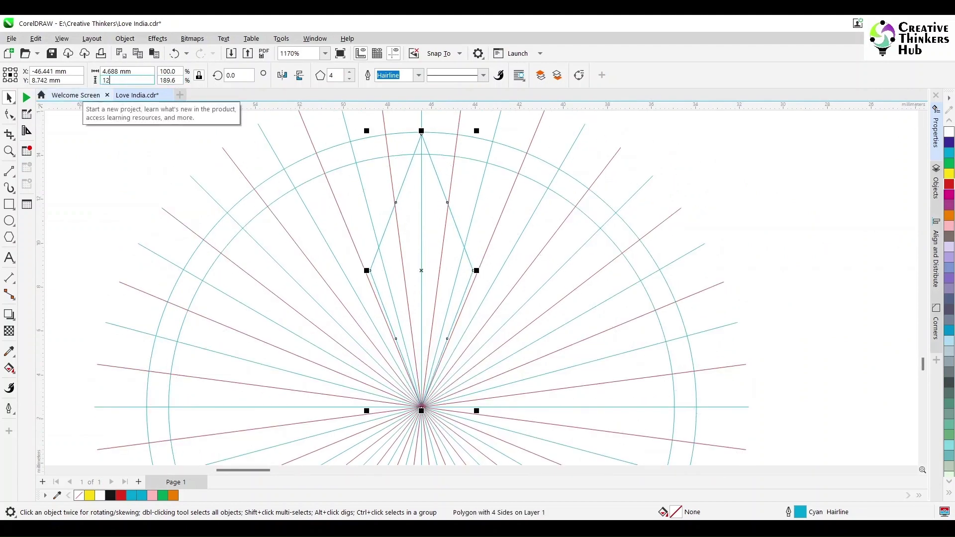
text(.5)
key(Return)
shift+click(510, 162)
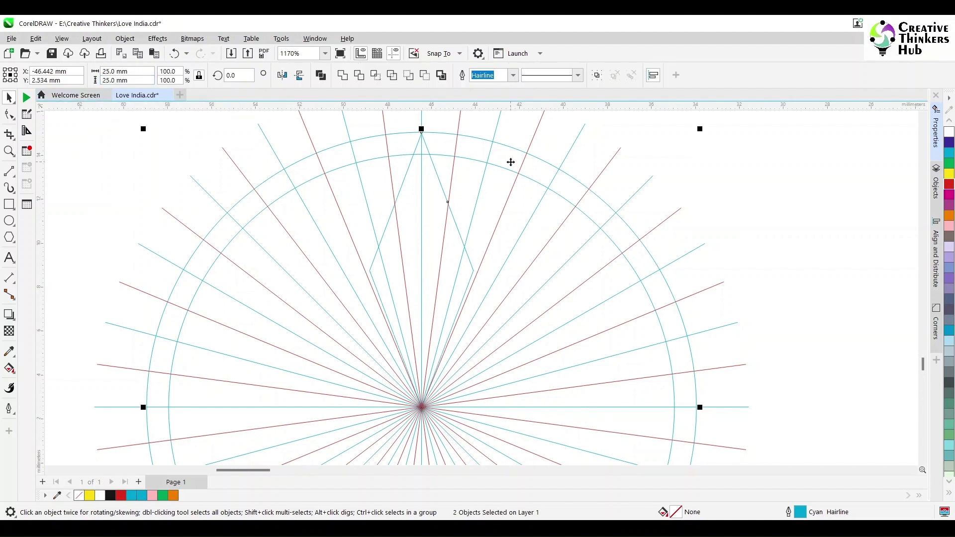
click(474, 270)
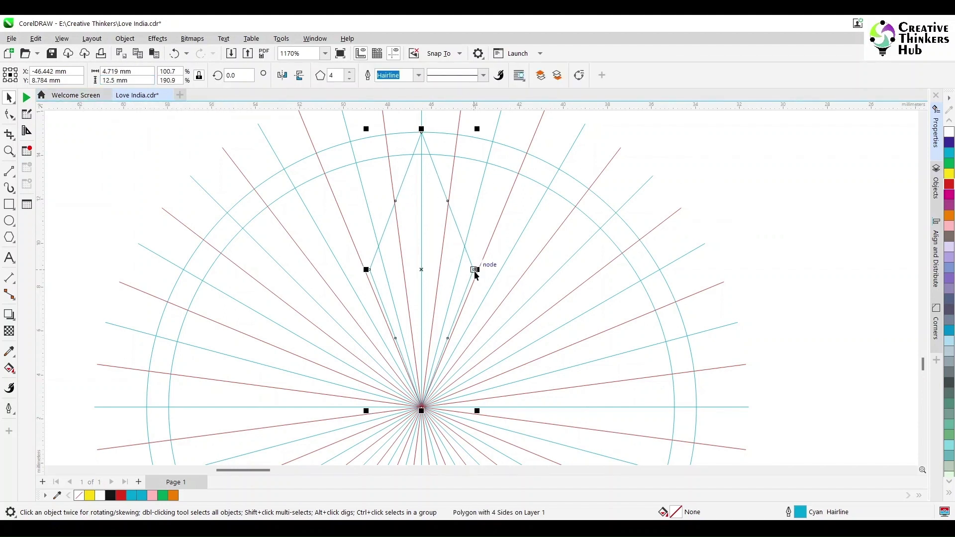
Reshape the diamond into a slim spoke by pulling its two side corners inward and down onto the adjacent red guide lines
key(F10)
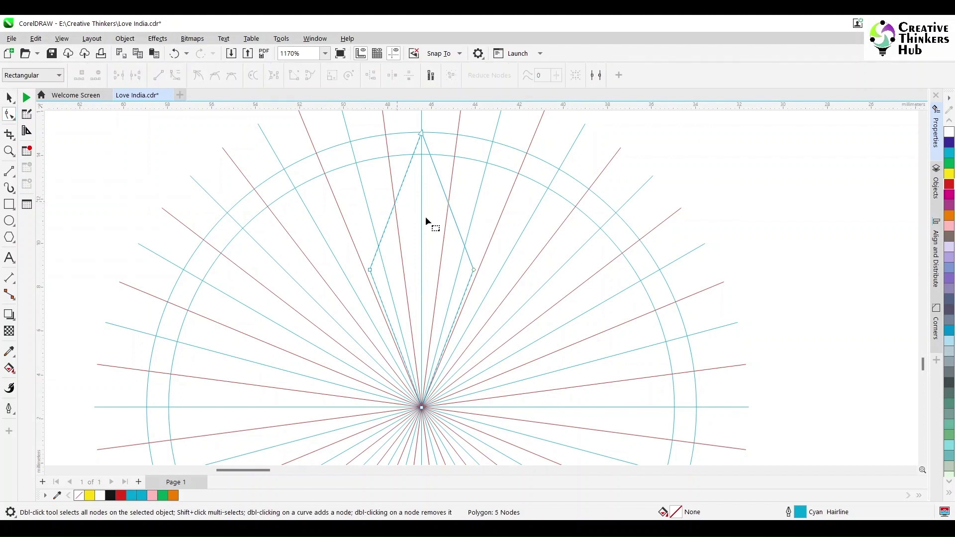
drag(372, 271, 409, 323)
drag(474, 270, 433, 320)
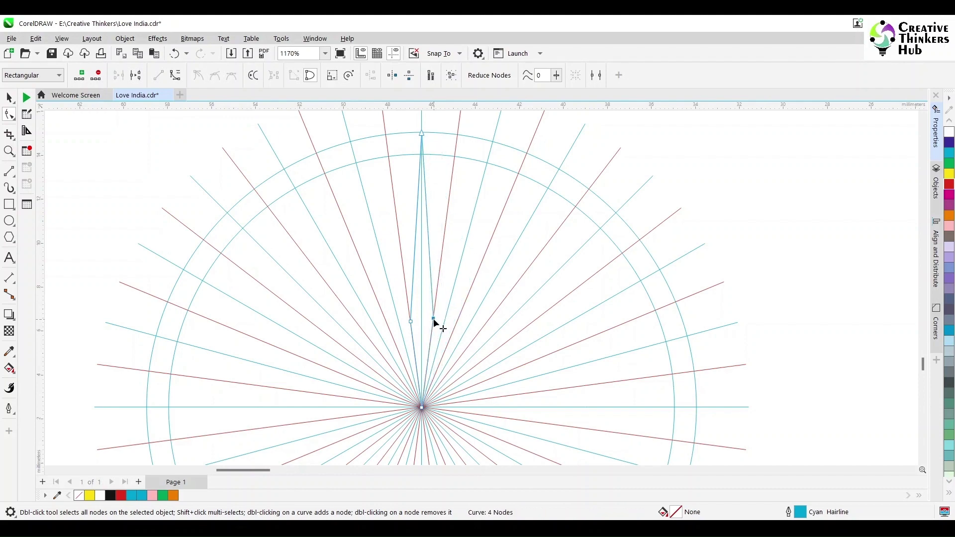
Set the nudge distance to 4 mm and place a horizontal guide line 4 mm above the wheel's centre
scroll(424, 458, down, 3)
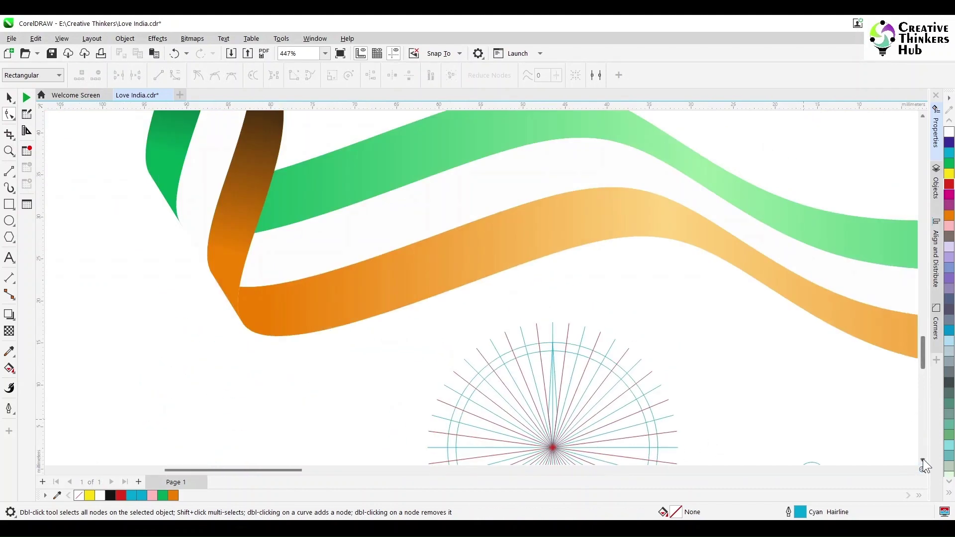
key(space)
click(826, 404)
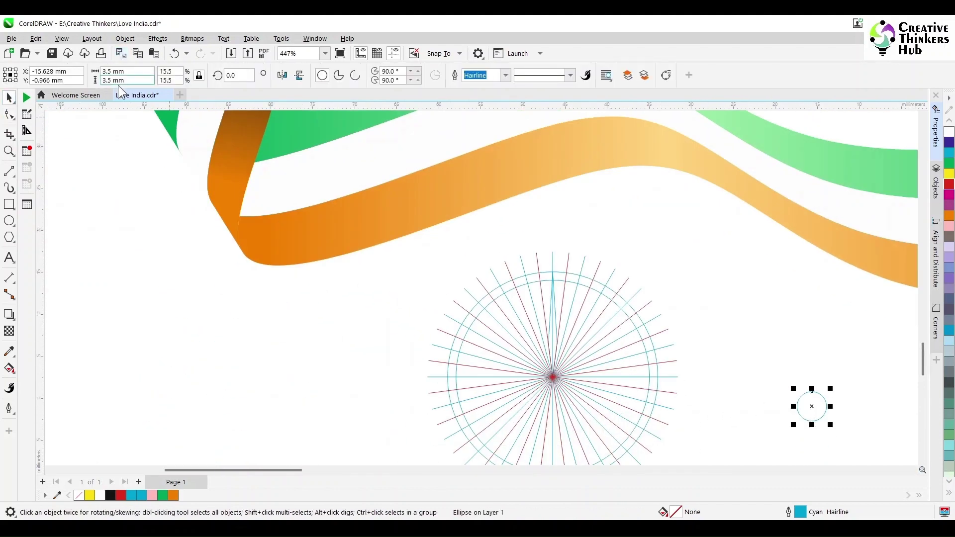
click(680, 380)
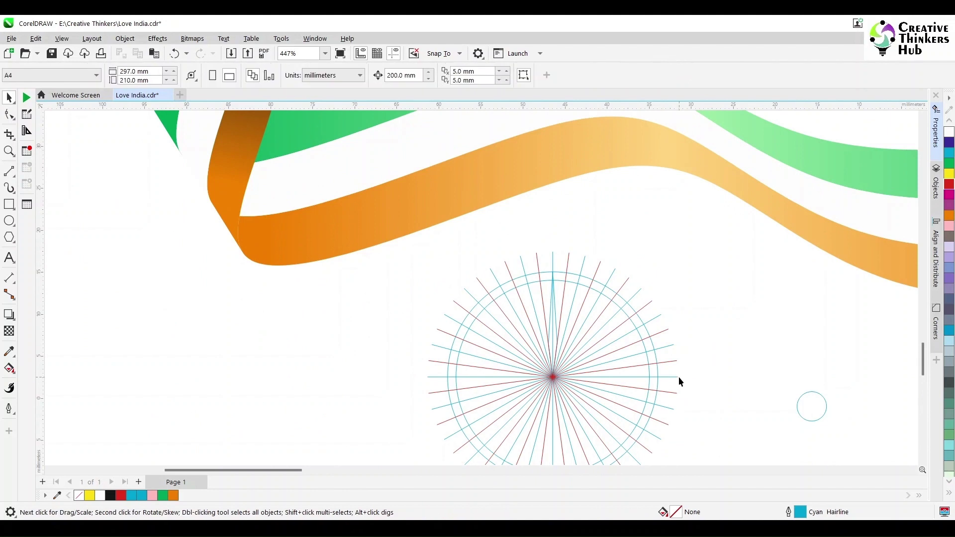
click(714, 373)
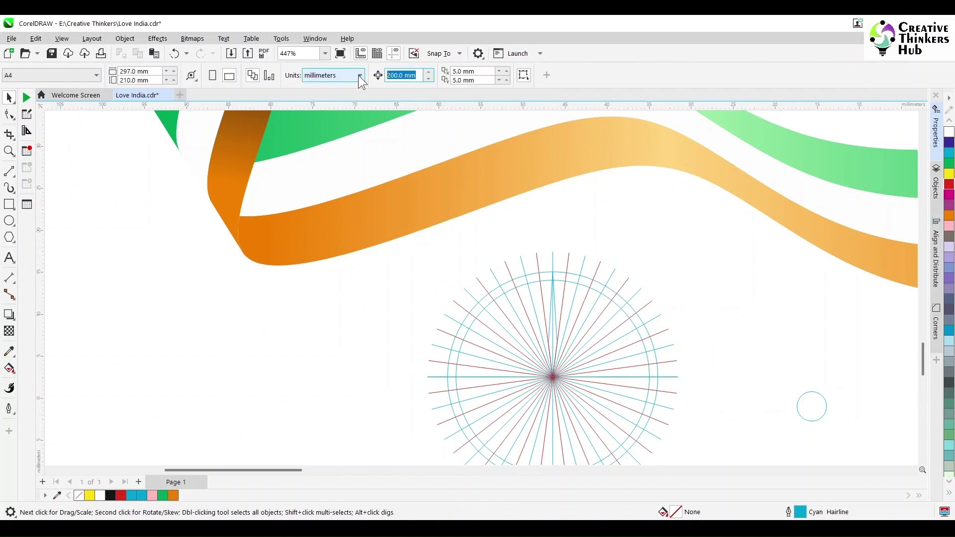
text(4)
key(Return)
click(673, 376)
key(Up)
Align the small hub circle back to the centre of the wheel
click(814, 407)
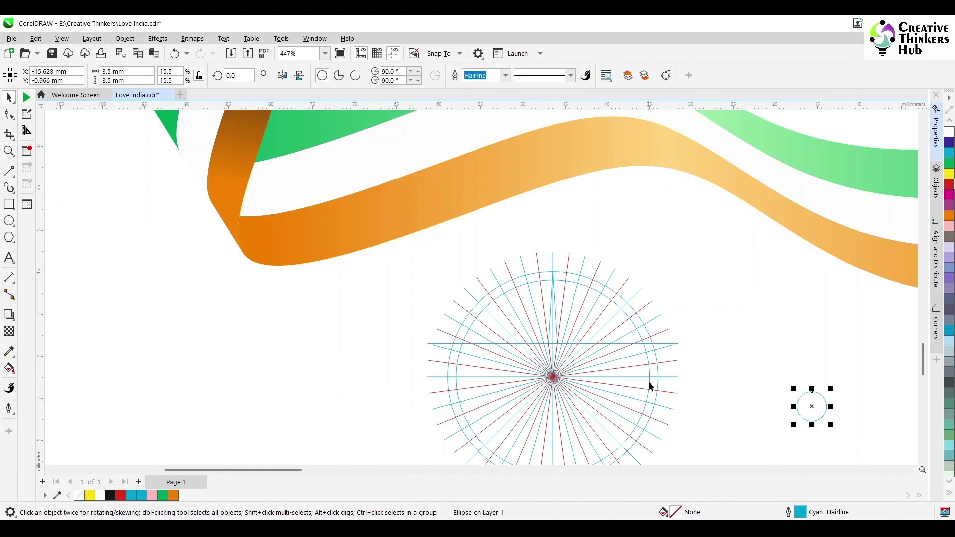
click(657, 366)
click(603, 354)
Snap the spoke's two side corners to where the red guide lines cross the raised horizontal guide line
scroll(604, 354, up, 4)
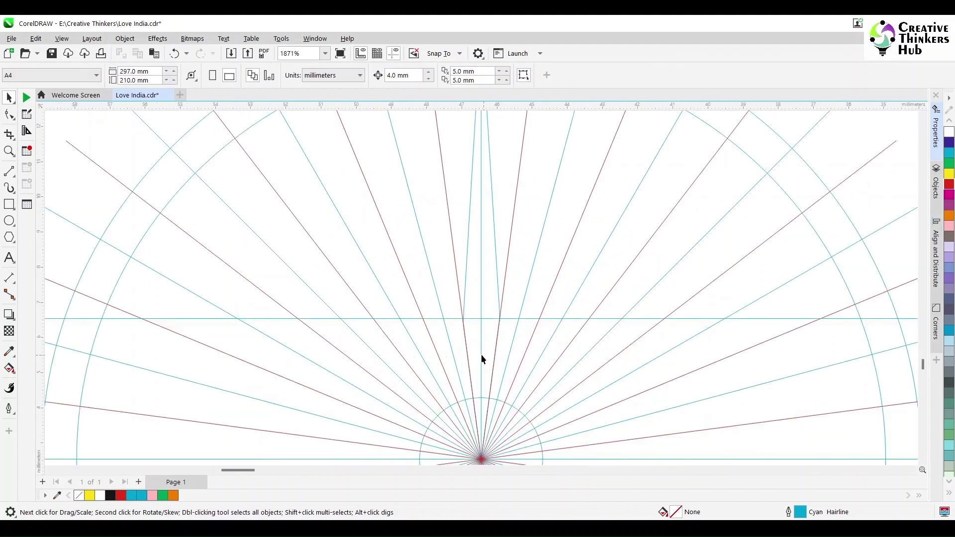
scroll(470, 335, up, 3)
double_click(453, 300)
drag(451, 291, 450, 281)
drag(563, 276, 563, 281)
scroll(614, 353, down, 4)
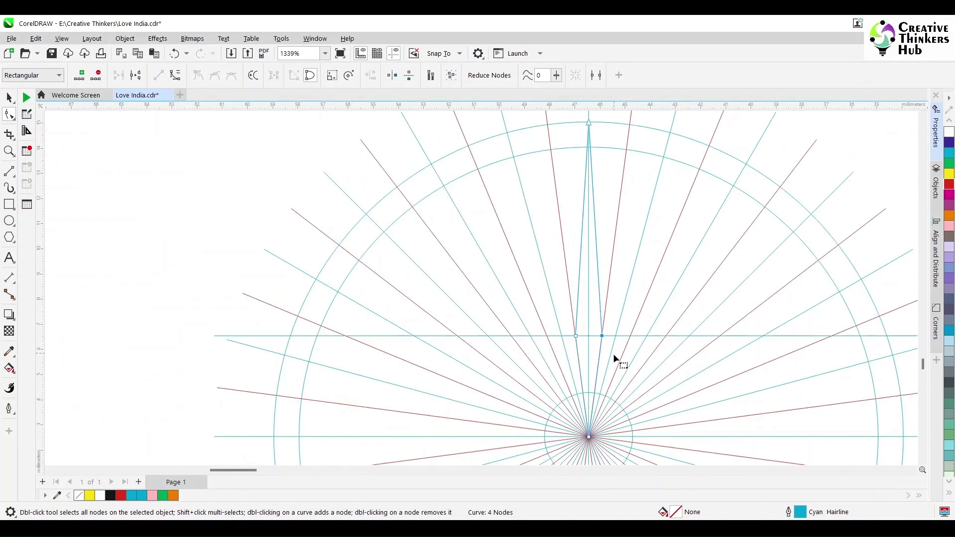
key(space)
Place a small circle where the inner ring crosses the red guide line just left of the spoke and set its diameter to 1.2 mm
scroll(614, 354, down, 2)
scroll(623, 350, up, 2)
click(623, 190)
click(599, 399)
drag(606, 400, 543, 220)
drag(560, 289, 505, 243)
drag(493, 220, 549, 181)
drag(550, 181, 549, 181)
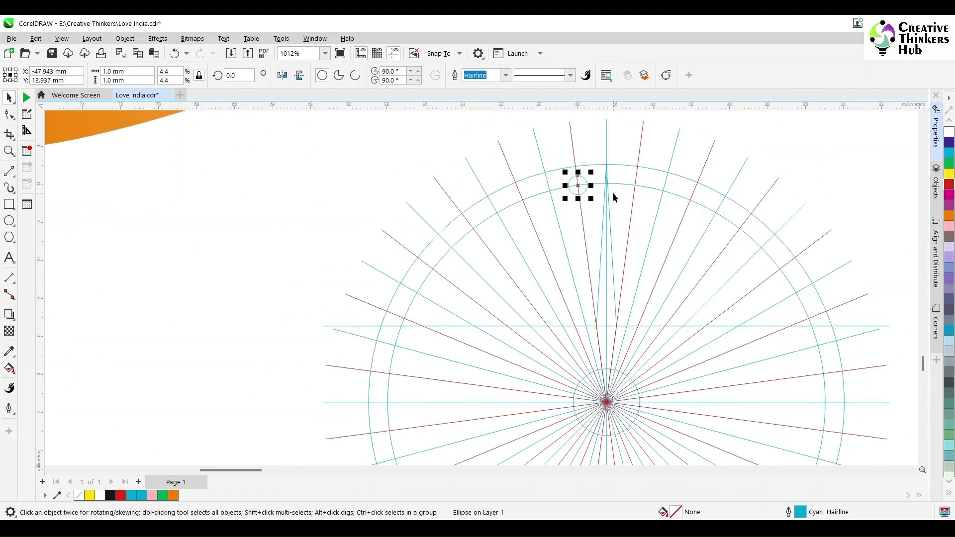
drag(125, 71, 88, 74)
text(1.2)
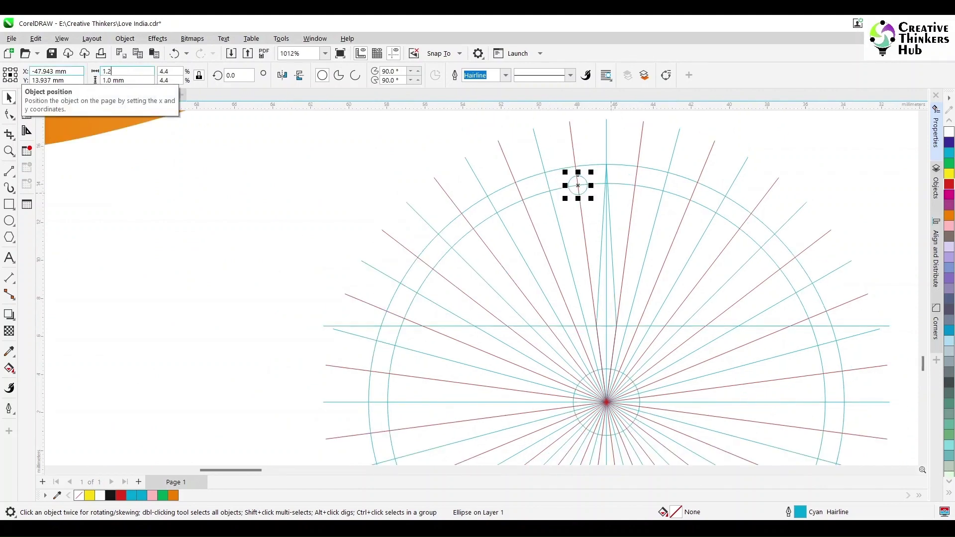
key(Return)
Delete the group of red guide lines
scroll(620, 189, down, 2)
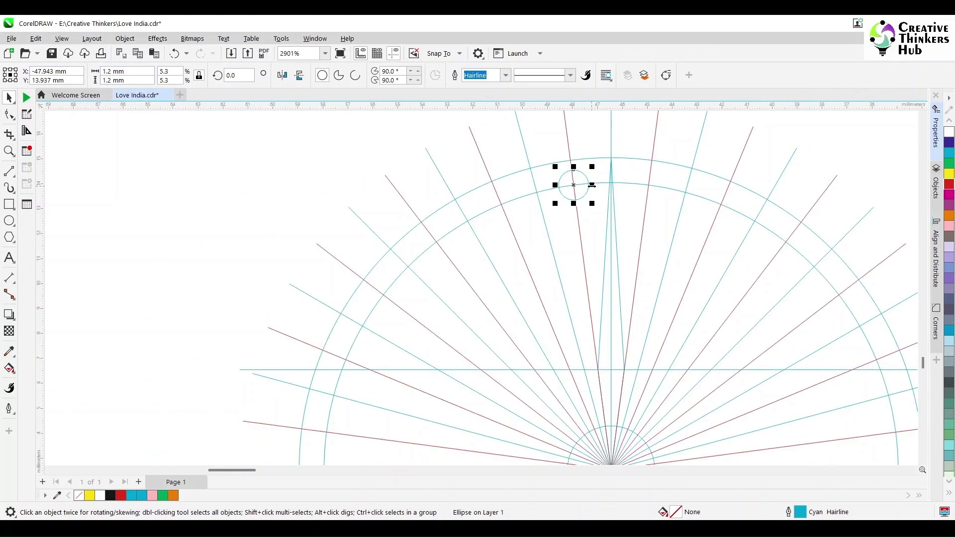
click(628, 158)
key(Delete)
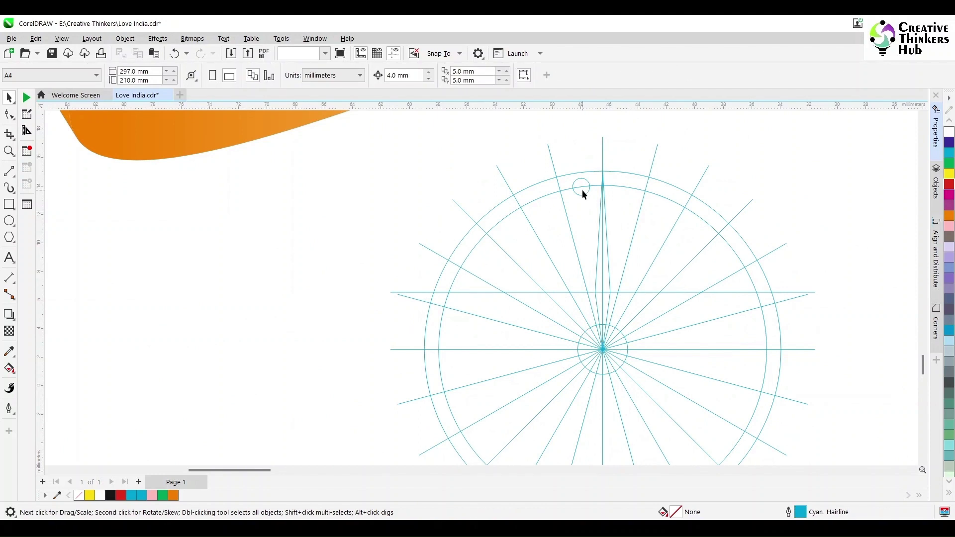
Copy the 1.2 mm circle around the wheel's centre in 15° steps to make 24 evenly spaced circles along the inner ring
double_click(584, 193)
drag(581, 187, 588, 331)
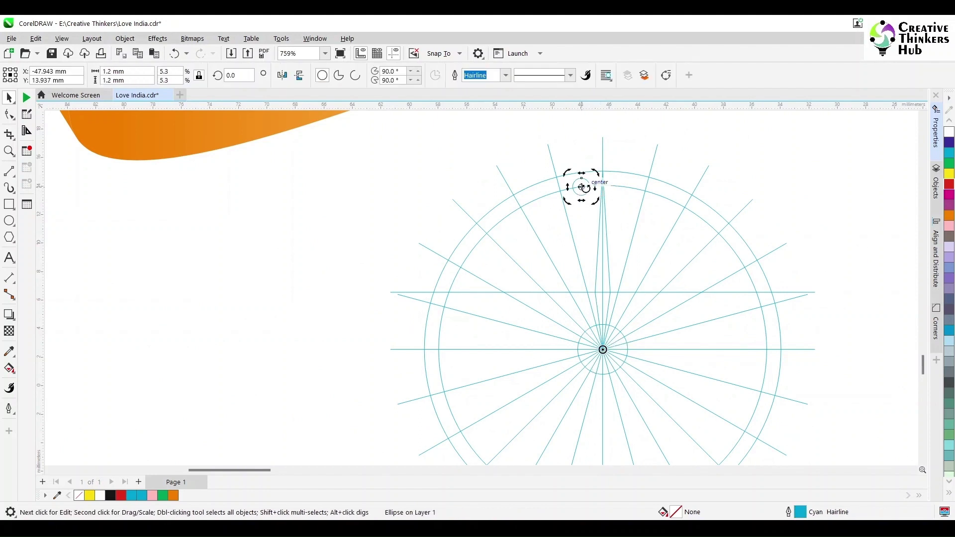
drag(582, 187, 626, 183)
right_click(626, 182)
key(ctrl+r)
key(ctrl+r)
key(ctrl+r)
key(ctrl+r)
key(ctrl+r)
key(ctrl+r)
key(ctrl+r)
key(ctrl+r)
key(ctrl+r)
key(ctrl+r)
key(ctrl+r)
key(ctrl+r)
key(ctrl+r)
key(ctrl+r)
key(ctrl+r)
key(ctrl+r)
key(ctrl+r)
key(ctrl+r)
key(ctrl+r)
key(ctrl+r)
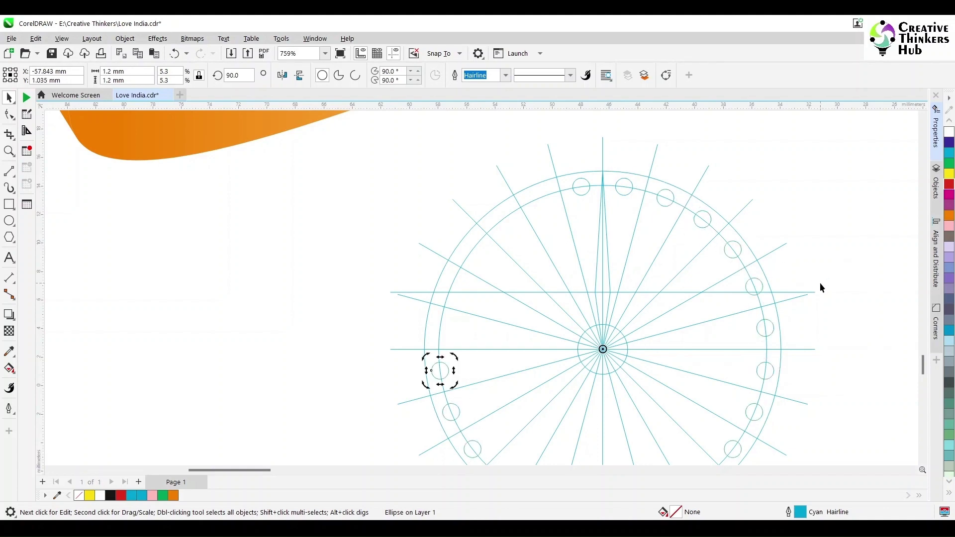
scroll(922, 460, down, 2)
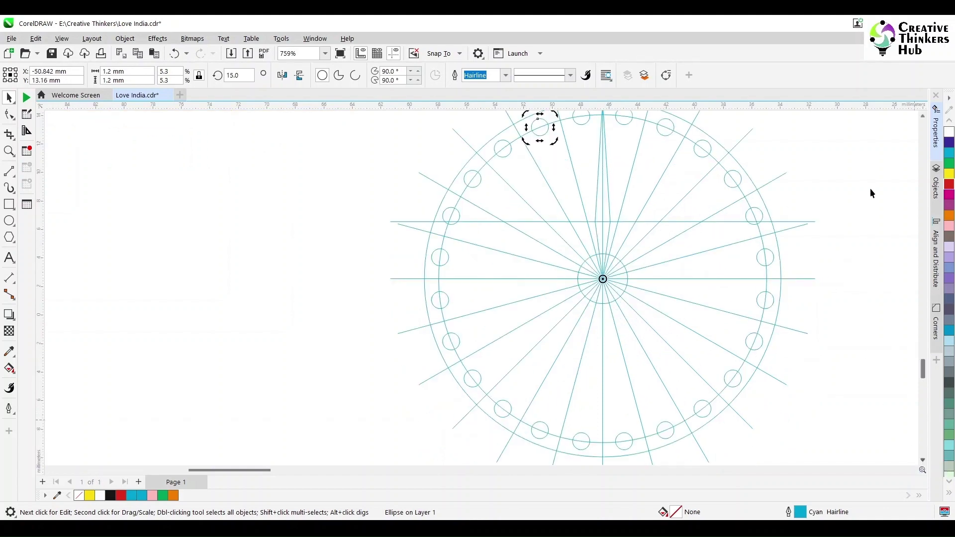
scroll(846, 202, up, 1)
click(834, 208)
Delete the remaining group of radial guide lines and the horizontal guide line above the centre
click(628, 214)
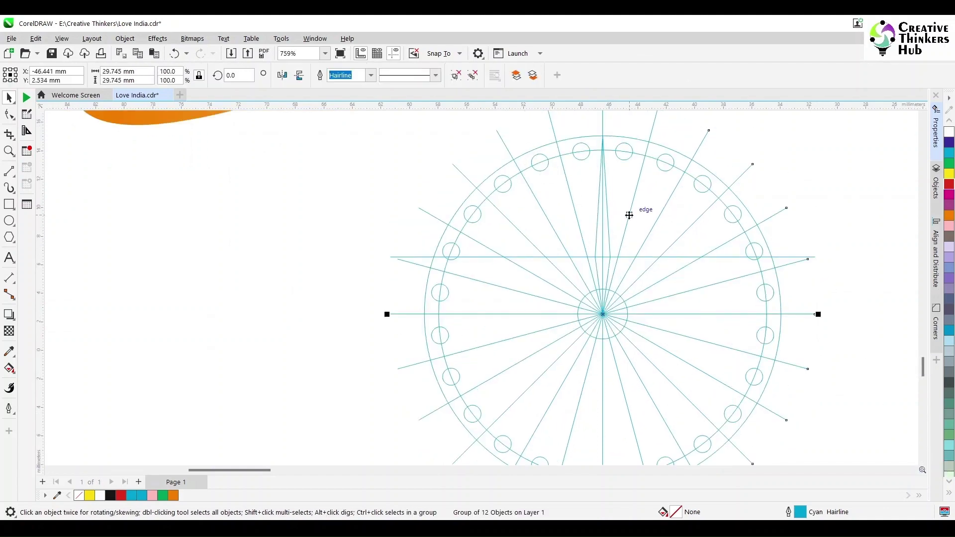
key(Delete)
click(646, 257)
key(Delete)
Move the rotation centre of the tapered spoke to its lower tip at the wheel's centre
click(603, 224)
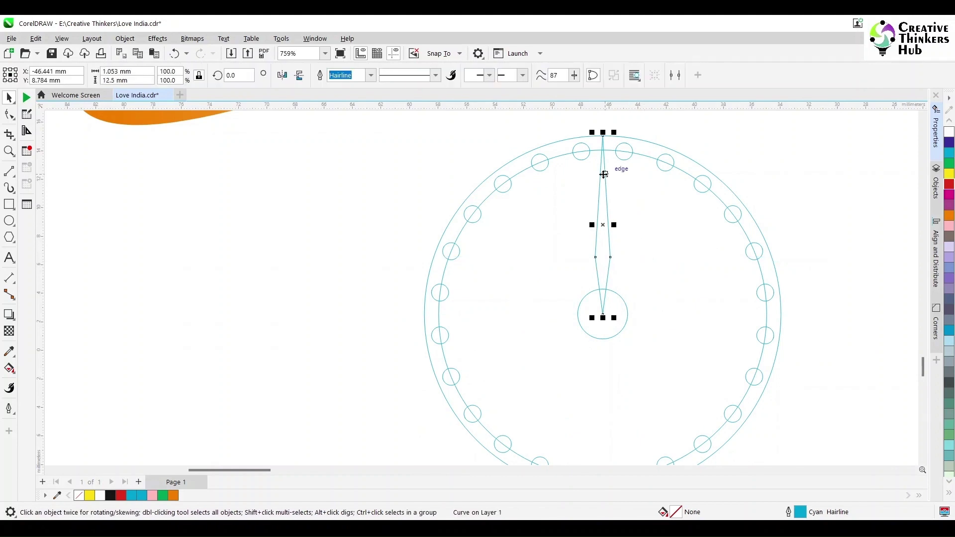
click(603, 224)
drag(603, 222, 600, 311)
scroll(637, 259, up, 5)
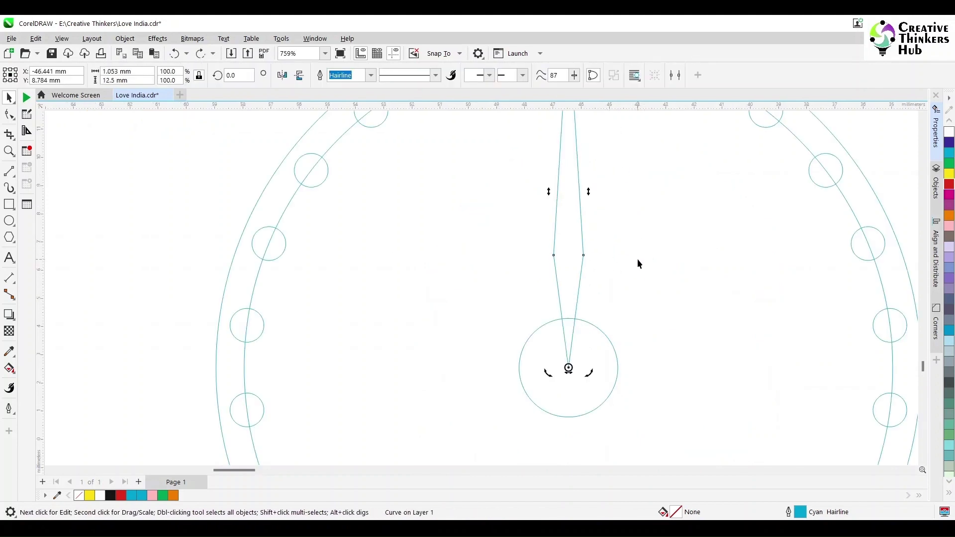
Set the nudge distance to 0.1 mm and move the spoke's two side nodes inward by 0.1 mm each
click(500, 283)
key(ctrl+z)
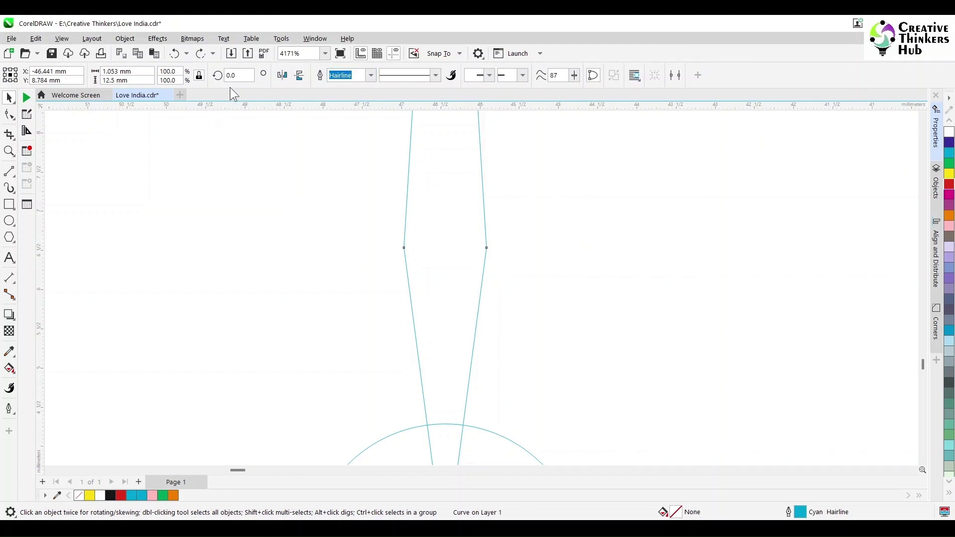
click(565, 192)
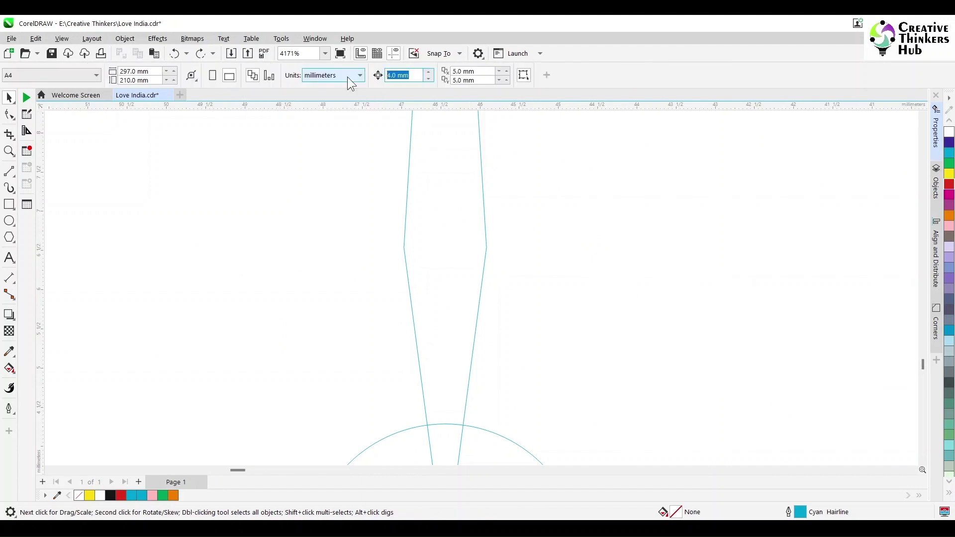
scroll(398, 210, down, 2)
click(402, 209)
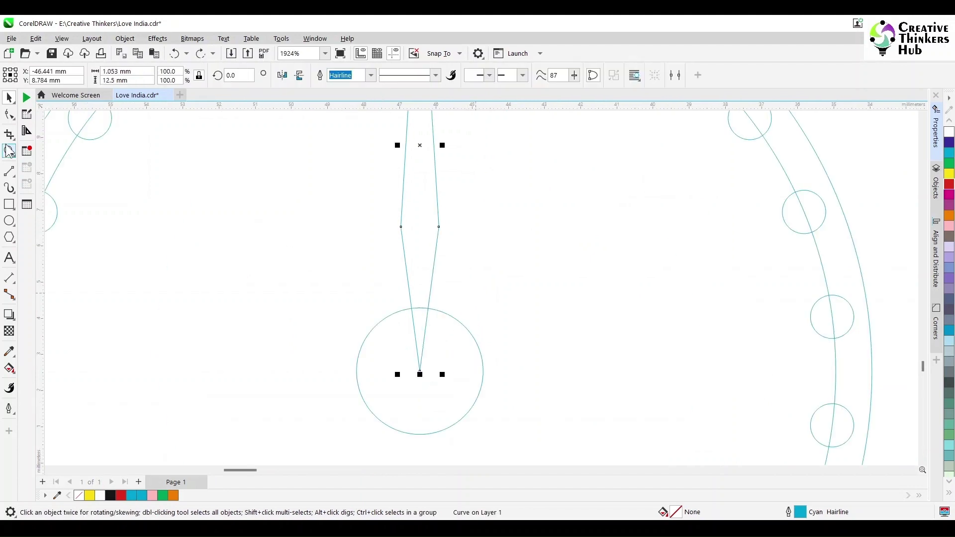
click(9, 114)
drag(461, 216, 410, 244)
key(Left)
drag(384, 210, 416, 243)
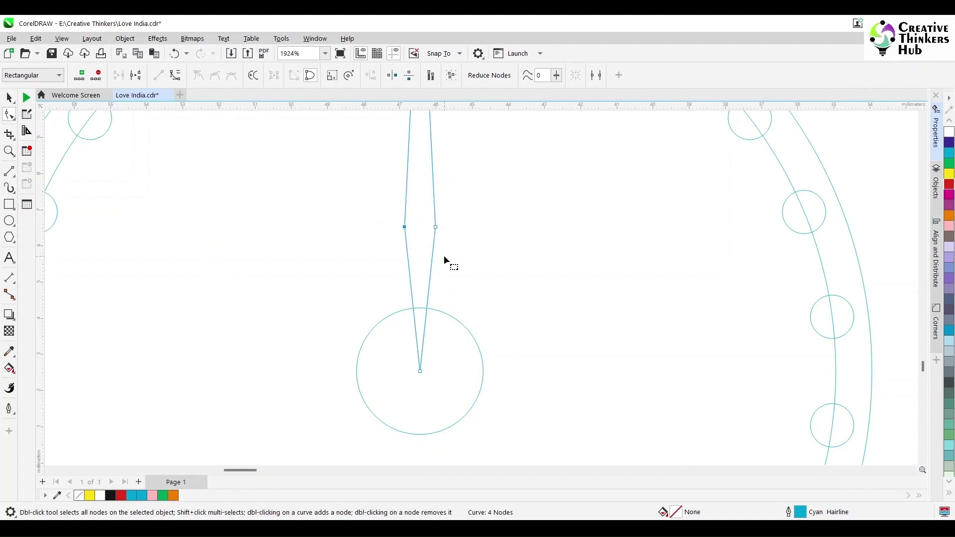
scroll(443, 255, down, 4)
key(space)
Copy the spoke around the wheel's centre in 15° steps to make 24 evenly spaced spokes
click(437, 197)
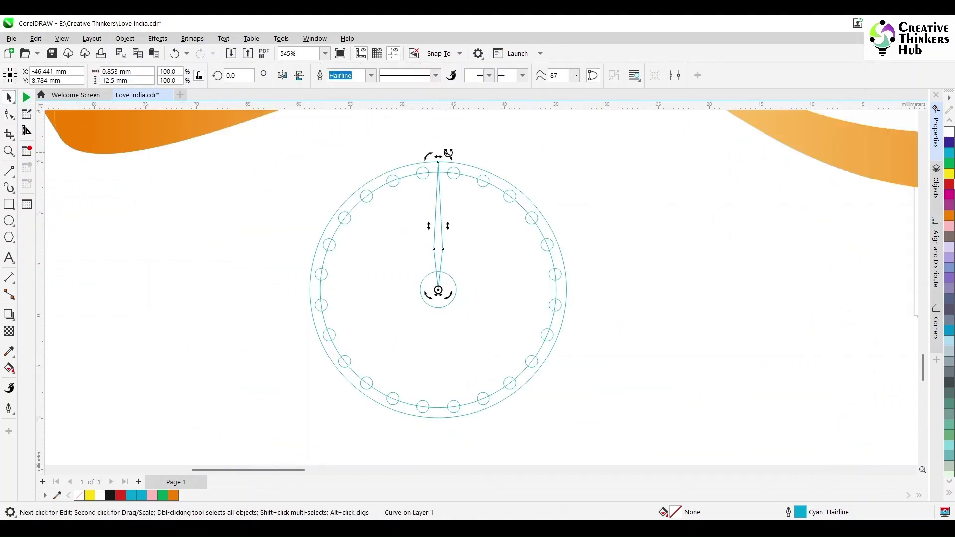
drag(447, 156, 477, 177)
right_click(476, 177)
key(ctrl+r)
key(ctrl+r)
key(ctrl+r)
key(ctrl+r)
key(ctrl+r)
key(ctrl+r)
key(ctrl+r)
key(ctrl+r)
key(ctrl+r)
key(ctrl+r)
key(ctrl+r)
key(ctrl+r)
key(ctrl+r)
key(ctrl+r)
key(ctrl+r)
key(ctrl+r)
key(ctrl+r)
key(ctrl+r)
key(ctrl+r)
key(ctrl+r)
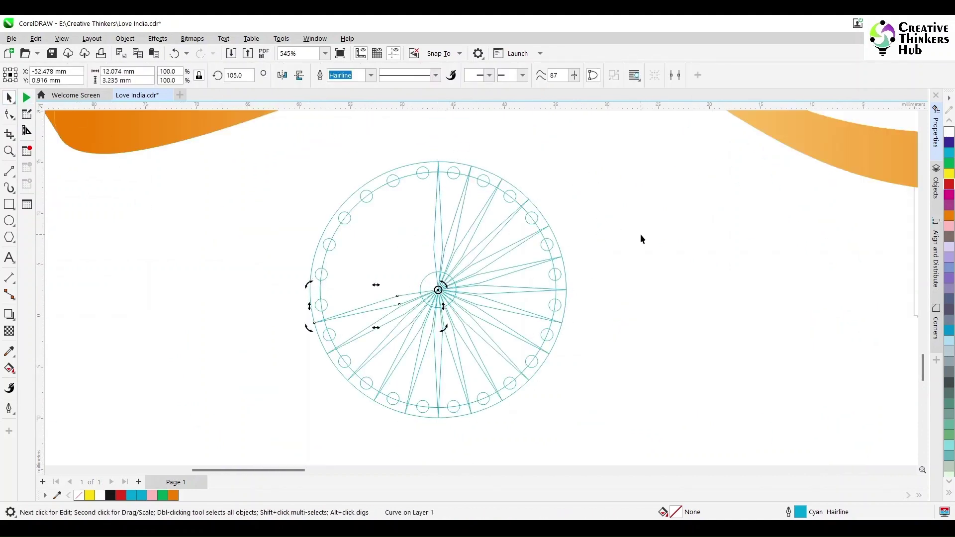
Fill all the wheel parts with blue (C:100 M:100 Y:0 K:0) and remove their outlines
drag(284, 430, 597, 172)
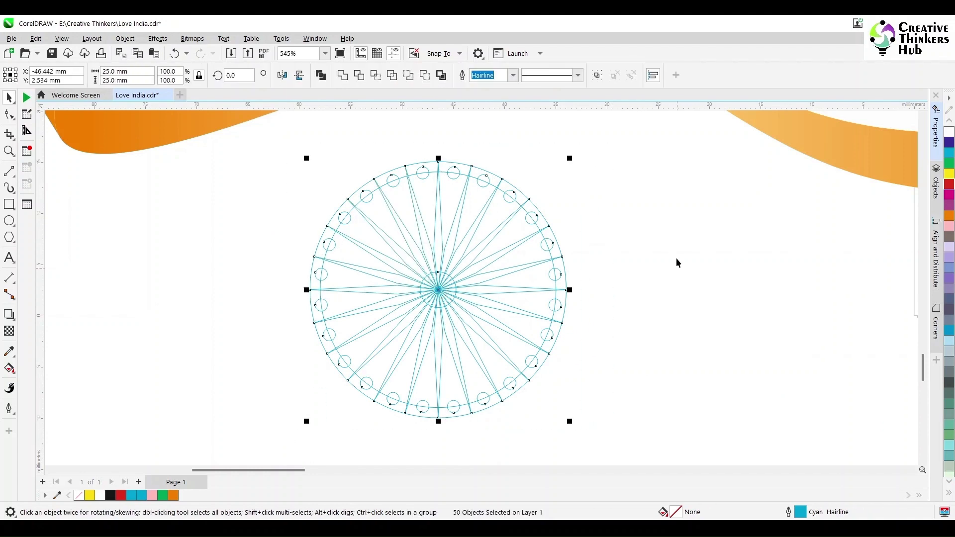
click(949, 145)
click(948, 494)
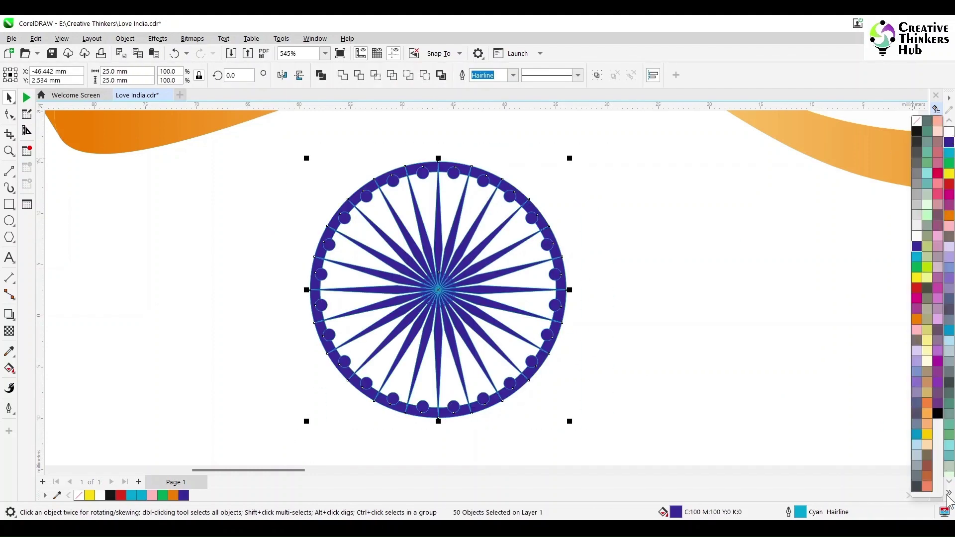
right_click(916, 121)
Select the small circles all around the wheel's rim and weld them into one shape
click(532, 362)
shift+click(546, 335)
shift+click(554, 305)
shift+click(554, 275)
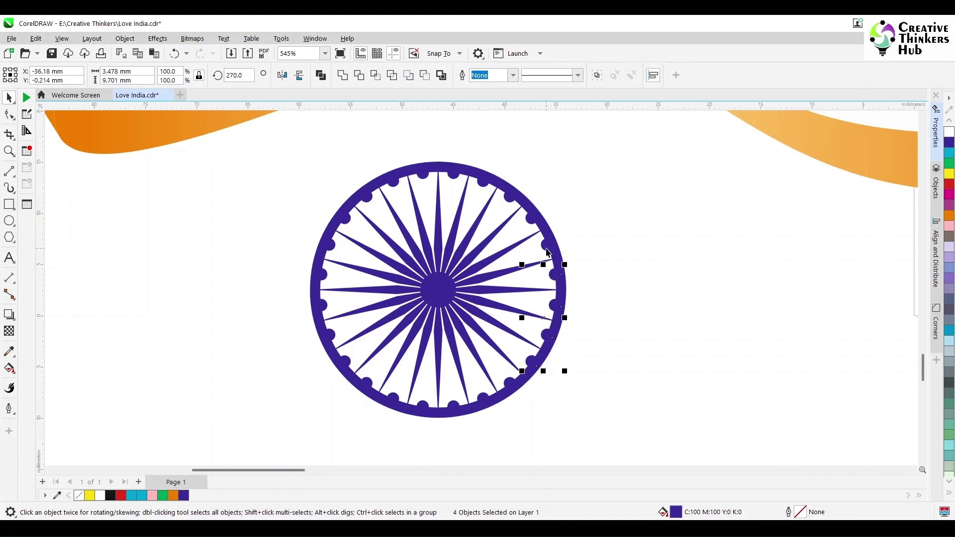
shift+click(546, 244)
shift+click(532, 217)
shift+click(511, 197)
shift+click(483, 182)
shift+click(454, 174)
shift+click(423, 174)
shift+click(393, 182)
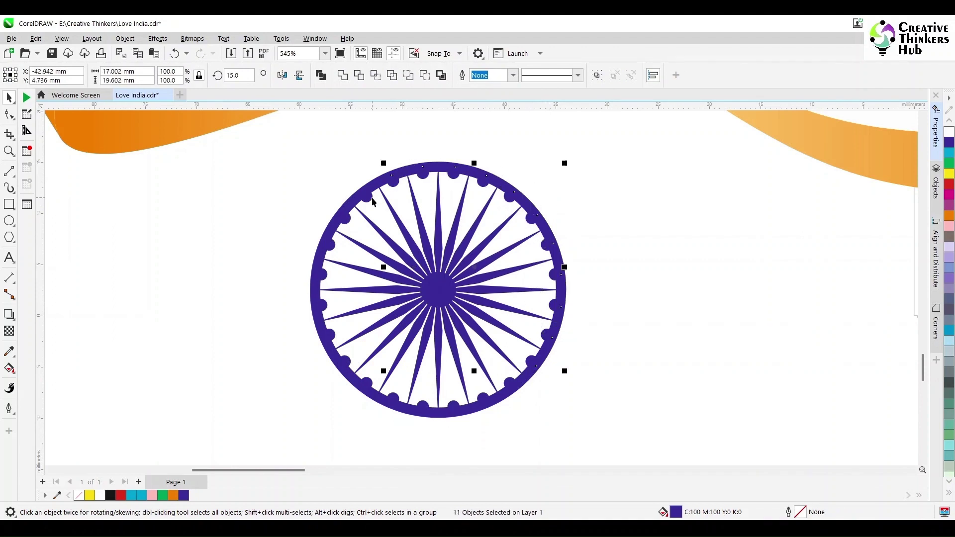
shift+click(367, 196)
shift+click(346, 220)
shift+click(331, 244)
shift+click(322, 275)
shift+click(323, 305)
shift+click(330, 334)
shift+click(344, 362)
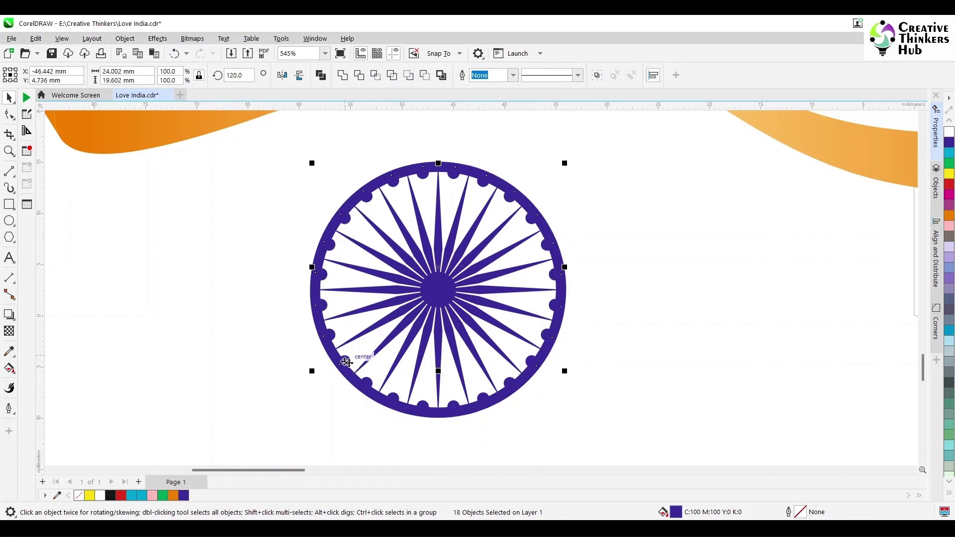
shift+click(367, 383)
shift+click(392, 395)
shift+click(423, 406)
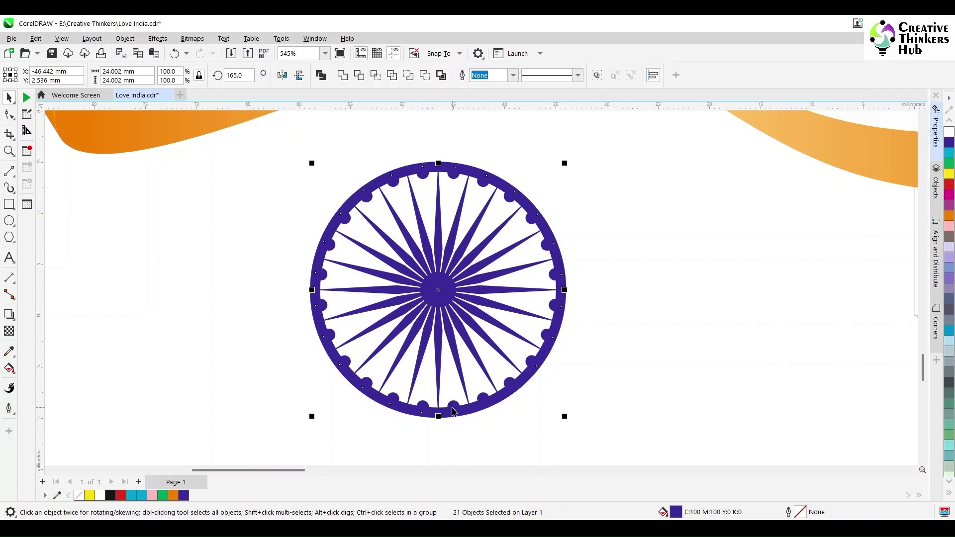
shift+click(525, 382)
click(343, 75)
click(621, 307)
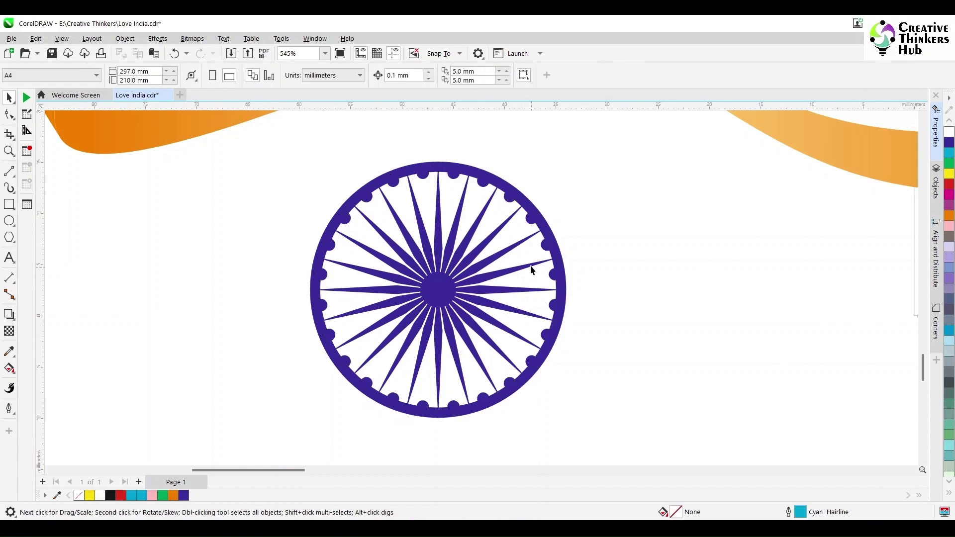
Select all 24 spokes of the wheel and group them
click(531, 266)
shift+click(528, 291)
shift+click(522, 312)
shift+click(512, 332)
shift+click(499, 350)
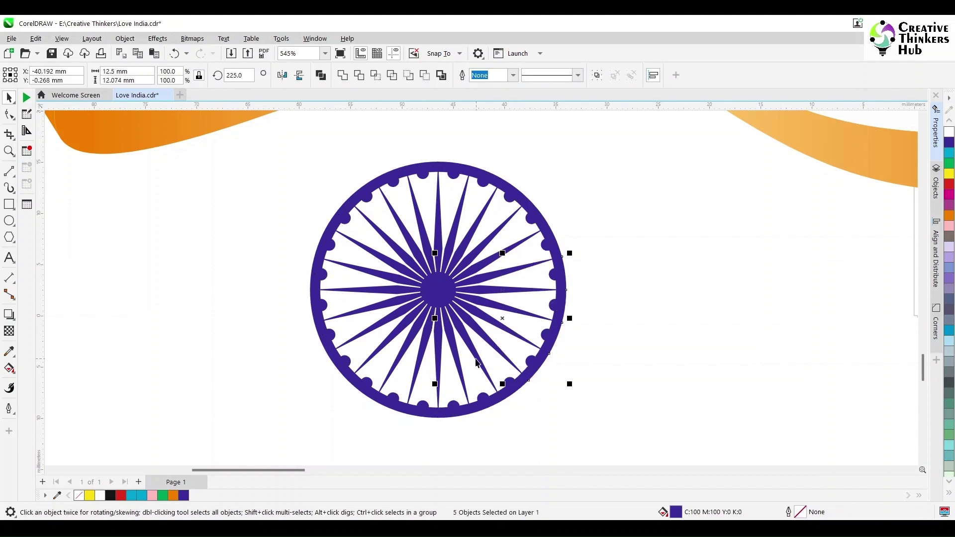
shift+click(476, 359)
key(Delete)
key(ctrl+z)
shift+click(454, 348)
shift+click(437, 355)
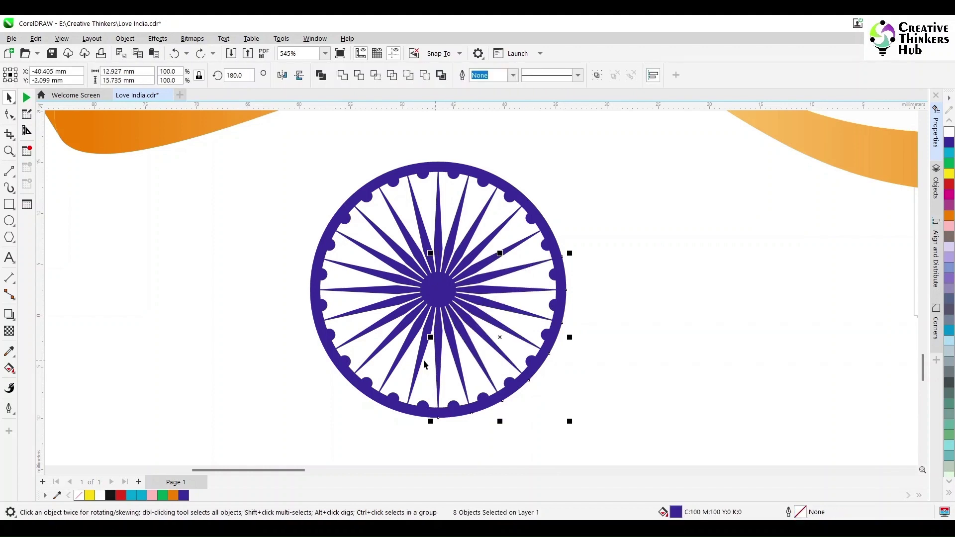
shift+click(419, 361)
shift+click(402, 354)
shift+click(387, 342)
shift+click(382, 329)
shift+click(367, 309)
shift+click(372, 285)
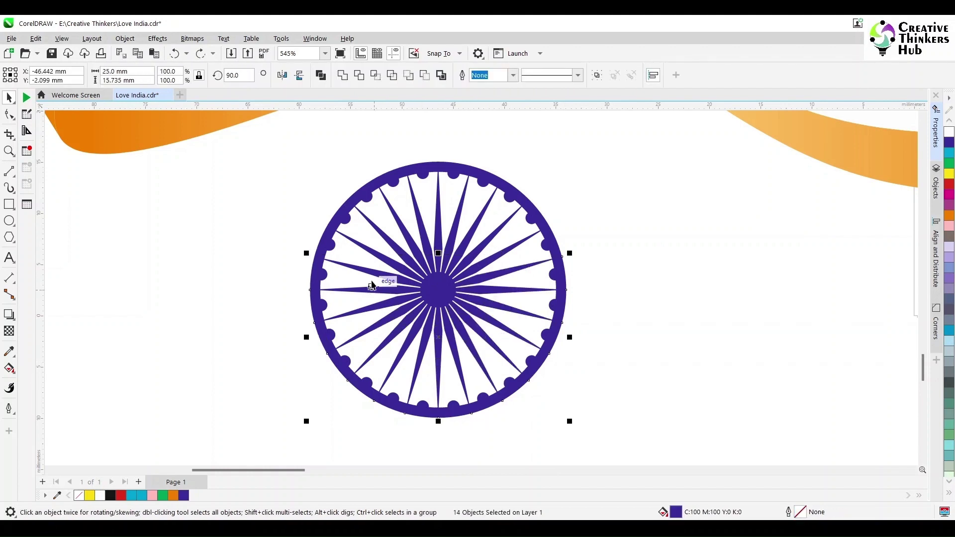
shift+click(374, 273)
shift+click(380, 254)
shift+click(392, 244)
shift+click(407, 233)
shift+click(423, 229)
shift+click(438, 227)
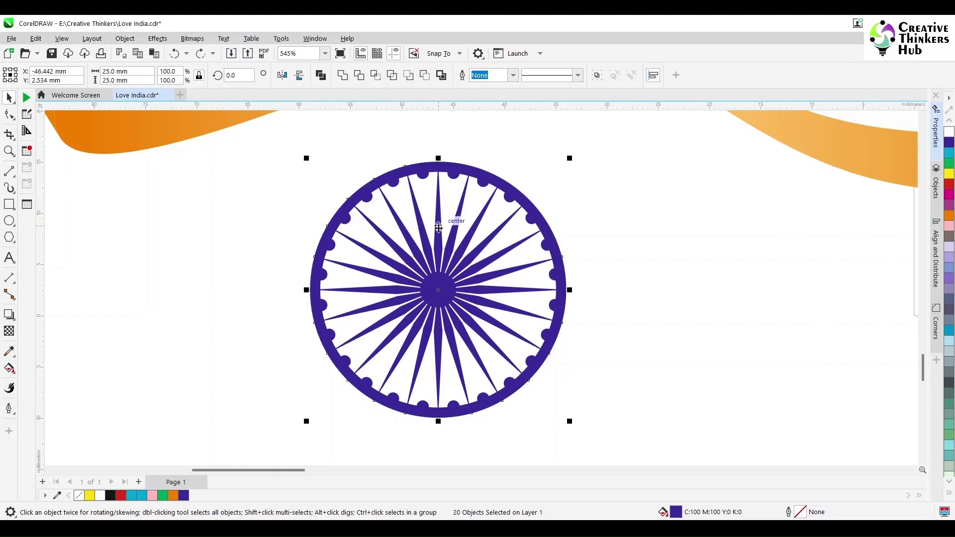
key(Delete)
key(ctrl+z)
key(Delete)
key(ctrl+z)
key(ctrl+g)
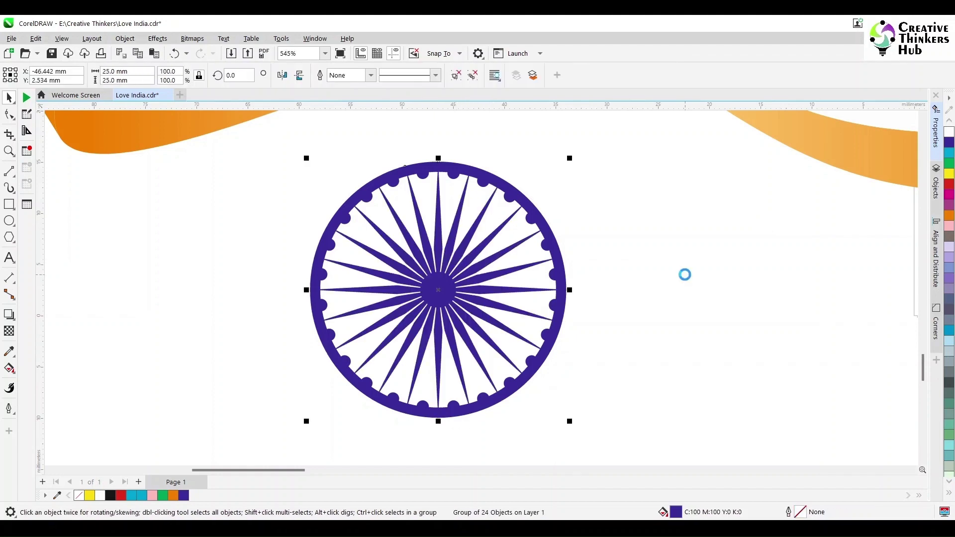
Group the spokes, centre circle and rim into one wheel and set its size to 30 mm
drag(643, 224, 408, 319)
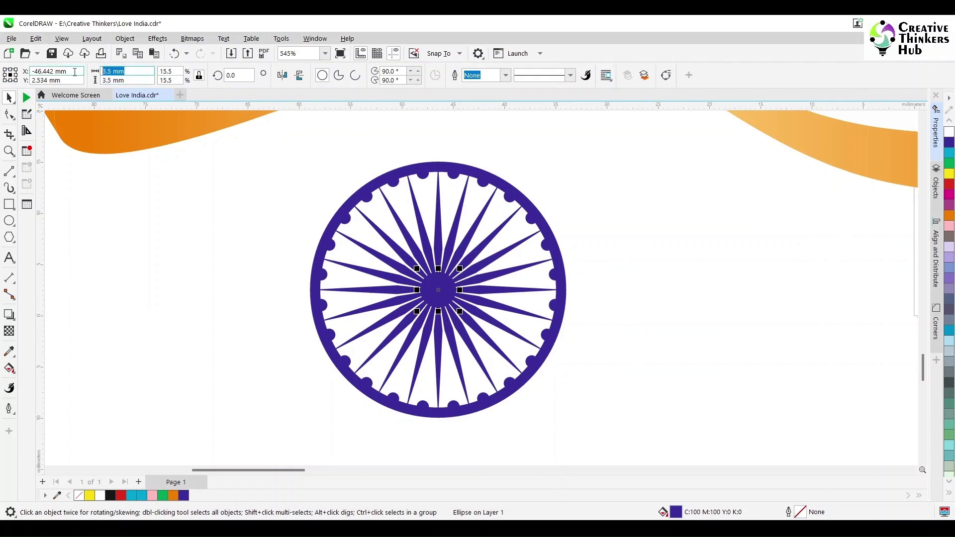
click(631, 367)
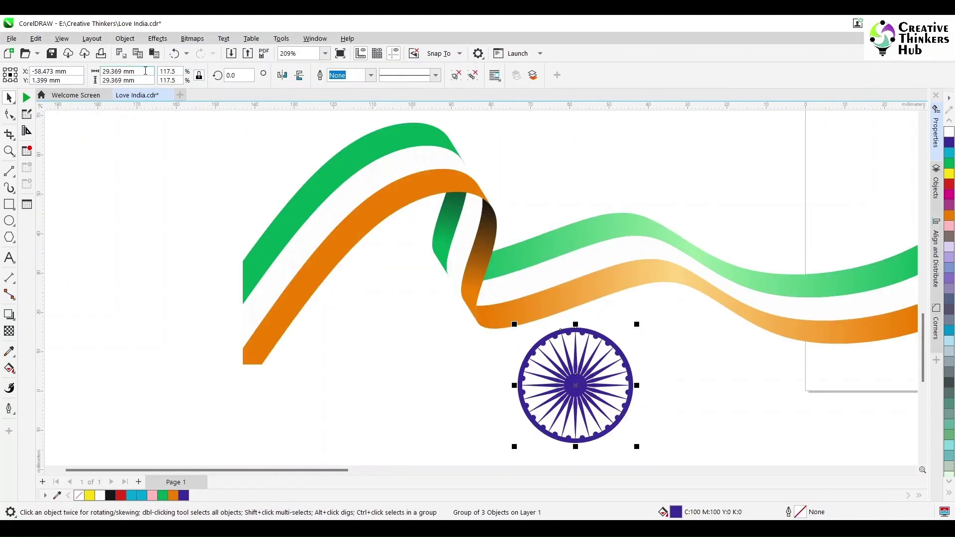
click(146, 71)
text(2)
click(383, 409)
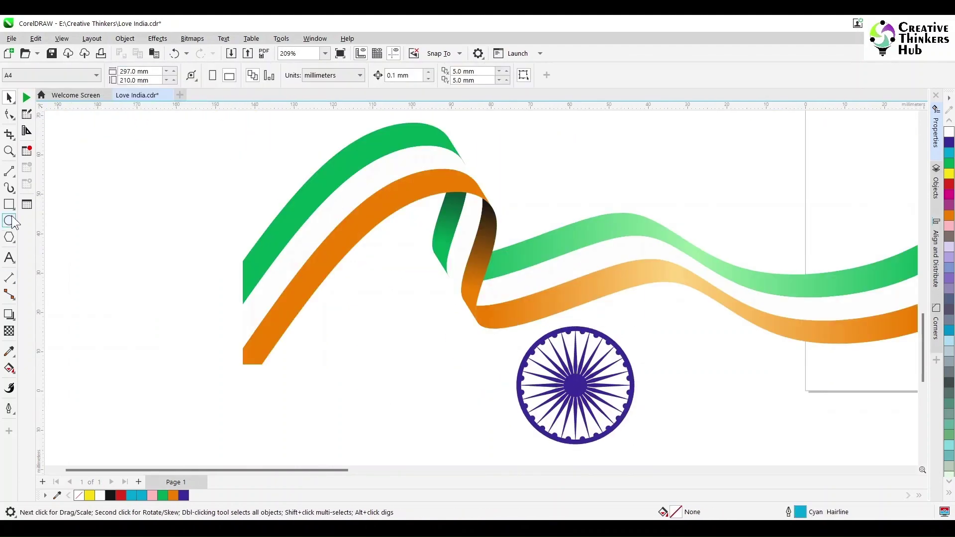
Draw a circle overlapping the wheel and set its diameter to 29 mm
key(F7)
drag(417, 303, 557, 443)
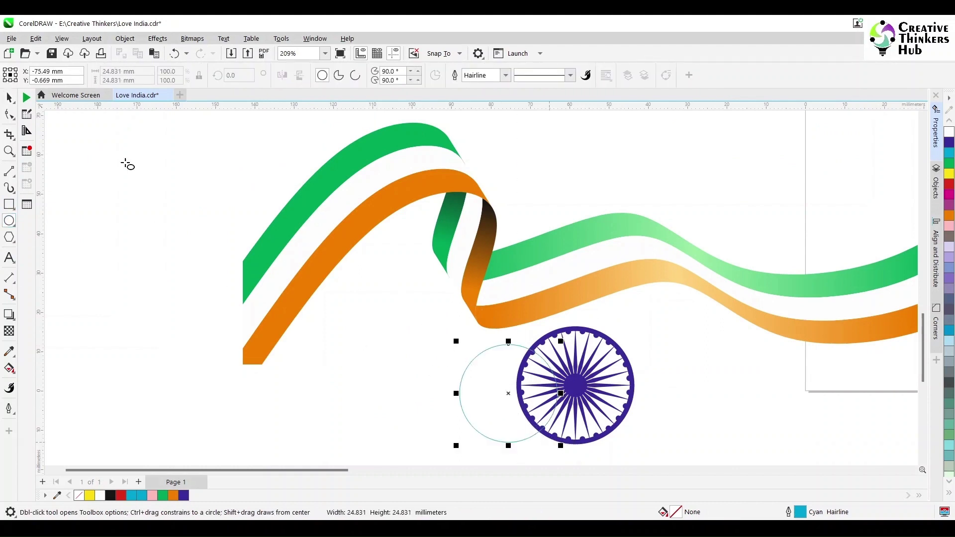
drag(141, 72, 84, 74)
text(29)
key(Return)
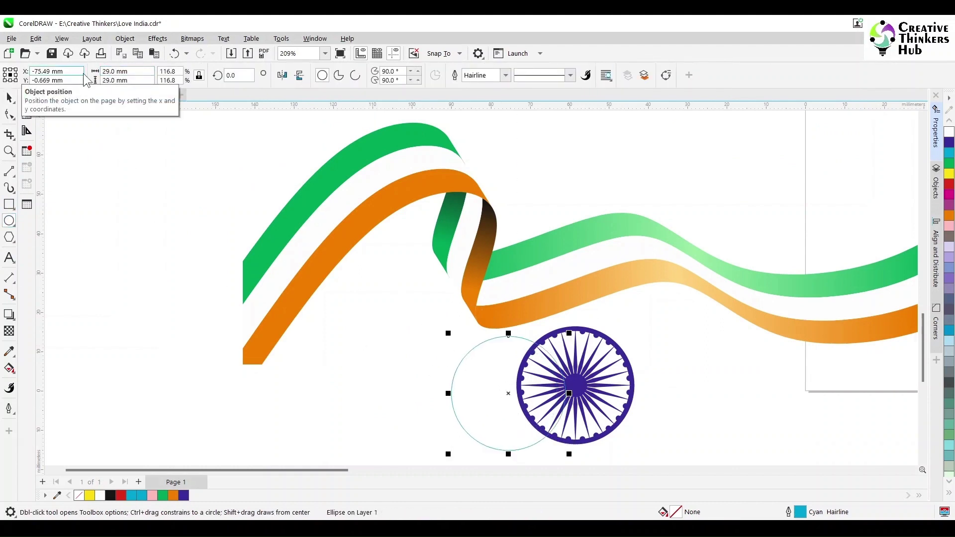
Move the wheel group aside to the left of the 29 mm circle and fill it with blue
click(9, 98)
drag(586, 350, 452, 360)
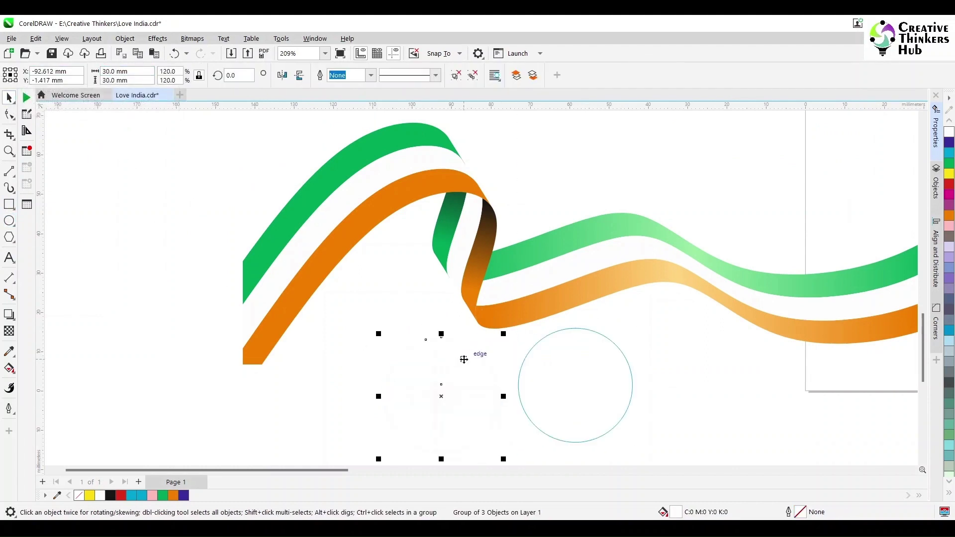
click(949, 143)
Fill the 29 mm circle with white and remove its outline
click(585, 423)
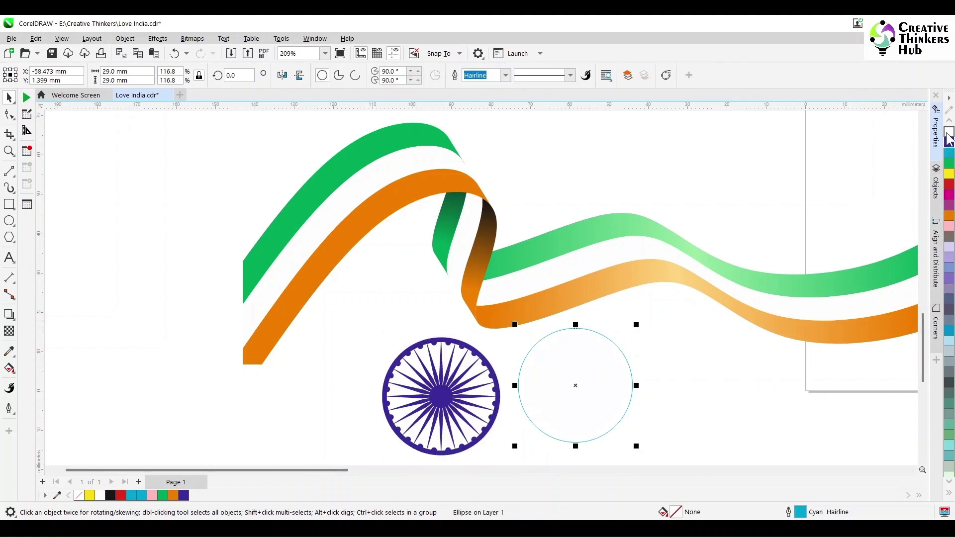
click(948, 132)
click(948, 493)
right_click(917, 125)
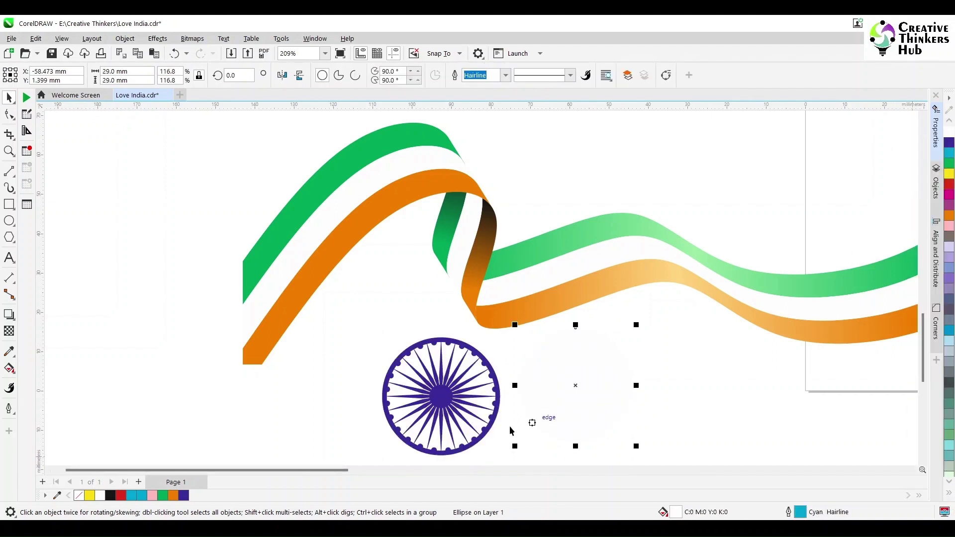
Centre the white circle behind the blue wheel and group the two
shift+click(465, 404)
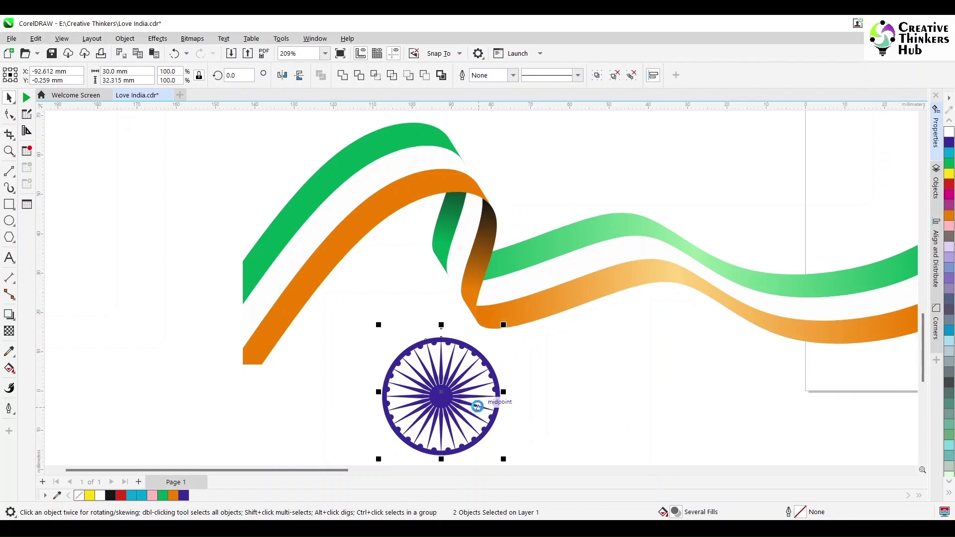
key(e)
click(586, 385)
drag(342, 323, 530, 435)
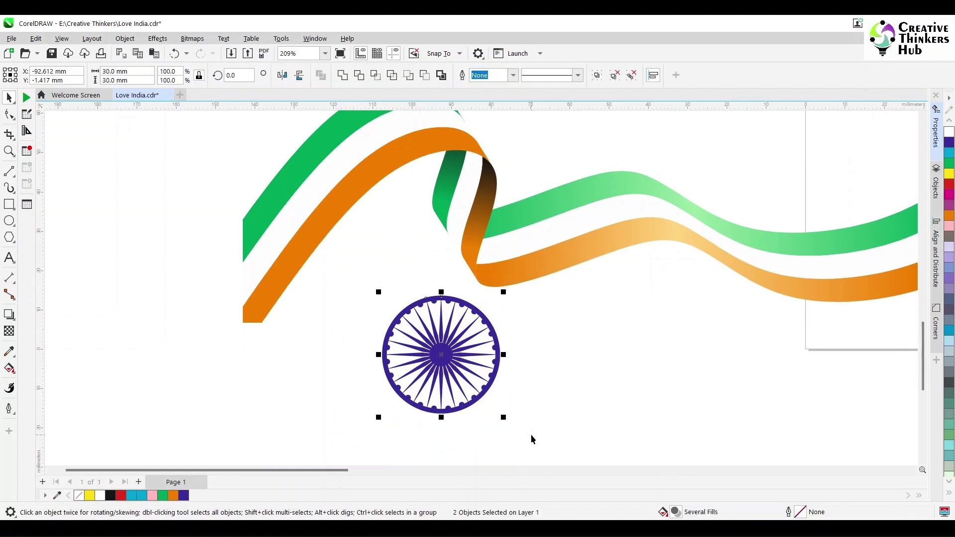
key(ctrl+g)
Move the wheel onto the flag just right of the fold and bring it to the front
drag(440, 354, 523, 228)
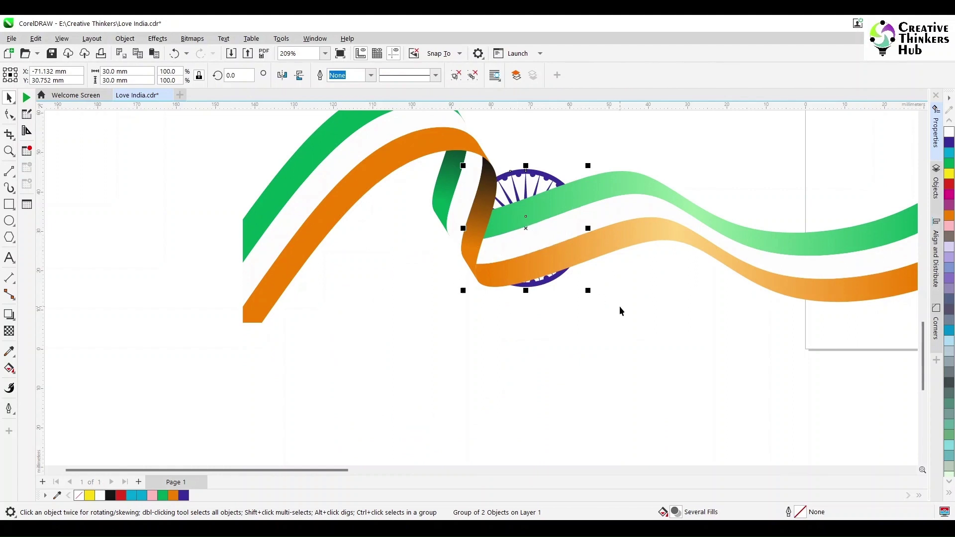
key(shift+Page_Up)
scroll(620, 313, down, 4)
click(490, 252)
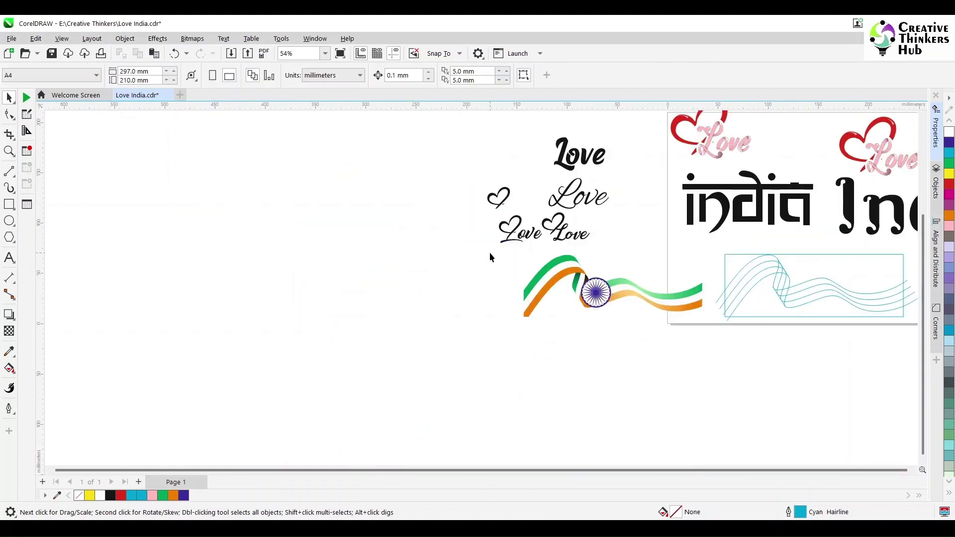
Group the flag with the wheel and move the group over the Devanagari-style "India" lettering on the page
drag(730, 335, 714, 330)
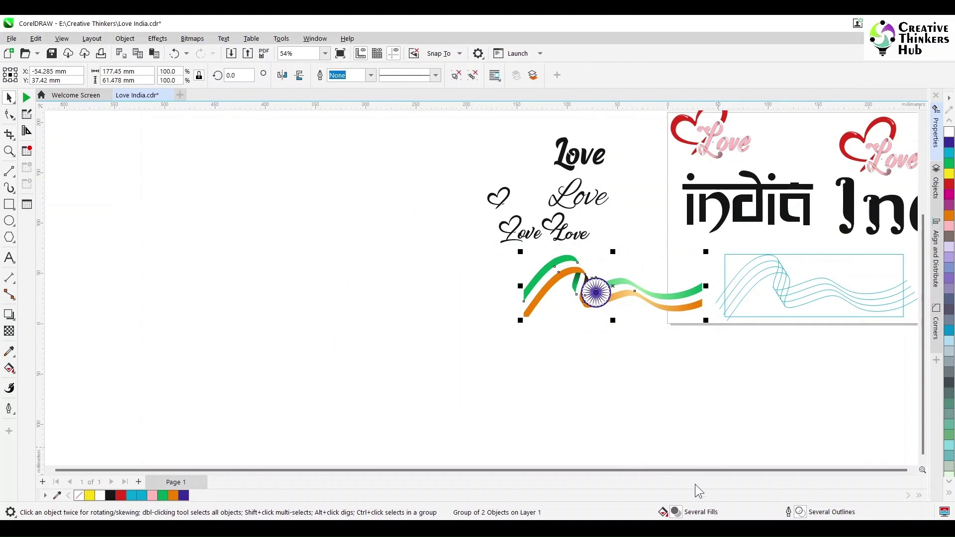
drag(657, 317, 793, 211)
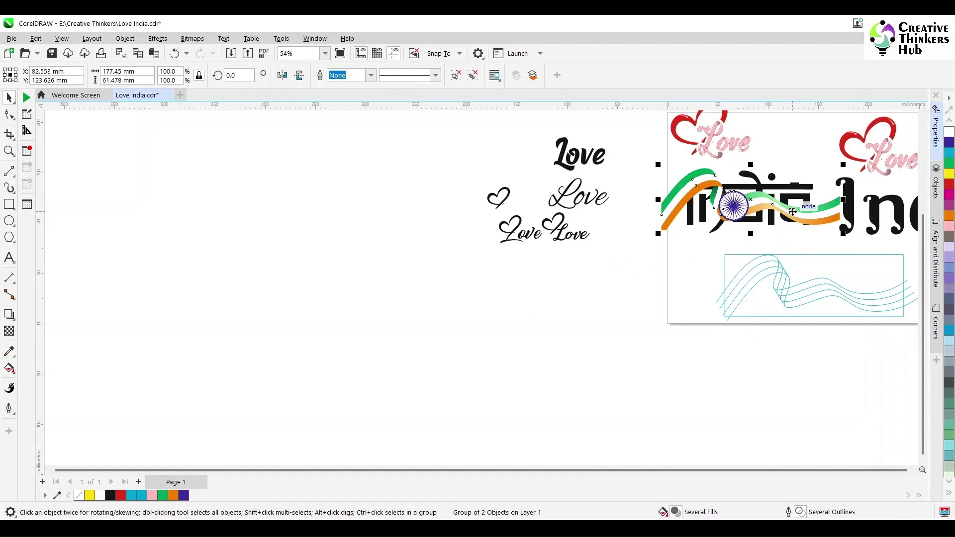
scroll(793, 212, down, 1)
scroll(843, 224, down, 1)
click(914, 470)
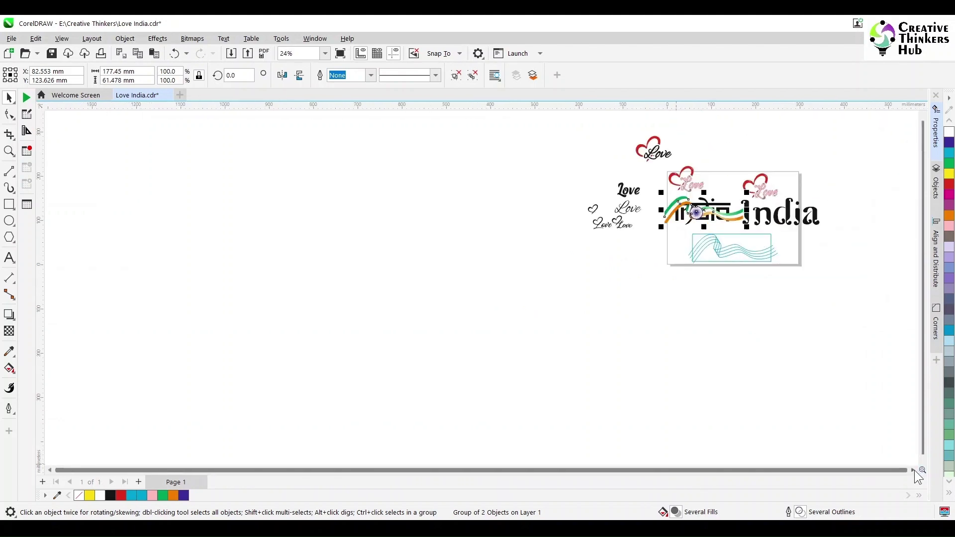
Move the cyan flag construction lines and their rectangle off the page, beneath the spare Love lettering
click(915, 470)
click(203, 281)
drag(362, 228, 362, 229)
drag(313, 248, 177, 249)
click(227, 179)
scroll(258, 230, up, 3)
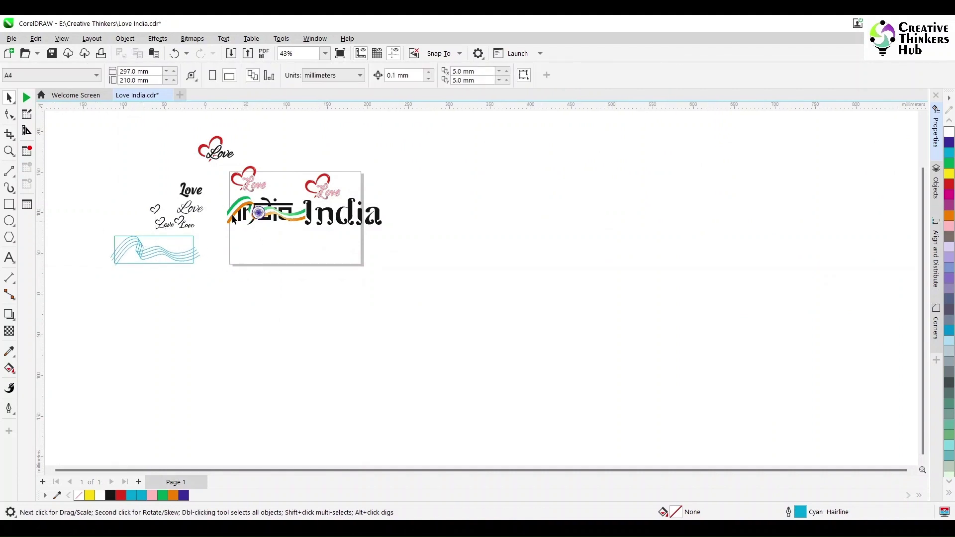
Separate the wheel from the flag, set it just below the page, and place a duplicate flag beneath the other India lettering
drag(263, 201, 298, 338)
click(456, 75)
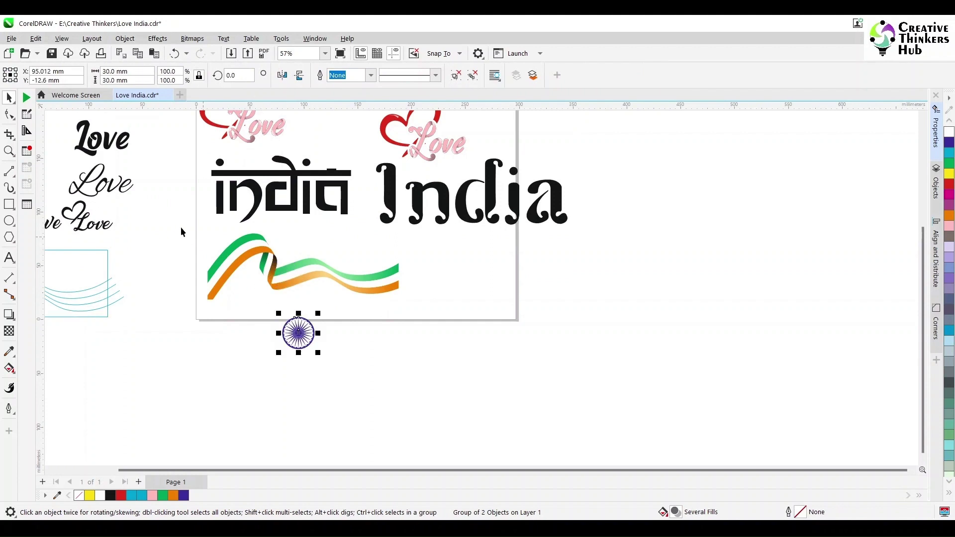
drag(427, 309, 427, 309)
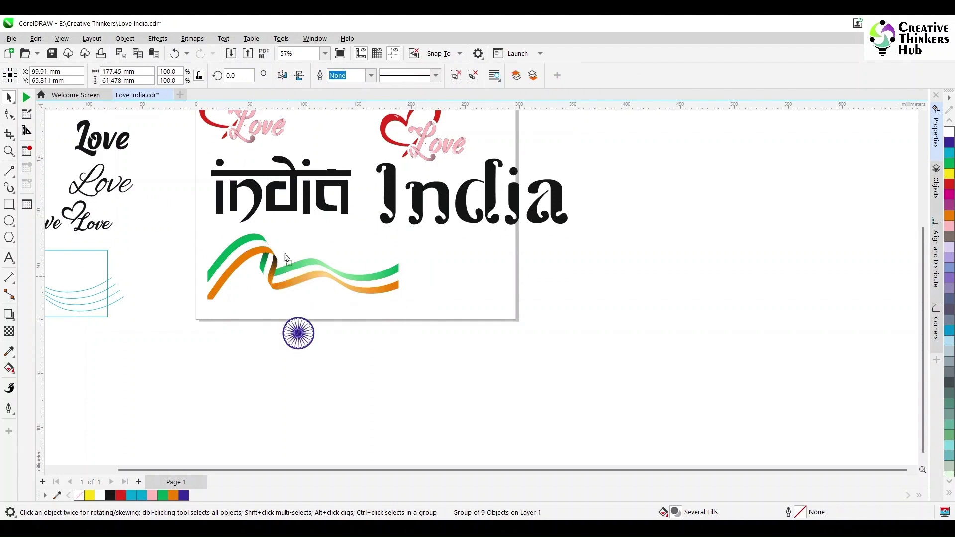
drag(285, 254, 506, 292)
right_click(506, 293)
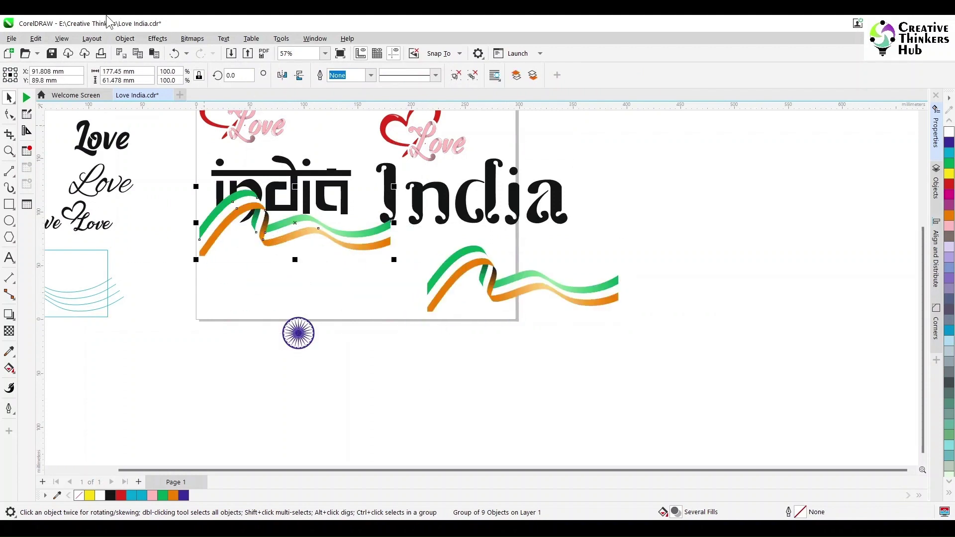
PowerClip the flag inside the Devanagari-style India lettering and shift the clipped flag up across the letters
click(124, 38)
mouse_move(150, 81)
click(315, 90)
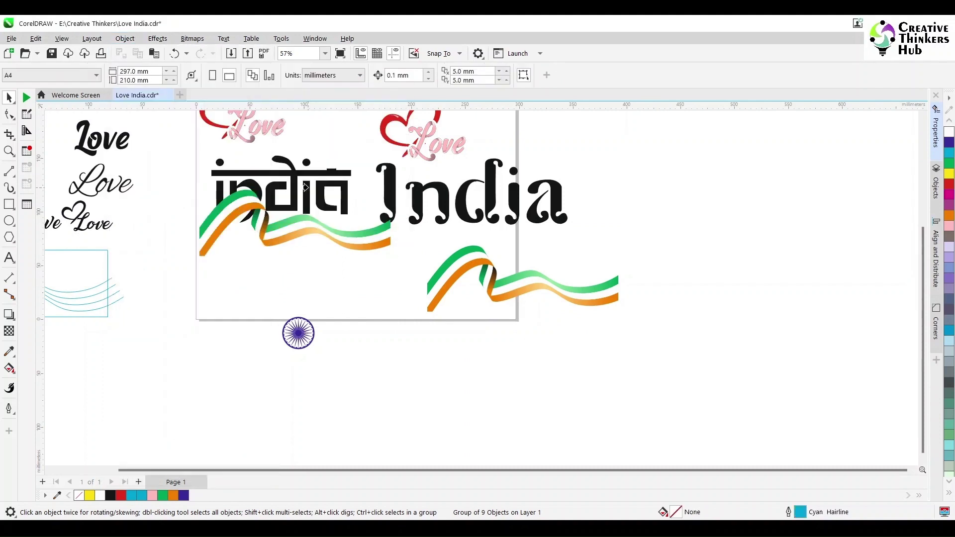
click(305, 187)
ctrl+click(293, 236)
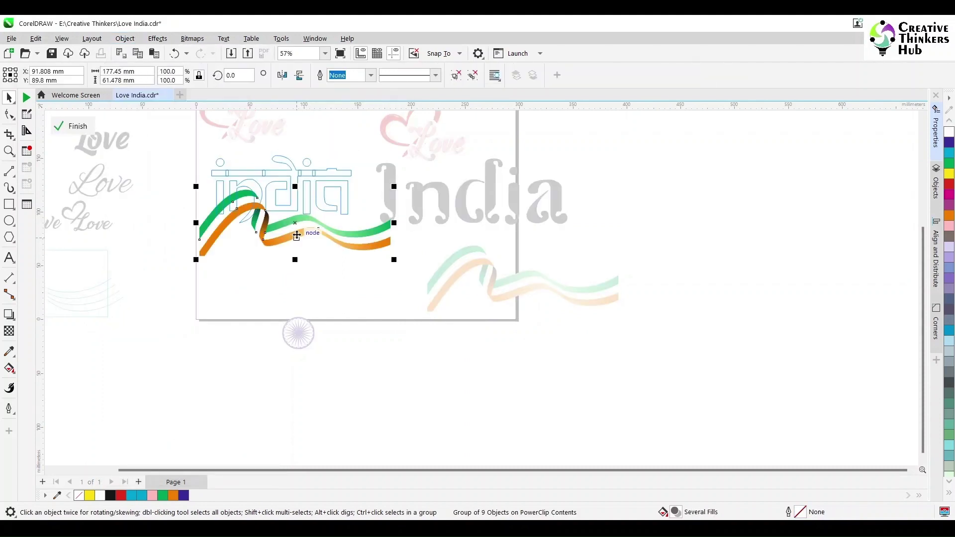
drag(297, 235, 283, 206)
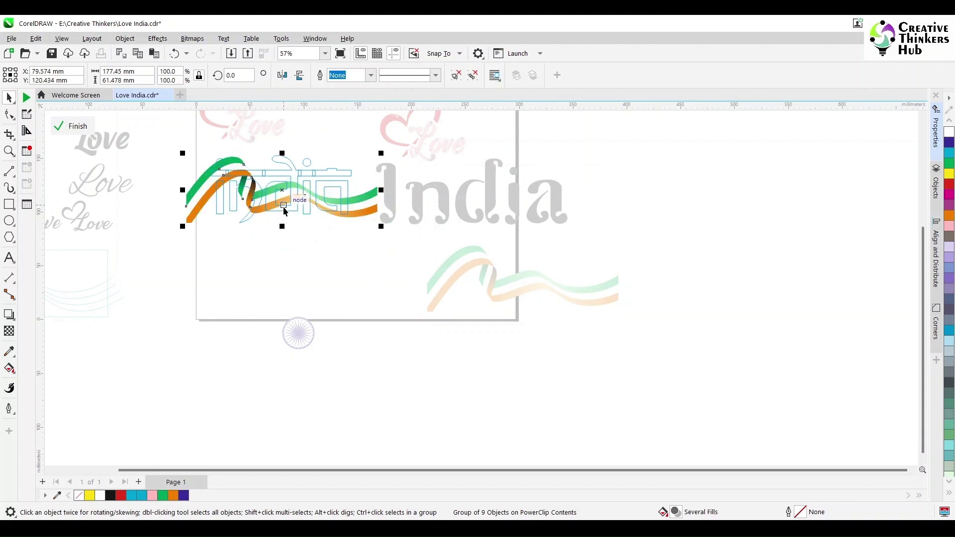
ctrl+click(283, 241)
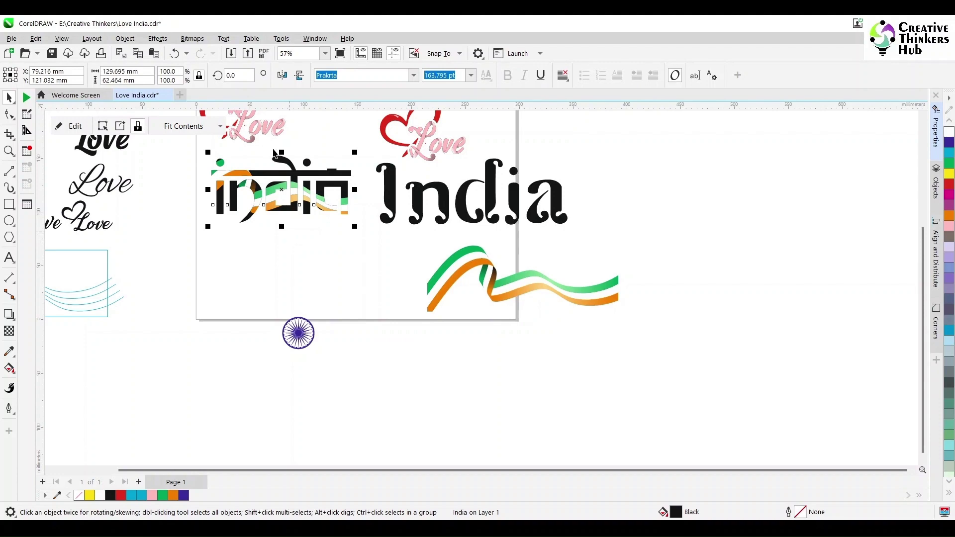
Tighten the character spacing of the TheGanesha India lettering and pull the last four letters closer to the capital I
scroll(289, 232, up, 4)
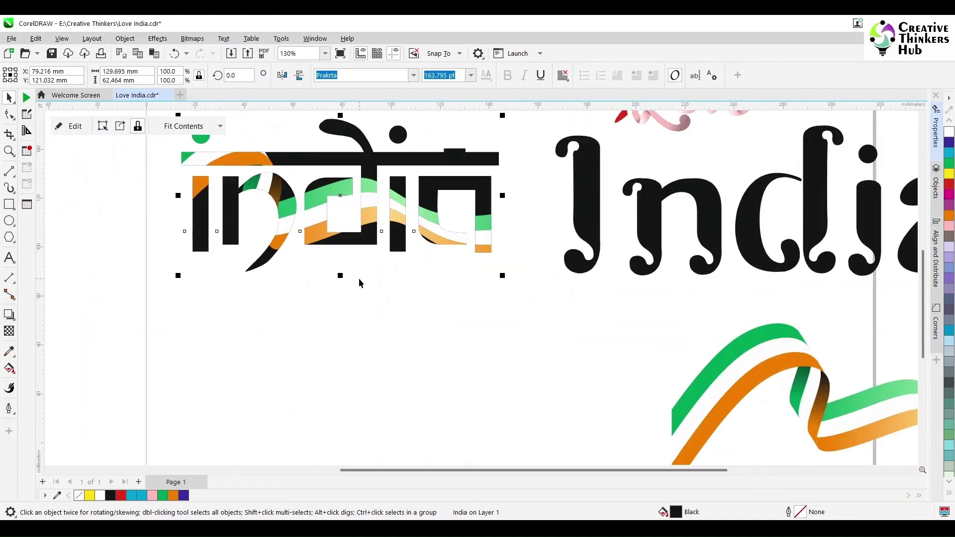
scroll(361, 282, down, 1)
click(557, 248)
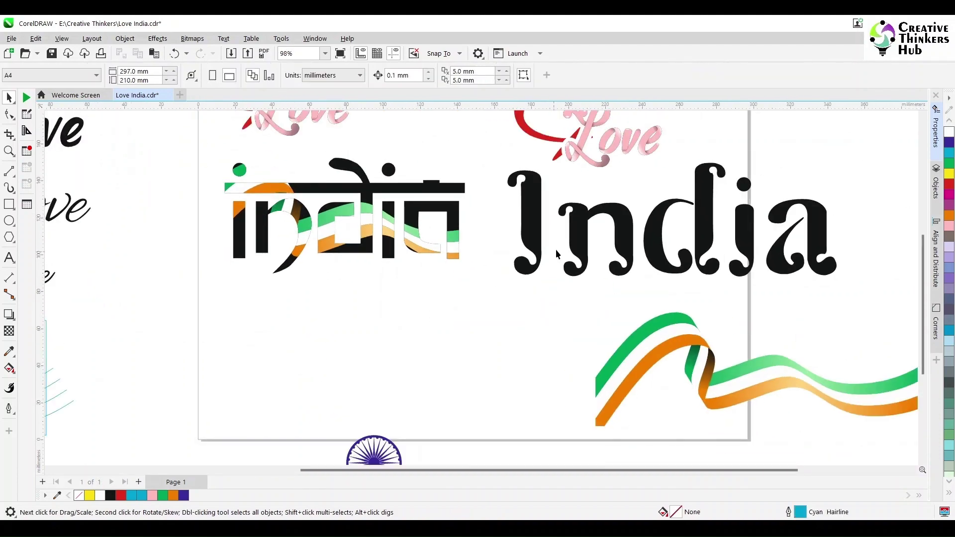
key(F10)
drag(841, 282, 782, 301)
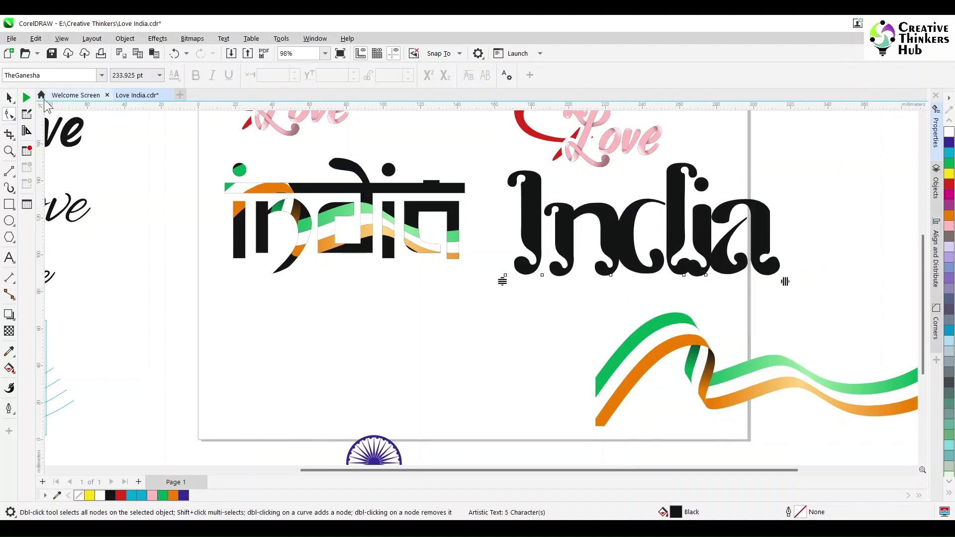
drag(800, 264, 800, 263)
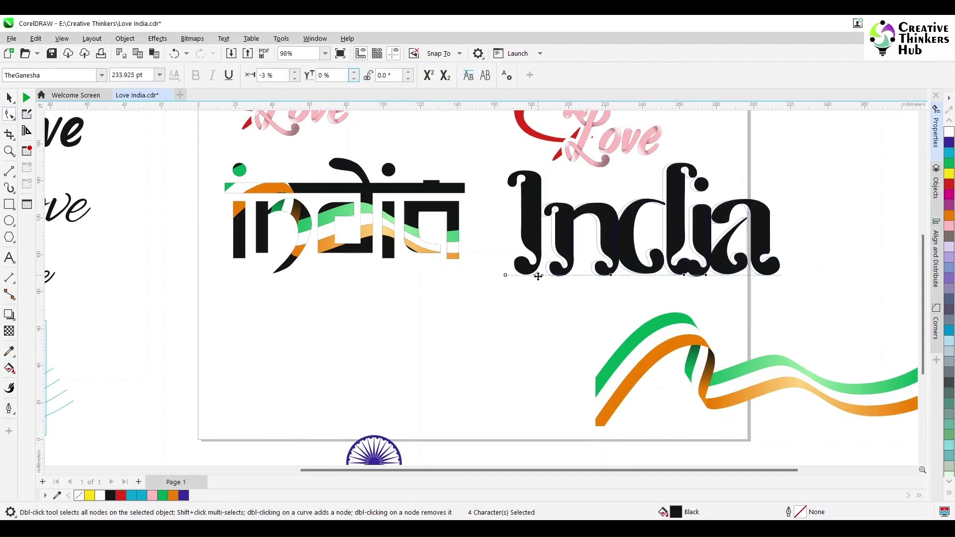
drag(542, 275, 536, 276)
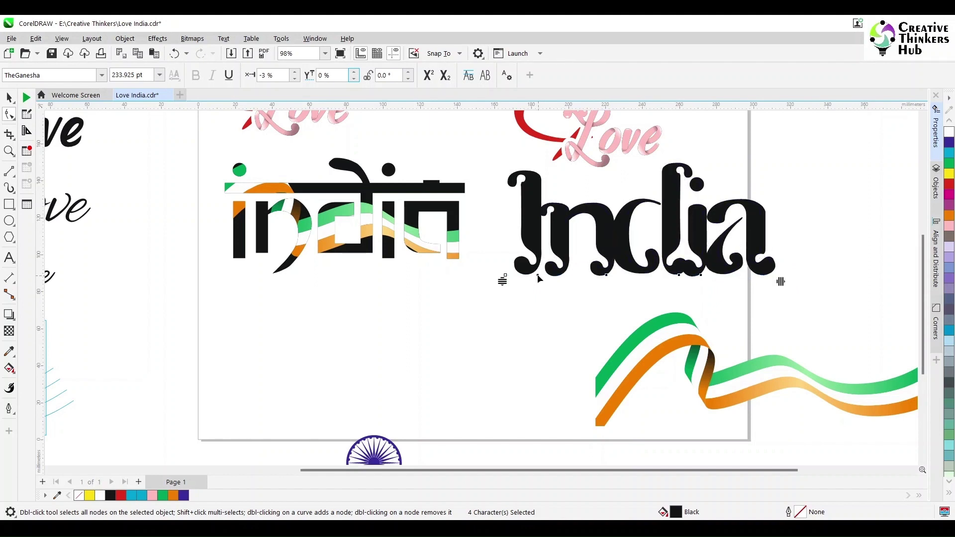
Tighten the character spacing of the Devanagari-style India lettering
click(453, 219)
drag(463, 277, 430, 286)
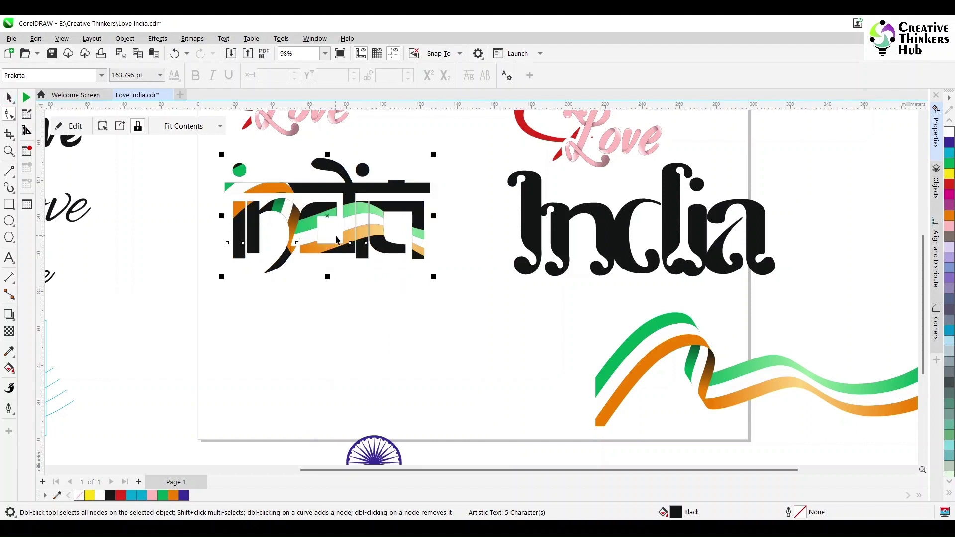
key(space)
Edit the flag clipped inside the Devanagari-style lettering and shift it slightly right and down
ctrl+click(341, 250)
drag(511, 276, 476, 285)
drag(475, 168, 471, 171)
key(ctrl+z)
key(ctrl+z)
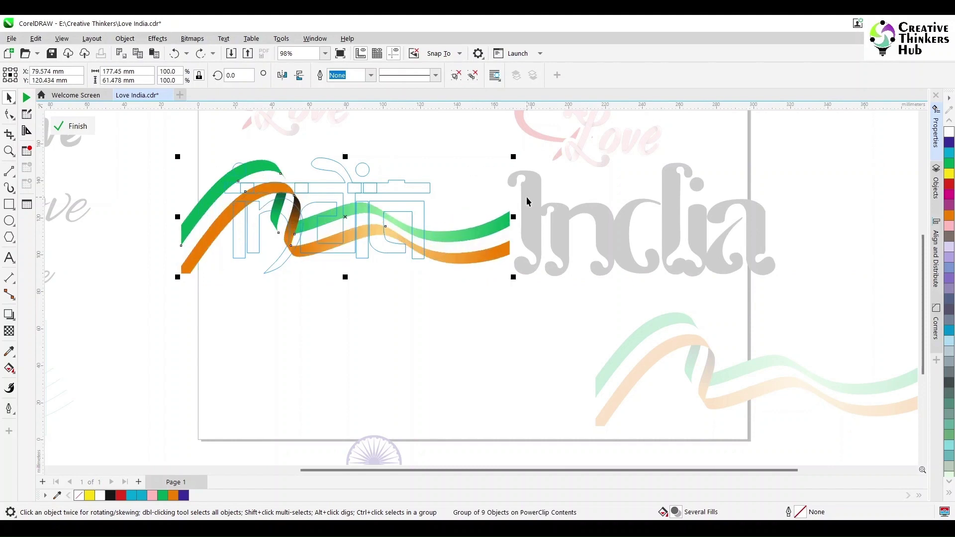
drag(459, 254, 476, 262)
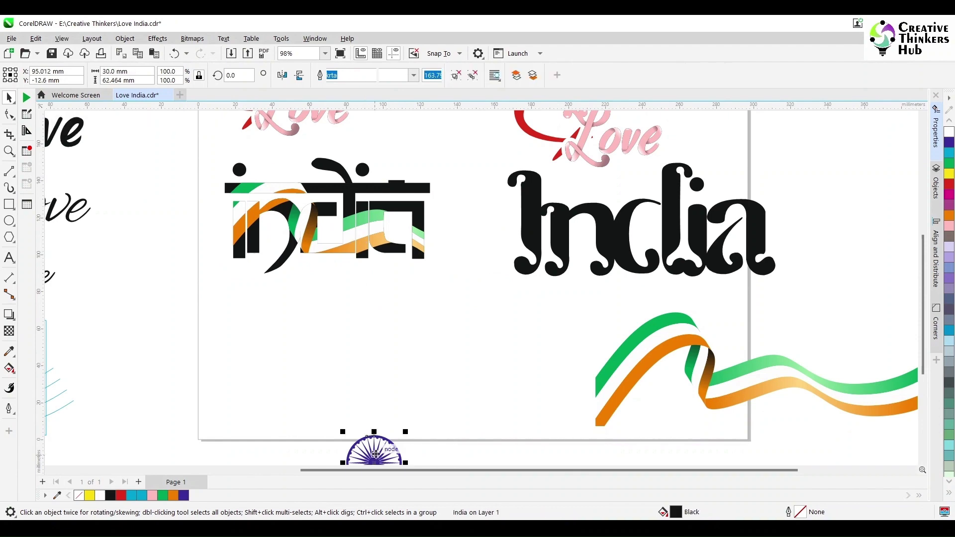
Place the wheel over the lower middle of the Devanagari-style lettering and nudge its clipped flag further right and down
drag(373, 450, 341, 271)
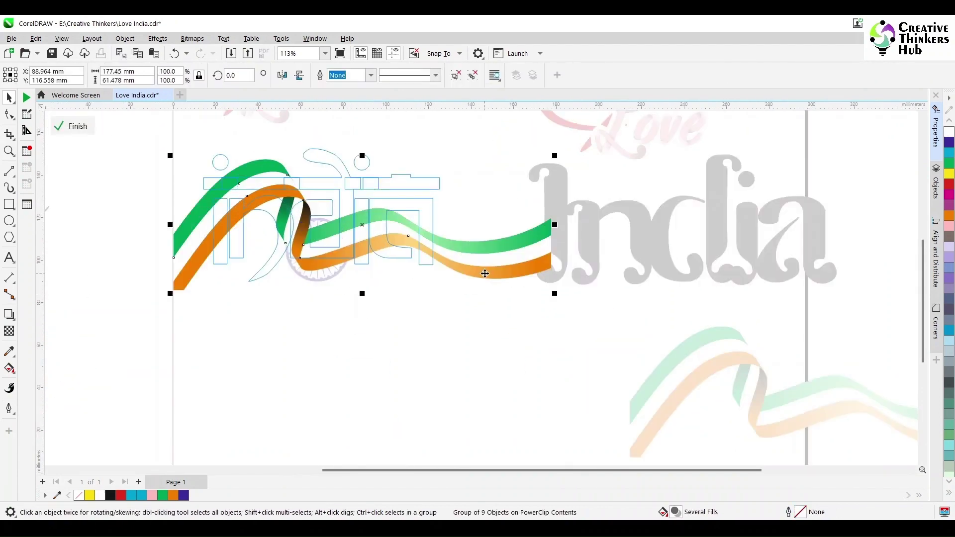
mouse_move(486, 273)
mouse_down()
mouse_move(512, 277)
mouse_move(502, 278)
mouse_up()
ctrl+click(428, 334)
PowerClip the duplicate flag inside the TheGanesha India lettering and position it across the lower part of the letters
click(758, 382)
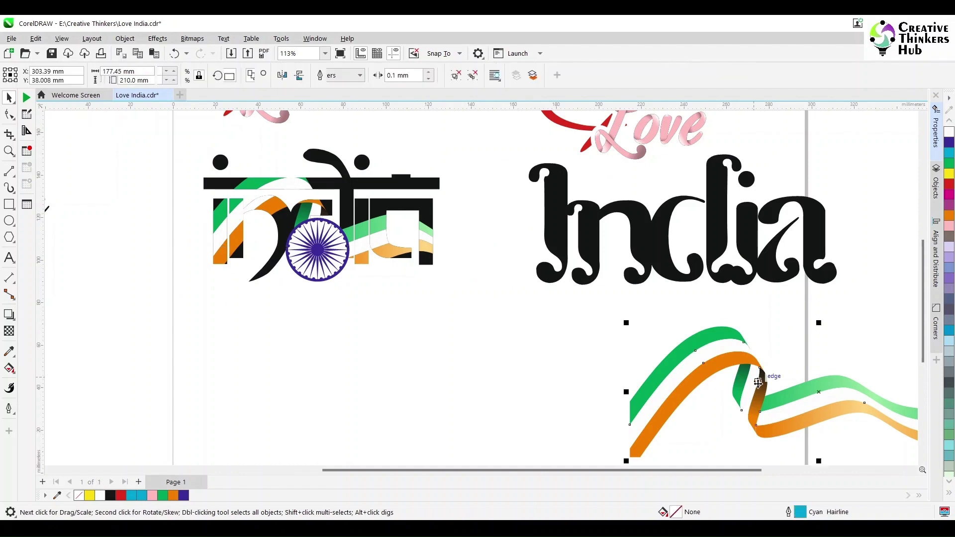
drag(758, 382, 553, 312)
click(125, 38)
click(324, 83)
click(617, 259)
ctrl+click(617, 269)
drag(621, 350, 709, 267)
ctrl+click(670, 312)
Copy the wheel onto the lower part of the TheGanesha India lettering and shrink the copy to about 23 mm
drag(318, 249, 723, 213)
scroll(740, 236, down, 2)
right_click(714, 223)
drag(707, 231, 710, 232)
scroll(710, 232, up, 2)
drag(710, 301, 707, 332)
key(ctrl+z)
scroll(706, 332, up, 4)
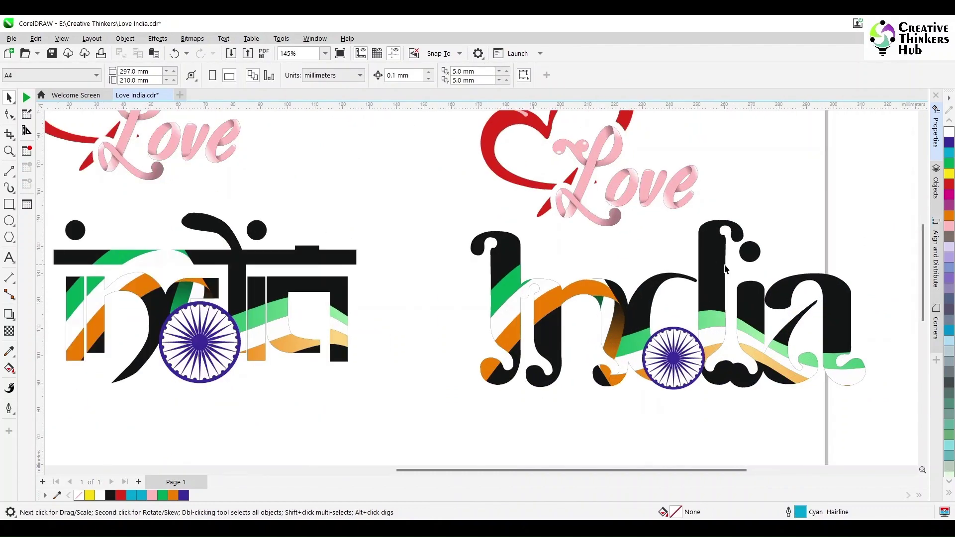
Shrink the wheel on the Devanagari-style lettering slightly and move it right along the flag
click(226, 350)
mouse_move(240, 383)
mouse_down()
mouse_move(217, 356)
mouse_move(229, 372)
mouse_up()
drag(207, 350, 271, 361)
click(343, 387)
scroll(344, 373, down, 1)
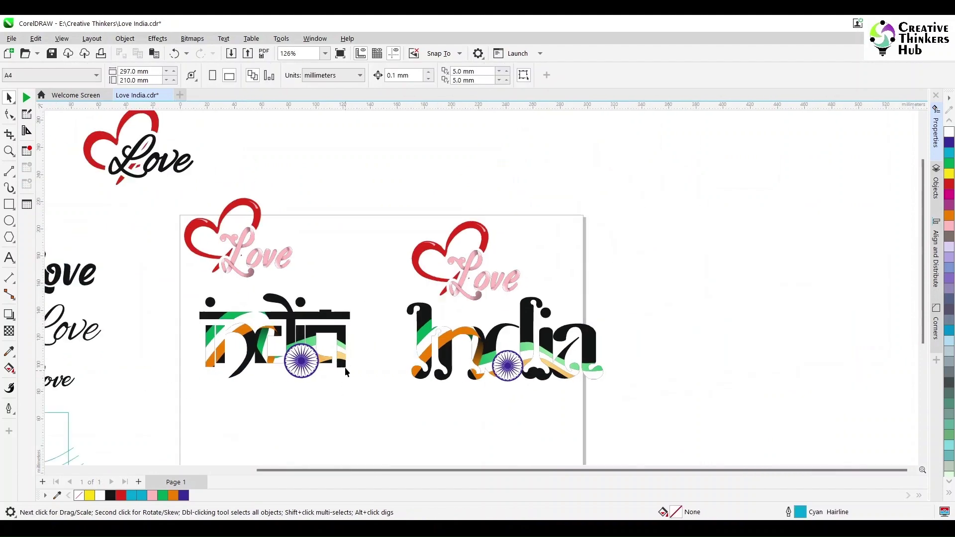
click(343, 357)
Replace the wheel on the TheGanesha lettering with a copy of the Devanagari-style one's wheel, and select it with the lettering
click(507, 364)
click(516, 290)
click(502, 364)
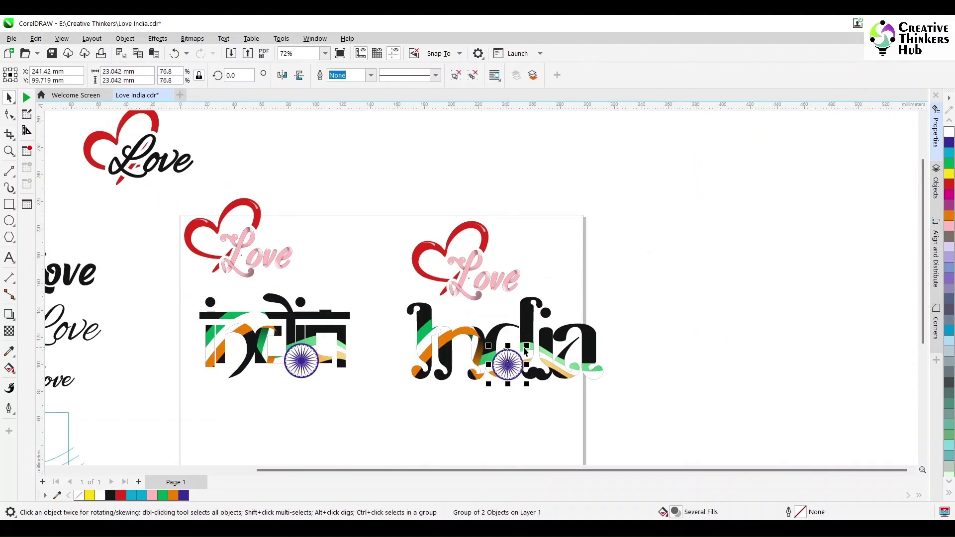
key(Delete)
ctrl+click(302, 362)
drag(300, 363, 507, 371)
right_click(506, 370)
shift+click(531, 338)
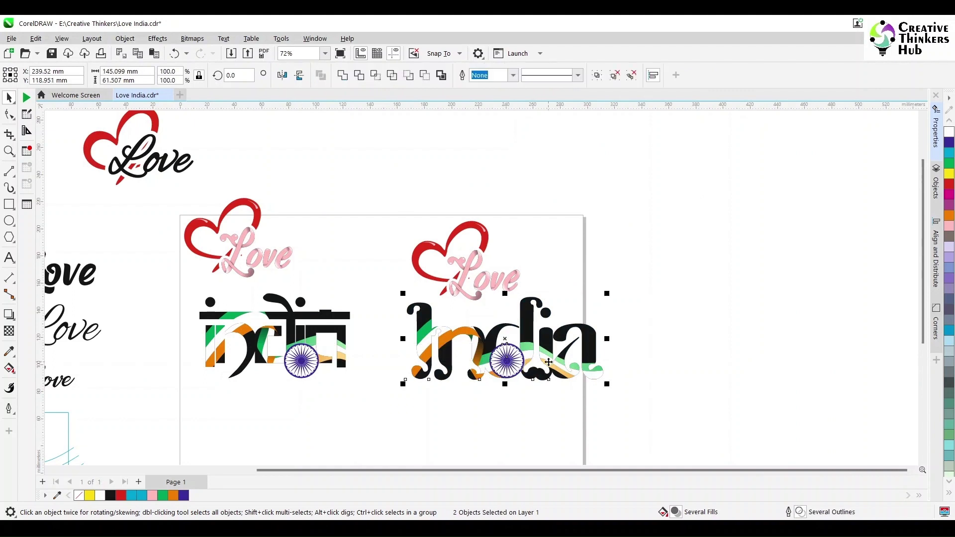
Lower one Love heart onto the TheGanesha lettering, and shrink the other to about 53 mm wide over the Devanagari-style lettering's start
drag(374, 196, 526, 301)
drag(509, 284, 511, 314)
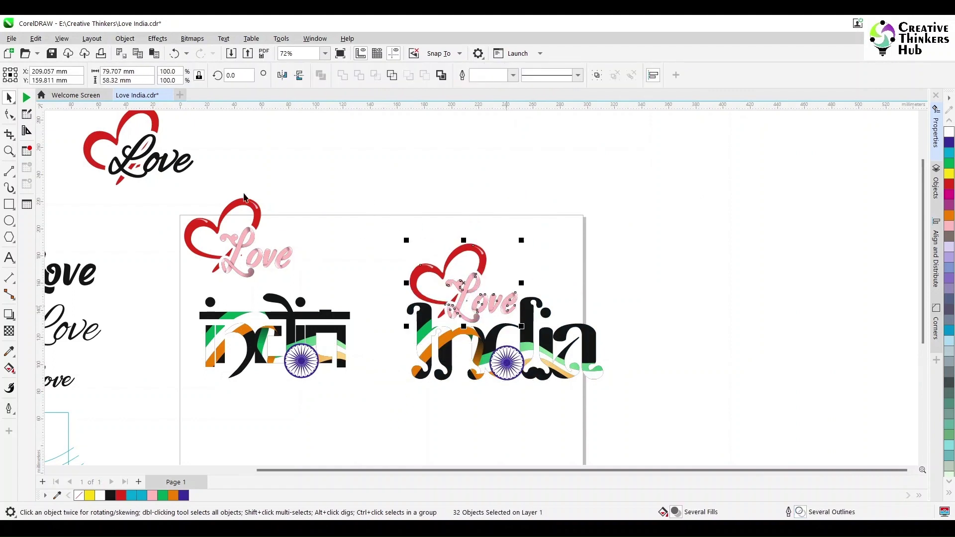
drag(320, 282, 318, 282)
mouse_move(275, 261)
mouse_down()
mouse_move(264, 295)
mouse_move(271, 274)
mouse_up()
drag(293, 208, 279, 229)
drag(249, 270, 254, 292)
scroll(233, 285, up, 2)
drag(137, 221, 150, 233)
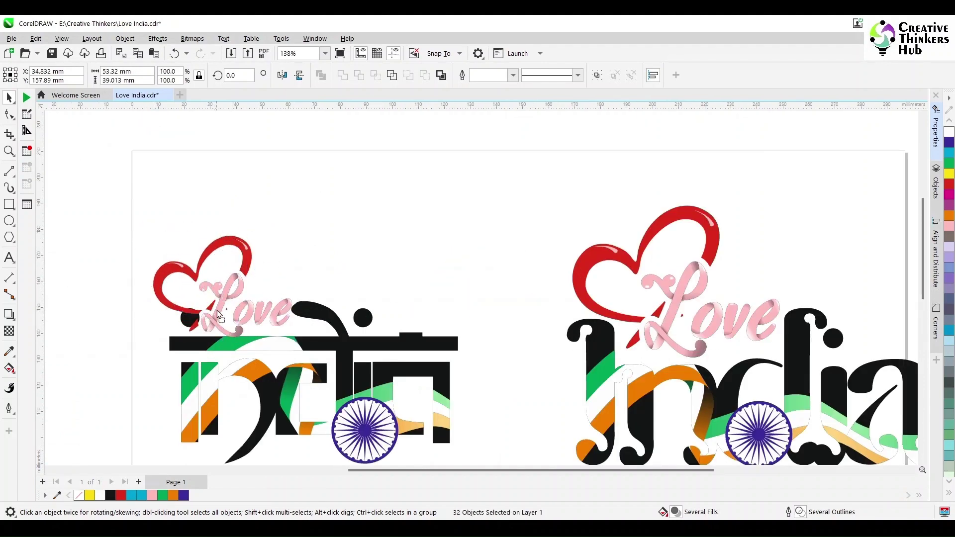
drag(219, 315, 213, 308)
Convert the Devanagari-style India lettering to curves and delete the dot over its first letter
click(185, 322)
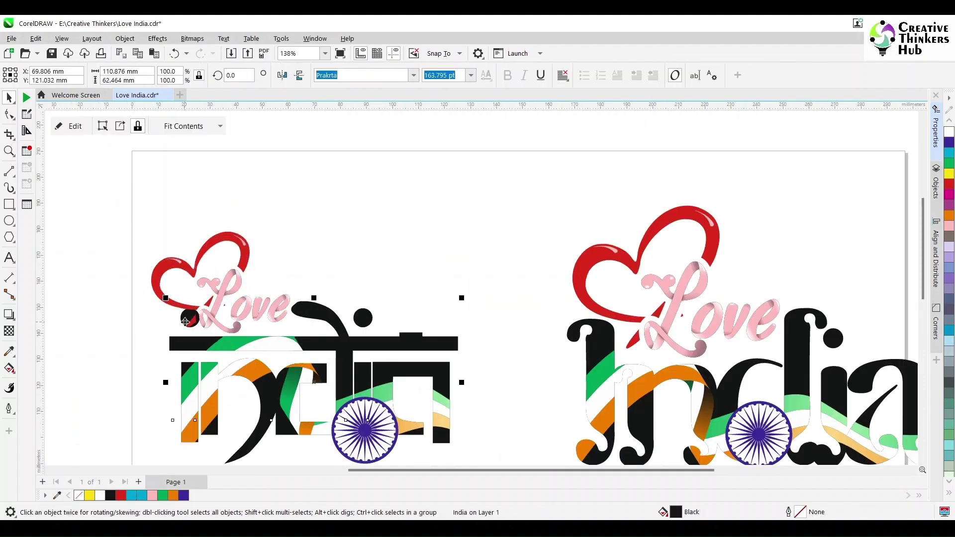
key(ctrl+q)
key(F10)
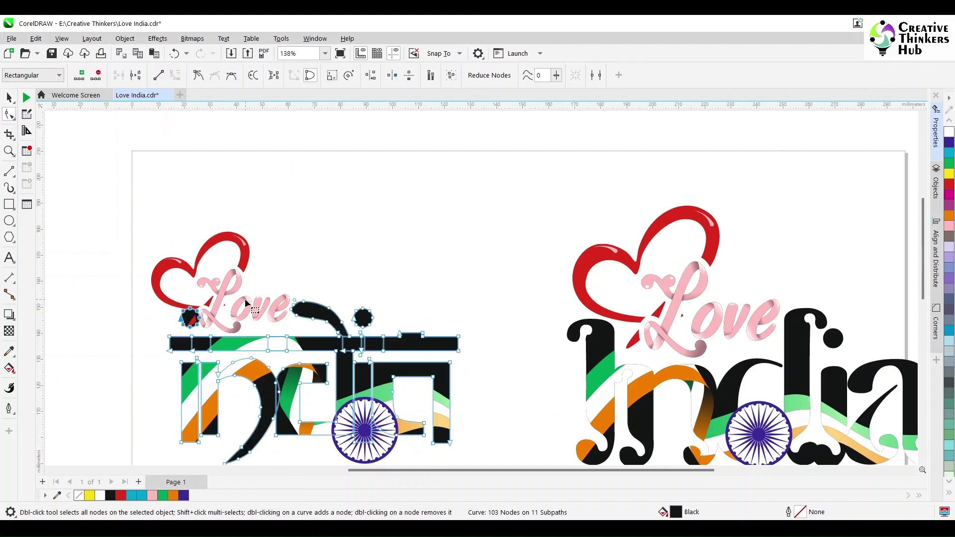
click(9, 97)
Enlarge the Love heart over the Devanagari-style lettering to about 62 mm wide
key(ctrl+a)
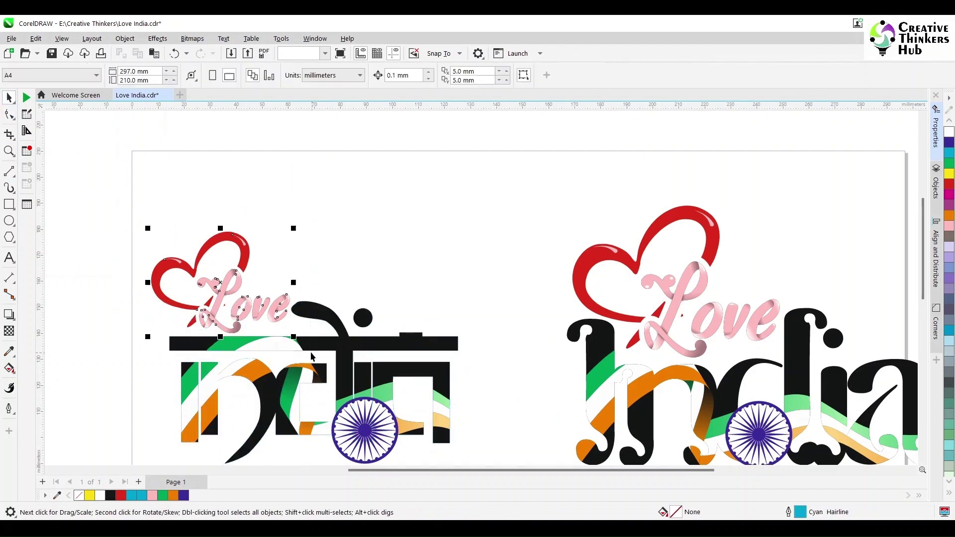
drag(147, 227, 71, 211)
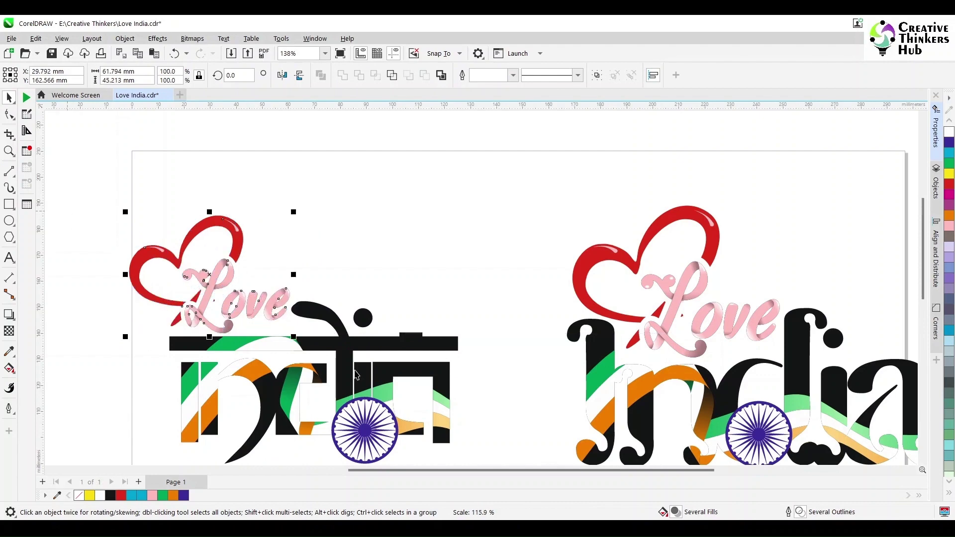
scroll(362, 378, down, 2)
key(Escape)
Stack the two Love India designs on a portrait page and enlarge them together to about 199 mm wide
scroll(393, 167, down, 2)
drag(564, 338, 564, 337)
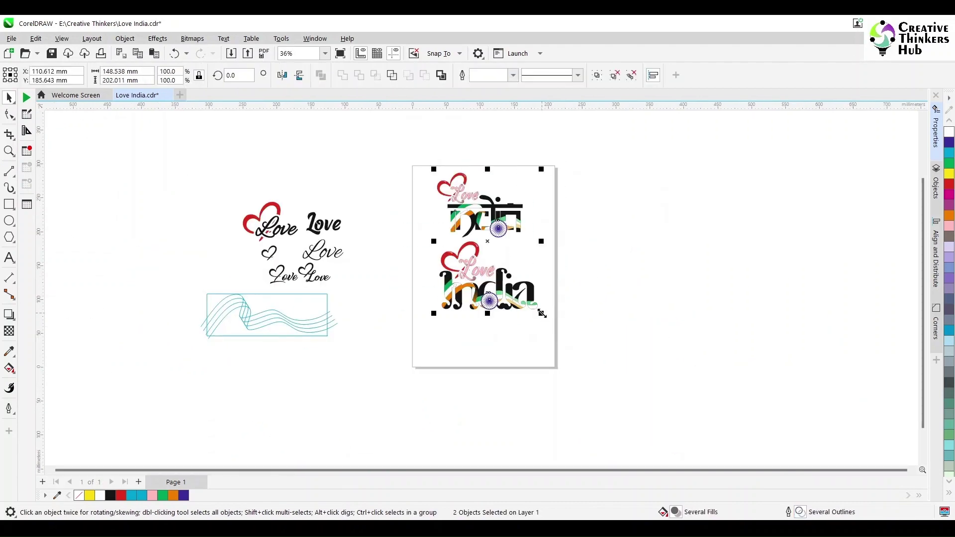
drag(434, 314, 416, 342)
drag(541, 340, 557, 366)
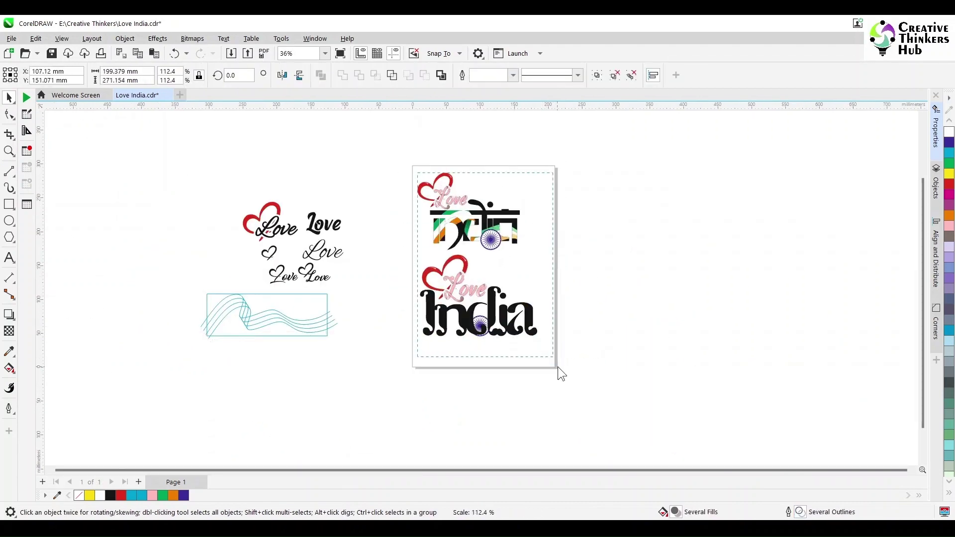
key(Escape)
key(z)
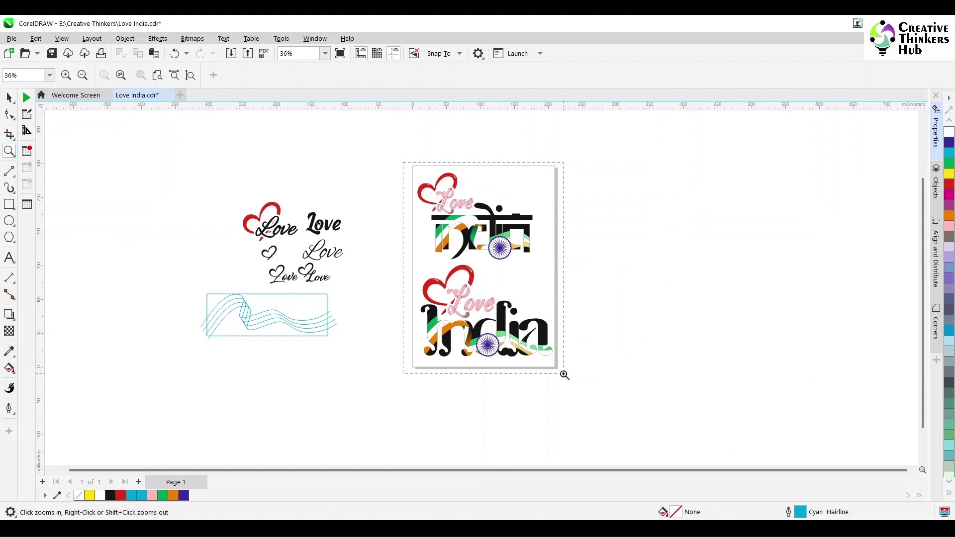
key(shift+F4)
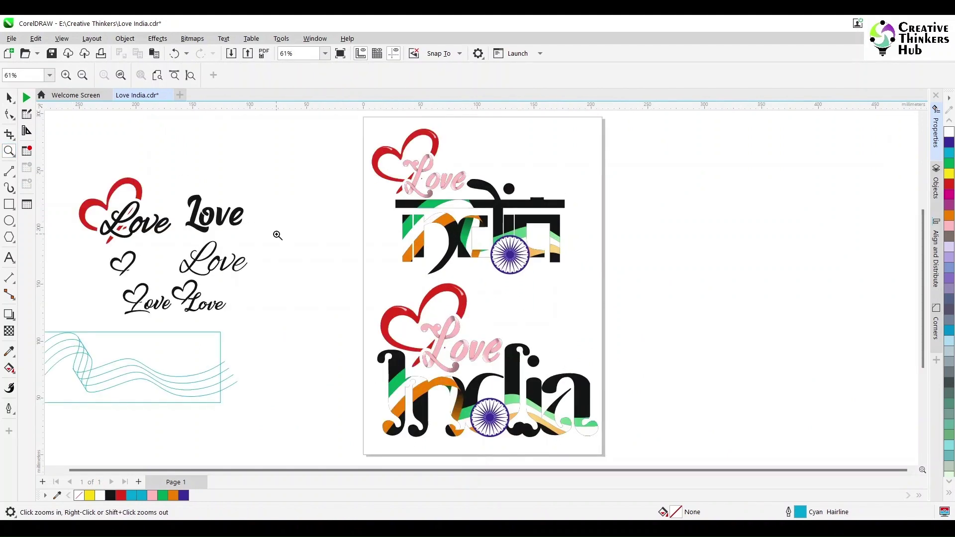